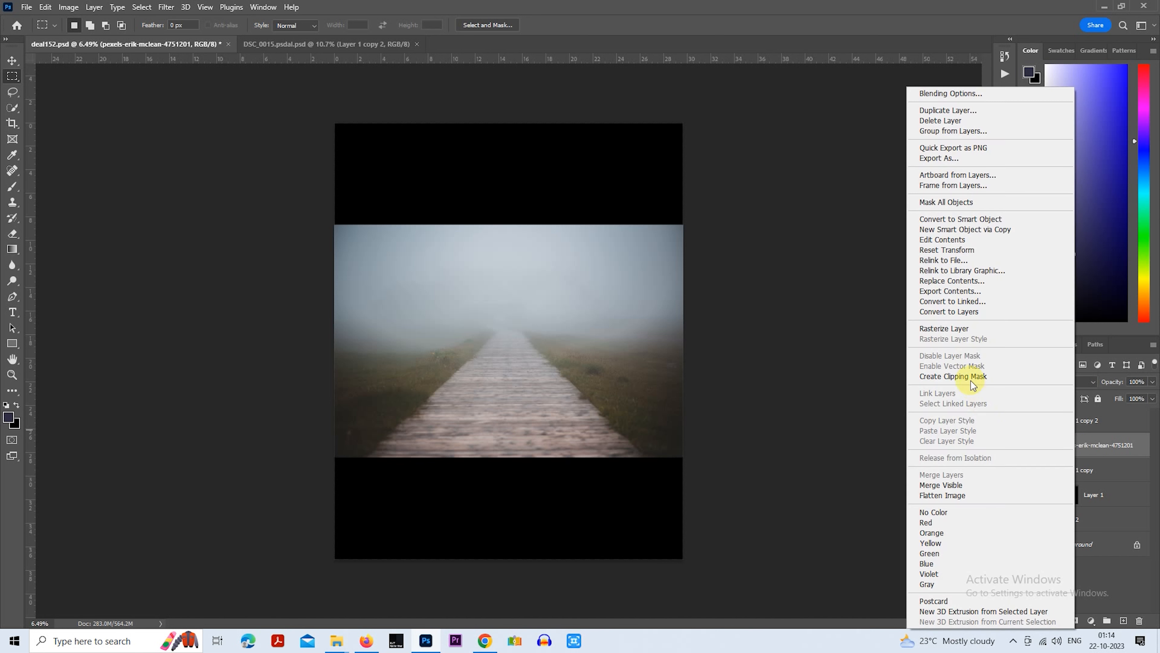
Rasterize the boardwalk photo layer and vertically compress its lower half, from the horizon down, using Free Transform
{"action": "left_click", "coordinate": [971, 333]}
{"action": "left_click_drag", "start_coordinate": [335, 506], "coordinate": [748, 325]}
{"action": "right_click", "coordinate": [585, 334]}
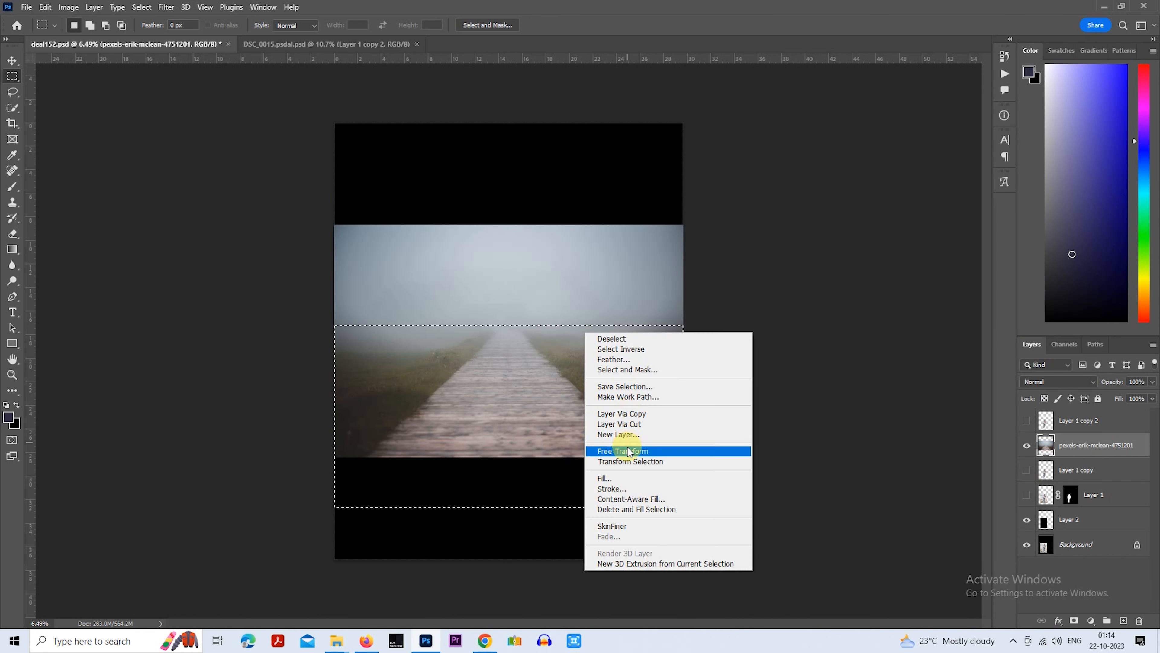
{"action": "left_click", "coordinate": [622, 451]}
{"action": "left_click_drag", "start_coordinate": [512, 508], "coordinate": [511, 426]}
{"action": "key", "text": "Return"}
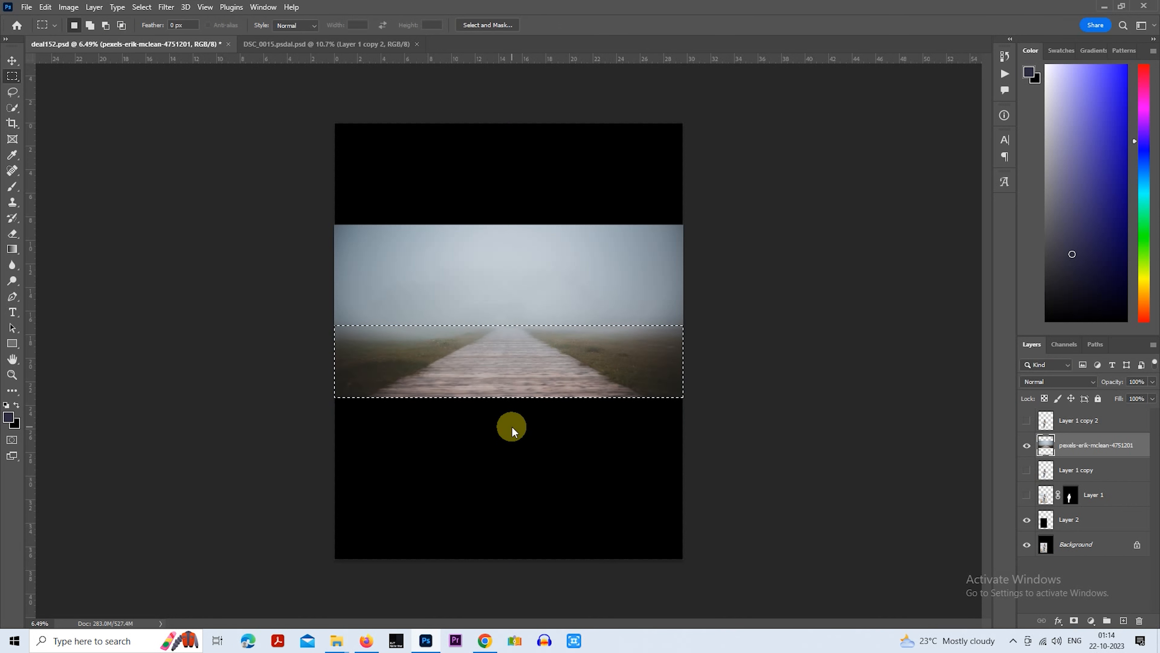
Move the boardwalk photo layer down so its lower edge meets the bottom of the canvas
{"action": "right_click", "coordinate": [508, 373]}
{"action": "left_click", "coordinate": [556, 478]}
{"action": "left_click_drag", "start_coordinate": [531, 329], "coordinate": [528, 489]}
{"action": "key", "text": "Return"}
{"action": "right_click", "coordinate": [467, 405]}
{"action": "left_click", "coordinate": [518, 506]}
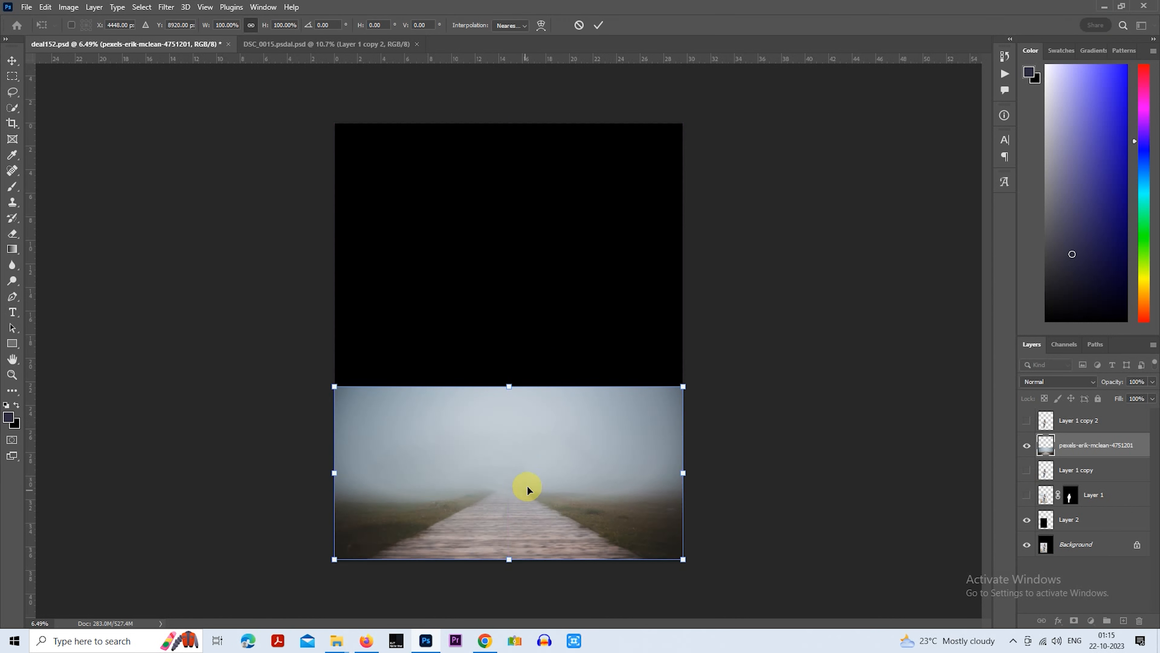
{"action": "key", "text": "Return"}
Select the foggy sky above the horizon and stretch it upward with Free Transform to fill more of the canvas
{"action": "key", "text": "m"}
{"action": "left_click_drag", "start_coordinate": [334, 370], "coordinate": [751, 486]}
{"action": "key", "text": "ctrl+semicolon"}
{"action": "right_click", "coordinate": [503, 434]}
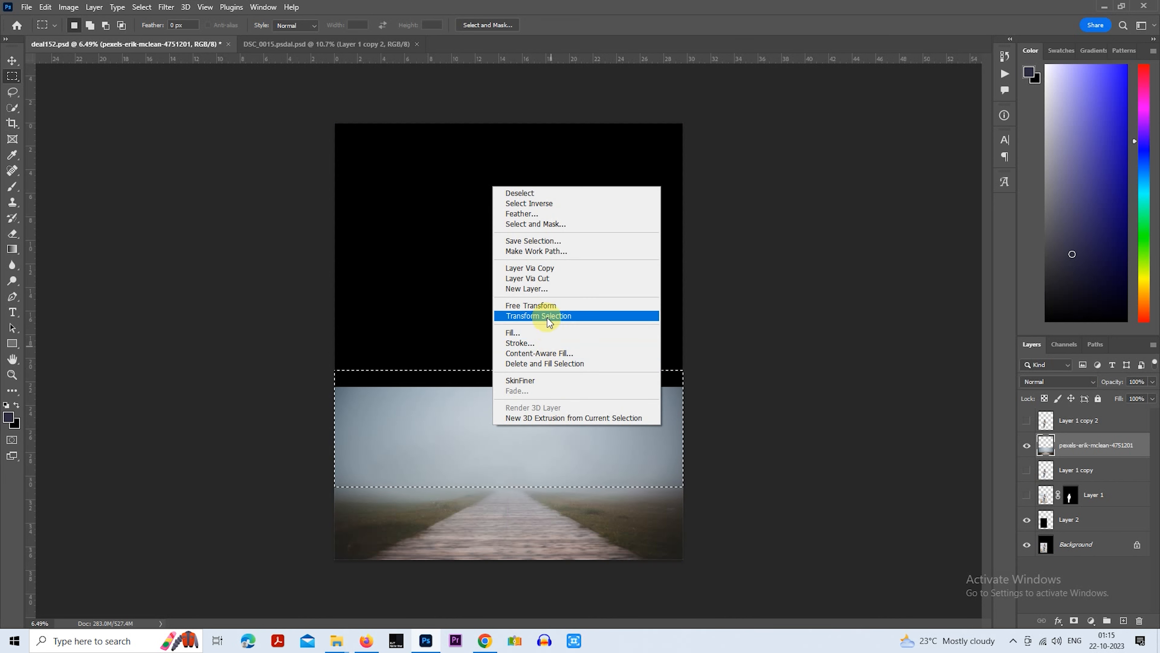
{"action": "left_click", "coordinate": [546, 305]}
{"action": "left_click_drag", "start_coordinate": [510, 370], "coordinate": [514, 163]}
{"action": "key", "text": "Return"}
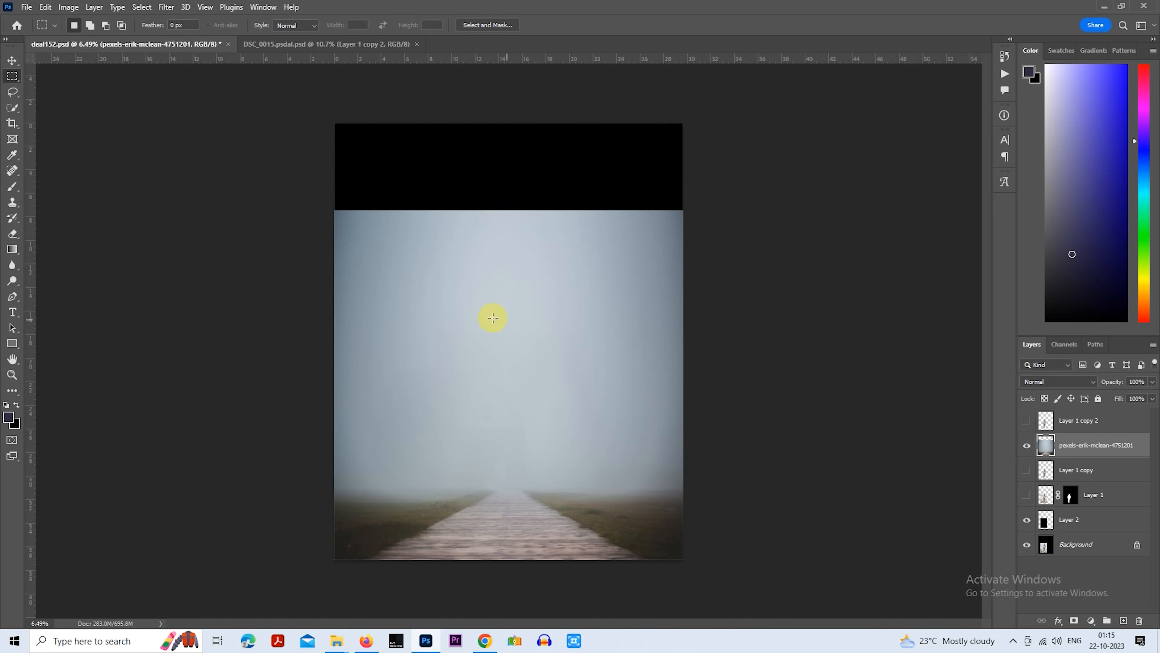
Scale the boardwalk photo layer to about 140% and position it so it covers the whole canvas
{"action": "right_click", "coordinate": [512, 332]}
{"action": "left_click", "coordinate": [560, 439]}
{"action": "left_click_drag", "start_coordinate": [563, 442], "coordinate": [562, 388]}
{"action": "left_click_drag", "start_coordinate": [682, 517], "coordinate": [654, 488]}
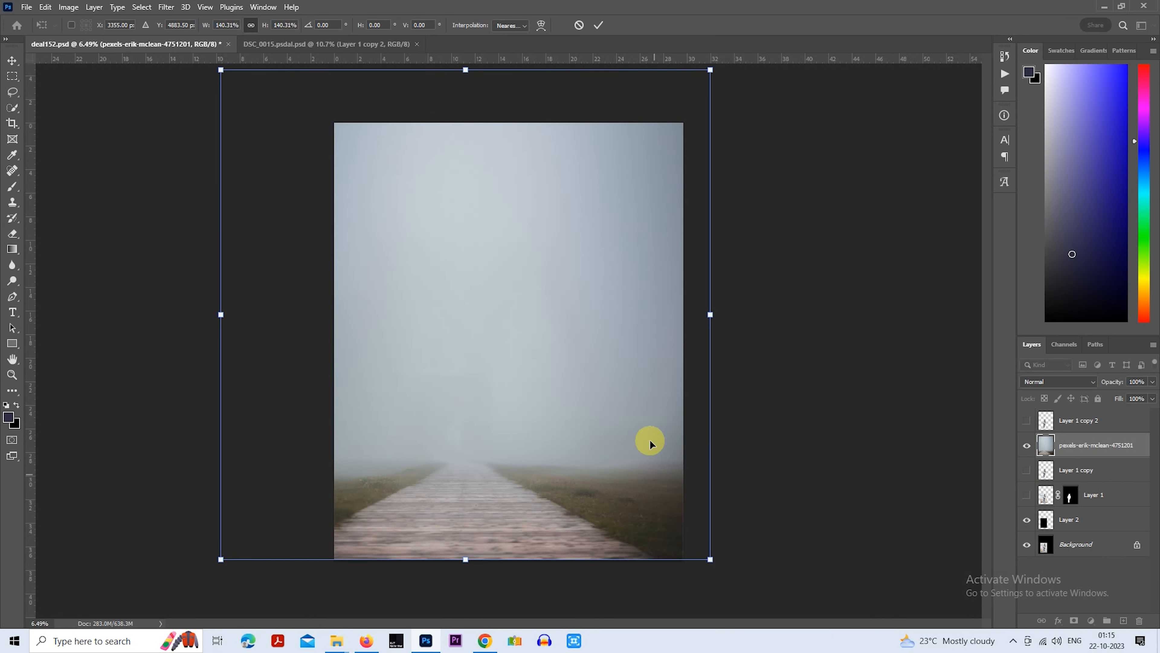
{"action": "key", "text": "Return"}
{"action": "key", "text": "m"}
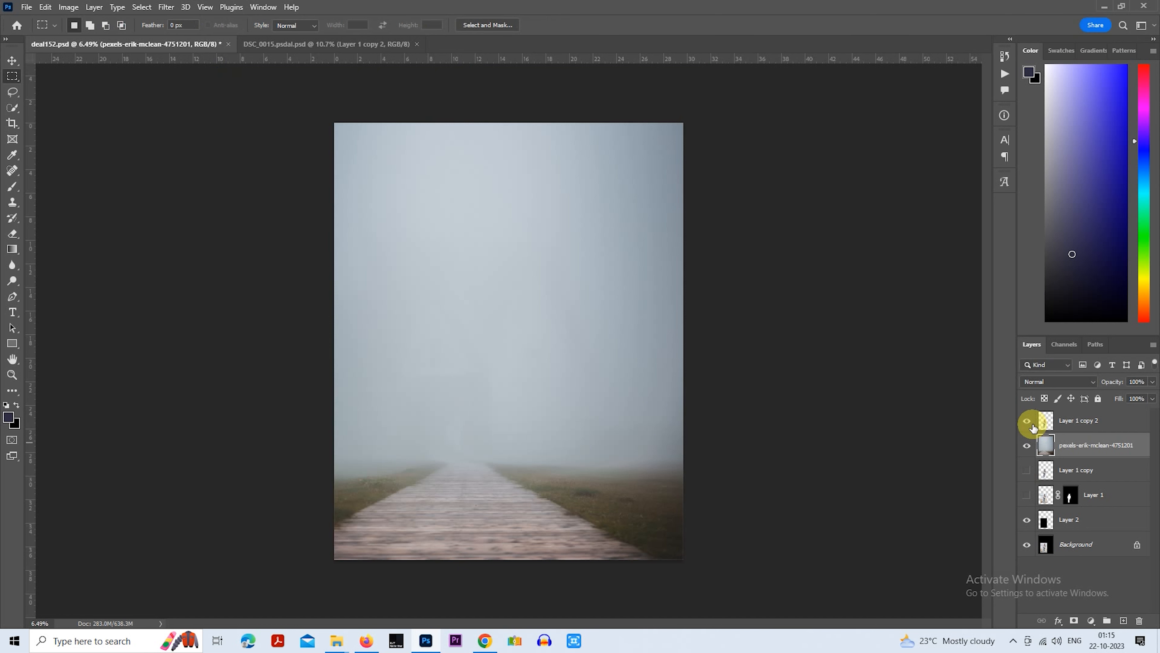
Show the woman's layer, Layer 1 copy 2, rotate it about -4.14° and shift it slightly sideways over the boardwalk
{"action": "left_click", "coordinate": [1027, 421]}
{"action": "left_click", "coordinate": [1060, 426]}
{"action": "right_click", "coordinate": [504, 341]}
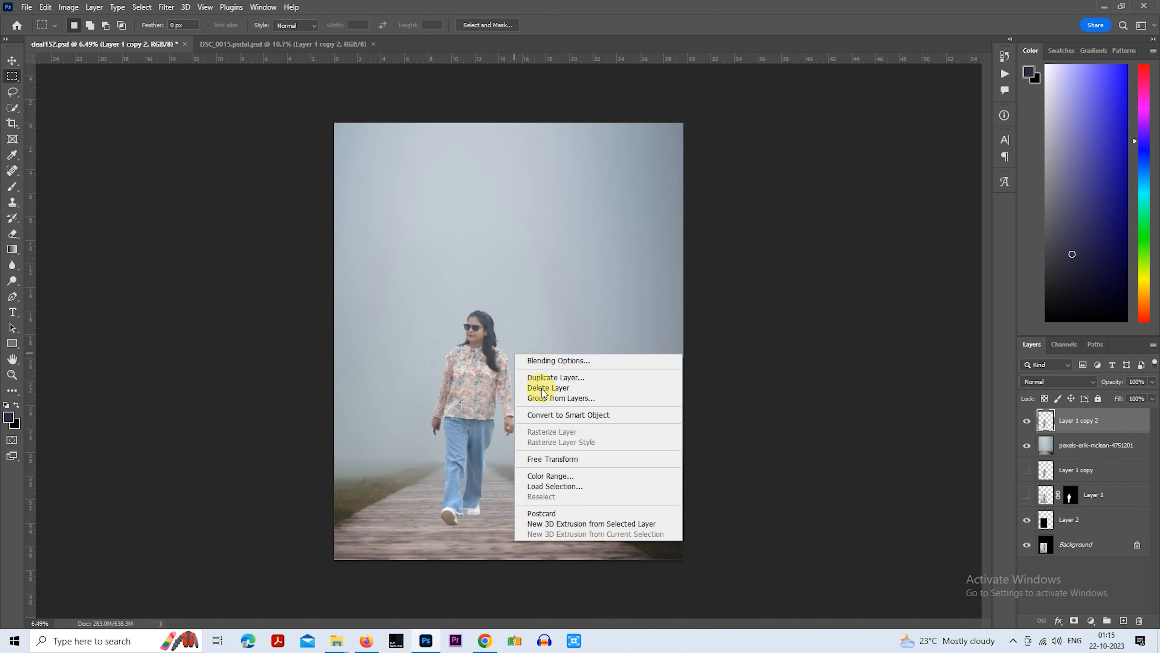
{"action": "left_click", "coordinate": [567, 458]}
{"action": "left_click_drag", "start_coordinate": [557, 311], "coordinate": [553, 300]}
{"action": "left_click_drag", "start_coordinate": [473, 371], "coordinate": [462, 373]}
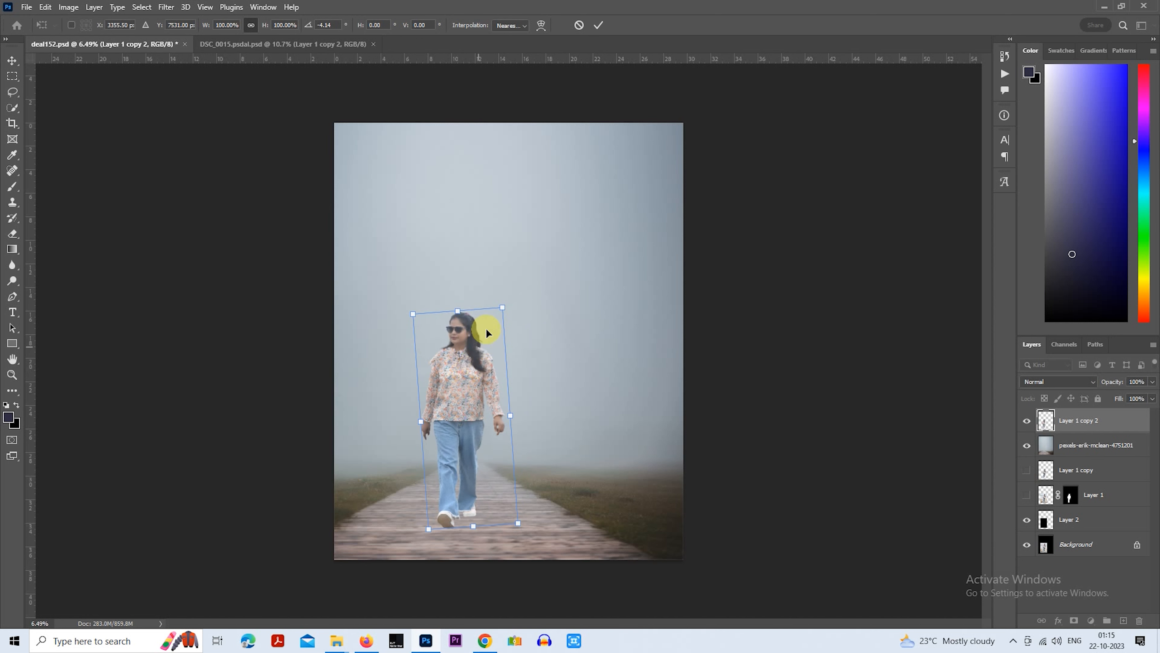
Scale the woman down proportionally and place her feet on the boardwalk
{"action": "left_click_drag", "start_coordinate": [502, 307], "coordinate": [482, 344]}
{"action": "left_click_drag", "start_coordinate": [463, 402], "coordinate": [456, 407]}
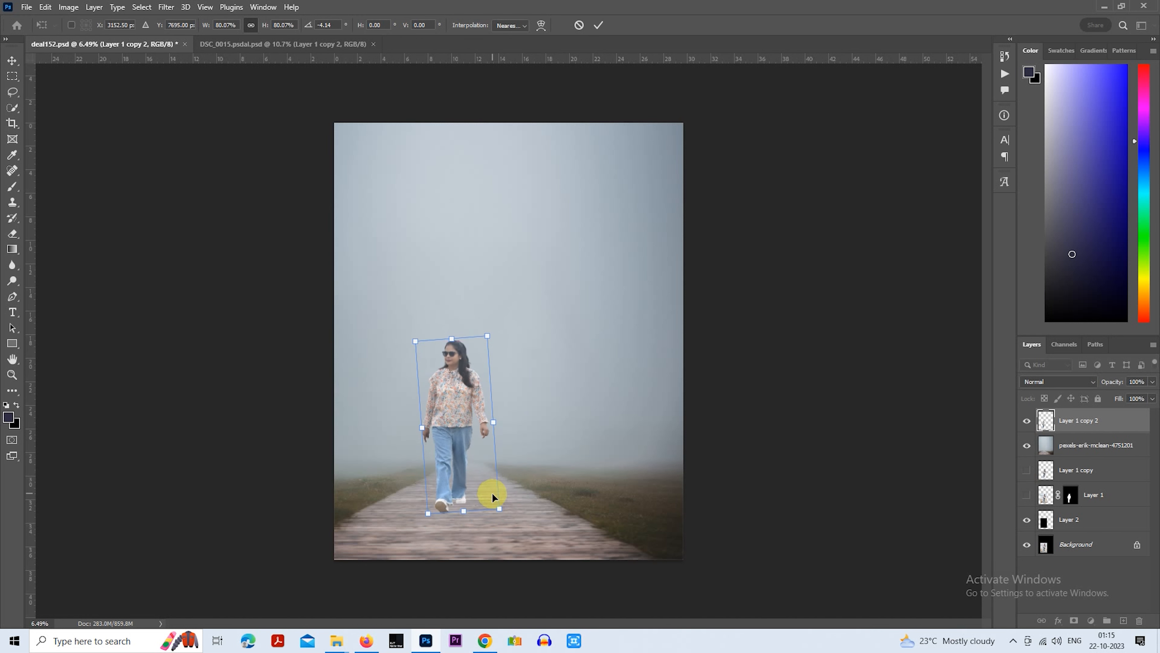
{"action": "left_click_drag", "start_coordinate": [499, 509], "coordinate": [503, 516]}
{"action": "key", "text": "Return"}
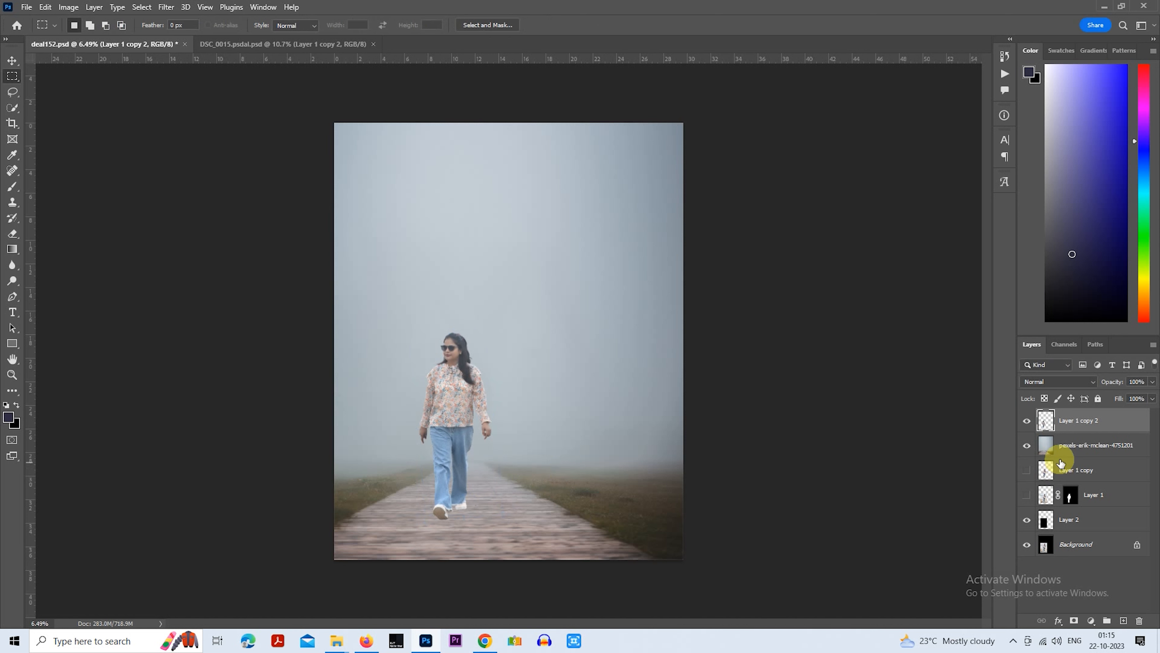
{"action": "left_click_drag", "start_coordinate": [502, 450], "coordinate": [510, 453]}
Shift the boardwalk photo layer slightly to the left behind the woman using Free Transform
{"action": "left_click", "coordinate": [1050, 451]}
{"action": "right_click", "coordinate": [543, 376]}
{"action": "left_click", "coordinate": [604, 482]}
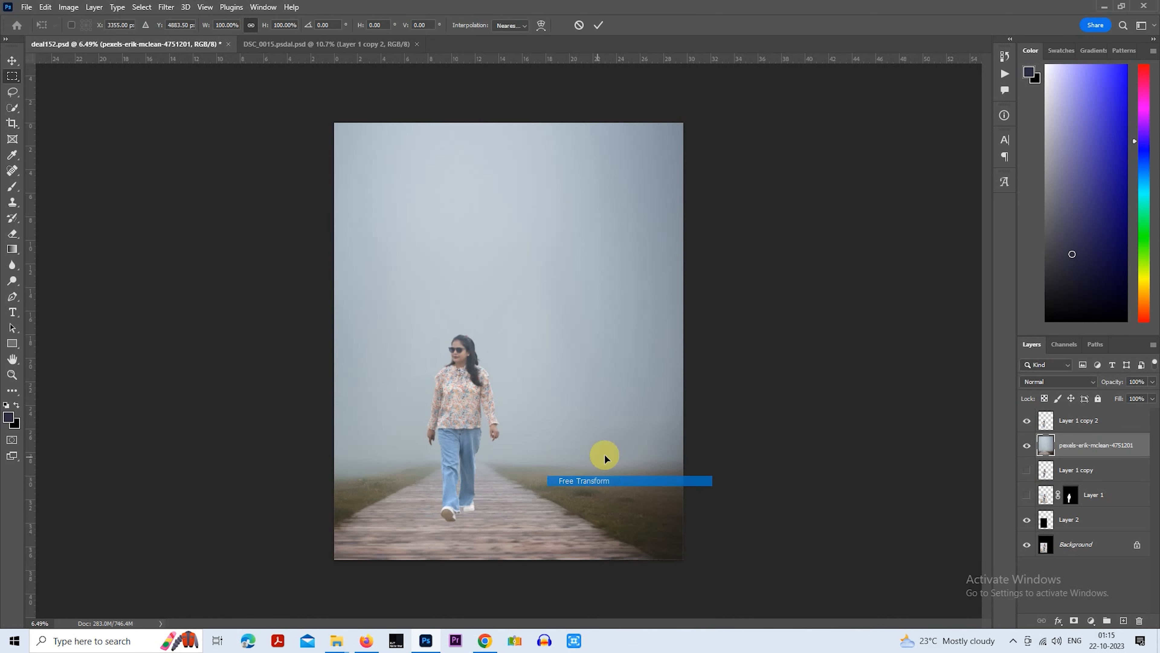
{"action": "left_click_drag", "start_coordinate": [597, 432], "coordinate": [593, 433]}
Move the woman on Layer 1 copy 2 slightly left to line her up with the shifted boardwalk
{"action": "left_click", "coordinate": [1068, 432]}
{"action": "right_click", "coordinate": [501, 385]}
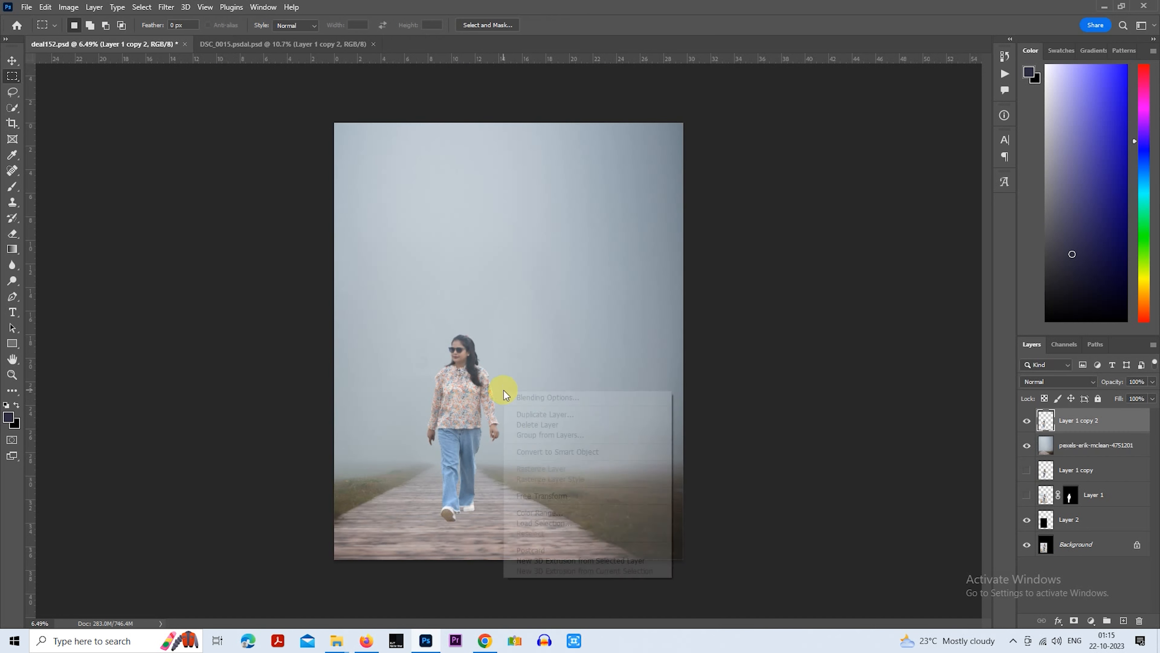
{"action": "left_click", "coordinate": [562, 492]}
{"action": "left_click_drag", "start_coordinate": [517, 326], "coordinate": [516, 325]}
{"action": "mouse_move", "coordinate": [452, 381]}
{"action": "left_mouse_down"}
{"action": "mouse_move", "coordinate": [429, 385]}
{"action": "mouse_move", "coordinate": [439, 378]}
{"action": "left_mouse_up"}
{"action": "key", "text": "Return"}
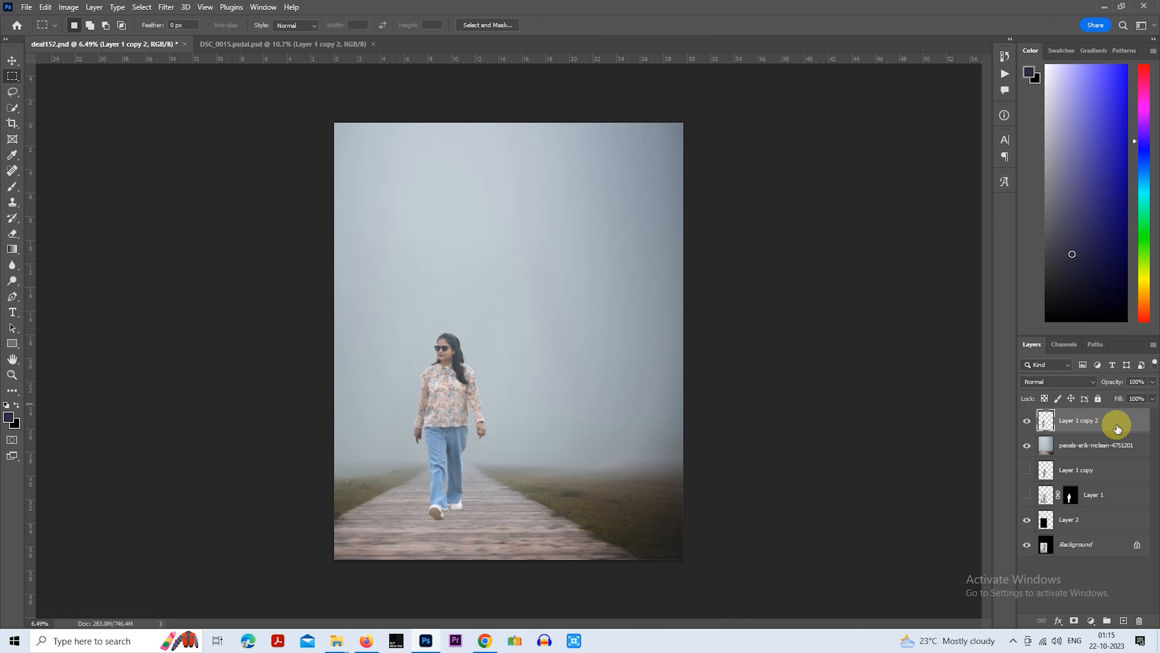
Select the woman's outline and adjust her in Camera Raw: Contrast +56, Highlights -30, Whites -24, Blacks -19; compare before and after
{"action": "left_click", "coordinate": [1046, 421], "text": "ctrl"}
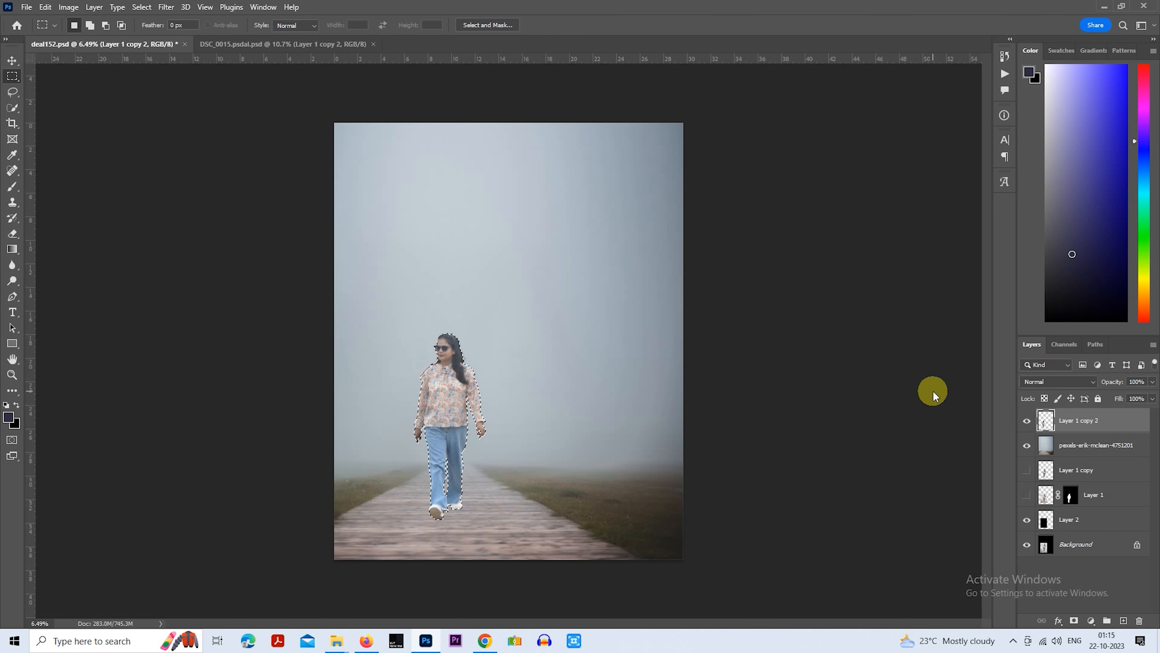
{"action": "key", "text": "ctrl+shift+a"}
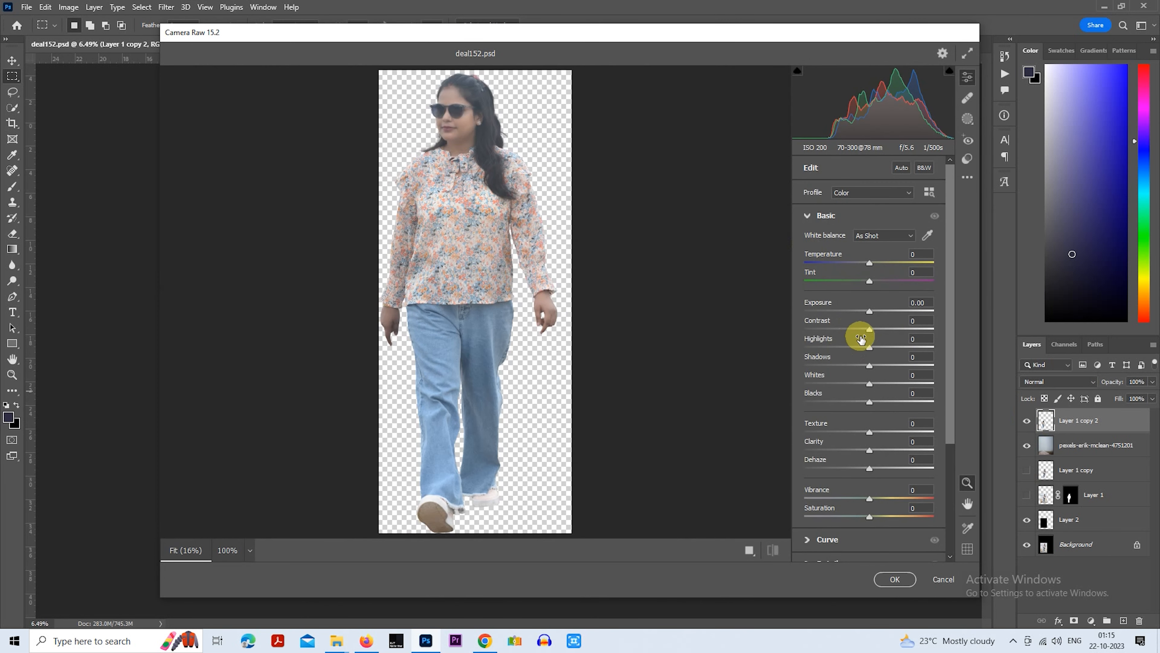
{"action": "left_click_drag", "start_coordinate": [868, 332], "coordinate": [903, 333]}
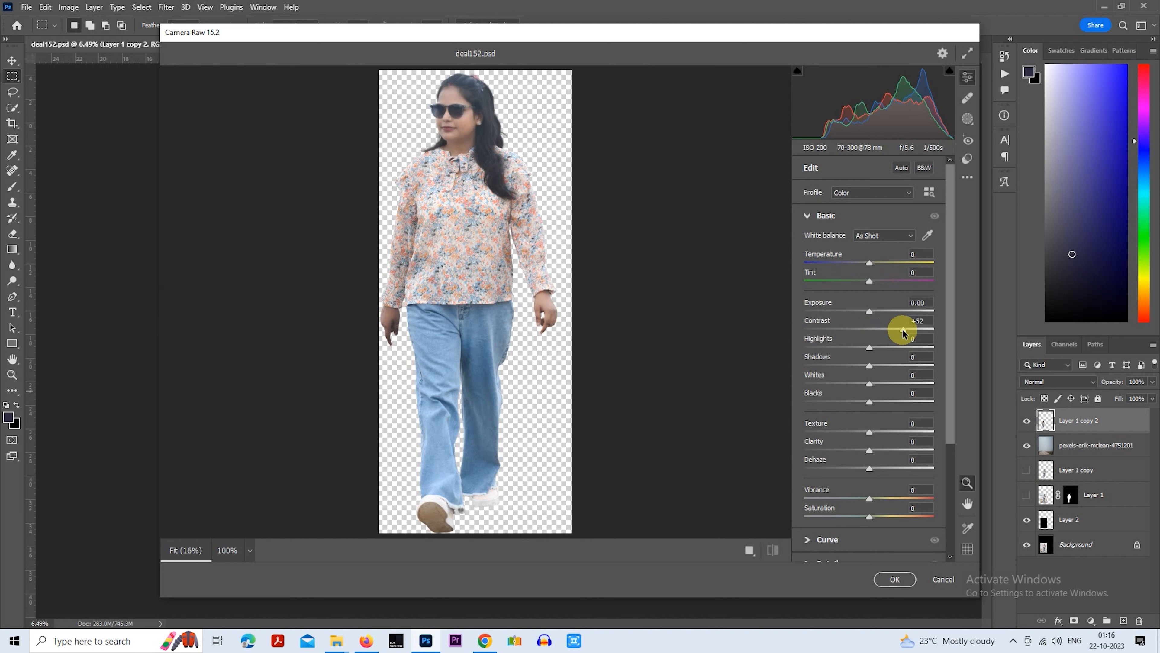
{"action": "left_click_drag", "start_coordinate": [870, 386], "coordinate": [850, 350]}
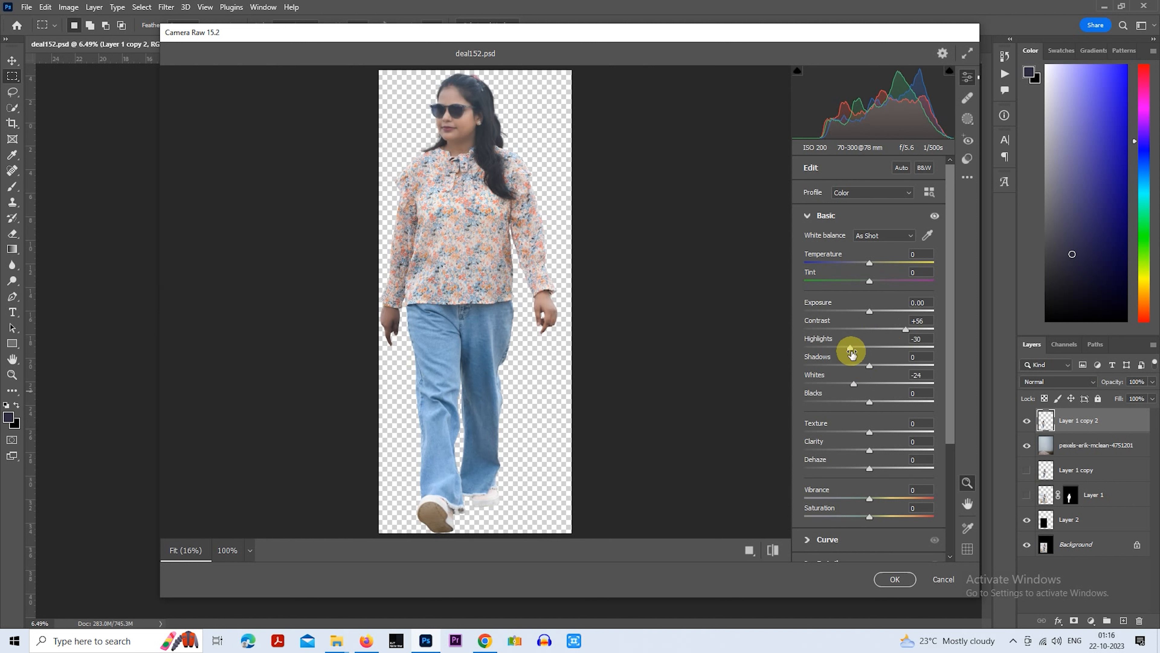
{"action": "left_click_drag", "start_coordinate": [869, 402], "coordinate": [850, 402]}
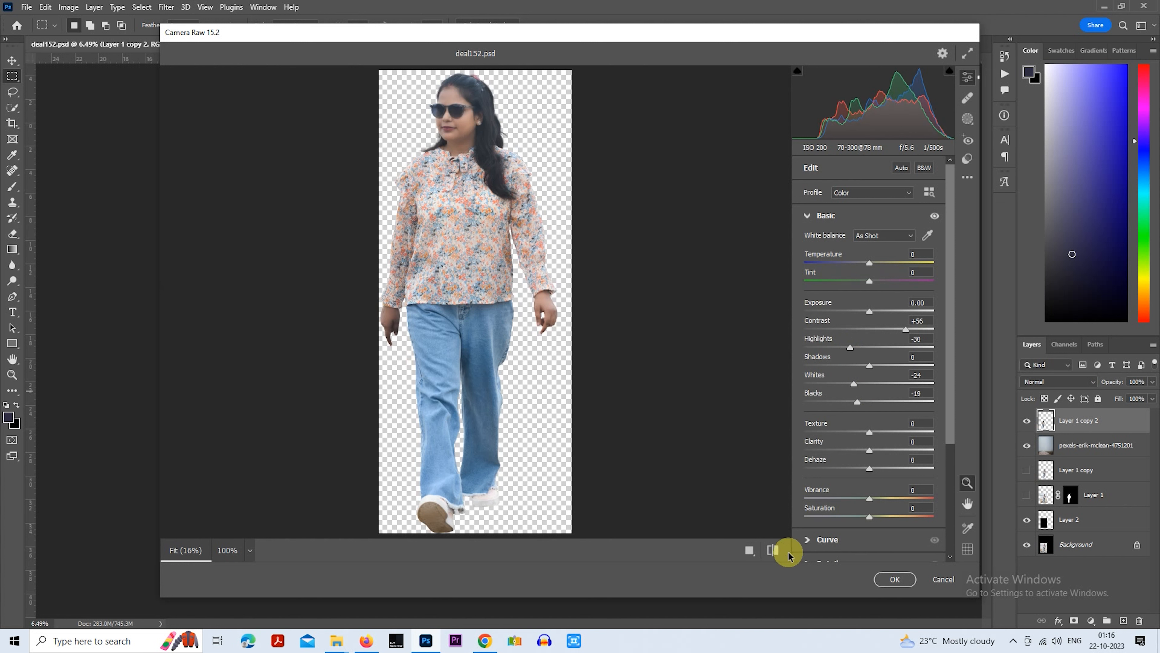
{"action": "left_click", "coordinate": [773, 552]}
{"action": "left_click", "coordinate": [774, 552]}
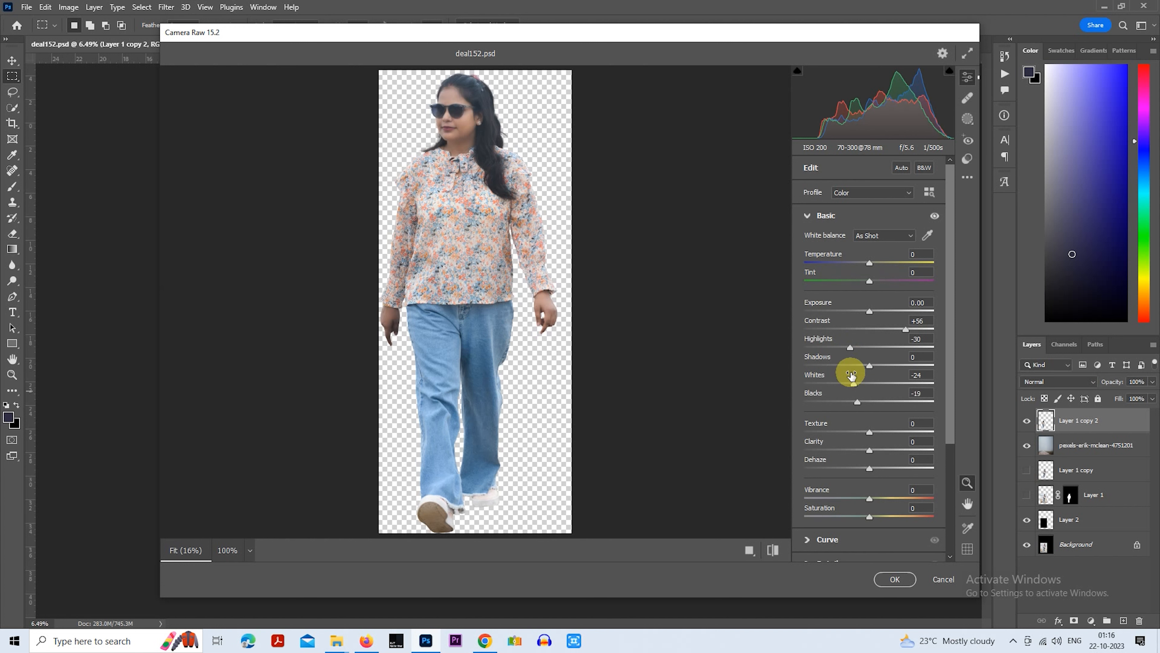
Raise the Oranges luminance to about +21 in the Color Mixer, apply the Camera Raw edits and deselect
{"action": "left_click", "coordinate": [807, 215]}
{"action": "left_click", "coordinate": [810, 289]}
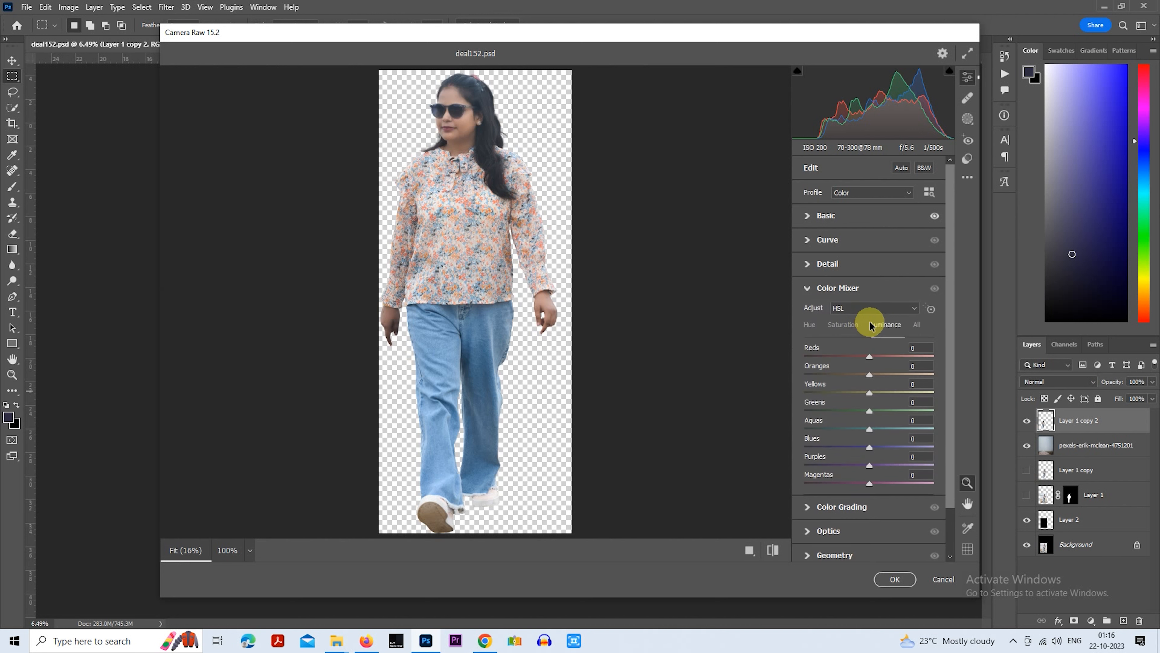
{"action": "left_click", "coordinate": [885, 325]}
{"action": "left_click", "coordinate": [887, 374]}
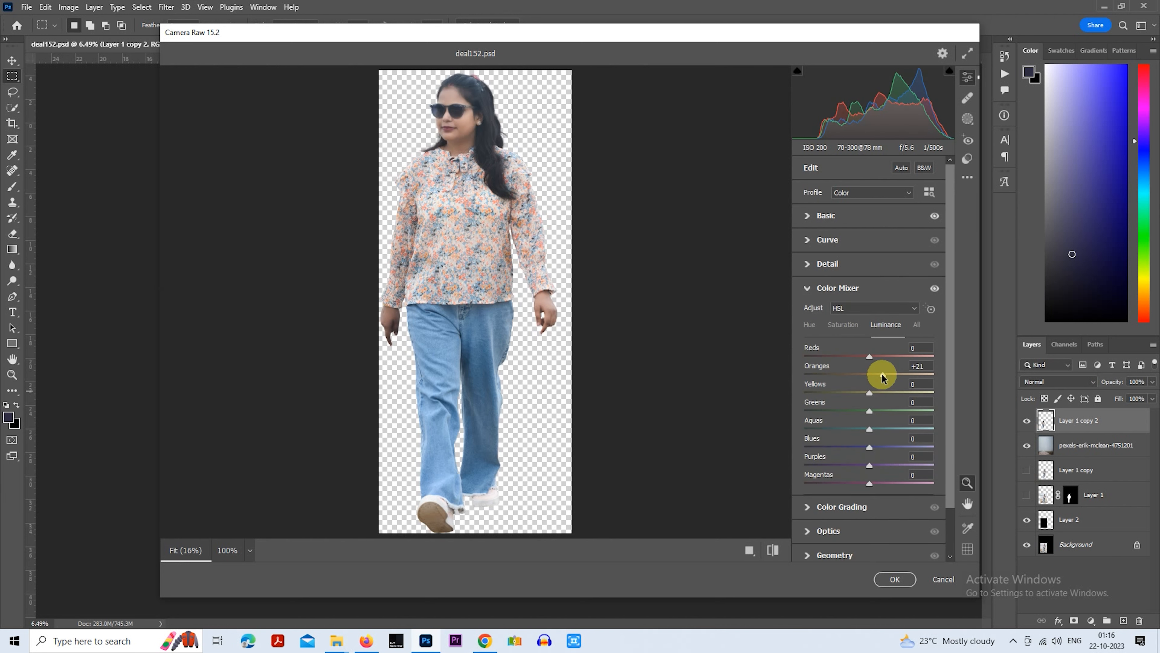
{"action": "left_click", "coordinate": [894, 579]}
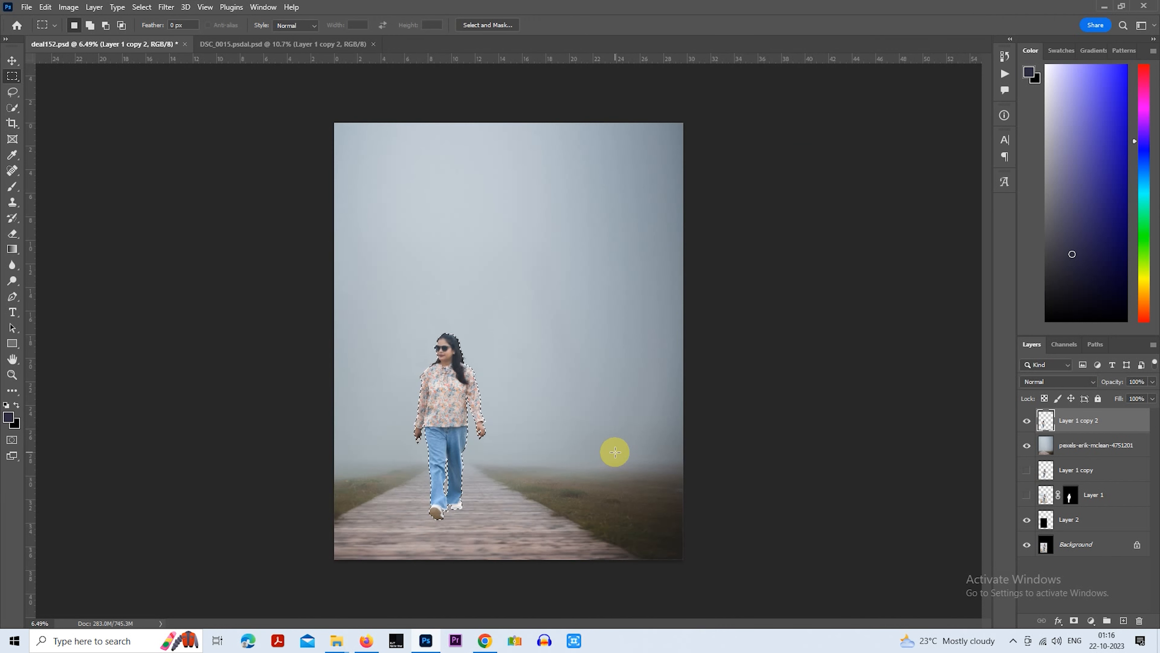
{"action": "key", "text": "ctrl+d"}
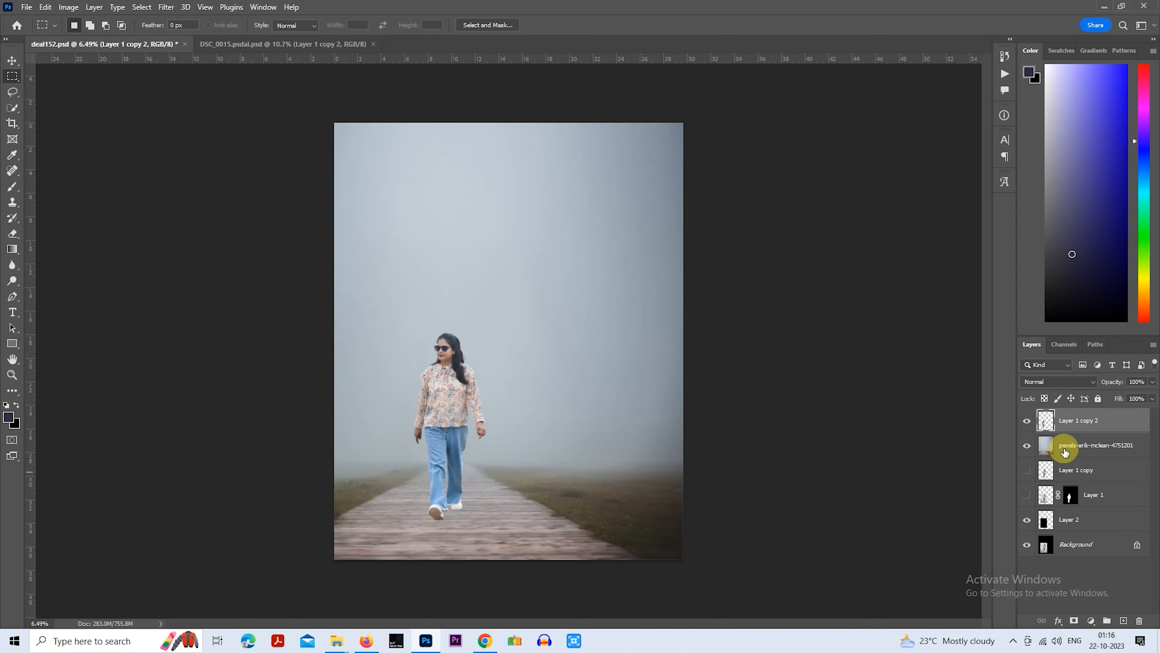
Add a new layer above the boardwalk photo layer and set up the Brush tool with black as the foreground colour
{"action": "left_click", "coordinate": [1065, 451]}
{"action": "left_click", "coordinate": [1123, 622]}
{"action": "scroll", "coordinate": [367, 539], "scroll_direction": "up", "scroll_amount": 5}
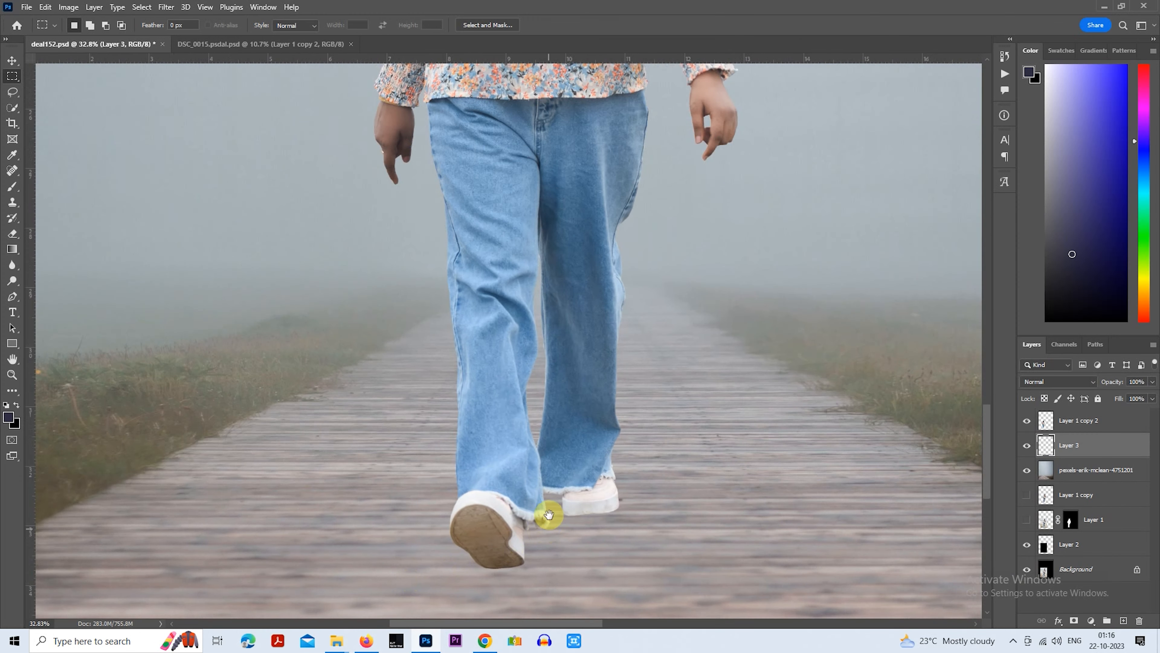
{"action": "left_click_drag", "start_coordinate": [548, 514], "coordinate": [505, 332]}
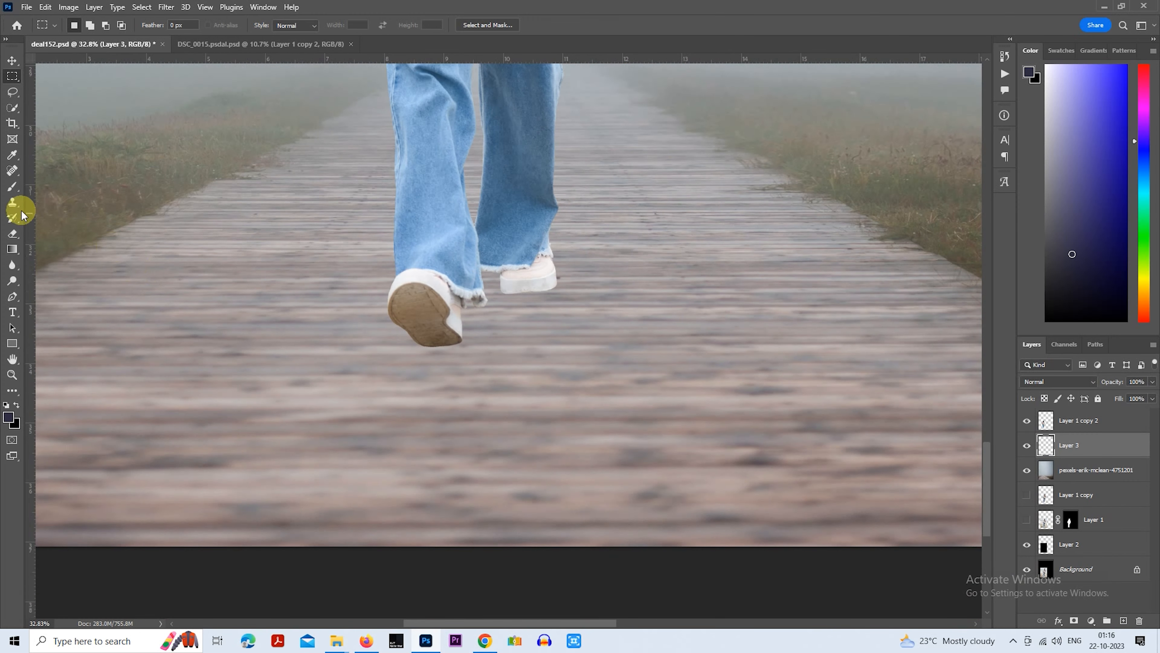
{"action": "left_click", "coordinate": [12, 186]}
{"action": "left_click", "coordinate": [17, 405]}
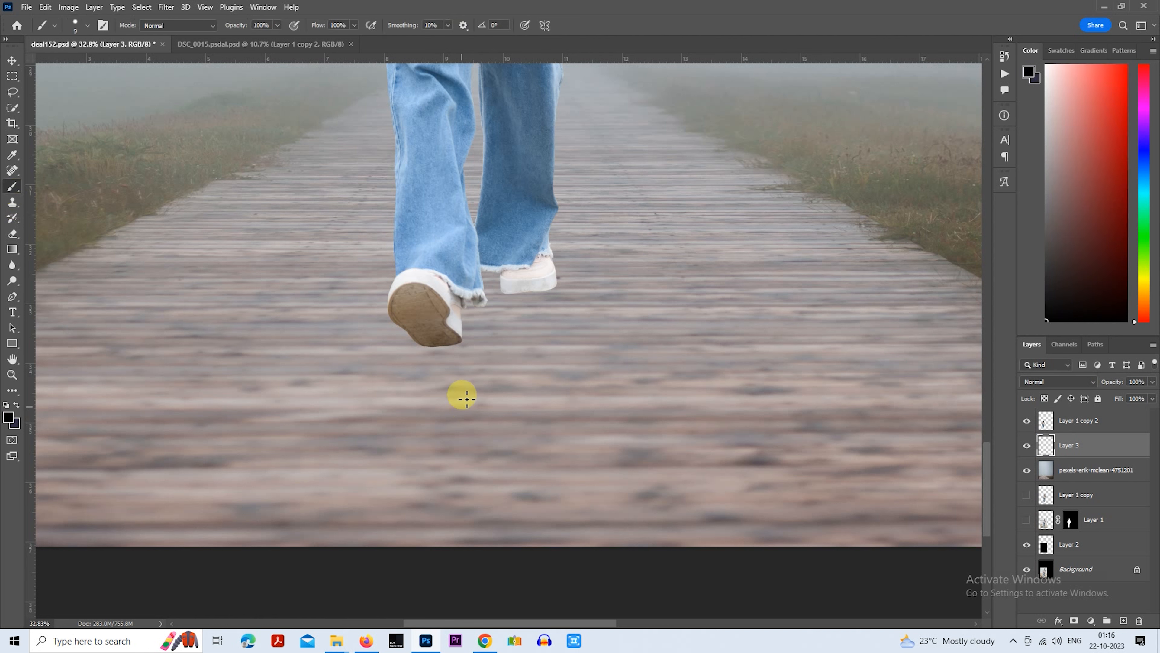
{"action": "left_click", "coordinate": [8, 422]}
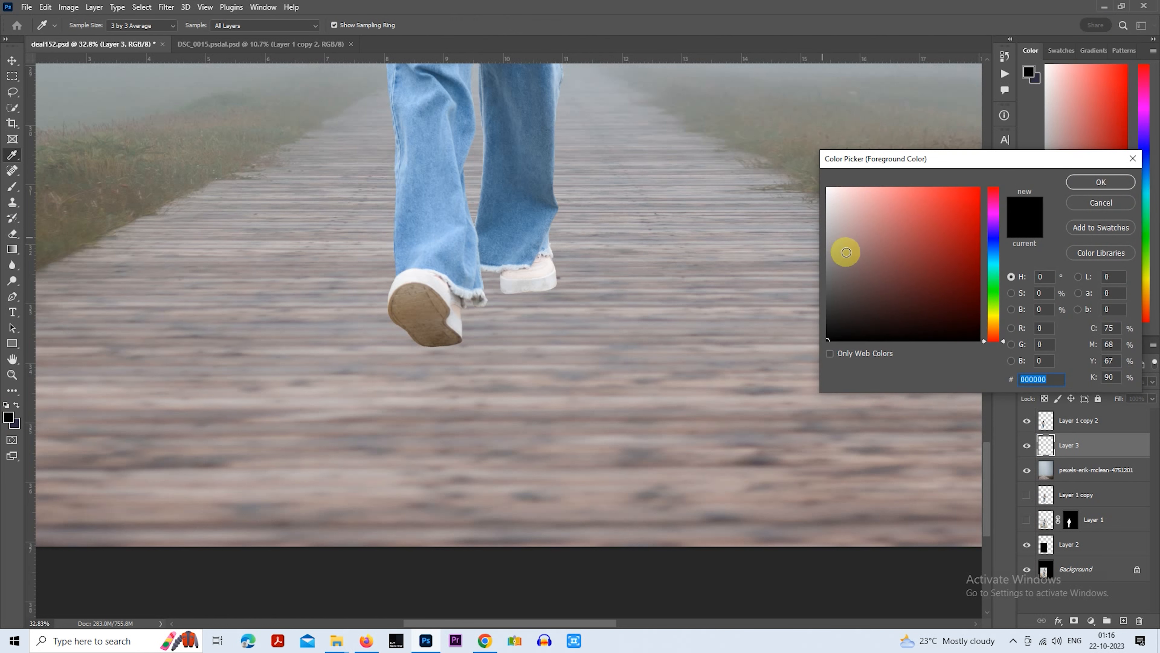
{"action": "left_click", "coordinate": [1080, 188]}
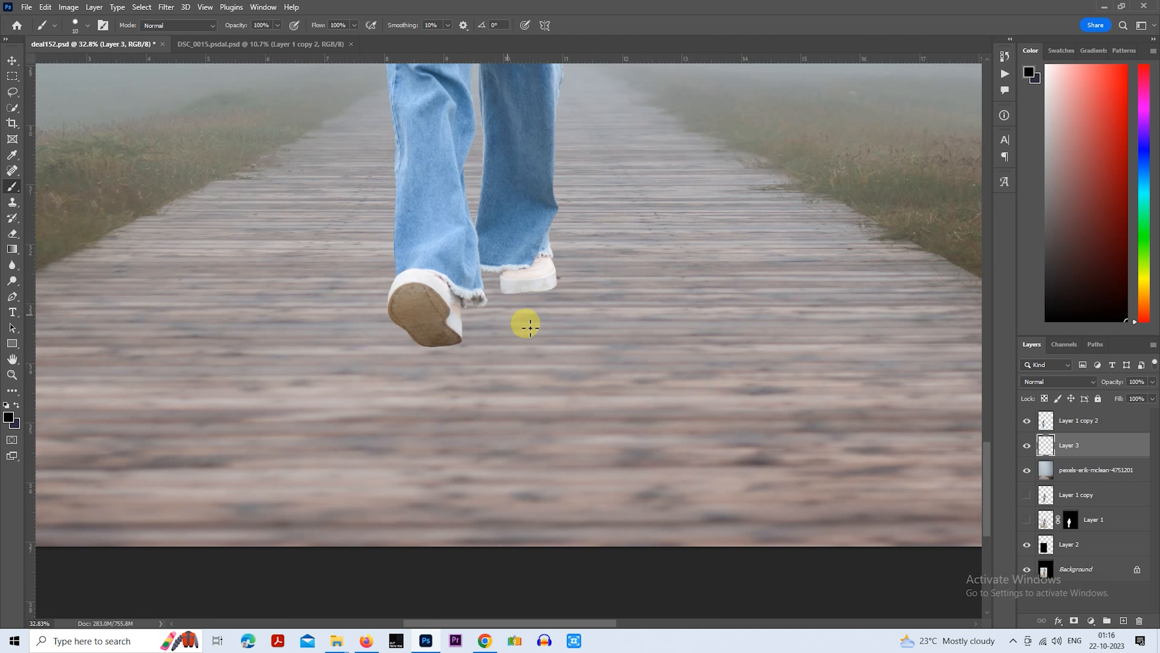
Choose a soft round brush, adjust its size and paint a black dab on the boardwalk beside the woman's feet
{"action": "left_click", "coordinate": [80, 28]}
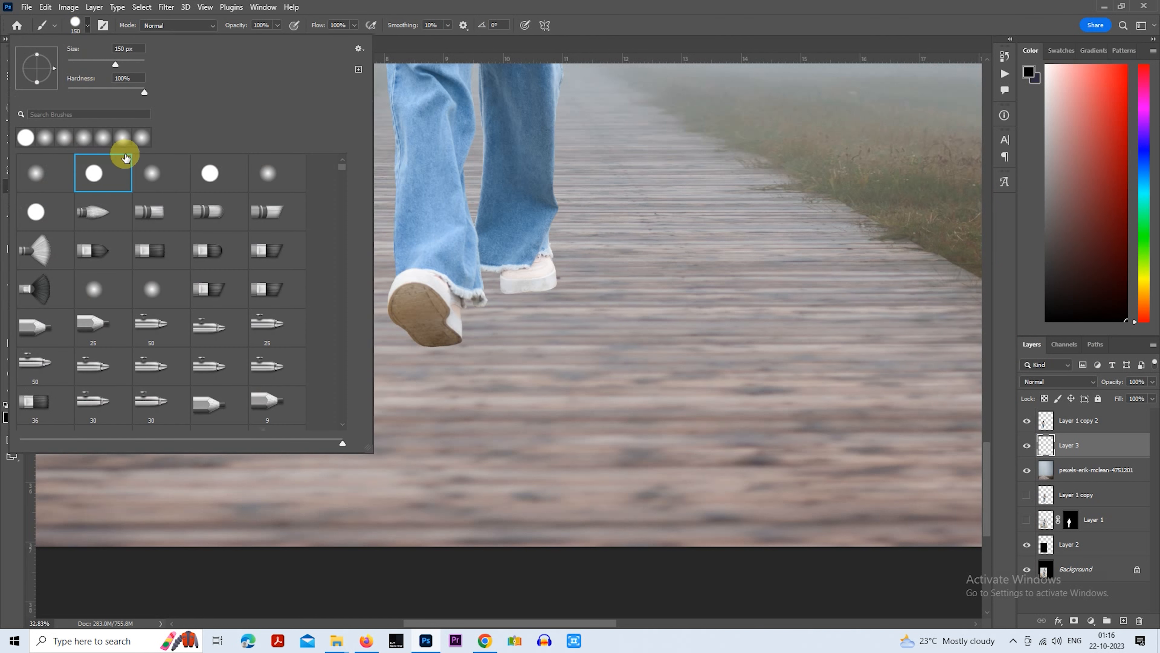
{"action": "left_click", "coordinate": [43, 169]}
{"action": "left_click", "coordinate": [676, 337]}
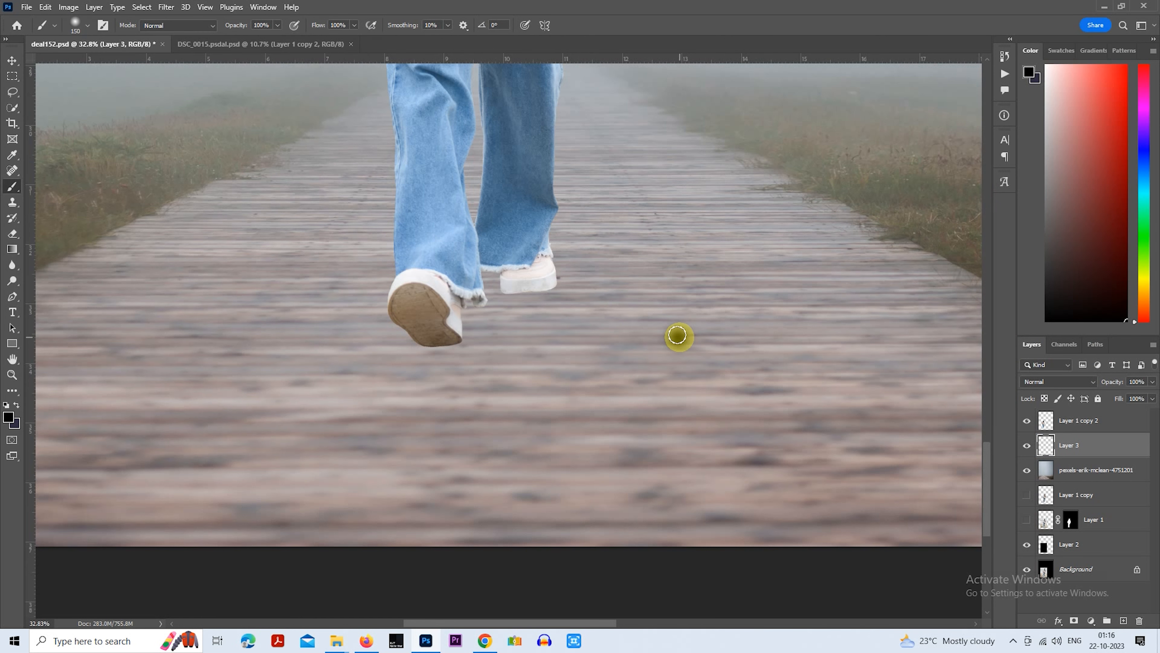
{"action": "key", "text": "bracketright"}
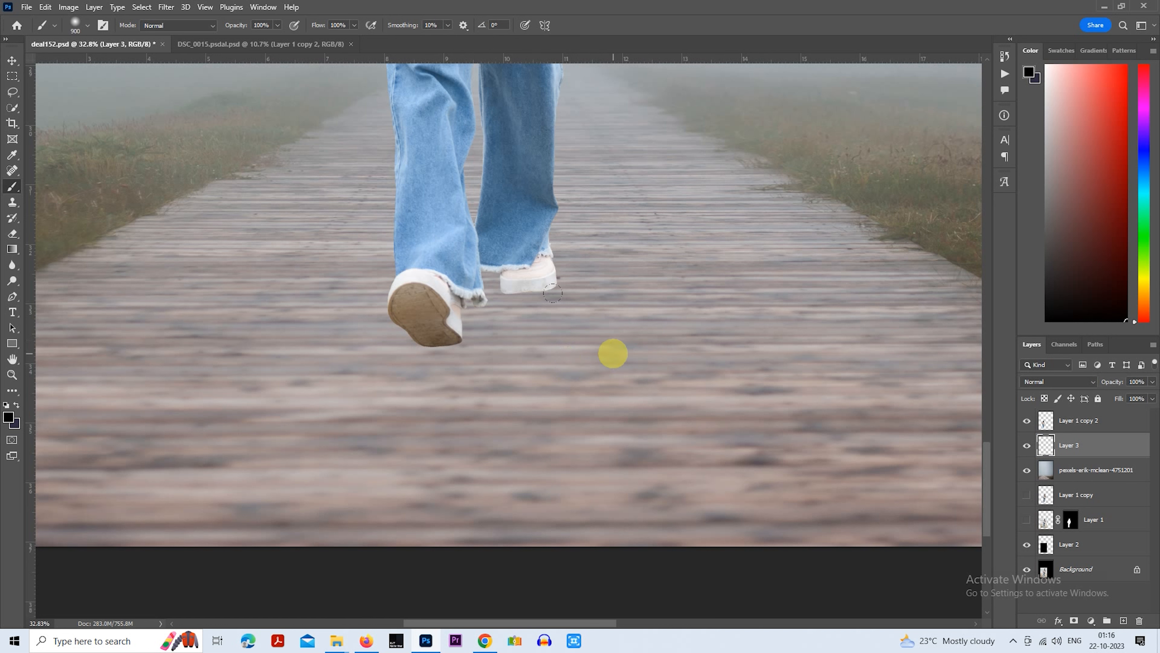
{"action": "key", "text": "bracketleft"}
{"action": "left_click_drag", "start_coordinate": [614, 354], "coordinate": [625, 357]}
Flatten and shrink the black dab with Free Transform and place it as a contact shadow beneath the front shoe
{"action": "left_click", "coordinate": [13, 107]}
{"action": "right_click", "coordinate": [490, 242]}
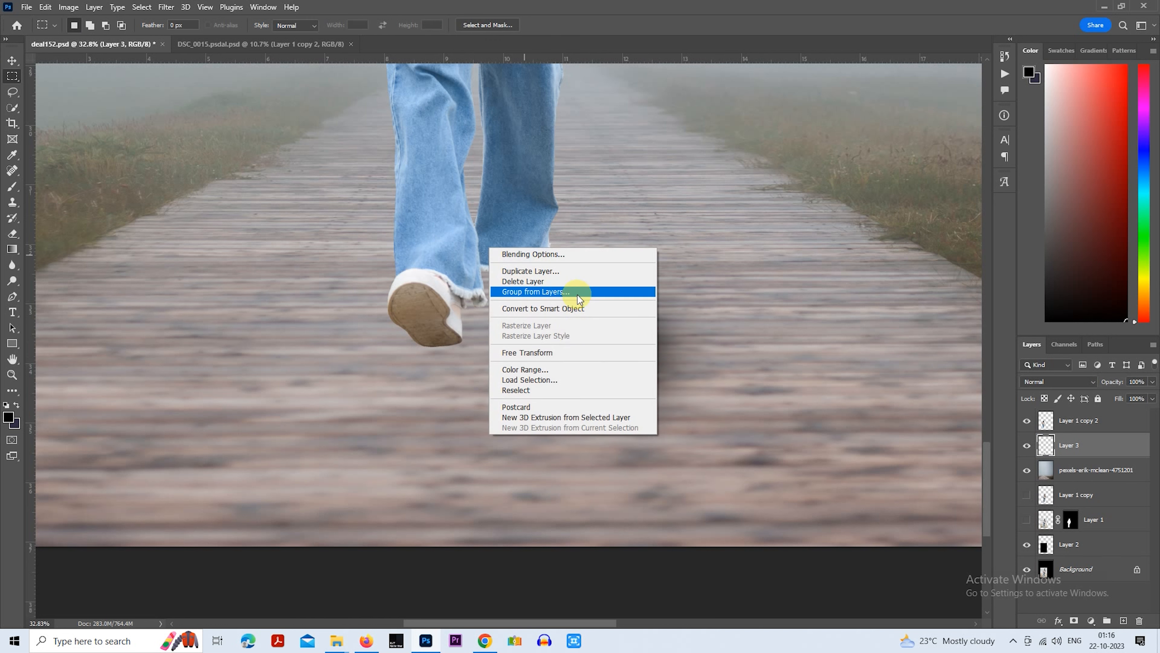
{"action": "left_click", "coordinate": [564, 352]}
{"action": "left_click_drag", "start_coordinate": [613, 225], "coordinate": [614, 408]}
{"action": "left_click_drag", "start_coordinate": [694, 445], "coordinate": [519, 349]}
{"action": "left_click_drag", "start_coordinate": [572, 311], "coordinate": [453, 357]}
{"action": "left_click_drag", "start_coordinate": [383, 346], "coordinate": [462, 343]}
{"action": "key", "text": "Return"}
Widen the contact shadow to about 85% with Free Transform and fit it directly beneath the front shoe's sole
{"action": "scroll", "coordinate": [540, 371], "scroll_direction": "up", "scroll_amount": 4}
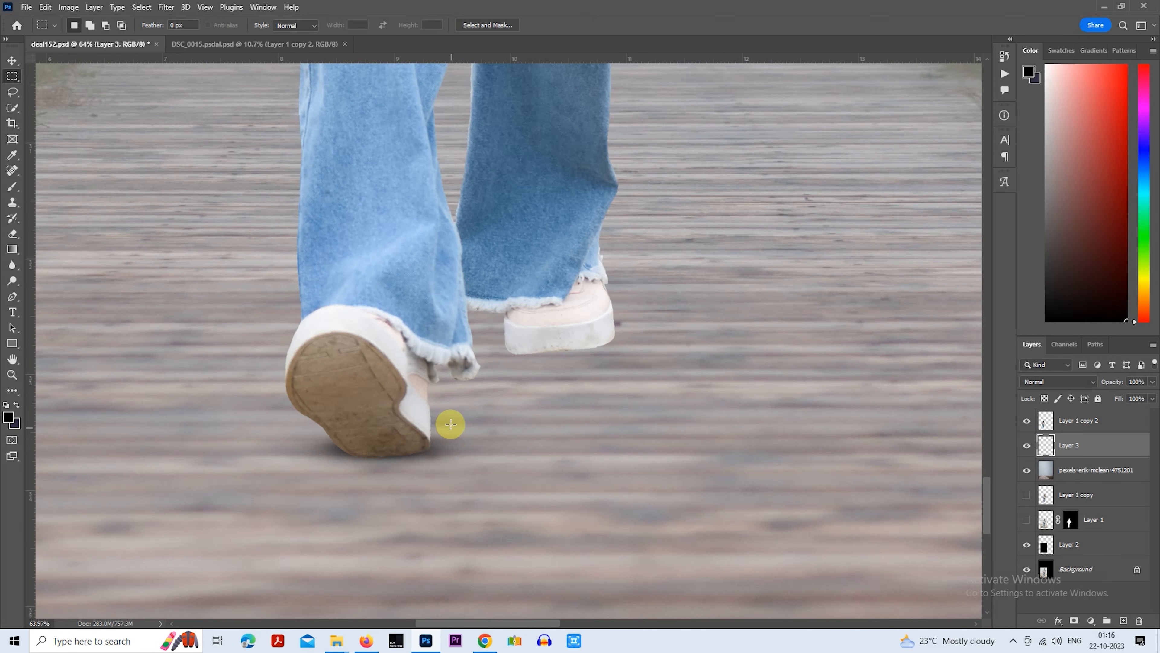
{"action": "left_click_drag", "start_coordinate": [462, 436], "coordinate": [460, 440]}
{"action": "scroll", "coordinate": [371, 481], "scroll_direction": "up", "scroll_amount": 3}
{"action": "right_click", "coordinate": [361, 424]}
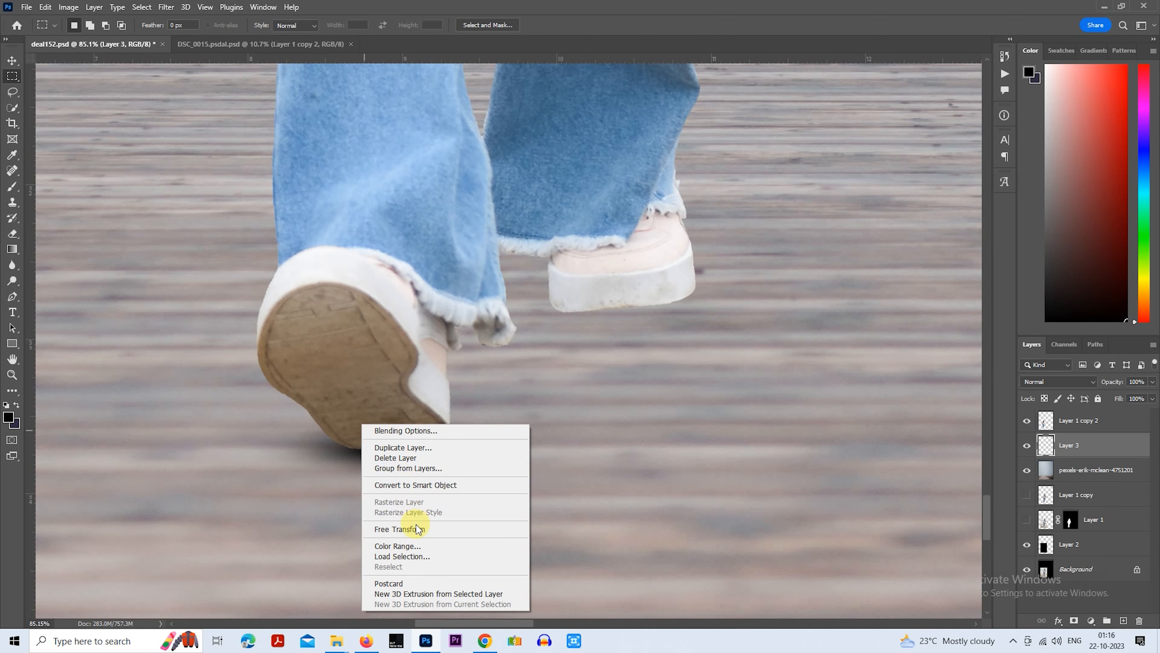
{"action": "left_click", "coordinate": [411, 529]}
{"action": "left_click_drag", "start_coordinate": [391, 413], "coordinate": [389, 427]}
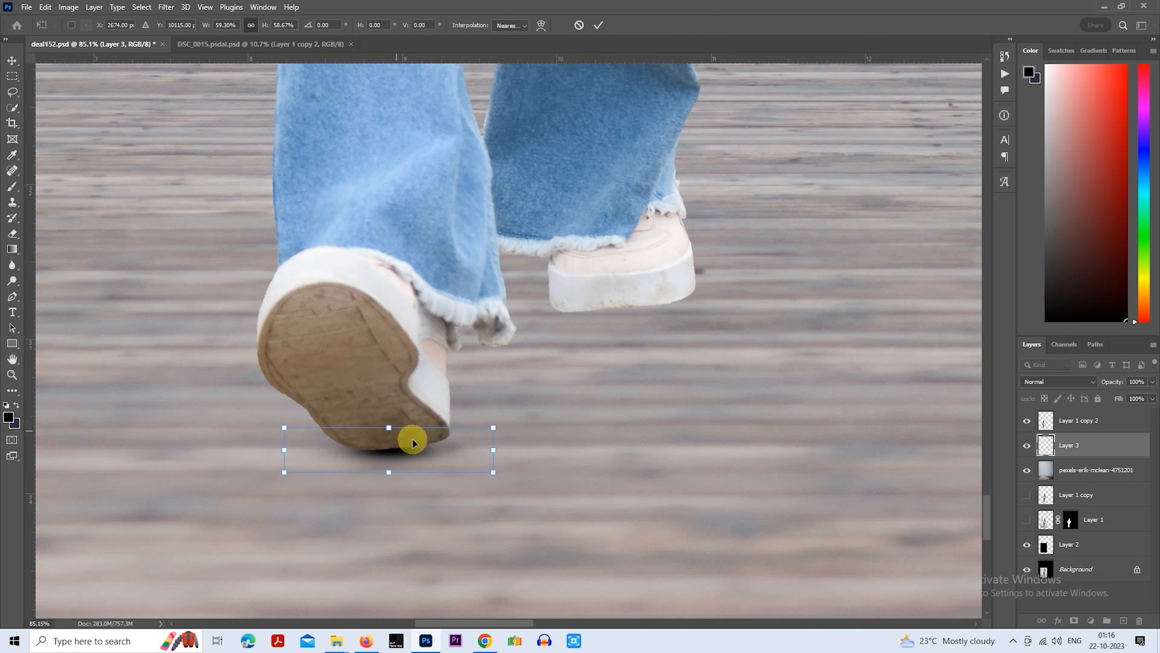
{"action": "mouse_move", "coordinate": [496, 448]}
{"action": "left_mouse_down"}
{"action": "mouse_move", "coordinate": [540, 447]}
{"action": "mouse_move", "coordinate": [475, 441]}
{"action": "left_mouse_up"}
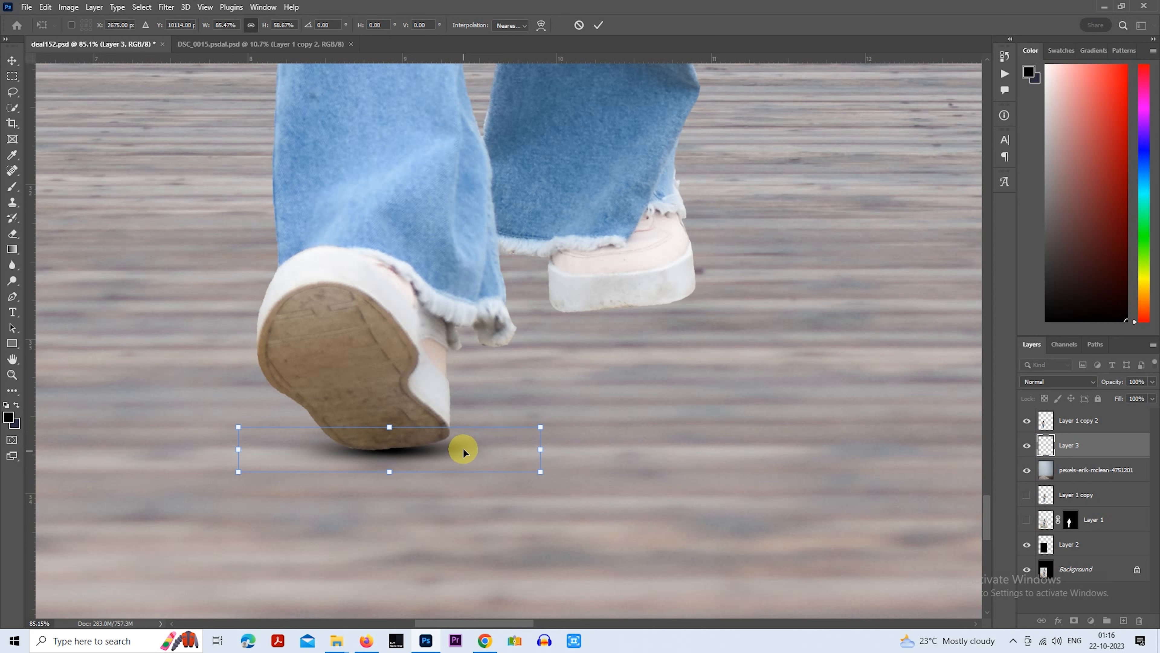
{"action": "left_click_drag", "start_coordinate": [463, 452], "coordinate": [463, 451]}
{"action": "key", "text": "Return"}
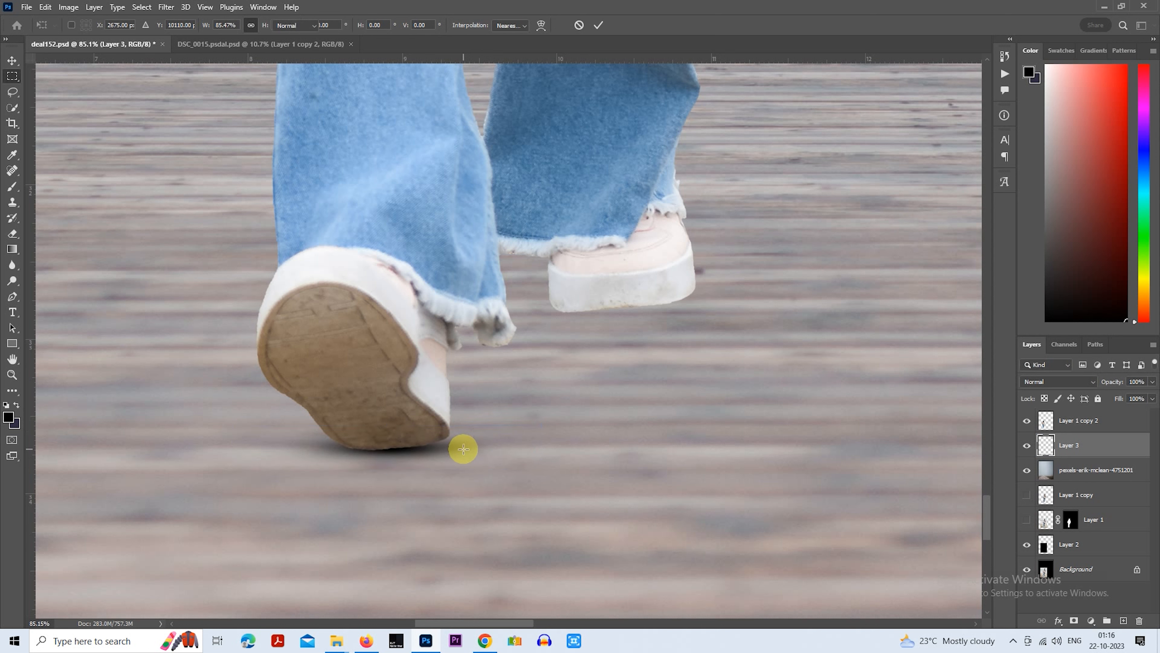
Duplicate the contact shadow, move the copy under the back shoe and adjust its width and angle with Free Transform
{"action": "key", "text": "ctrl+j"}
{"action": "left_click_drag", "start_coordinate": [479, 459], "coordinate": [686, 324]}
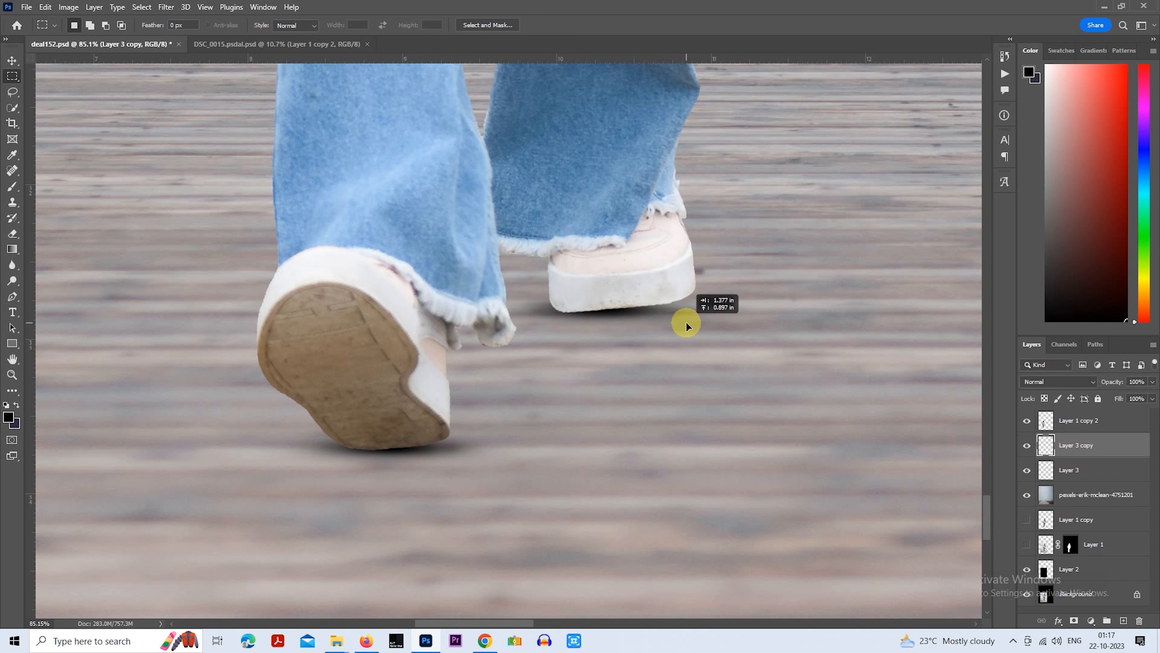
{"action": "right_click", "coordinate": [634, 303]}
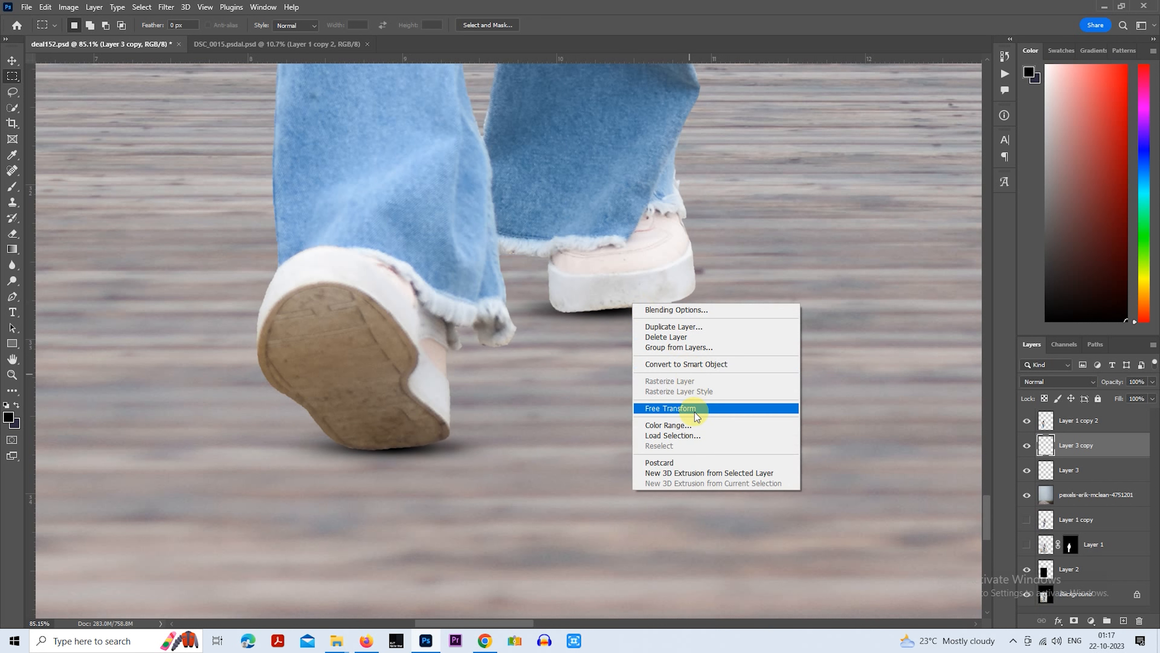
{"action": "left_click", "coordinate": [694, 406]}
{"action": "left_click_drag", "start_coordinate": [753, 309], "coordinate": [767, 308]}
{"action": "left_click_drag", "start_coordinate": [798, 281], "coordinate": [799, 267]}
{"action": "left_click_drag", "start_coordinate": [695, 295], "coordinate": [698, 294]}
{"action": "key", "text": "Return"}
Merge the two contact shadow layers, Layer 3 and Layer 3 copy, into one
{"action": "key", "text": "m"}
{"action": "right_click", "coordinate": [1079, 480]}
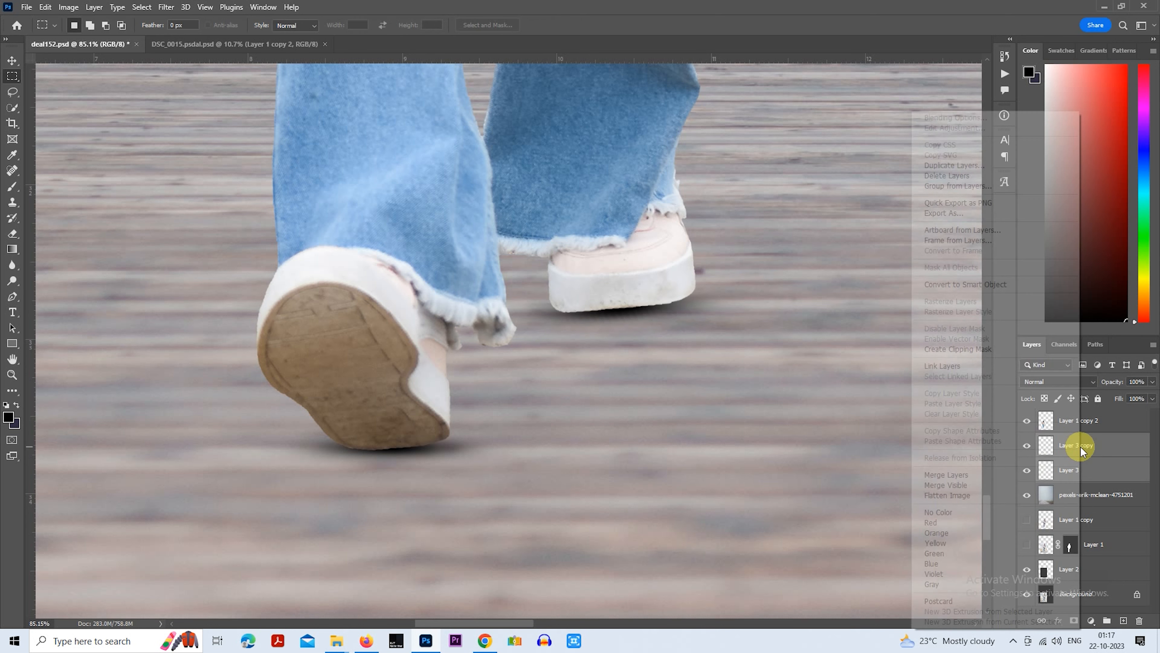
{"action": "left_click", "coordinate": [977, 473]}
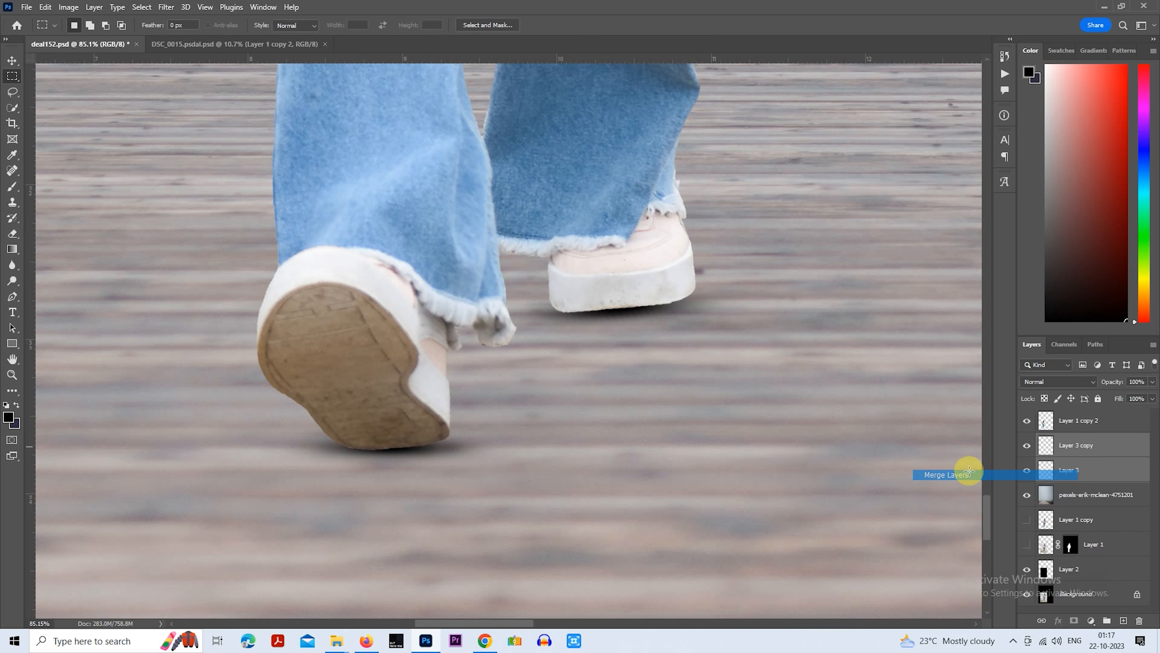
Add a new layer above the merged shadow layer and shrink the soft Brush tool to about 35 px
{"action": "left_click", "coordinate": [1124, 621]}
{"action": "left_click", "coordinate": [12, 186]}
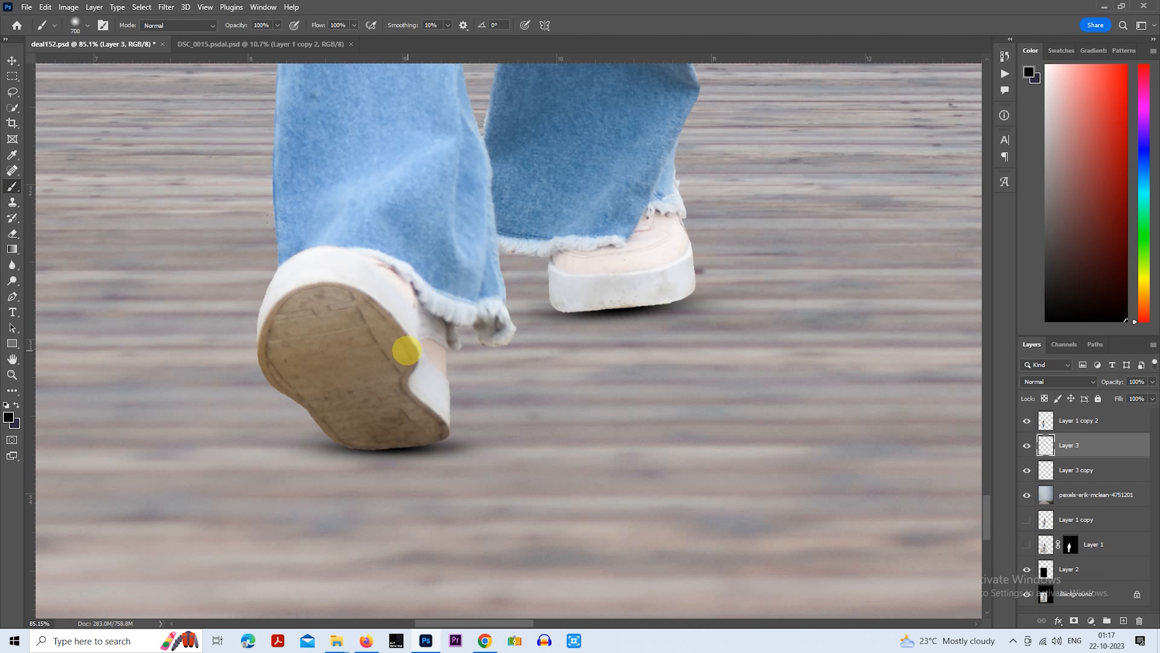
{"action": "key", "text": "bracketleft"}
{"action": "key", "text": "bracketleft"}
{"action": "key", "text": "bracketleft"}
{"action": "key", "text": "bracketleft"}
{"action": "key", "text": "bracketleft"}
{"action": "key", "text": "bracketleft"}
{"action": "key", "text": "bracketleft"}
{"action": "key", "text": "bracketleft"}
{"action": "key", "text": "bracketleft"}
{"action": "key", "text": "bracketleft"}
{"action": "key", "text": "bracketleft"}
{"action": "key", "text": "bracketleft"}
{"action": "key", "text": "bracketleft"}
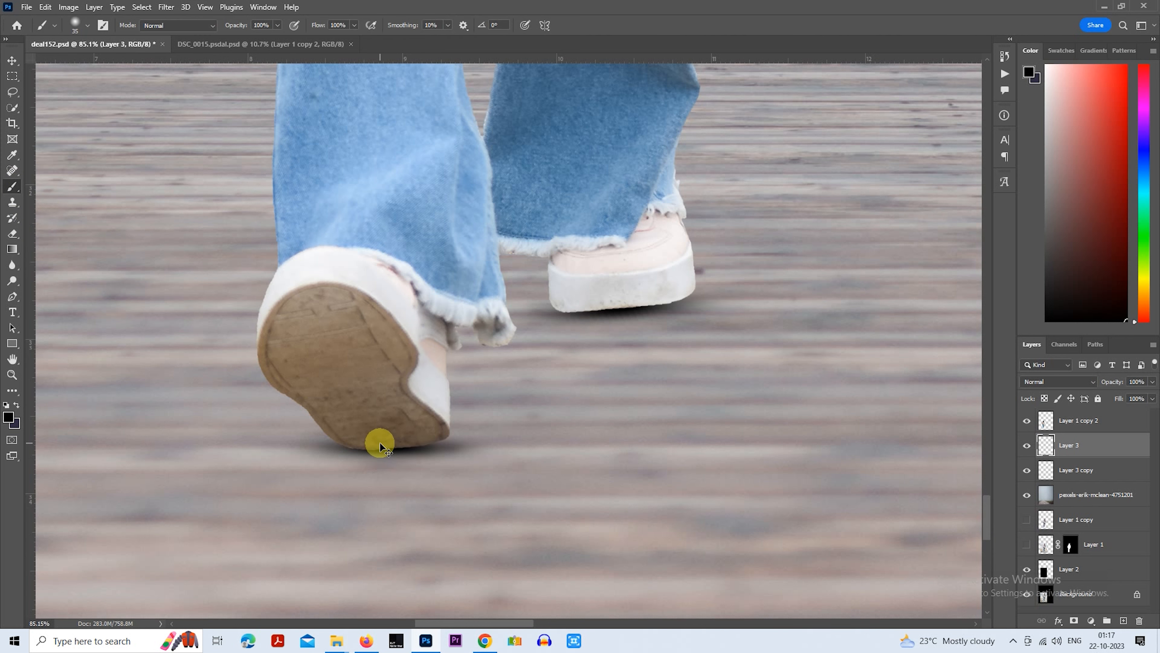
Save the document under its existing name, deal152.psd, dismissing the Save As dialog
{"action": "key", "text": "ctrl+shift+s"}
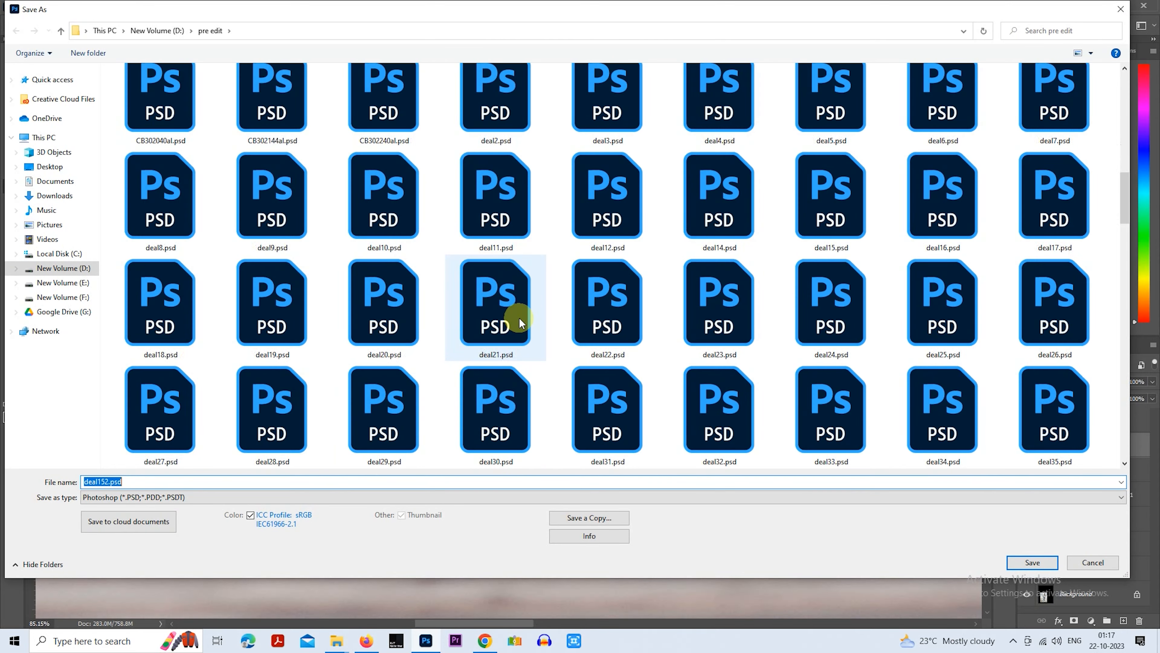
{"action": "left_click", "coordinate": [1093, 562]}
{"action": "key", "text": "ctrl+s"}
Paint thin black contact lines under both soles with a 25–30 px brush and lower the layer's opacity to 63%
{"action": "scroll", "coordinate": [461, 454], "scroll_direction": "up", "scroll_amount": 5}
{"action": "key", "text": "bracketleft"}
{"action": "key", "text": "bracketleft"}
{"action": "key", "text": "bracketleft"}
{"action": "mouse_move", "coordinate": [336, 439]}
{"action": "left_mouse_down"}
{"action": "mouse_move", "coordinate": [443, 446]}
{"action": "mouse_move", "coordinate": [355, 440]}
{"action": "mouse_move", "coordinate": [501, 435]}
{"action": "left_mouse_up"}
{"action": "key", "text": "bracketright"}
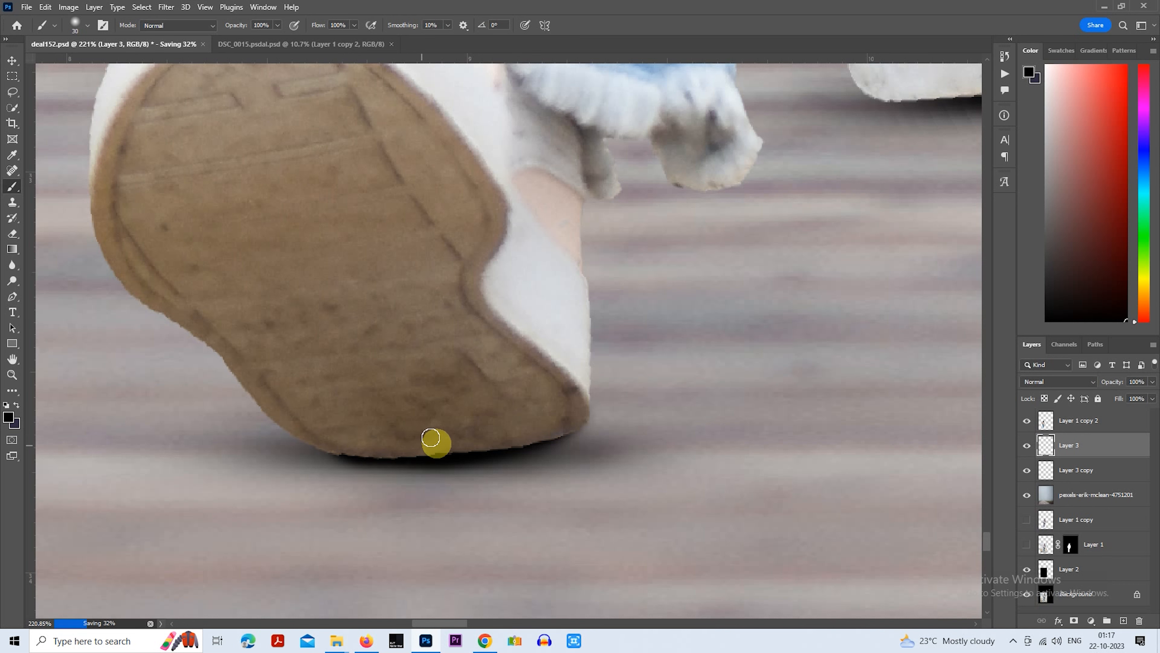
{"action": "left_click_drag", "start_coordinate": [723, 301], "coordinate": [270, 539]}
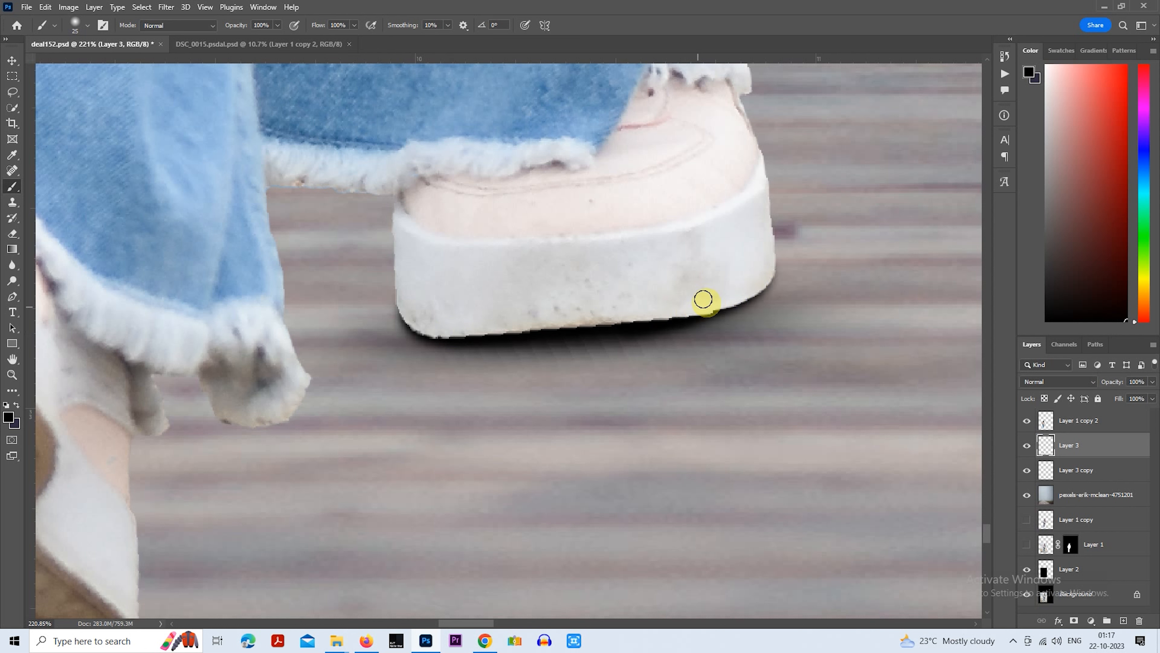
{"action": "mouse_move", "coordinate": [717, 303]}
{"action": "left_mouse_down"}
{"action": "mouse_move", "coordinate": [526, 329]}
{"action": "mouse_move", "coordinate": [438, 326]}
{"action": "left_mouse_up"}
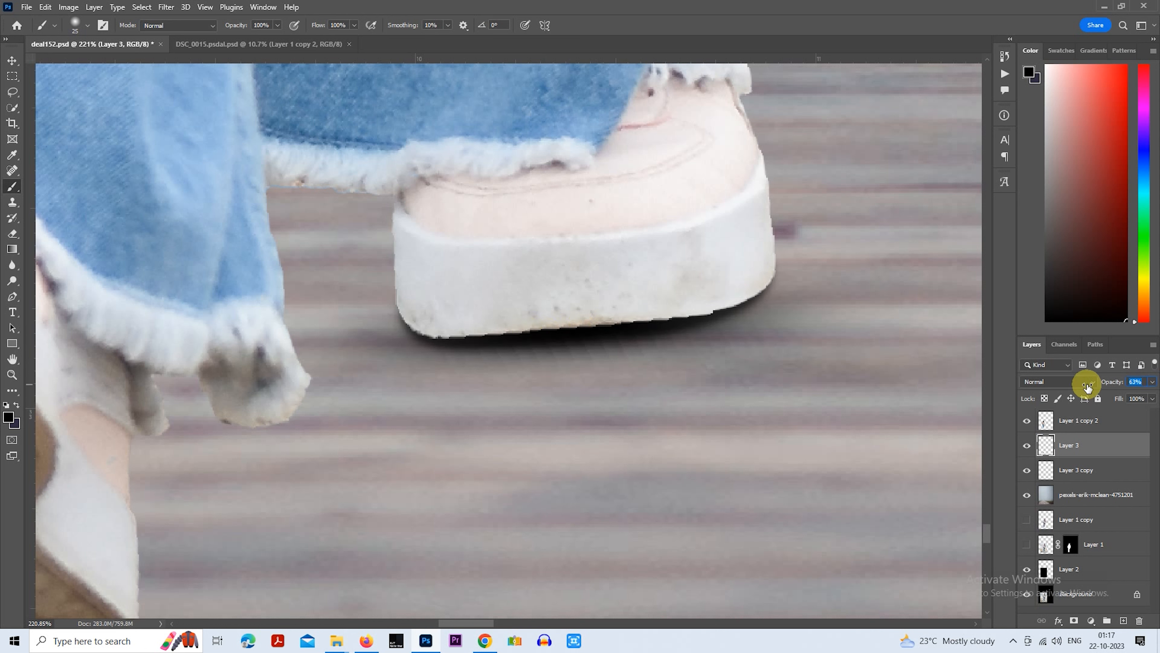
Lower the opacity of the merged contact shadow layer, Layer 3 copy, to 74%
{"action": "scroll", "coordinate": [743, 449], "scroll_direction": "down", "scroll_amount": 5}
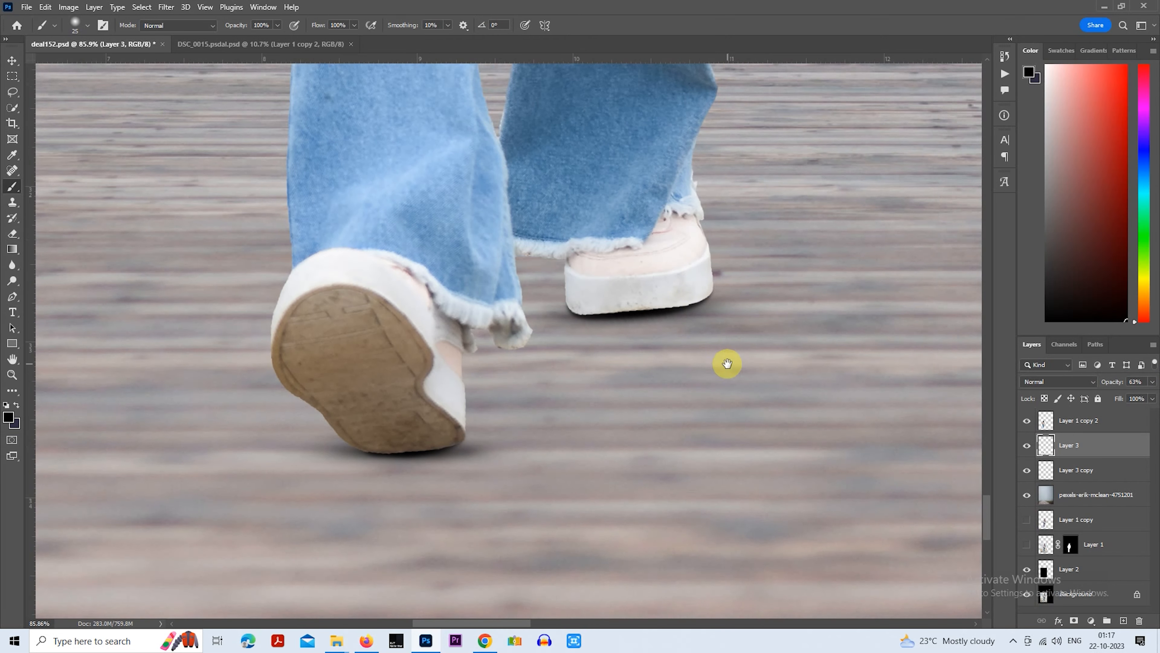
{"action": "left_click", "coordinate": [1063, 465]}
{"action": "left_click_drag", "start_coordinate": [1113, 385], "coordinate": [1097, 390]}
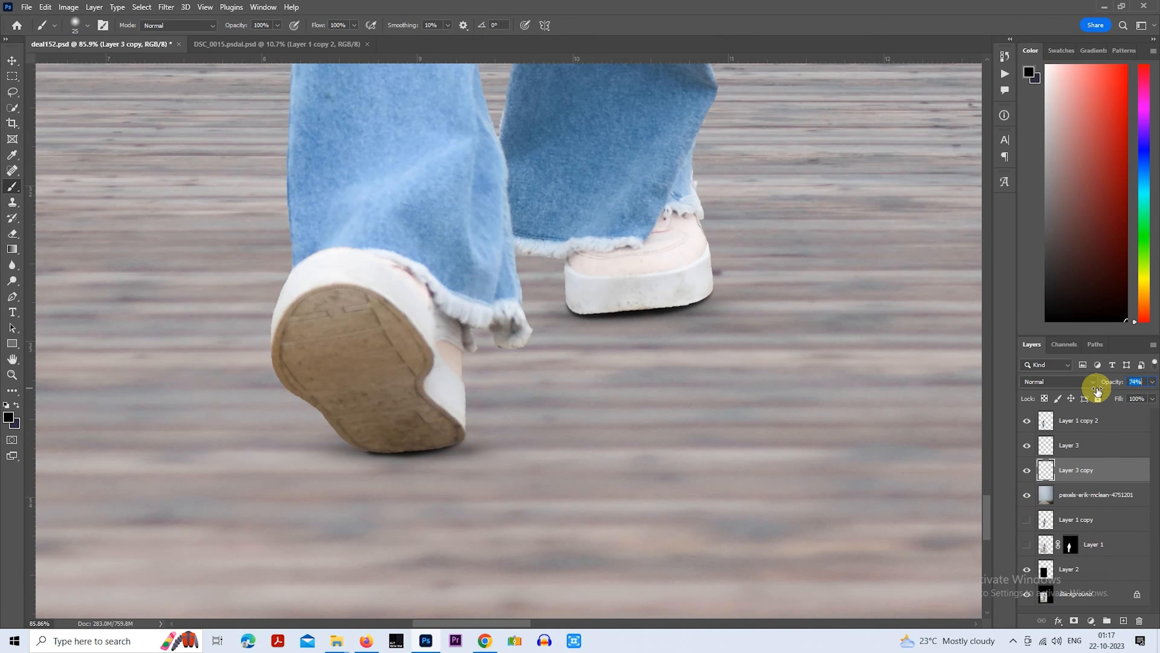
{"action": "scroll", "coordinate": [608, 409], "scroll_direction": "down", "scroll_amount": 10}
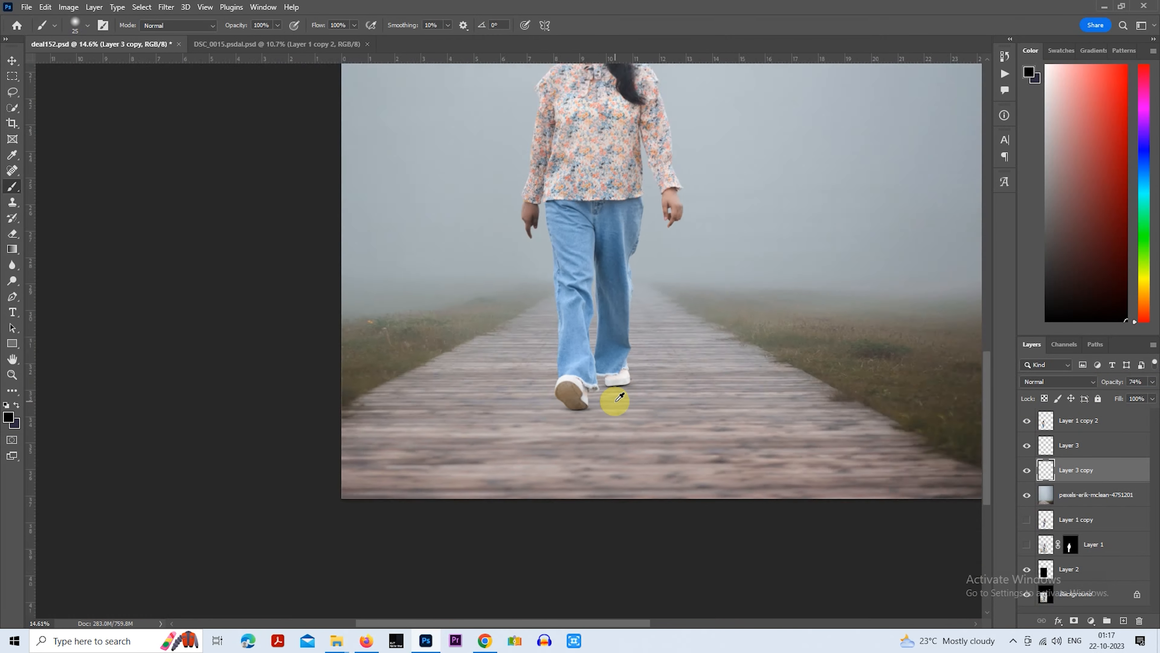
Add a new empty layer above Layer 3 for painting the shoes' cast shadows
{"action": "scroll", "coordinate": [524, 464], "scroll_direction": "up", "scroll_amount": 5}
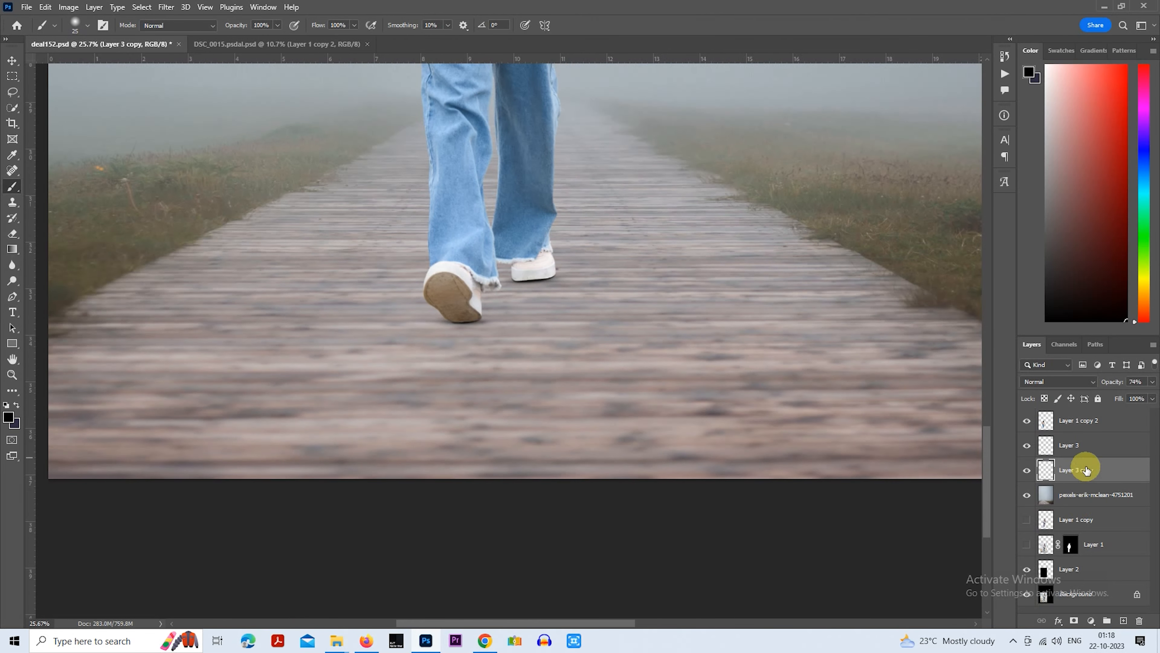
{"action": "left_click", "coordinate": [1069, 445]}
{"action": "left_click", "coordinate": [1124, 620]}
{"action": "scroll", "coordinate": [578, 311], "scroll_direction": "up", "scroll_amount": 6}
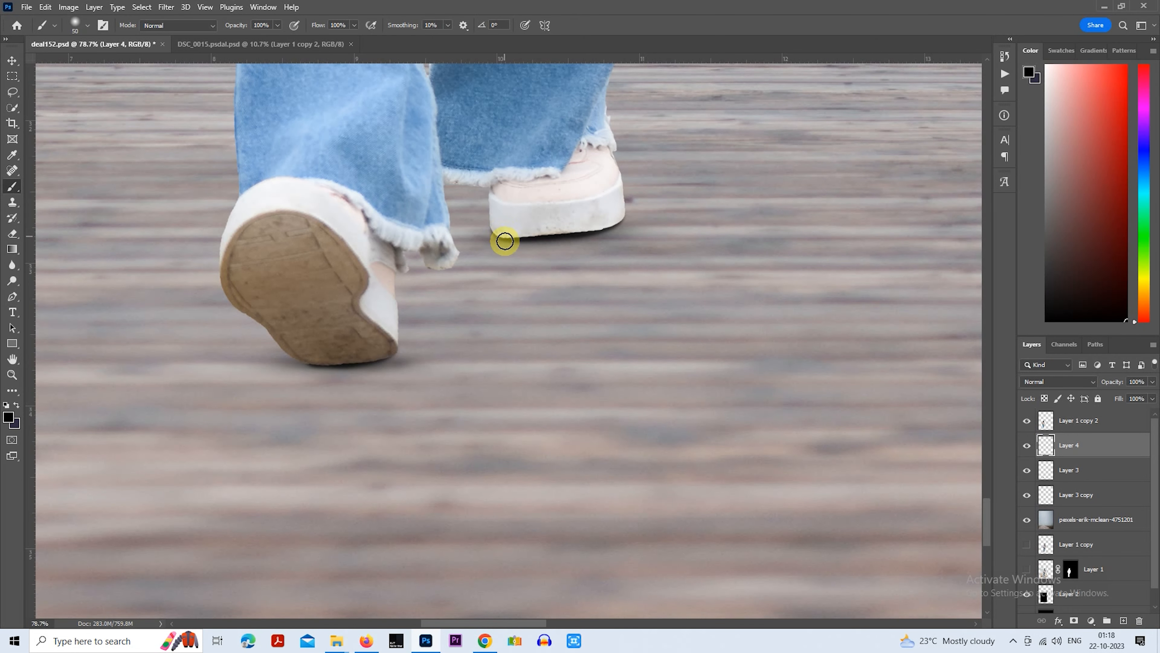
Paint black strokes running down the boardwalk from both sides of the back shoe as its cast shadow, undoing the first attempt
{"action": "left_click_drag", "start_coordinate": [493, 336], "coordinate": [500, 231]}
{"action": "key", "text": "ctrl+z"}
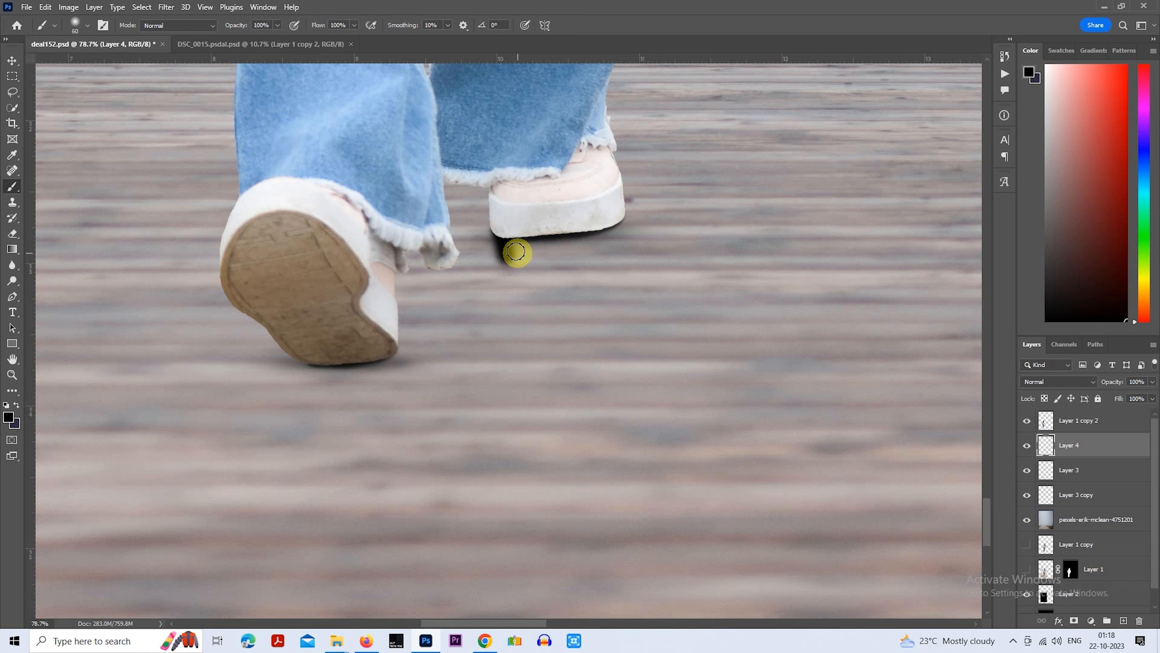
{"action": "left_click_drag", "start_coordinate": [504, 233], "coordinate": [538, 402]}
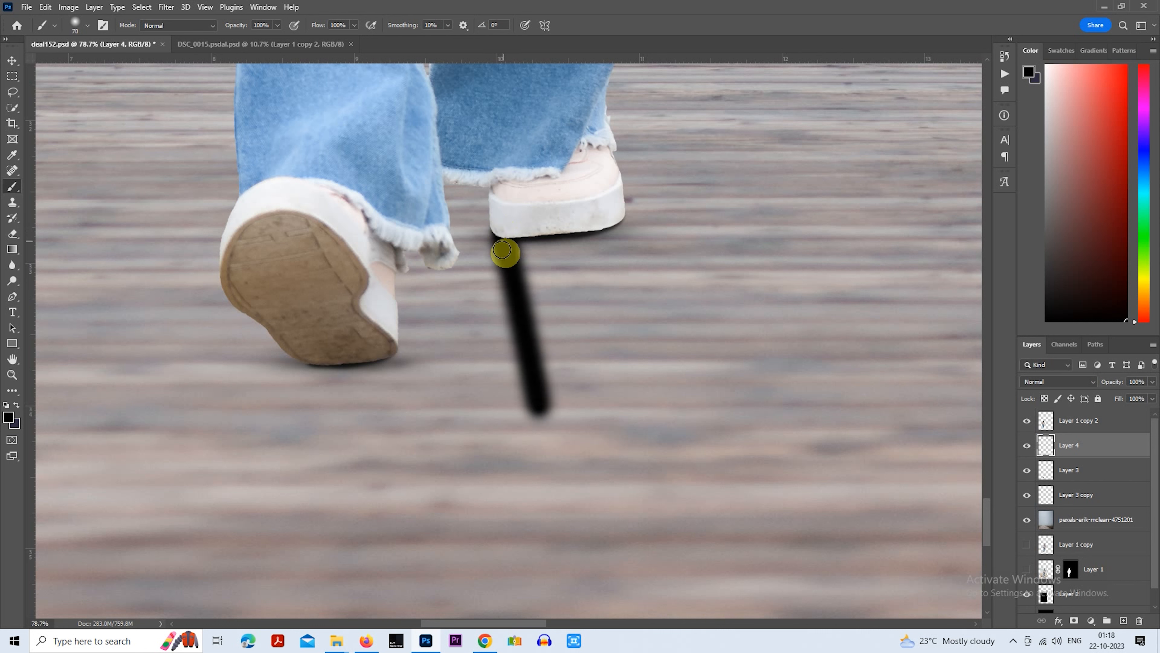
{"action": "left_click_drag", "start_coordinate": [506, 245], "coordinate": [538, 401]}
{"action": "left_click_drag", "start_coordinate": [608, 214], "coordinate": [580, 396]}
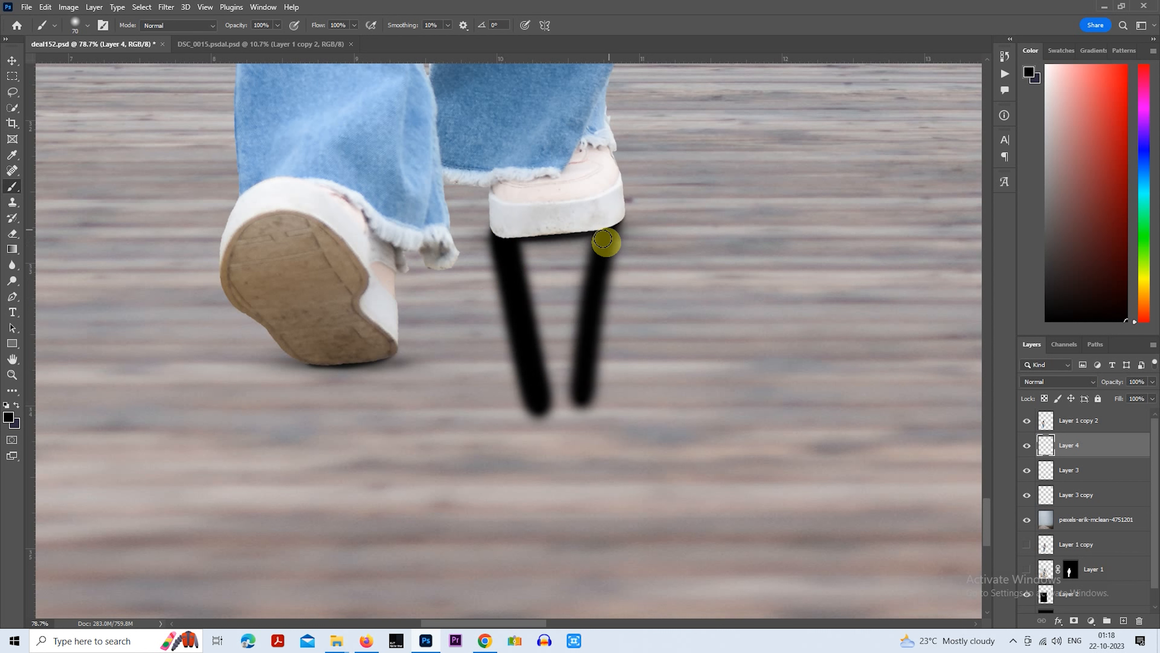
{"action": "left_click_drag", "start_coordinate": [603, 241], "coordinate": [565, 377]}
{"action": "key", "text": "]"}
{"action": "mouse_move", "coordinate": [522, 251]}
{"action": "left_mouse_down"}
{"action": "mouse_move", "coordinate": [489, 288]}
{"action": "mouse_move", "coordinate": [489, 271]}
{"action": "mouse_move", "coordinate": [532, 448]}
{"action": "left_mouse_up"}
{"action": "key", "text": "]"}
Paint a solid black cast shadow slanting down from the front shoe with a larger brush of up to about 150 px
{"action": "scroll", "coordinate": [534, 407], "scroll_direction": "down", "scroll_amount": 5}
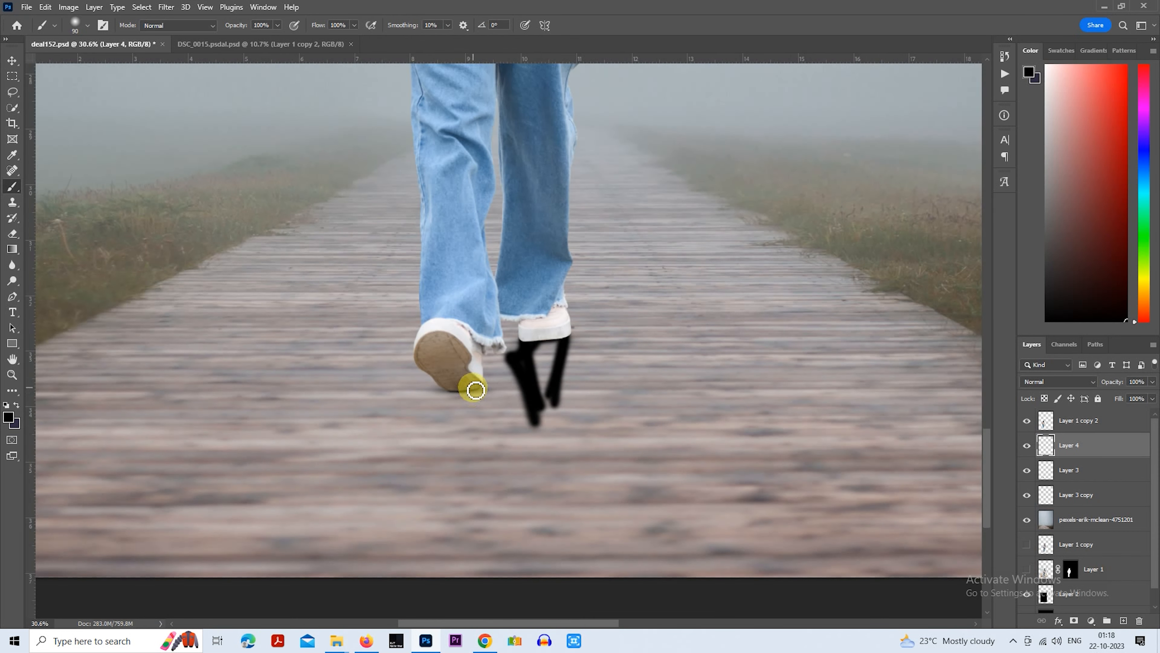
{"action": "mouse_move", "coordinate": [475, 390]}
{"action": "left_mouse_down"}
{"action": "mouse_move", "coordinate": [467, 433]}
{"action": "mouse_move", "coordinate": [455, 394]}
{"action": "mouse_move", "coordinate": [437, 429]}
{"action": "mouse_move", "coordinate": [465, 394]}
{"action": "mouse_move", "coordinate": [407, 476]}
{"action": "mouse_move", "coordinate": [450, 409]}
{"action": "mouse_move", "coordinate": [396, 464]}
{"action": "mouse_move", "coordinate": [472, 397]}
{"action": "mouse_move", "coordinate": [436, 463]}
{"action": "mouse_move", "coordinate": [467, 398]}
{"action": "mouse_move", "coordinate": [429, 466]}
{"action": "mouse_move", "coordinate": [479, 401]}
{"action": "mouse_move", "coordinate": [483, 424]}
{"action": "mouse_move", "coordinate": [460, 454]}
{"action": "mouse_move", "coordinate": [468, 414]}
{"action": "mouse_move", "coordinate": [417, 500]}
{"action": "mouse_move", "coordinate": [438, 442]}
{"action": "mouse_move", "coordinate": [414, 474]}
{"action": "mouse_move", "coordinate": [427, 433]}
{"action": "mouse_move", "coordinate": [385, 476]}
{"action": "mouse_move", "coordinate": [422, 426]}
{"action": "mouse_move", "coordinate": [393, 474]}
{"action": "mouse_move", "coordinate": [446, 423]}
{"action": "mouse_move", "coordinate": [437, 459]}
{"action": "mouse_move", "coordinate": [438, 441]}
{"action": "mouse_move", "coordinate": [388, 476]}
{"action": "mouse_move", "coordinate": [441, 417]}
{"action": "mouse_move", "coordinate": [445, 450]}
{"action": "left_mouse_up"}
{"action": "key", "text": "bracketright"}
{"action": "key", "text": "bracketright"}
{"action": "key", "text": "bracketright"}
{"action": "key", "text": "bracketright"}
{"action": "key", "text": "bracketleft"}
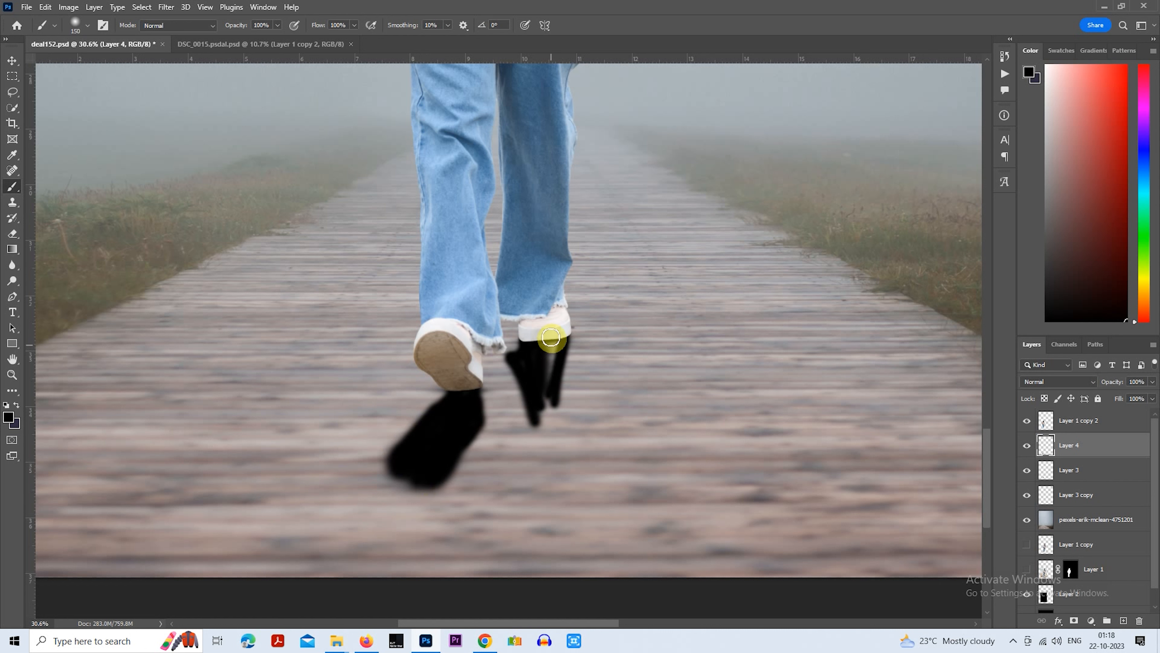
Fill and lengthen the back shoe's cast shadow in black, and extend the far end of the front shoe's shadow
{"action": "mouse_move", "coordinate": [551, 337]}
{"action": "left_mouse_down"}
{"action": "mouse_move", "coordinate": [541, 416]}
{"action": "mouse_move", "coordinate": [549, 340]}
{"action": "mouse_move", "coordinate": [552, 436]}
{"action": "mouse_move", "coordinate": [558, 336]}
{"action": "mouse_move", "coordinate": [559, 454]}
{"action": "mouse_move", "coordinate": [527, 365]}
{"action": "mouse_move", "coordinate": [534, 432]}
{"action": "mouse_move", "coordinate": [525, 374]}
{"action": "mouse_move", "coordinate": [536, 468]}
{"action": "mouse_move", "coordinate": [546, 414]}
{"action": "mouse_move", "coordinate": [546, 449]}
{"action": "left_mouse_up"}
{"action": "key", "text": "bracketleft"}
{"action": "key", "text": "bracketleft"}
{"action": "key", "text": "bracketright"}
{"action": "key", "text": "bracketright"}
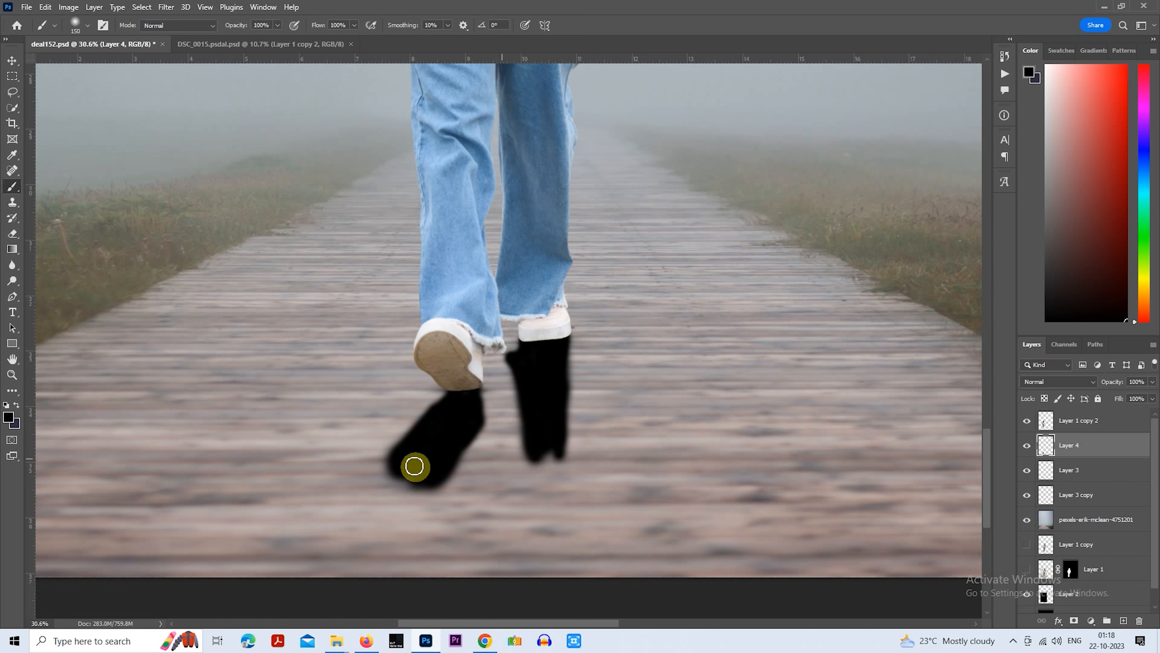
{"action": "mouse_move", "coordinate": [414, 466]}
{"action": "left_mouse_down"}
{"action": "mouse_move", "coordinate": [462, 425]}
{"action": "mouse_move", "coordinate": [457, 452]}
{"action": "mouse_move", "coordinate": [464, 418]}
{"action": "mouse_move", "coordinate": [448, 492]}
{"action": "left_mouse_up"}
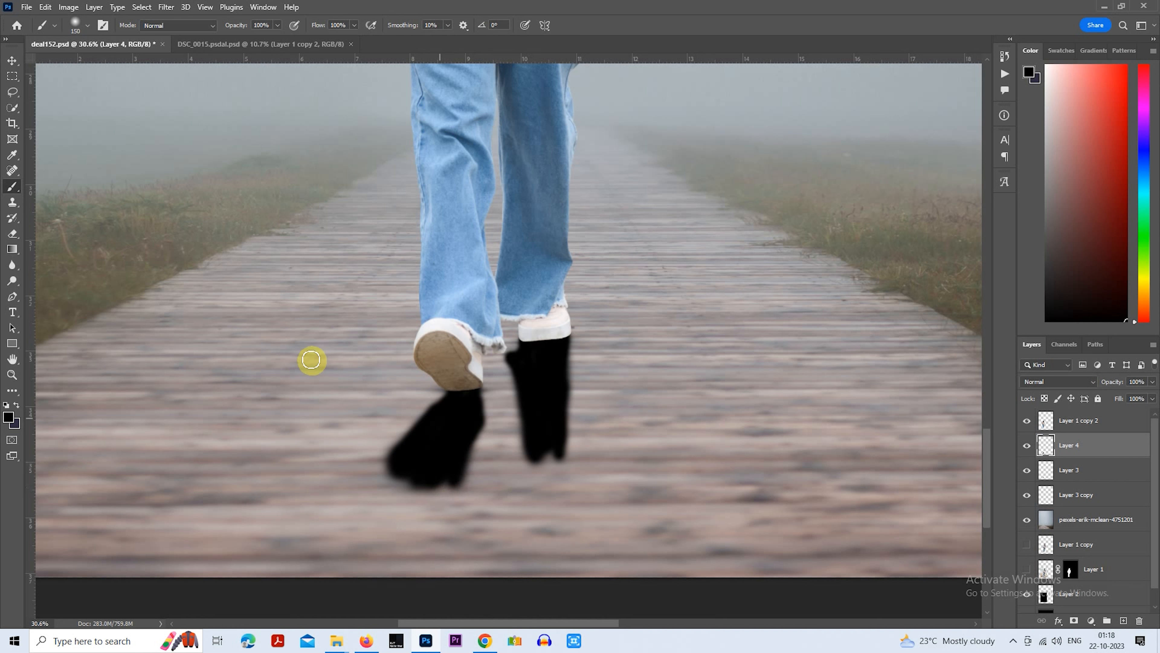
Trim the outer slanted edge of the front shoe's cast shadow with the Eraser tool to narrow it
{"action": "left_click", "coordinate": [13, 234]}
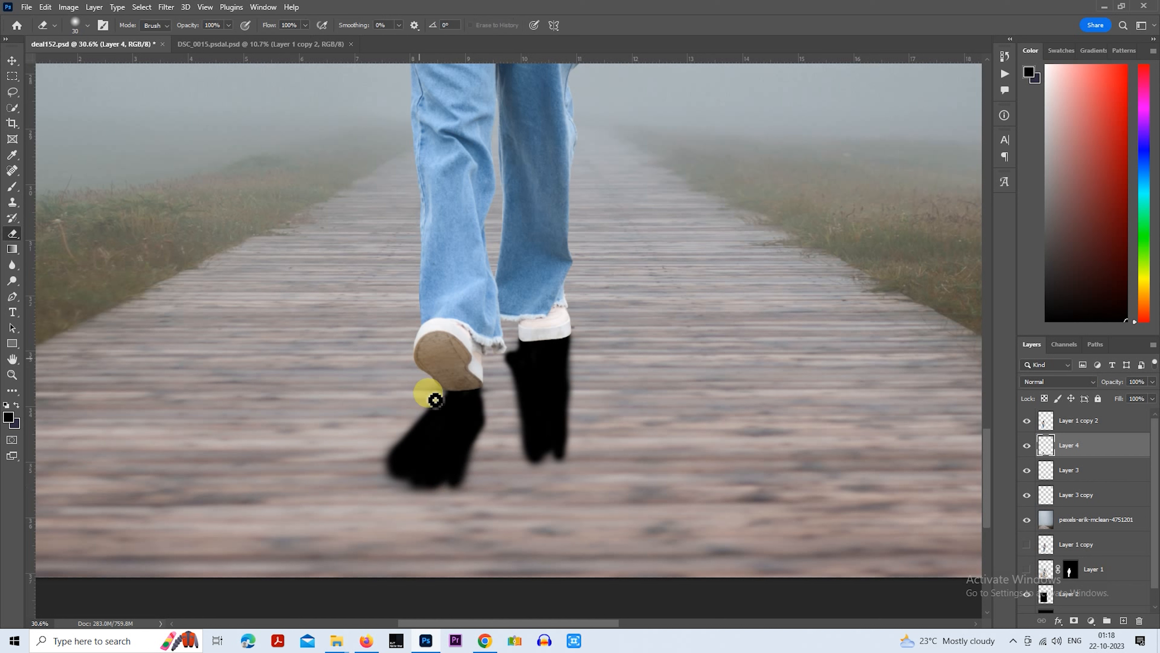
{"action": "left_click_drag", "start_coordinate": [435, 391], "coordinate": [388, 456]}
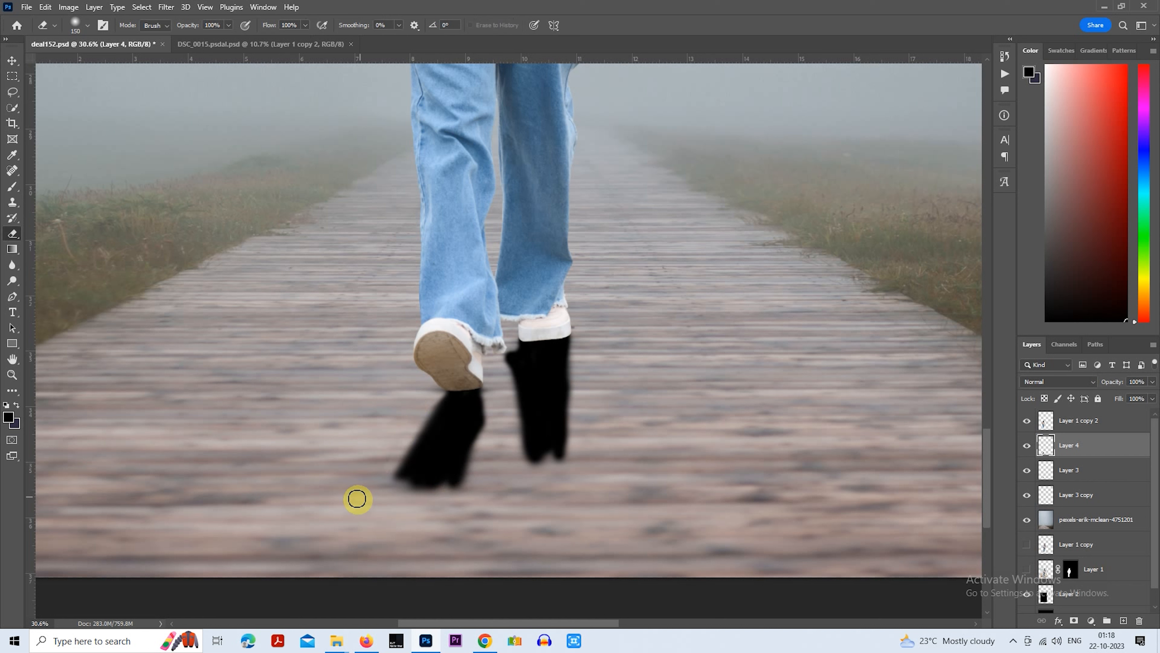
{"action": "key", "text": "bracketright"}
{"action": "left_click_drag", "start_coordinate": [421, 394], "coordinate": [395, 478]}
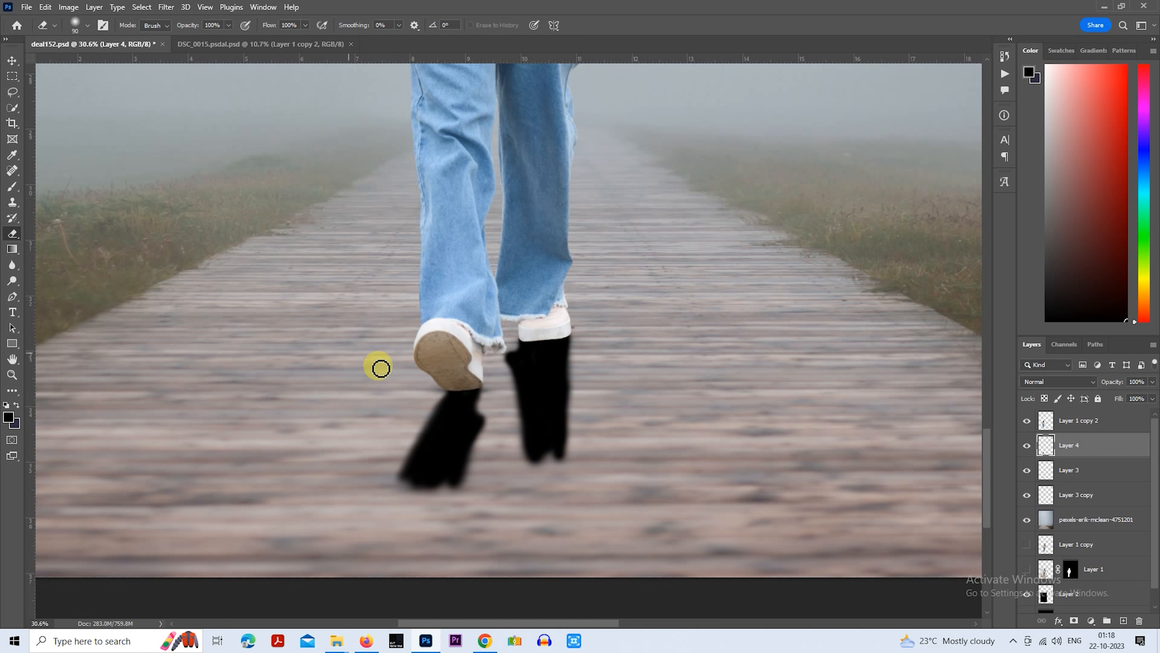
Widen the front shoe's cast shadow on its inner side with black Brush tool strokes
{"action": "left_click", "coordinate": [13, 187]}
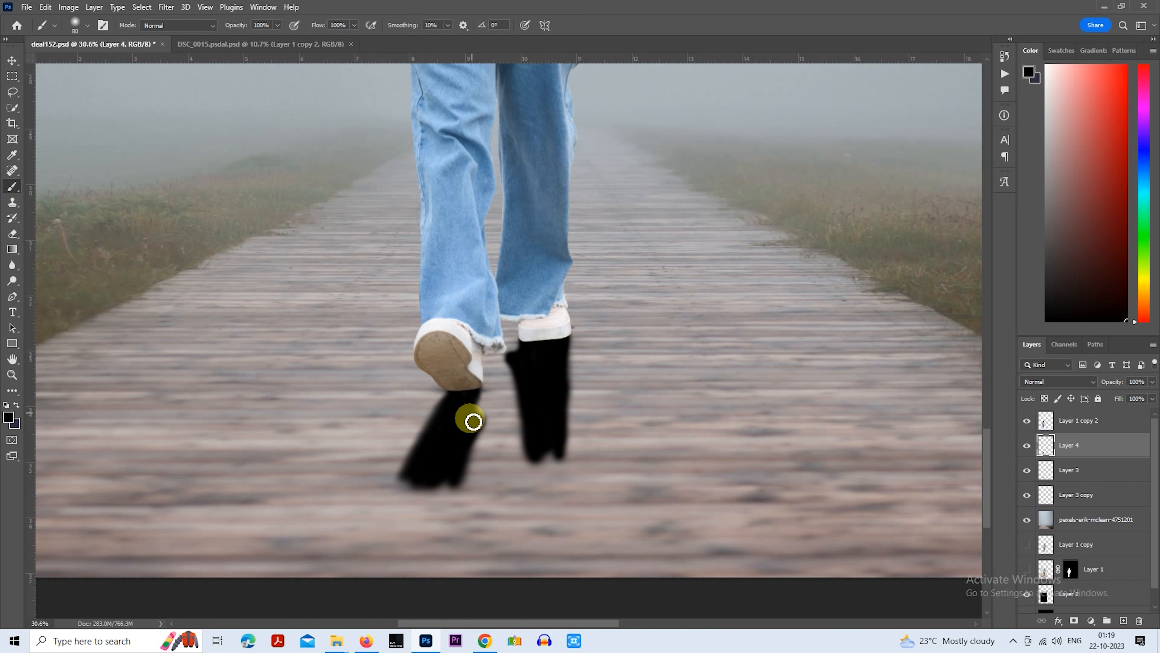
{"action": "key", "text": "bracketright"}
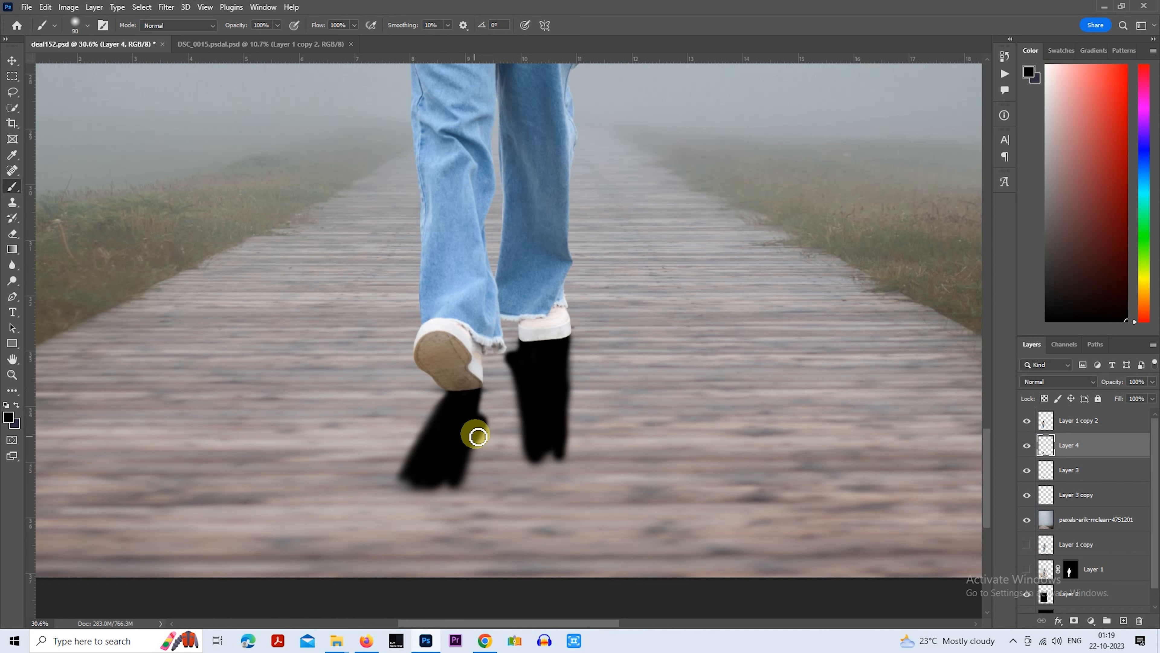
{"action": "key", "text": "bracketright"}
{"action": "key", "text": "bracketright"}
{"action": "mouse_move", "coordinate": [492, 420]}
{"action": "left_mouse_down"}
{"action": "mouse_move", "coordinate": [466, 509]}
{"action": "mouse_move", "coordinate": [467, 458]}
{"action": "left_mouse_up"}
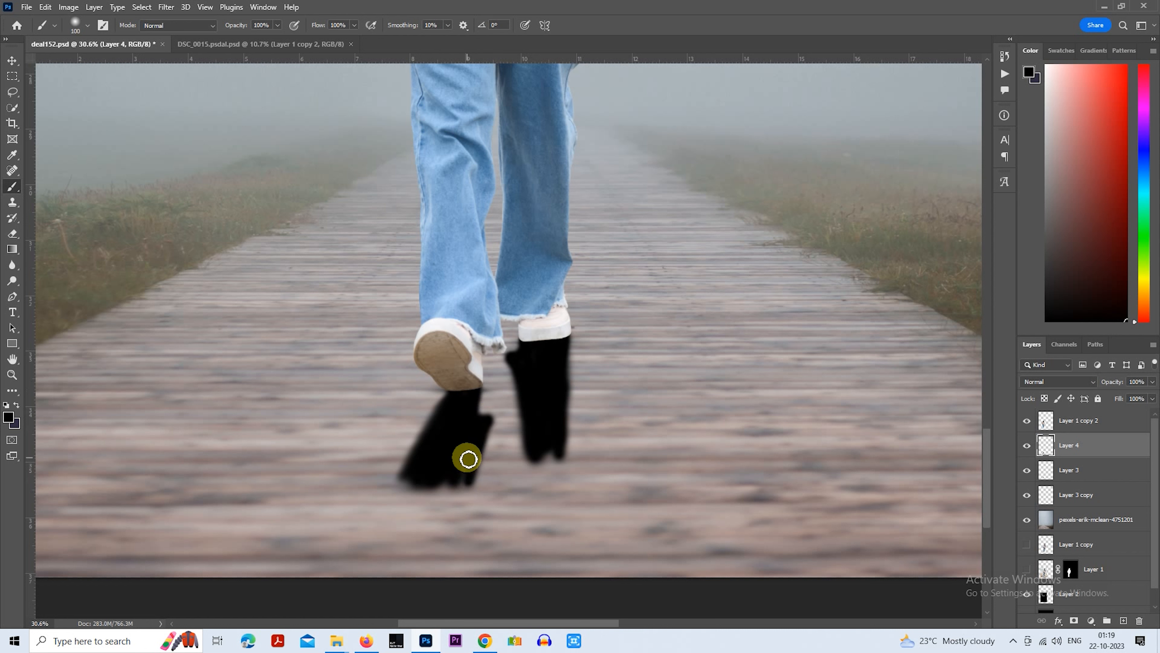
Clean up the uneven lower edges of the front shoe's cast shadow with the Eraser tool at up to 150 px
{"action": "left_click", "coordinate": [12, 233]}
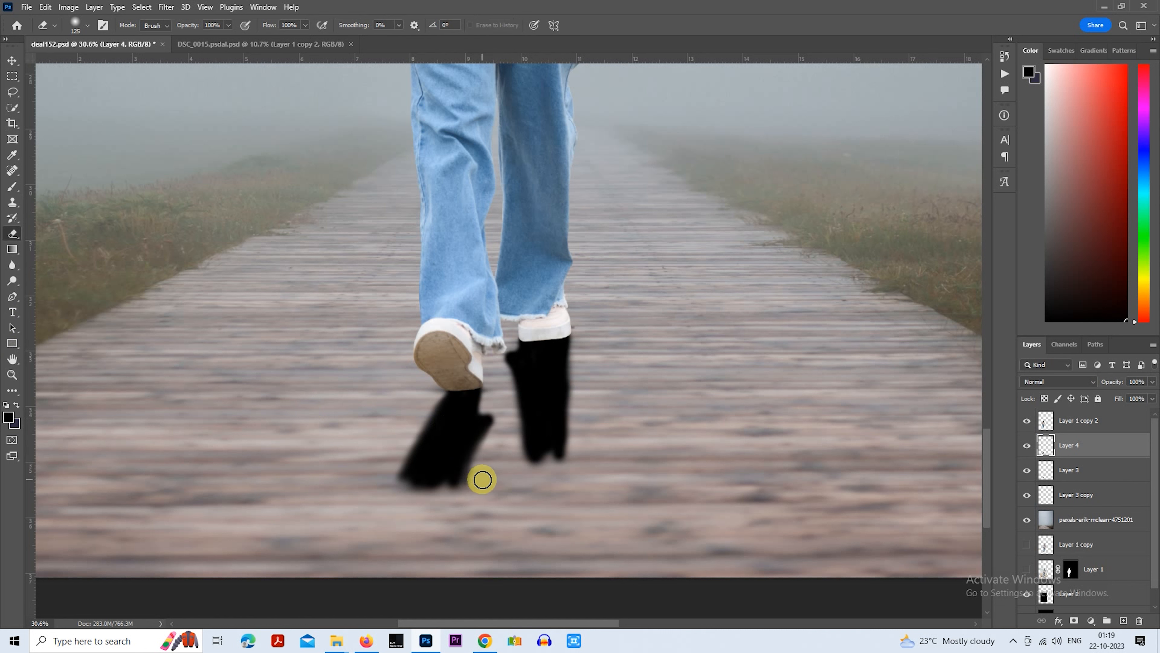
{"action": "key", "text": "bracketright"}
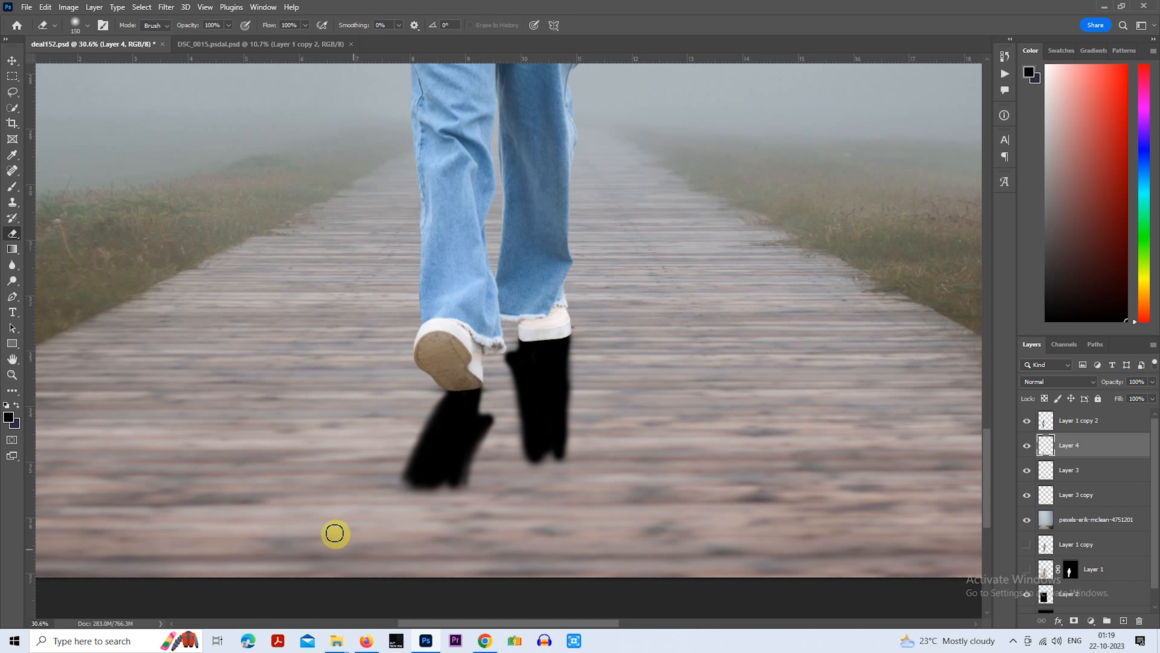
Lower the opacity of the cast-shadow layer, Layer 4, to 26%
{"action": "left_click", "coordinate": [13, 75]}
{"action": "scroll", "coordinate": [523, 424], "scroll_direction": "down", "scroll_amount": 3}
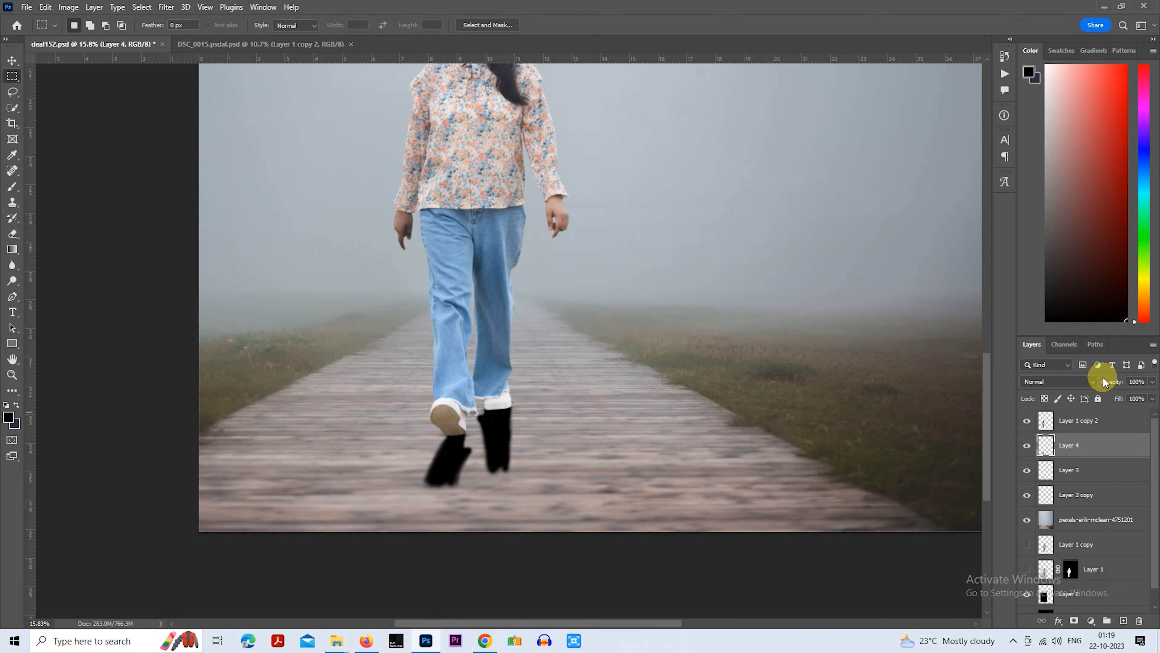
{"action": "left_click_drag", "start_coordinate": [1112, 381], "coordinate": [1066, 388]}
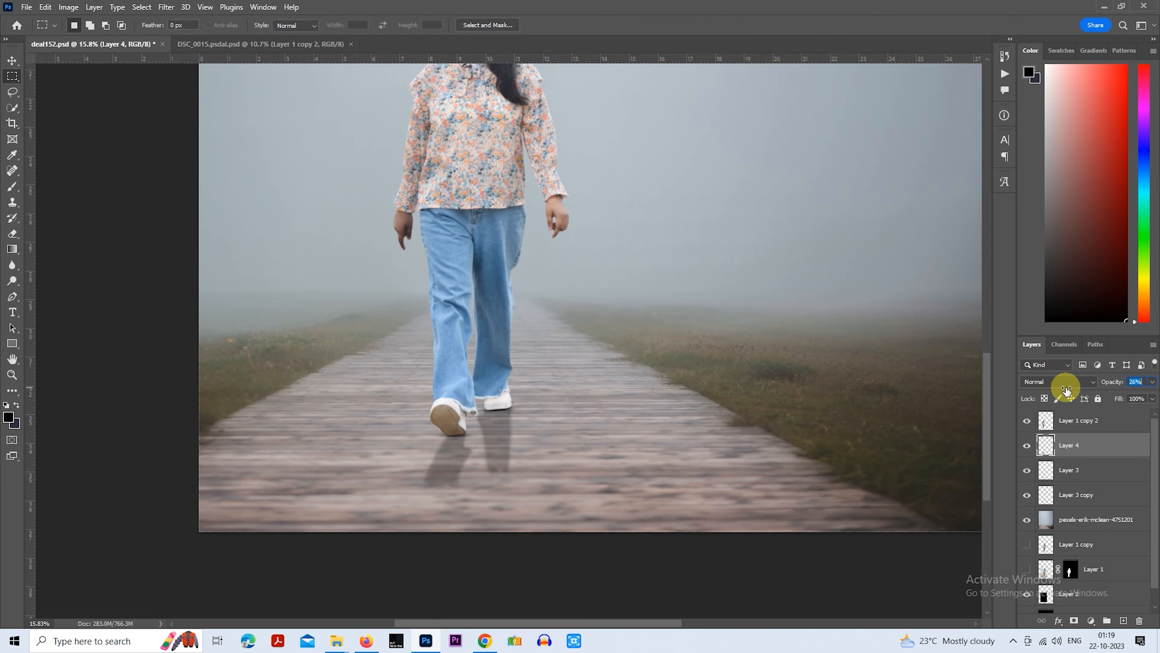
Soften the cast shadows on Layer 4 with an 18 px Gaussian Blur and set the layer opacity to 44%
{"action": "left_click", "coordinate": [142, 7]}
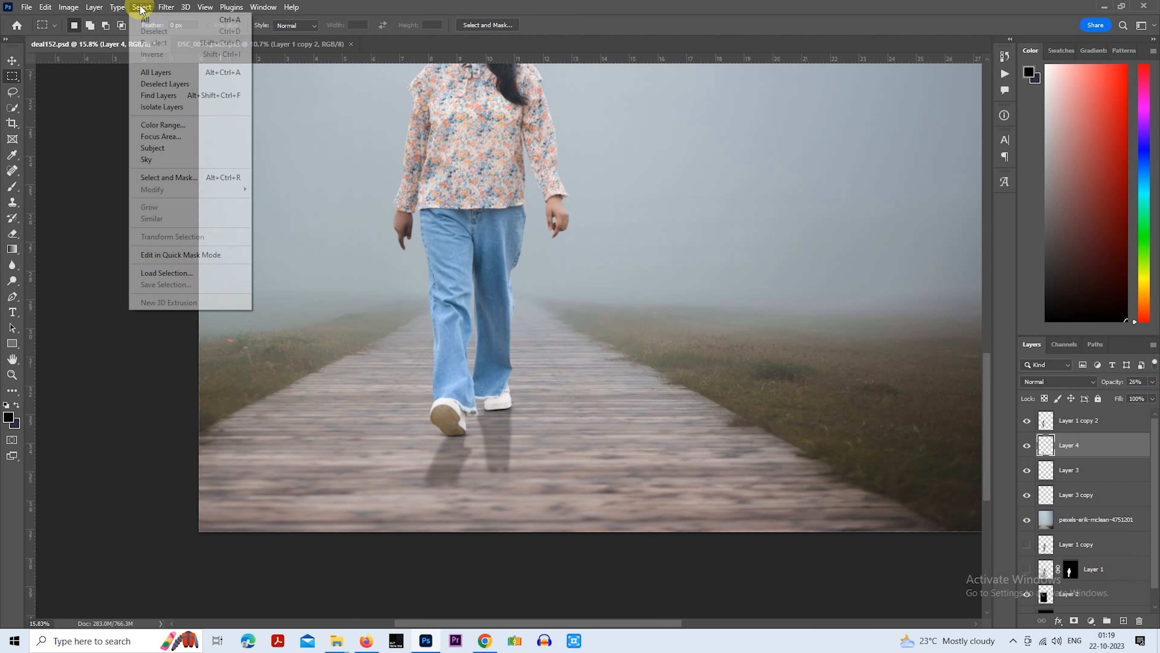
{"action": "mouse_move", "coordinate": [166, 7]}
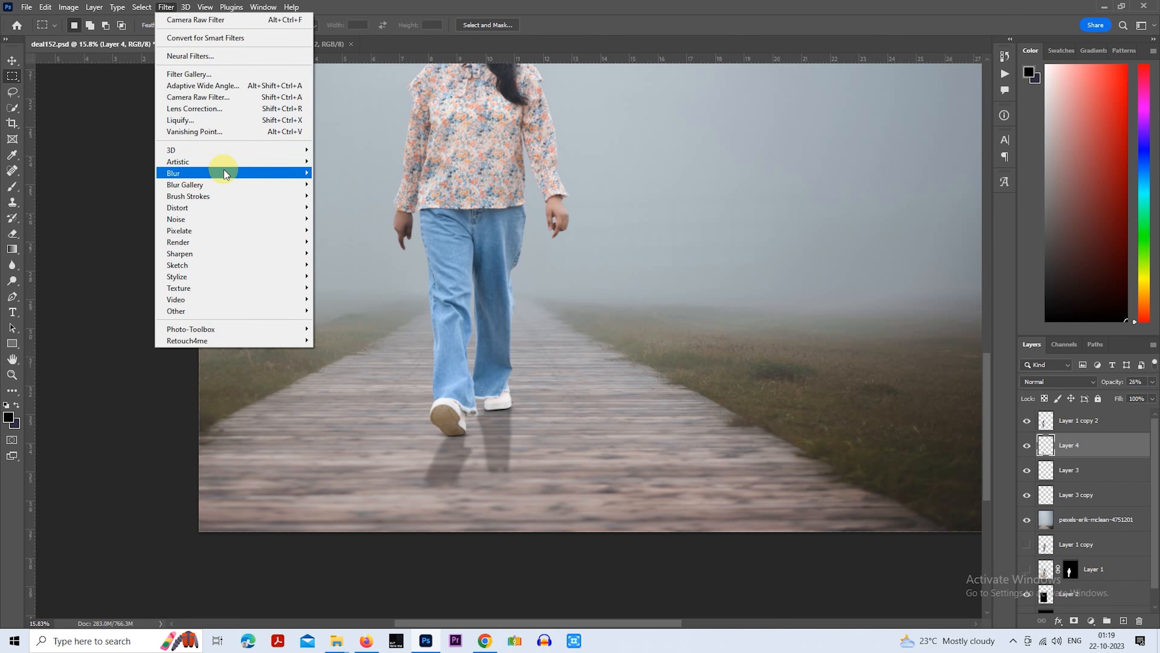
{"action": "mouse_move", "coordinate": [226, 173]}
{"action": "left_click", "coordinate": [347, 218]}
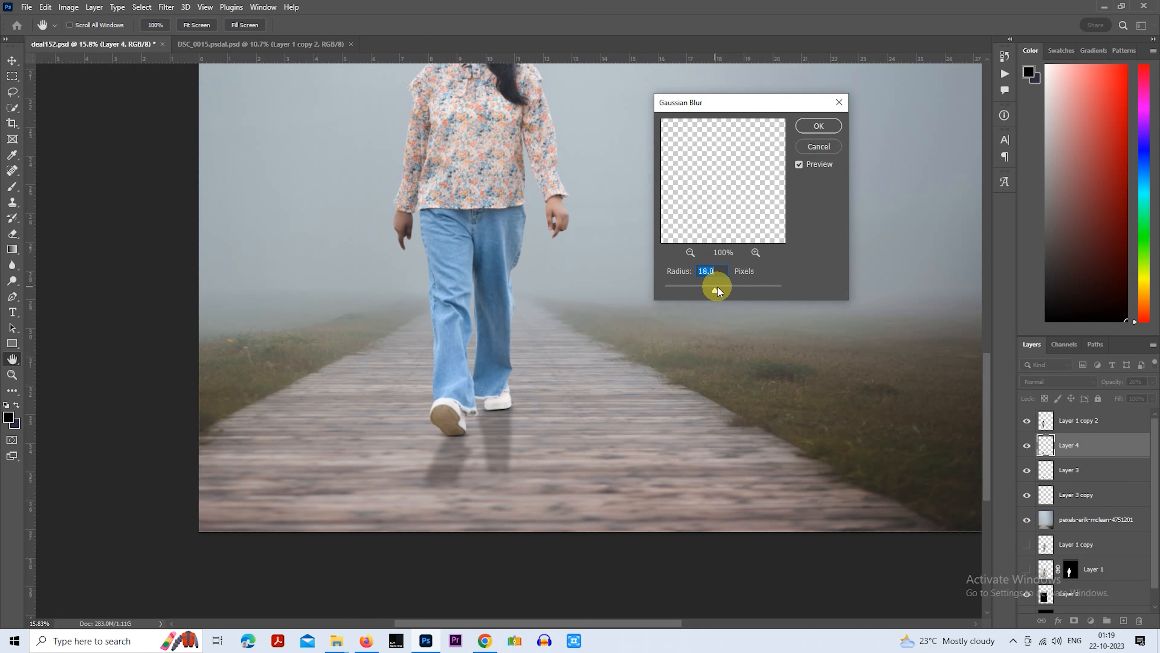
{"action": "left_click", "coordinate": [819, 126]}
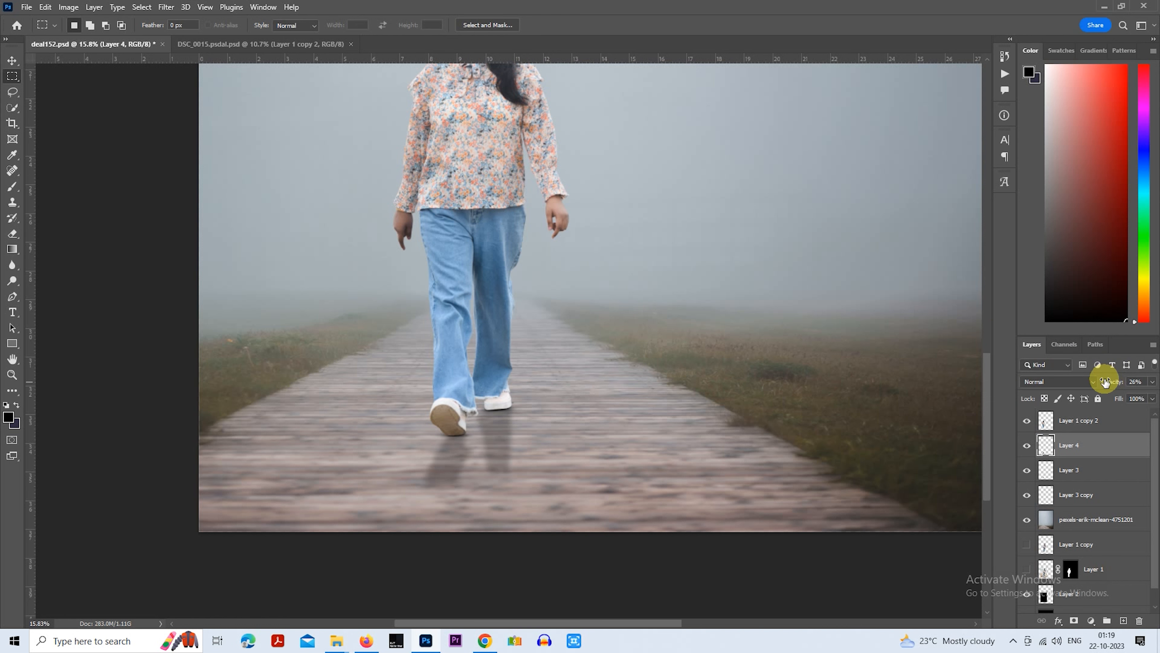
{"action": "left_click_drag", "start_coordinate": [1127, 383], "coordinate": [1116, 382]}
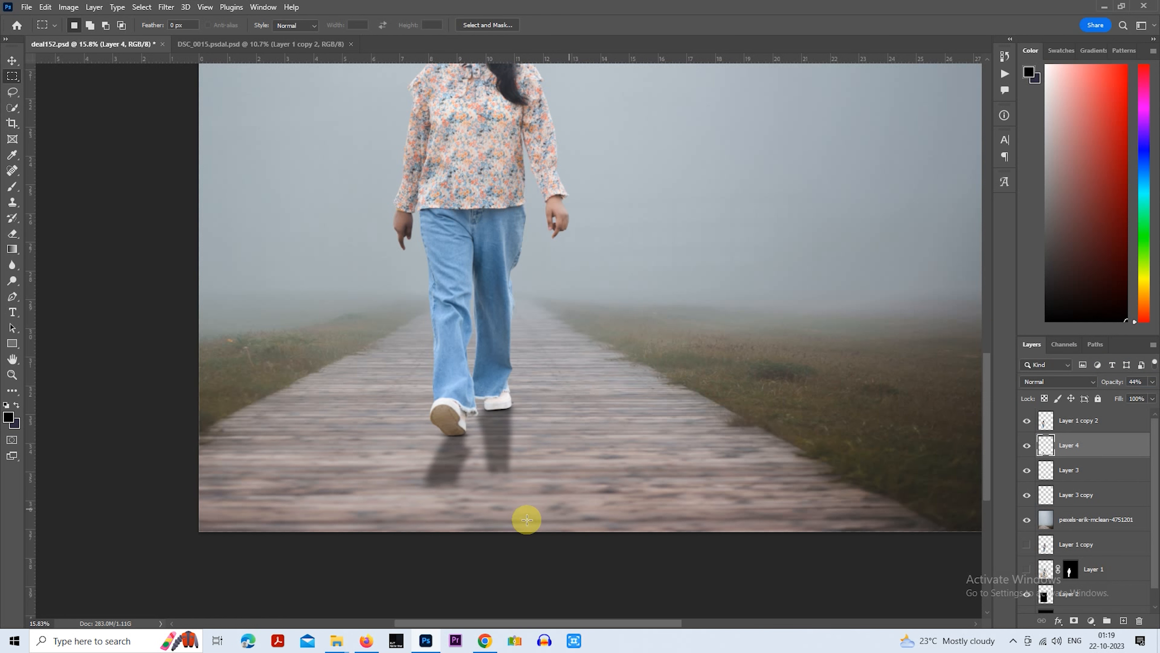
Enlarge the Eraser to 200 px and duplicate the blurred cast-shadow layer
{"action": "scroll", "coordinate": [524, 524], "scroll_direction": "up", "scroll_amount": 2}
{"action": "left_click", "coordinate": [12, 232]}
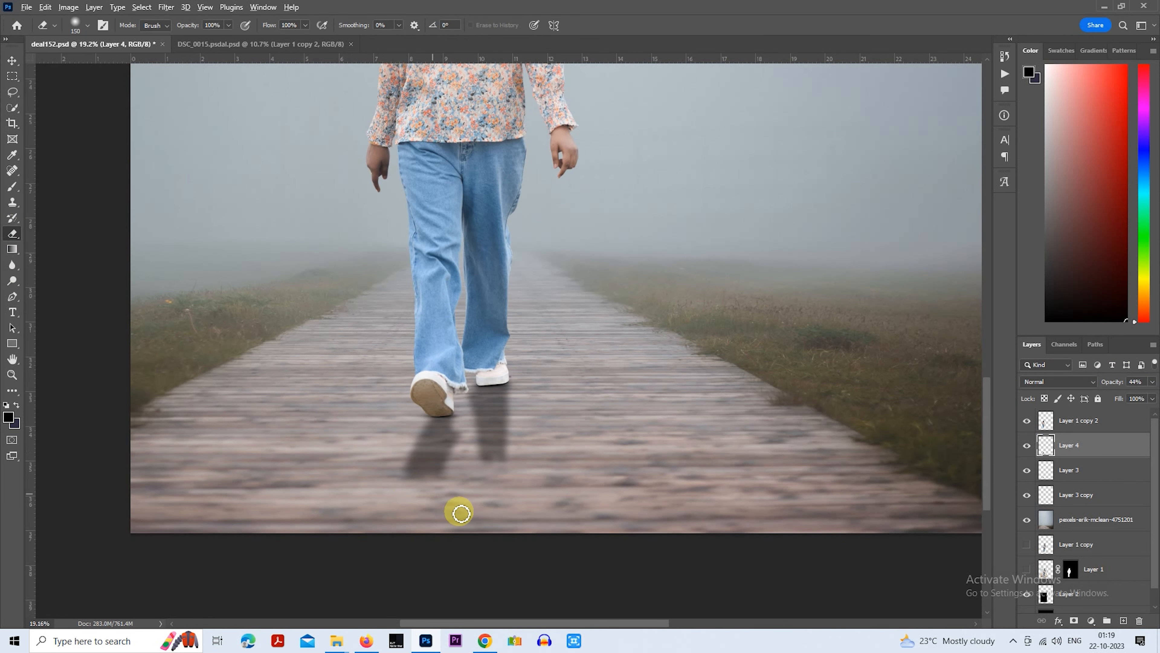
{"action": "scroll", "coordinate": [433, 493], "scroll_direction": "up", "scroll_amount": 1}
{"action": "key", "text": "bracketright"}
{"action": "key", "text": "bracketright"}
{"action": "key", "text": "ctrl+j"}
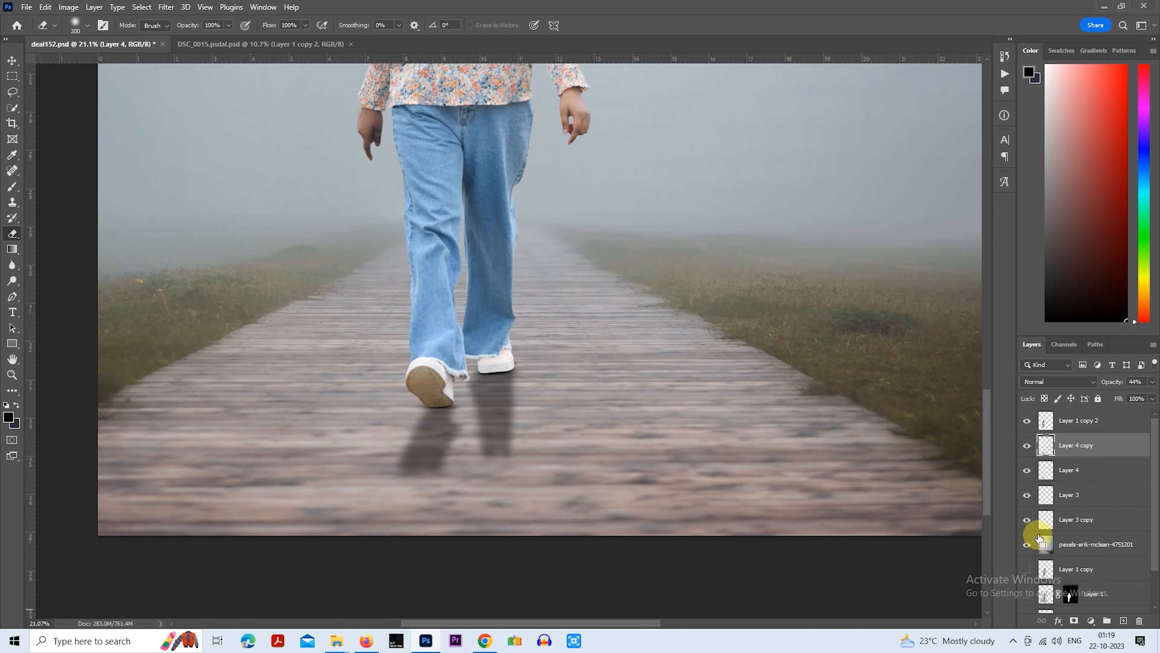
{"action": "key", "text": "Delete"}
{"action": "key", "text": "Delete"}
{"action": "key", "text": "Delete"}
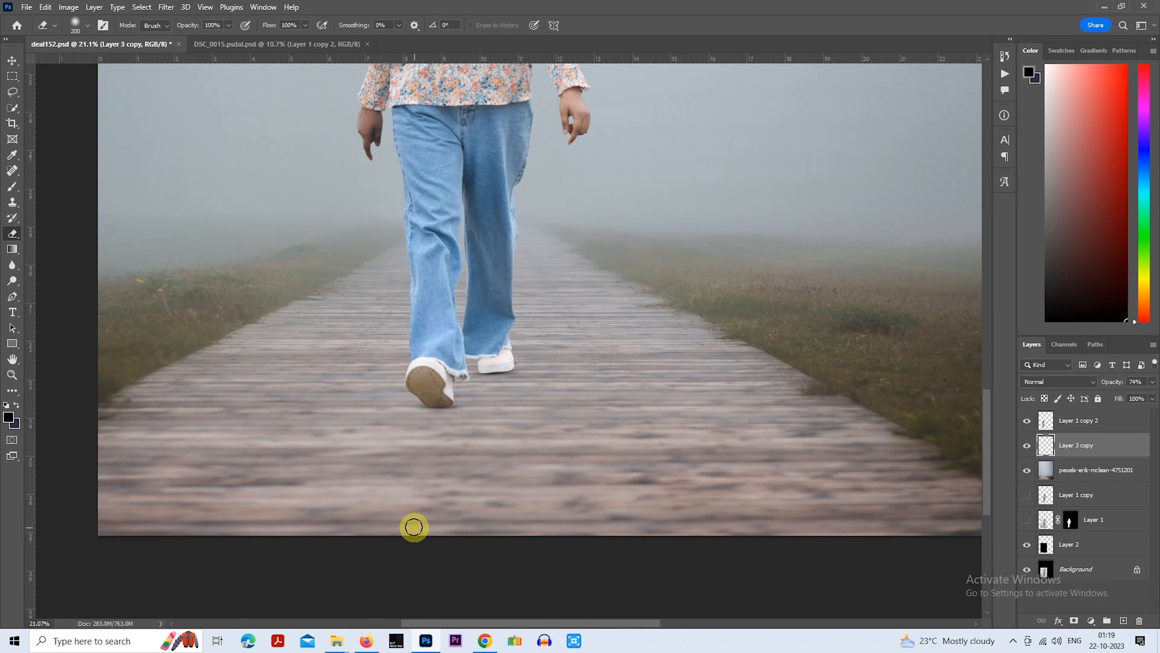
{"action": "key", "text": "ctrl+z"}
{"action": "key", "text": "ctrl+z"}
{"action": "key", "text": "ctrl+z"}
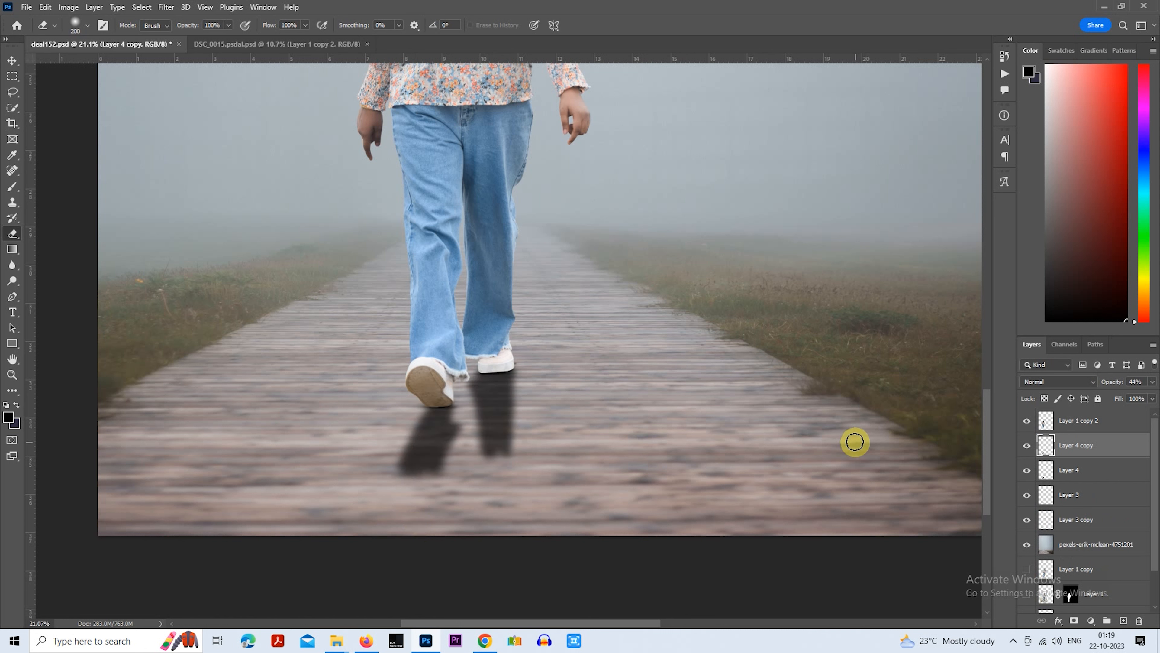
Fade the far ends of the cast shadows on Layer 4 copy with the soft Eraser at 800 px
{"action": "key", "text": "bracketright"}
{"action": "key", "text": "bracketright"}
{"action": "key", "text": "bracketright"}
{"action": "key", "text": "bracketright"}
{"action": "key", "text": "bracketright"}
{"action": "key", "text": "bracketright"}
{"action": "key", "text": "bracketright"}
{"action": "left_click", "coordinate": [415, 472]}
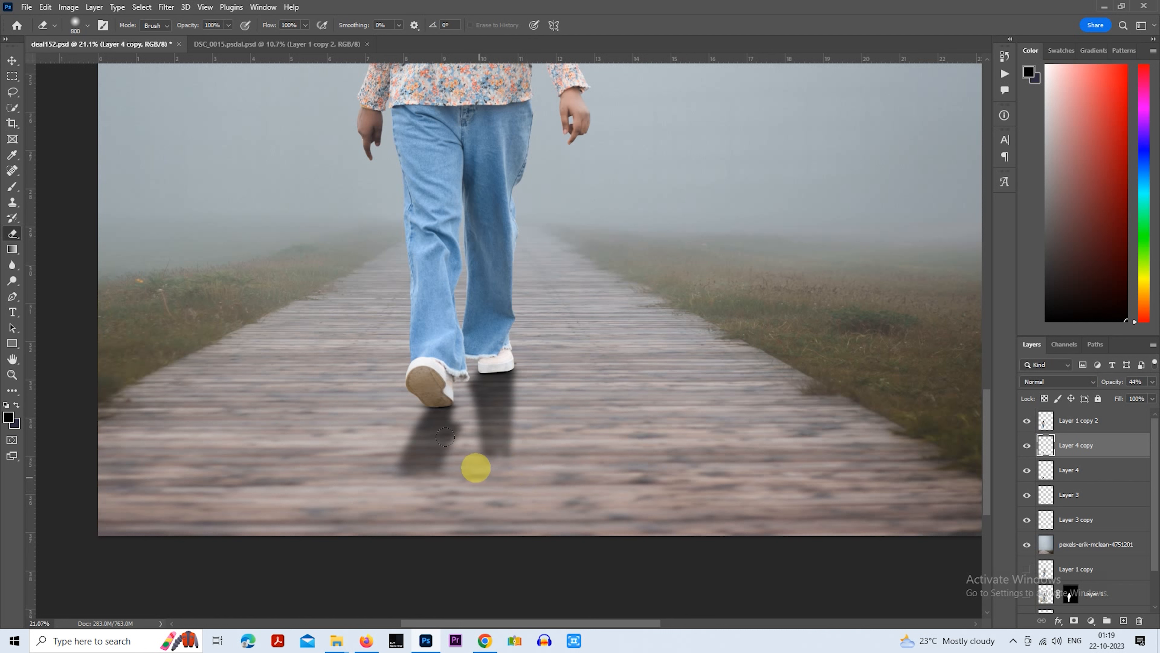
Fade the far ends of the shadows on Layer 4 with the Eraser at up to 1100 px and 53% opacity
{"action": "left_click", "coordinate": [1076, 474]}
{"action": "key", "text": "bracketright"}
{"action": "key", "text": "bracketright"}
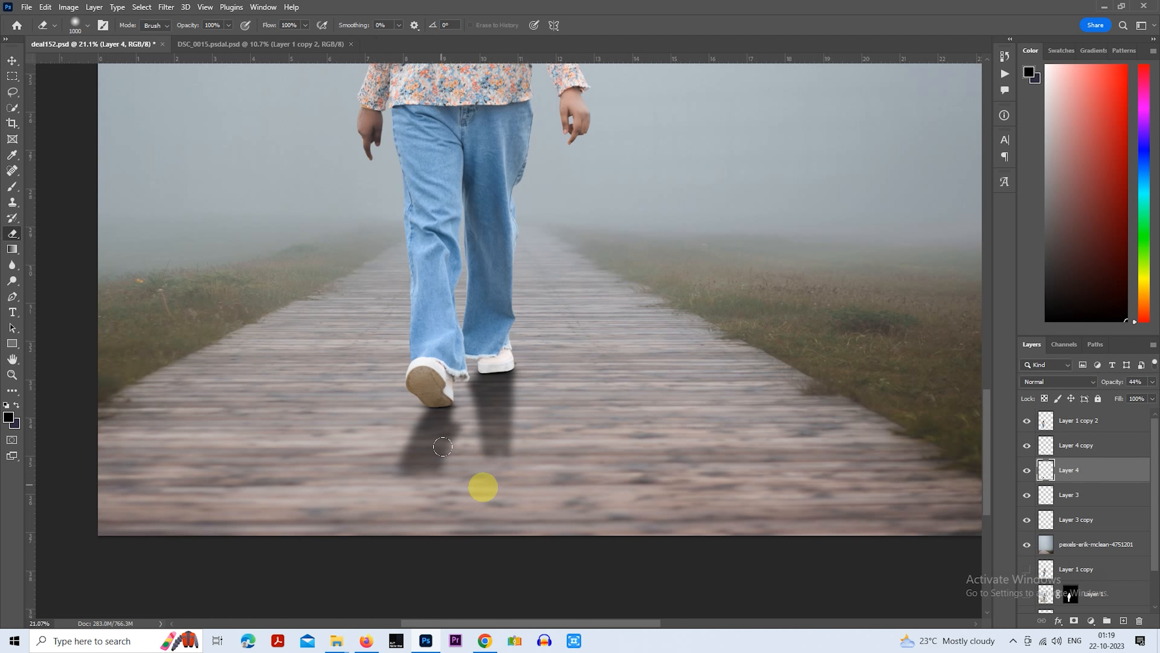
{"action": "left_click", "coordinate": [228, 25]}
{"action": "left_click_drag", "start_coordinate": [231, 39], "coordinate": [203, 39]}
{"action": "key", "text": "bracketright"}
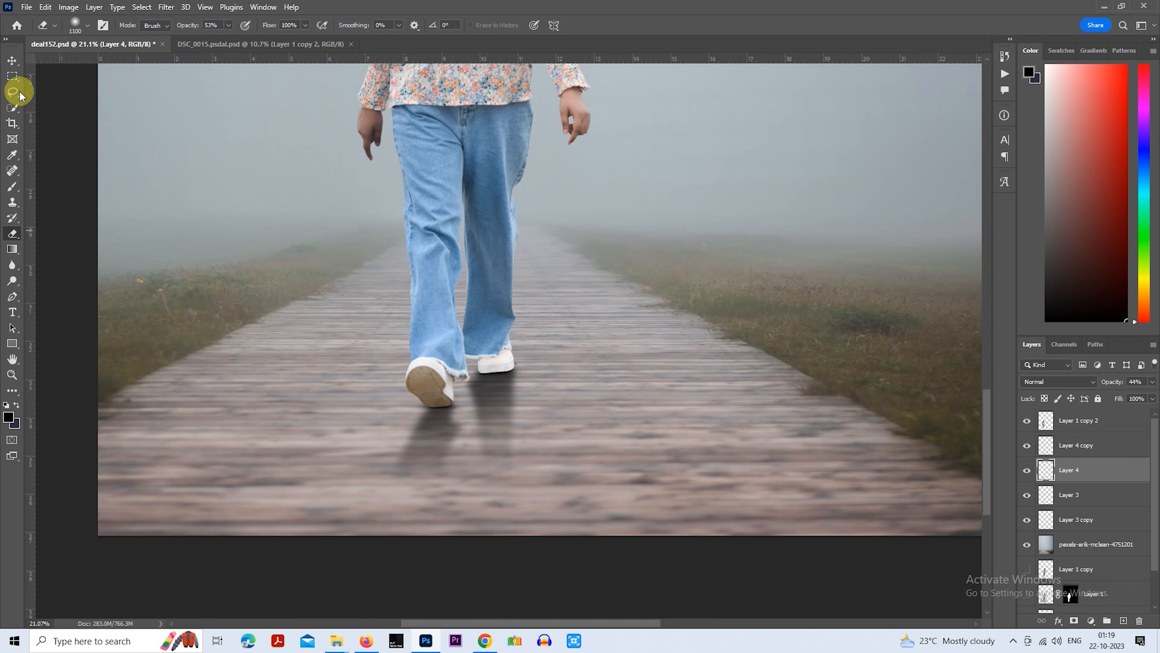
Reduce the opacity of Layer 4 to 4% so the lower cast-shadow layer is barely visible
{"action": "left_click", "coordinate": [13, 75]}
{"action": "left_click", "coordinate": [1086, 451]}
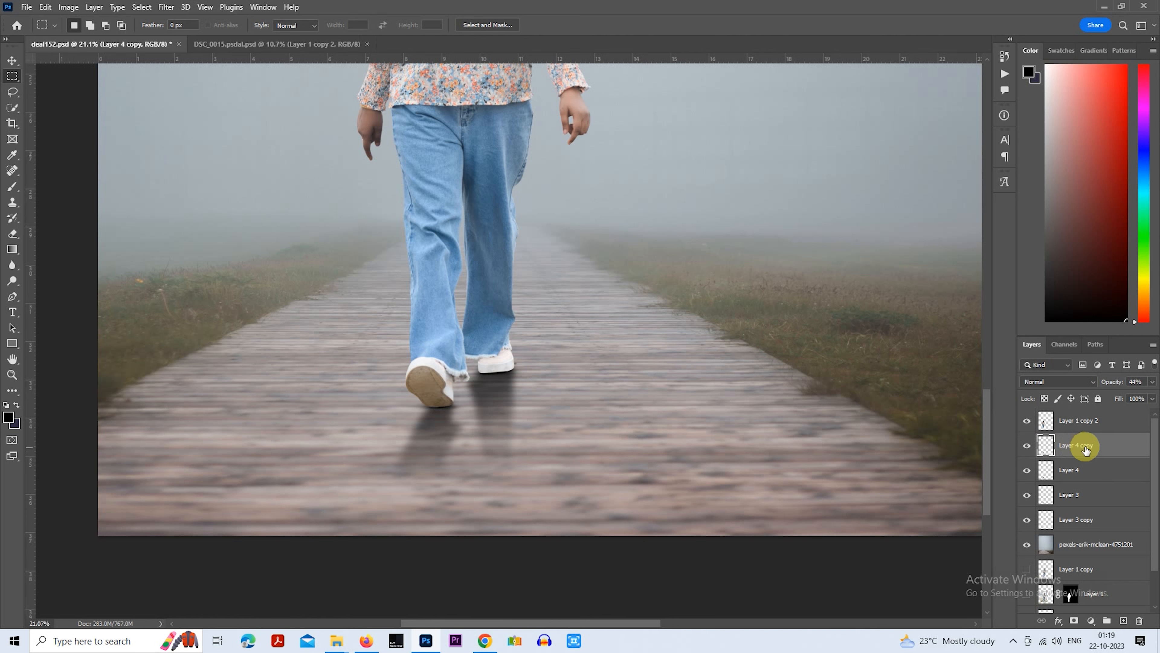
{"action": "left_click", "coordinate": [1092, 468]}
{"action": "left_click_drag", "start_coordinate": [1113, 383], "coordinate": [1092, 385]}
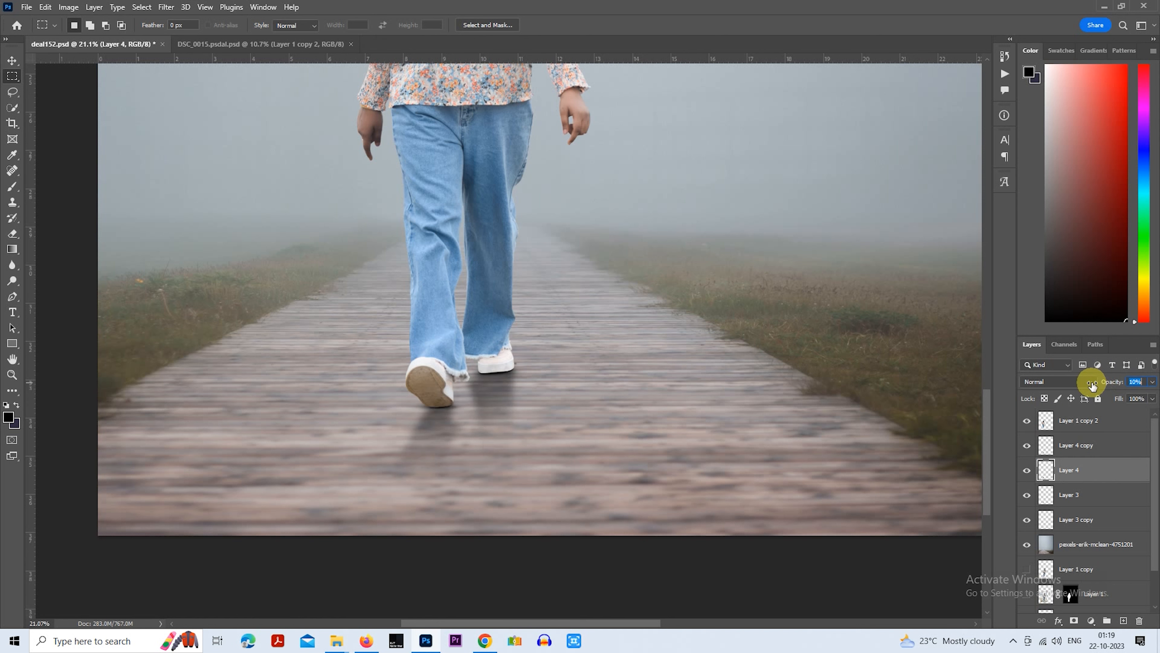
{"action": "scroll", "coordinate": [417, 547], "scroll_direction": "down", "scroll_amount": 5}
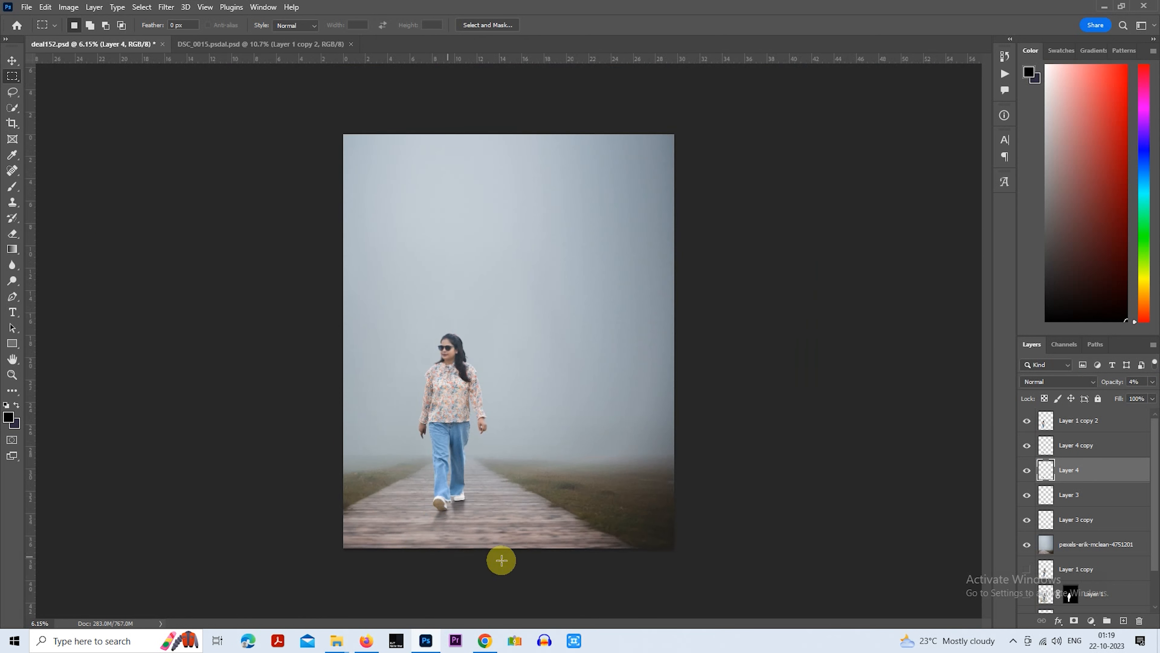
{"action": "scroll", "coordinate": [487, 544], "scroll_direction": "up", "scroll_amount": 2}
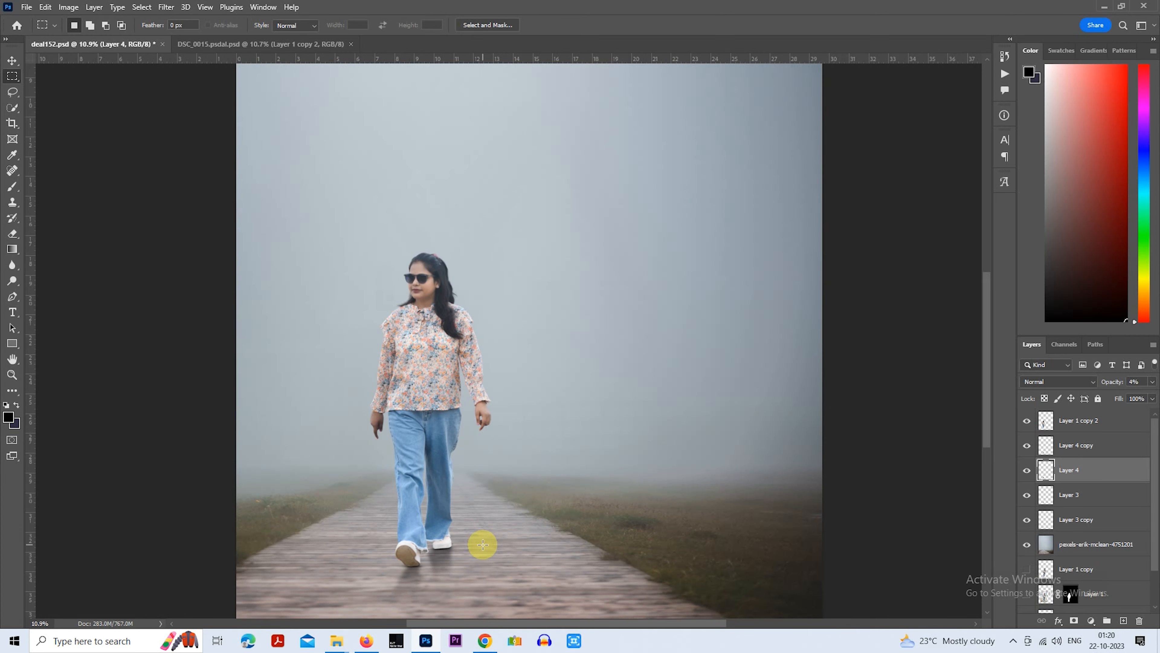
{"action": "scroll", "coordinate": [482, 544], "scroll_direction": "down", "scroll_amount": 2}
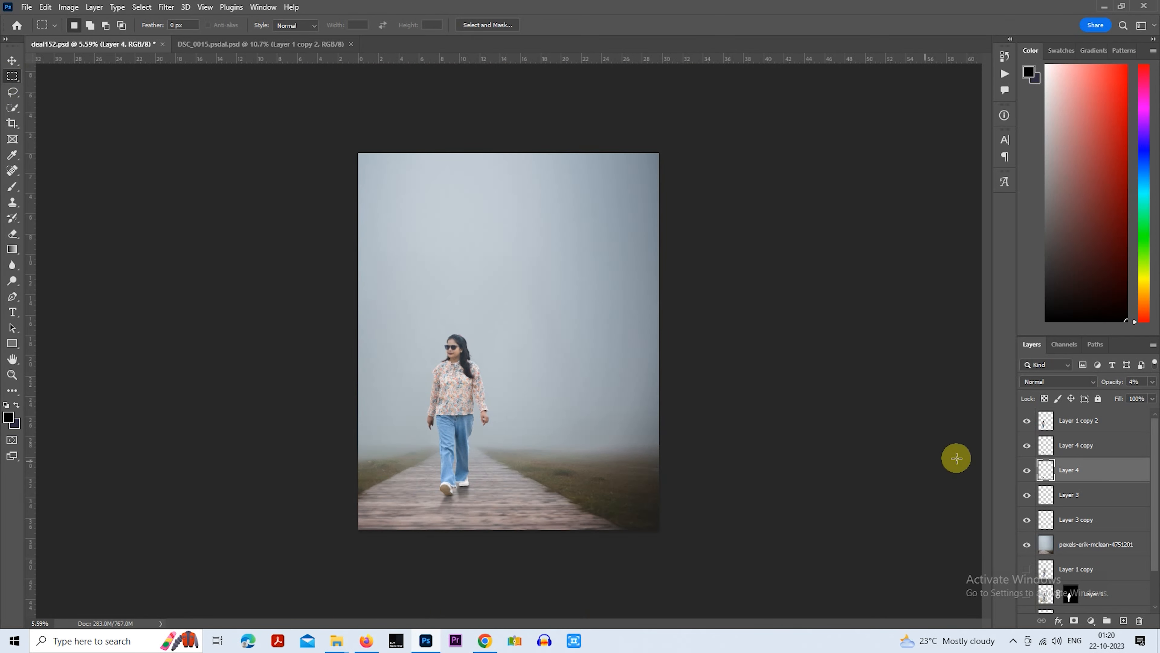
Select the whole canvas on the foggy boardwalk background layer and copy it to a new layer
{"action": "left_click", "coordinate": [1059, 536]}
{"action": "left_click_drag", "start_coordinate": [326, 112], "coordinate": [822, 617]}
{"action": "key", "text": "ctrl+j"}
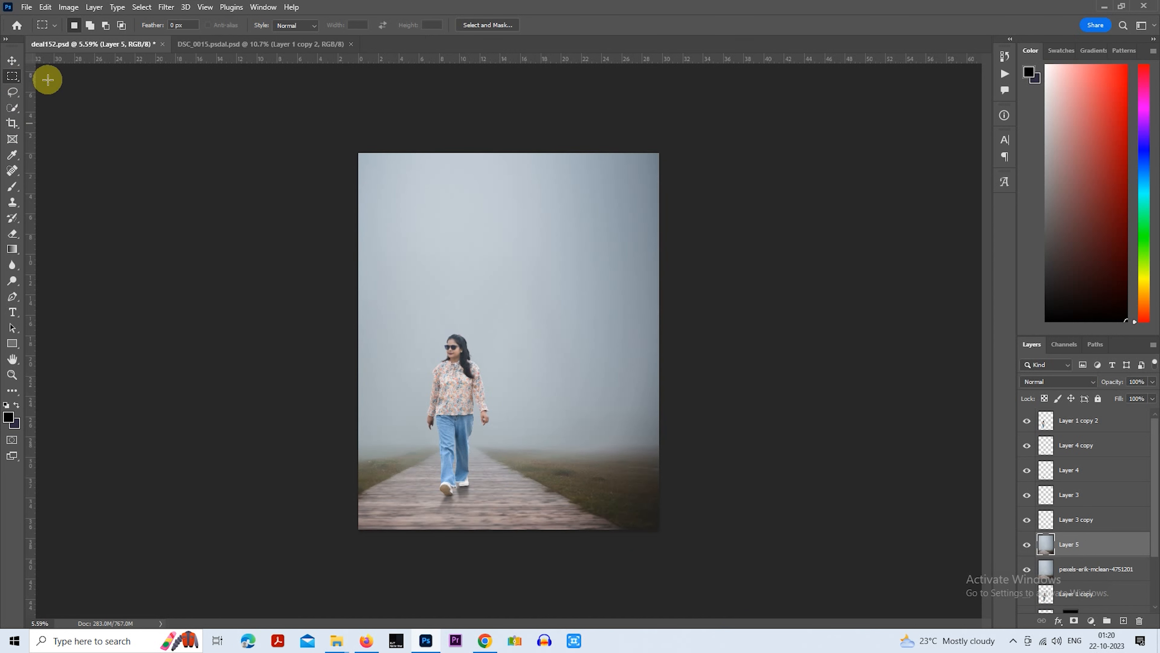
{"action": "left_click", "coordinate": [169, 8]}
{"action": "mouse_move", "coordinate": [246, 184]}
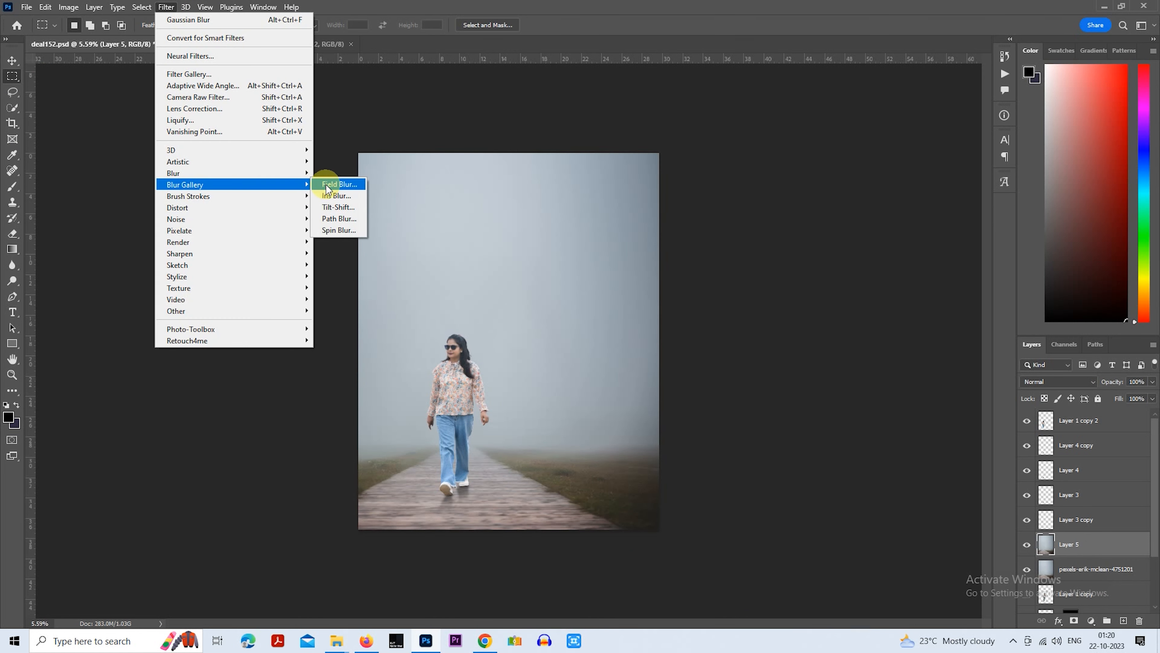
{"action": "left_click", "coordinate": [360, 195]}
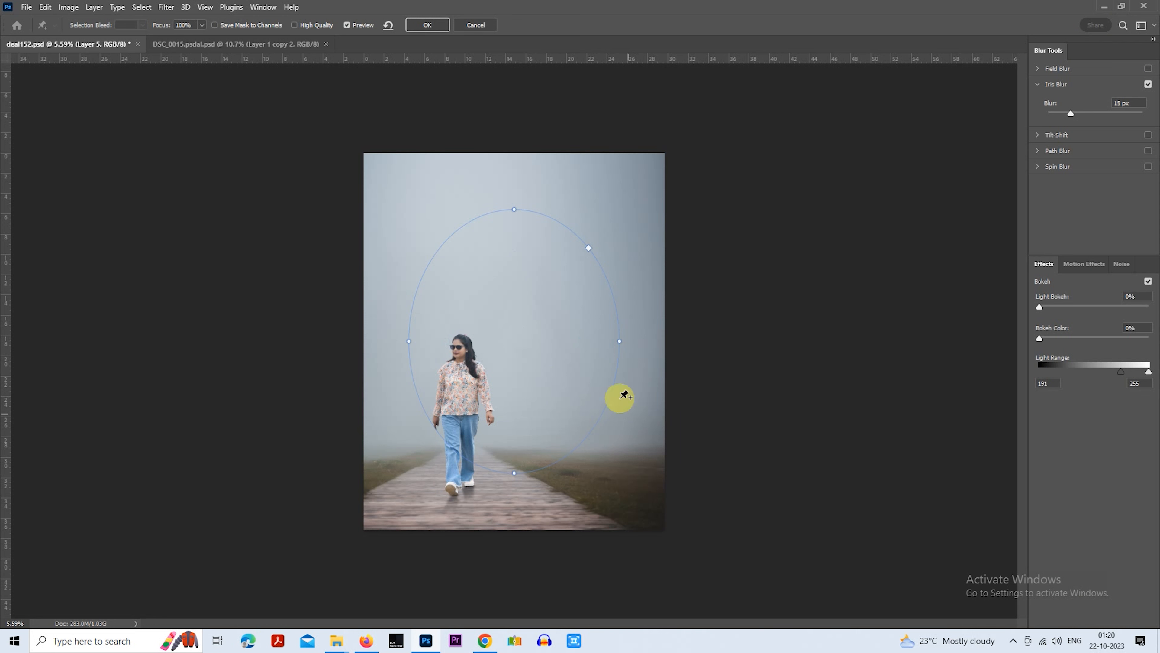
{"action": "left_click", "coordinate": [476, 25]}
Start a Tilt-Shift blur on the background copy and centre its focus band on the boardwalk just below the woman's feet
{"action": "left_click", "coordinate": [166, 7]}
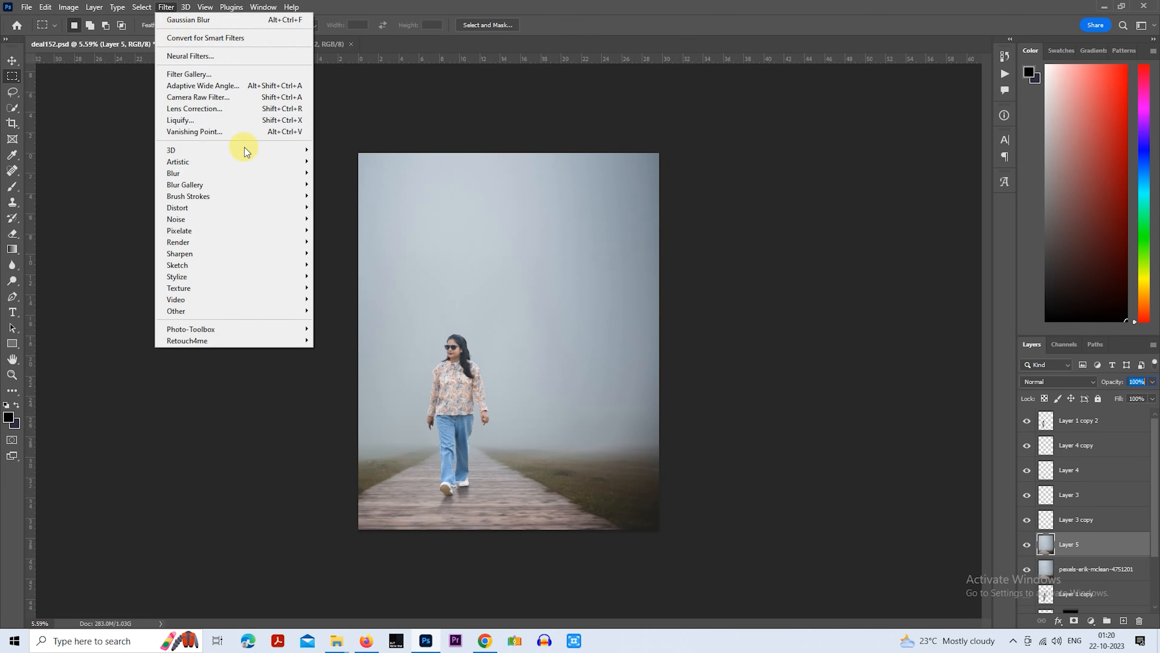
{"action": "mouse_move", "coordinate": [269, 185]}
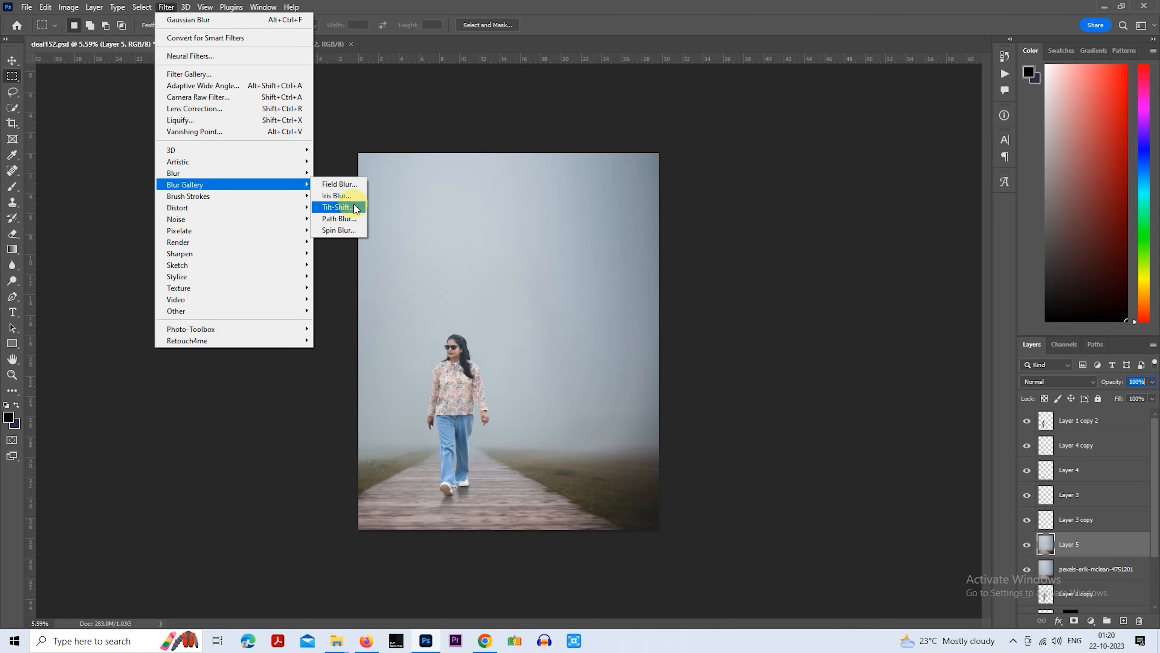
{"action": "left_click", "coordinate": [350, 207]}
{"action": "left_click_drag", "start_coordinate": [563, 379], "coordinate": [563, 560]}
{"action": "left_click_drag", "start_coordinate": [561, 341], "coordinate": [557, 509]}
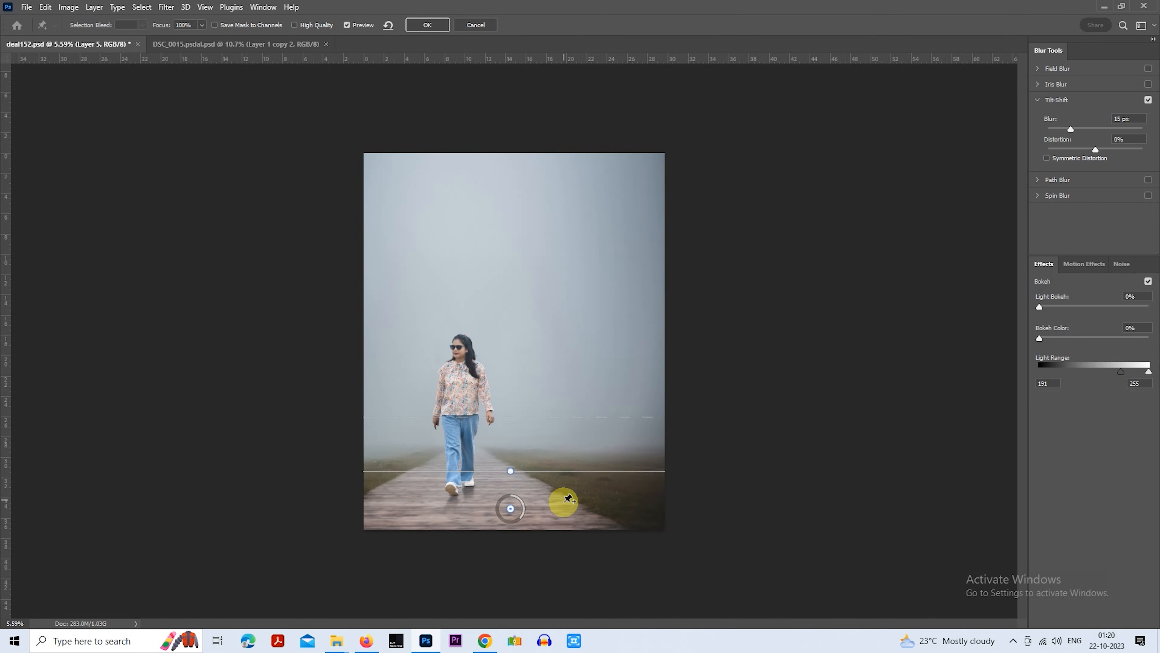
{"action": "left_click_drag", "start_coordinate": [564, 507], "coordinate": [563, 514]}
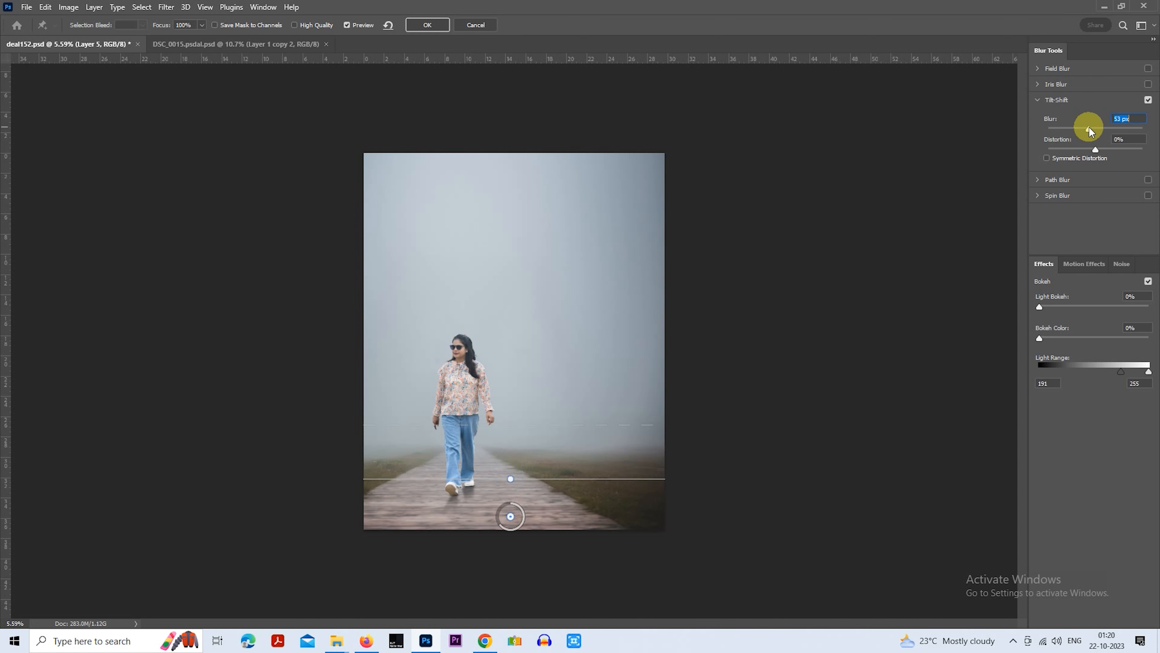
Set the Tilt-Shift blur to 67 px, apply it with the focus band fine-tuned, and save the document
{"action": "left_click_drag", "start_coordinate": [1088, 131], "coordinate": [1092, 130]}
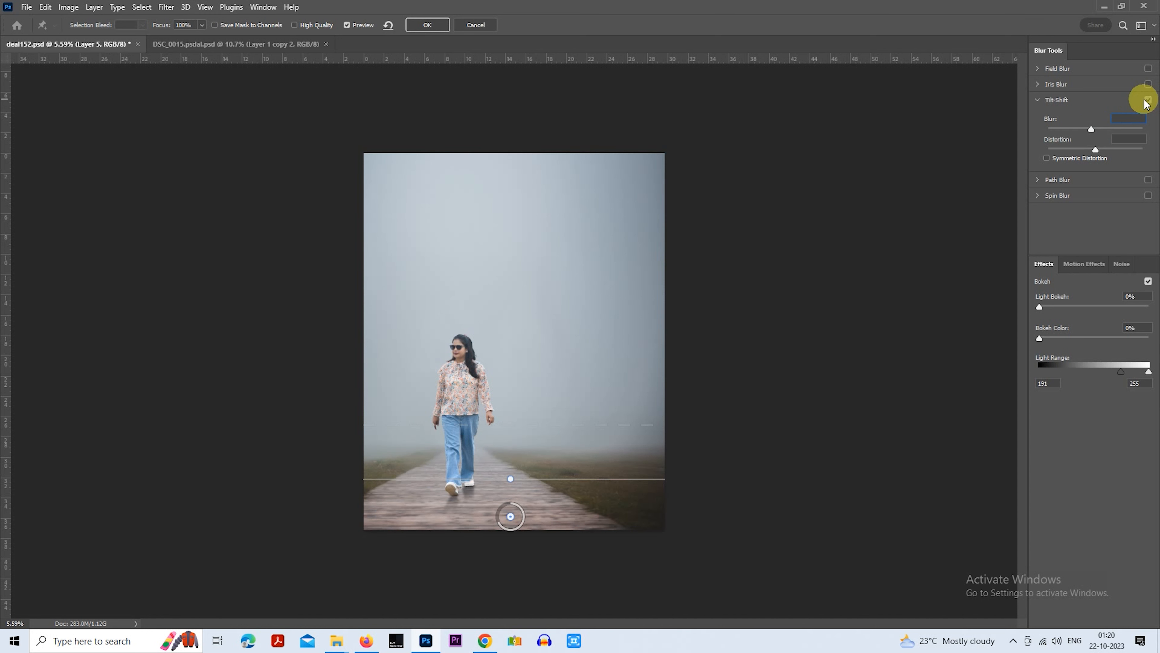
{"action": "left_click_drag", "start_coordinate": [549, 510], "coordinate": [548, 514]}
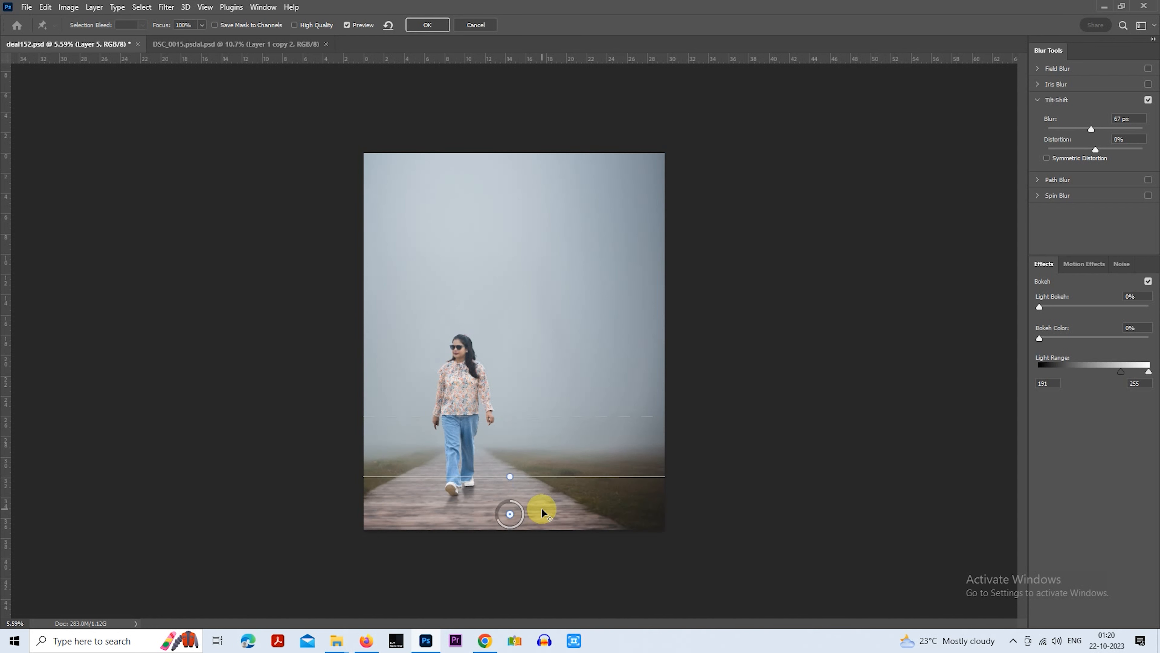
{"action": "left_click_drag", "start_coordinate": [542, 512], "coordinate": [542, 508]}
{"action": "left_click", "coordinate": [415, 25]}
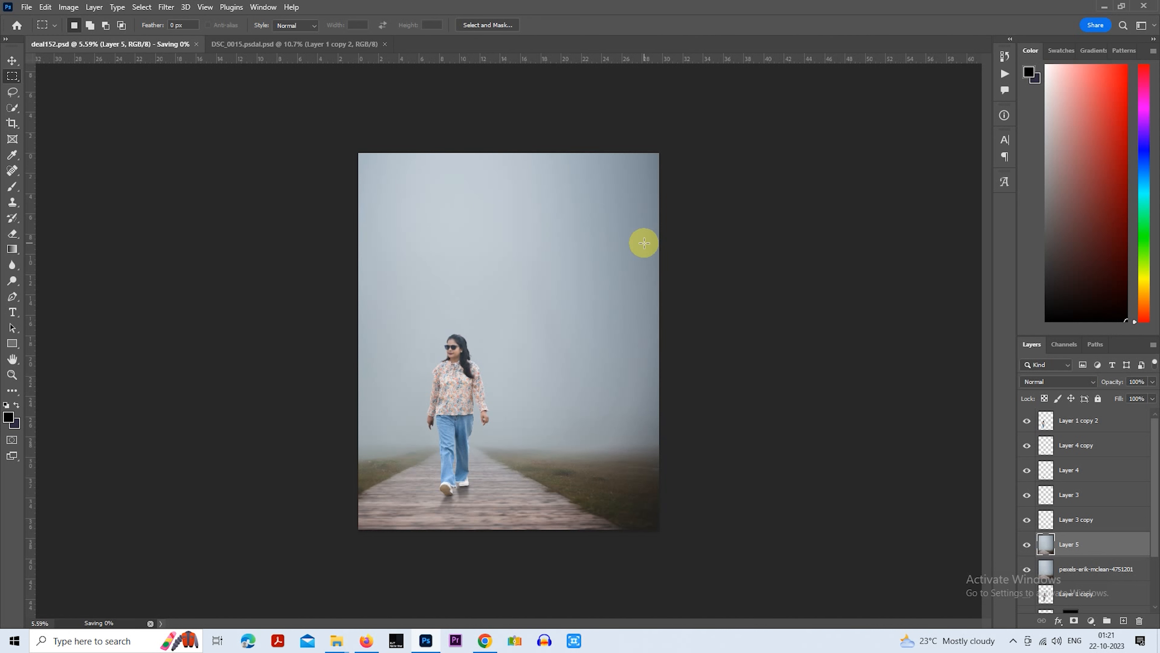
{"action": "key", "text": "ctrl+s"}
Bring the cut-out man from DSC_0015.psdal.psd into the boardwalk composite deal152.psd
{"action": "left_click", "coordinate": [347, 43]}
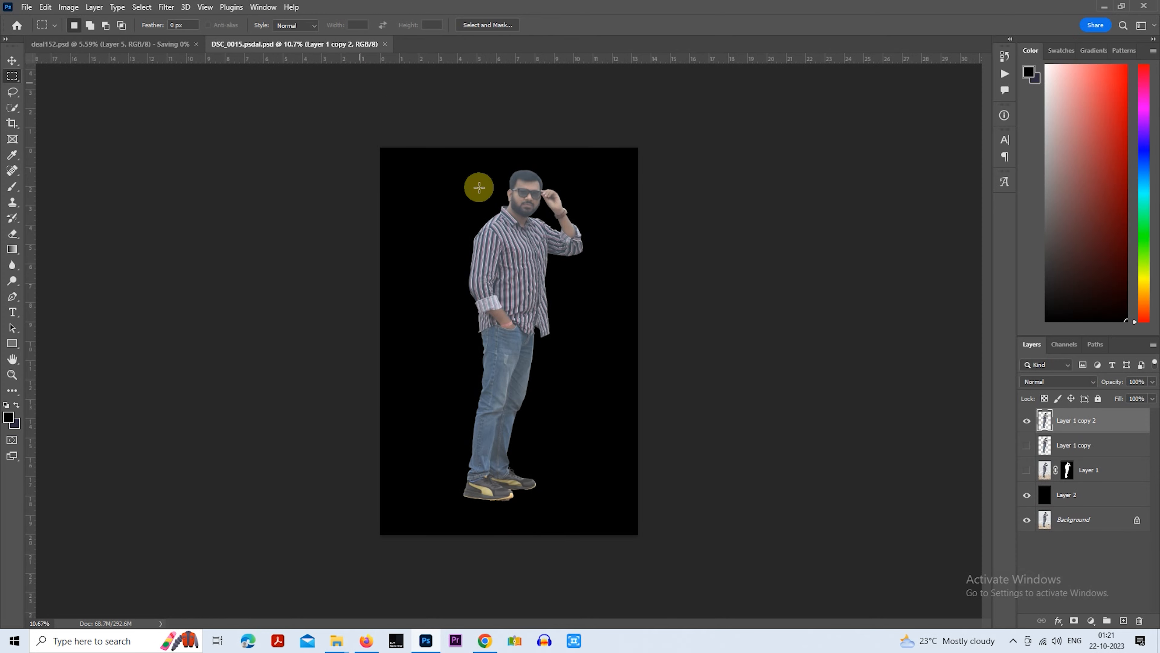
{"action": "scroll", "coordinate": [594, 256], "scroll_direction": "down", "scroll_amount": 2}
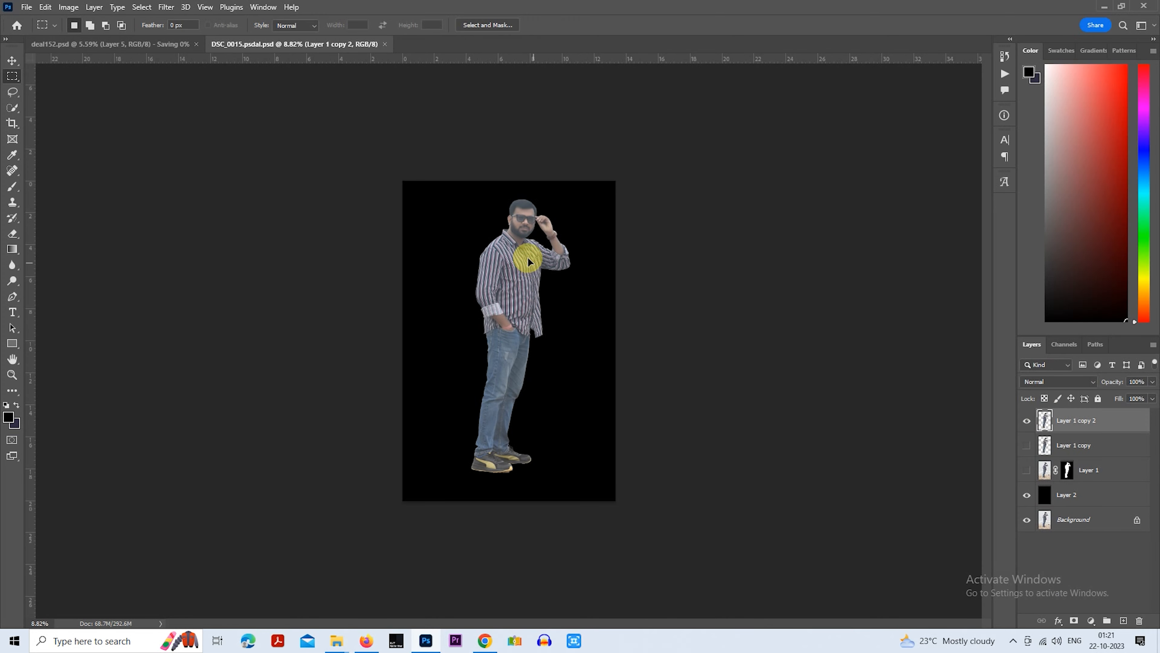
{"action": "left_click", "coordinate": [147, 44]}
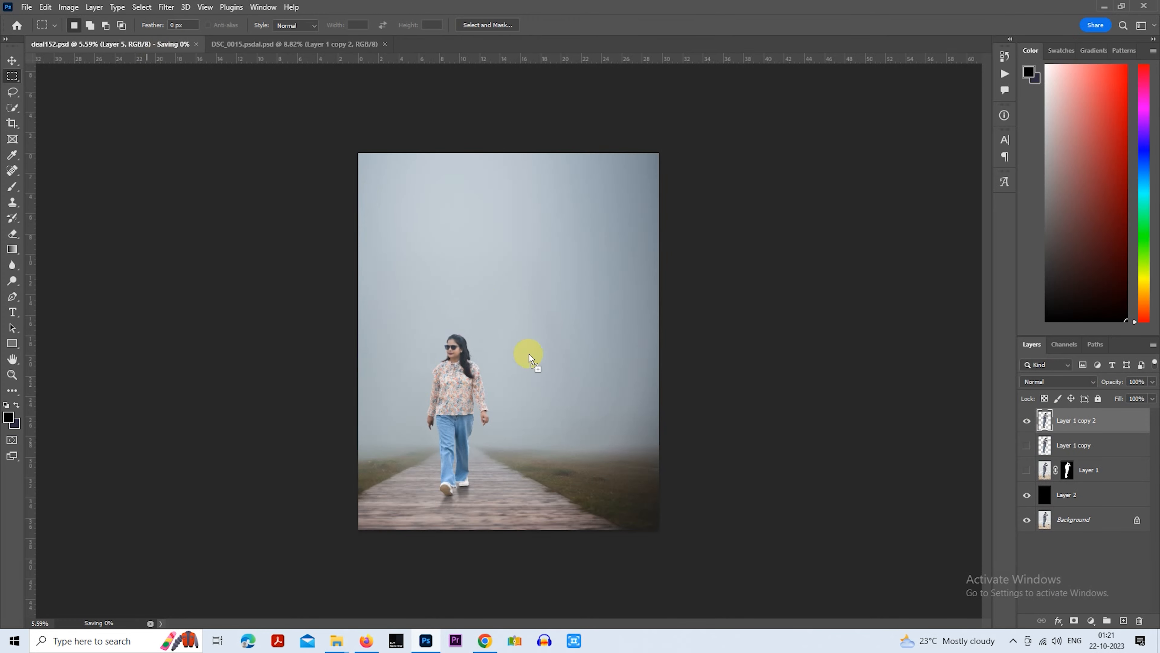
{"action": "left_click_drag", "start_coordinate": [530, 358], "coordinate": [530, 356]}
Copy the man's upper body to a new layer with a rectangular selection and hide the full-figure layer
{"action": "left_click_drag", "start_coordinate": [461, 226], "coordinate": [580, 365]}
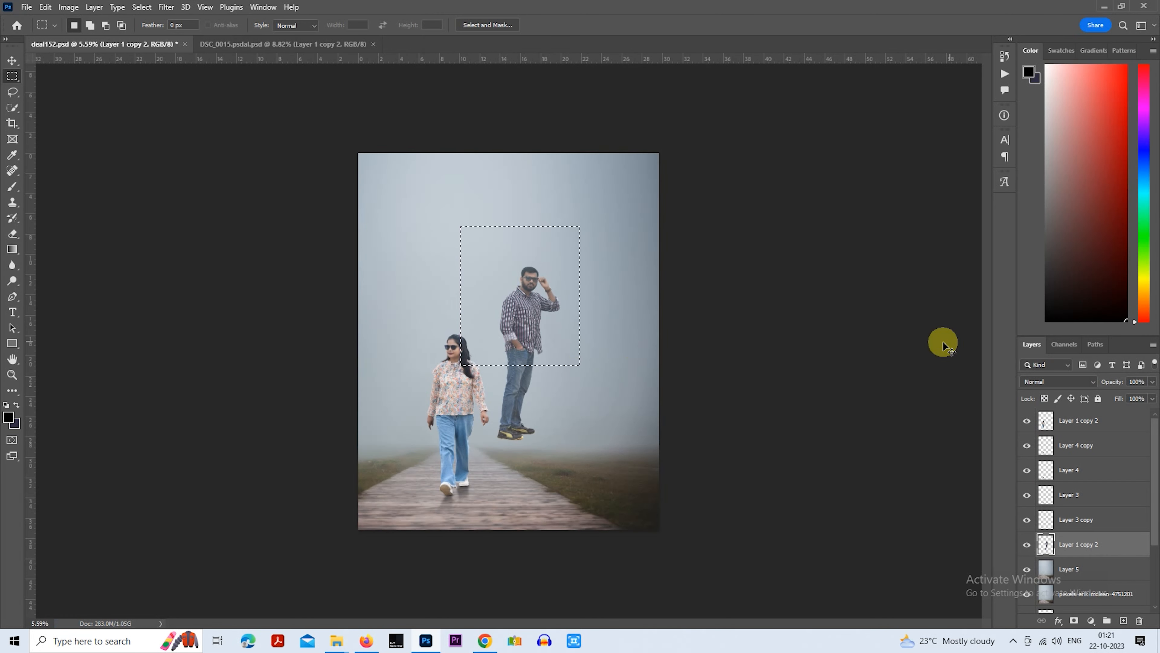
{"action": "key", "text": "ctrl+j"}
{"action": "left_click", "coordinate": [1028, 568]}
Free-transform the man's upper body to about 440%, tilt it about -1.7°, and position it large behind the woman
{"action": "right_click", "coordinate": [564, 252]}
{"action": "left_click", "coordinate": [608, 358]}
{"action": "left_click_drag", "start_coordinate": [585, 339], "coordinate": [595, 314]}
{"action": "scroll", "coordinate": [572, 337], "scroll_direction": "down", "scroll_amount": 2}
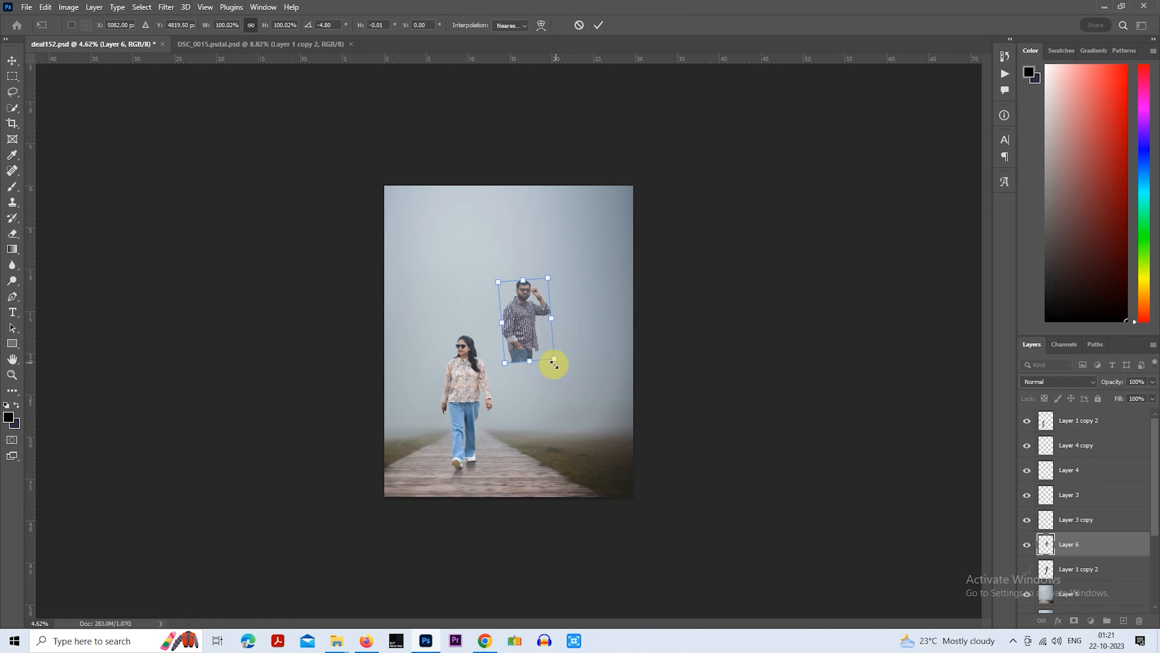
{"action": "left_click_drag", "start_coordinate": [554, 364], "coordinate": [622, 484]}
{"action": "left_click_drag", "start_coordinate": [578, 296], "coordinate": [591, 340]}
{"action": "left_click_drag", "start_coordinate": [643, 303], "coordinate": [551, 313]}
{"action": "left_click_drag", "start_coordinate": [616, 369], "coordinate": [579, 349]}
{"action": "left_click_drag", "start_coordinate": [625, 383], "coordinate": [594, 381]}
{"action": "key", "text": "ctrl+z"}
{"action": "key", "text": "ctrl+z"}
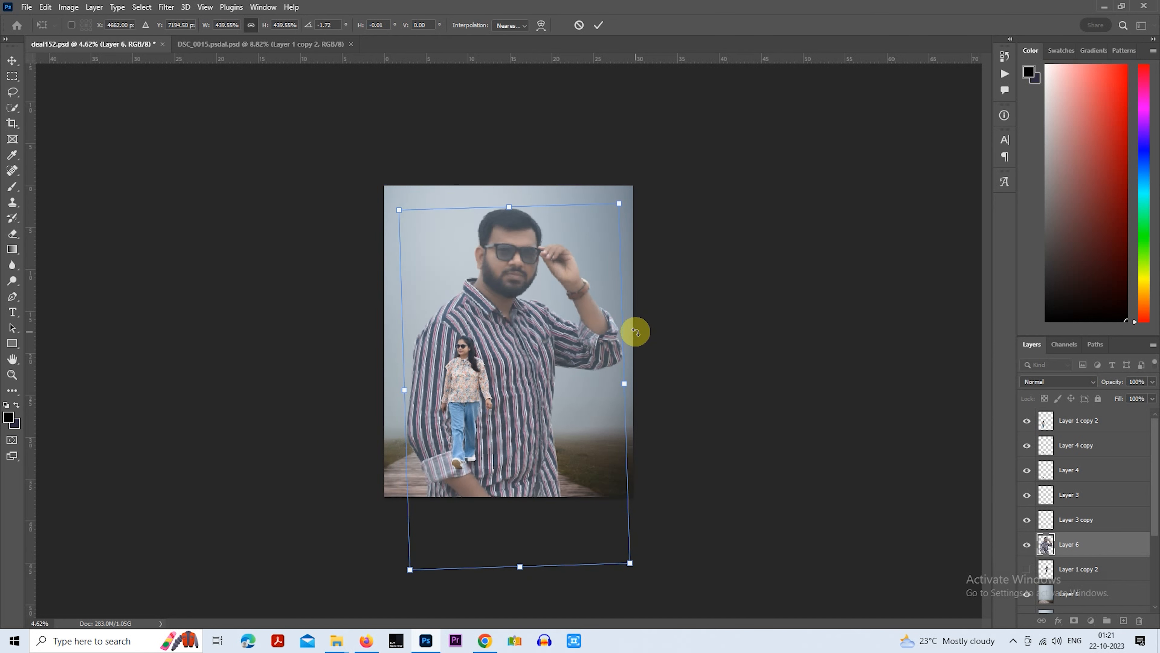
{"action": "key", "text": "Return"}
Add a layer mask to the enlarged man and set the layer's opacity to 50%
{"action": "left_click", "coordinate": [1074, 620]}
{"action": "scroll", "coordinate": [991, 578], "scroll_direction": "down", "scroll_amount": 1}
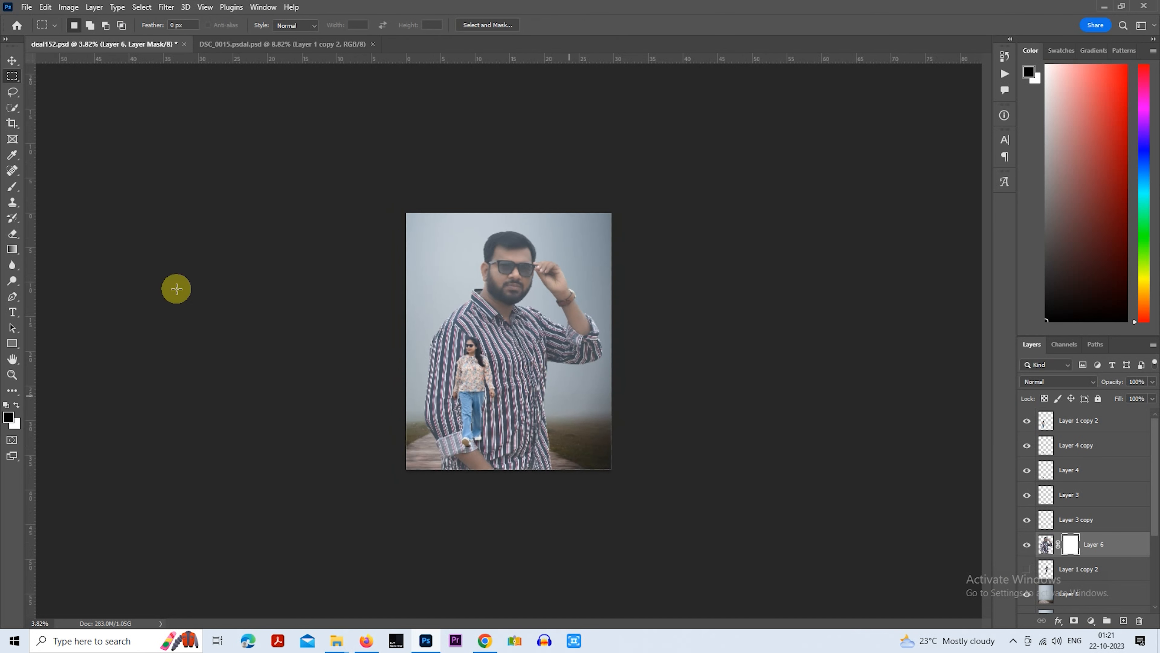
{"action": "left_click", "coordinate": [12, 186]}
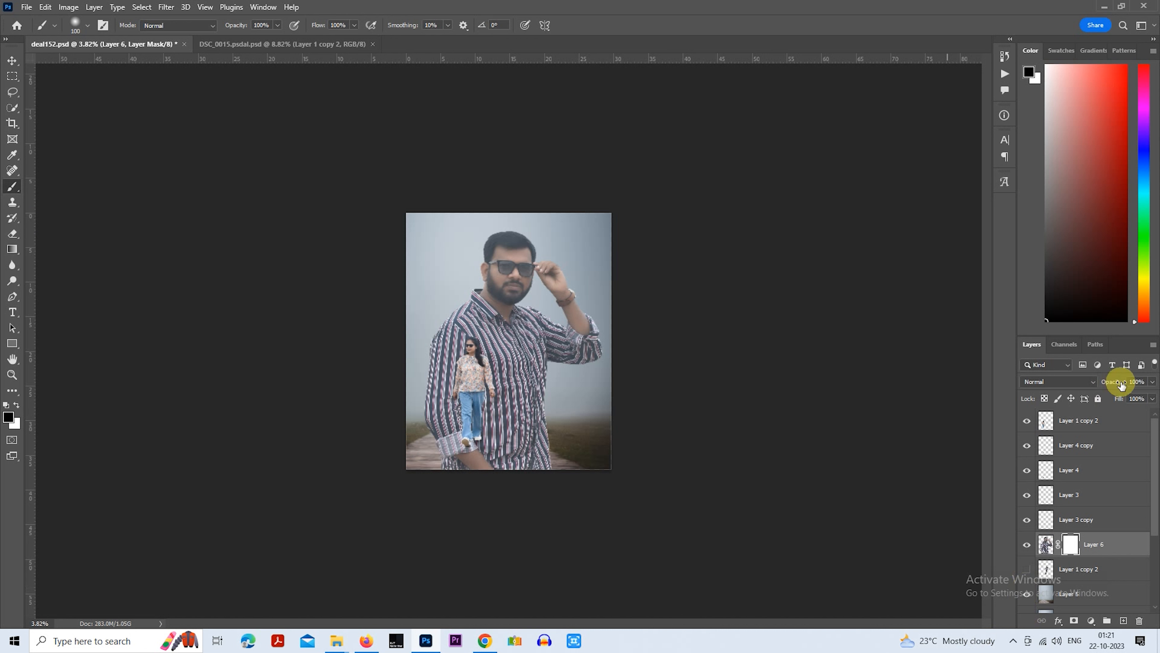
{"action": "type", "text": "50"}
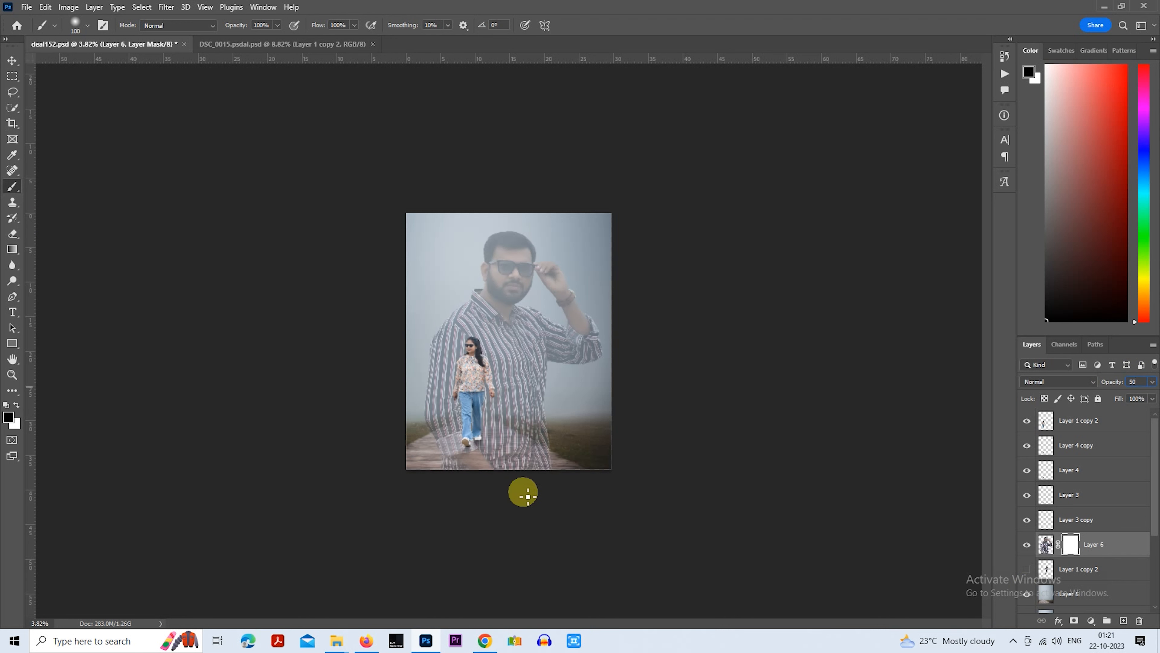
Fade the man's lower body and edges into the fog by painting black on the mask with a soft 5000 px brush, reducing brush opacity to 36%
{"action": "left_click", "coordinate": [1071, 538]}
{"action": "key", "text": "bracketright"}
{"action": "key", "text": "bracketright"}
{"action": "key", "text": "bracketright"}
{"action": "key", "text": "bracketright"}
{"action": "key", "text": "bracketright"}
{"action": "key", "text": "bracketright"}
{"action": "key", "text": "bracketright"}
{"action": "key", "text": "bracketright"}
{"action": "key", "text": "bracketright"}
{"action": "key", "text": "bracketright"}
{"action": "key", "text": "bracketright"}
{"action": "key", "text": "bracketright"}
{"action": "key", "text": "bracketright"}
{"action": "key", "text": "bracketright"}
{"action": "key", "text": "bracketright"}
{"action": "key", "text": "bracketright"}
{"action": "key", "text": "bracketright"}
{"action": "key", "text": "bracketright"}
{"action": "key", "text": "bracketright"}
{"action": "key", "text": "bracketright"}
{"action": "key", "text": "bracketright"}
{"action": "key", "text": "bracketright"}
{"action": "key", "text": "bracketright"}
{"action": "key", "text": "bracketright"}
{"action": "key", "text": "bracketright"}
{"action": "key", "text": "bracketright"}
{"action": "key", "text": "bracketright"}
{"action": "key", "text": "bracketright"}
{"action": "key", "text": "bracketright"}
{"action": "key", "text": "bracketright"}
{"action": "key", "text": "bracketright"}
{"action": "key", "text": "bracketright"}
{"action": "key", "text": "bracketright"}
{"action": "key", "text": "bracketright"}
{"action": "key", "text": "bracketright"}
{"action": "key", "text": "bracketright"}
{"action": "key", "text": "bracketright"}
{"action": "key", "text": "bracketright"}
{"action": "key", "text": "bracketright"}
{"action": "mouse_move", "coordinate": [430, 458]}
{"action": "left_mouse_down"}
{"action": "mouse_move", "coordinate": [399, 428]}
{"action": "mouse_move", "coordinate": [461, 476]}
{"action": "mouse_move", "coordinate": [504, 466]}
{"action": "mouse_move", "coordinate": [409, 432]}
{"action": "mouse_move", "coordinate": [448, 459]}
{"action": "mouse_move", "coordinate": [516, 459]}
{"action": "mouse_move", "coordinate": [573, 433]}
{"action": "mouse_move", "coordinate": [486, 462]}
{"action": "mouse_move", "coordinate": [575, 446]}
{"action": "mouse_move", "coordinate": [562, 432]}
{"action": "left_mouse_up"}
{"action": "key", "text": "bracketright"}
{"action": "key", "text": "bracketright"}
{"action": "key", "text": "bracketright"}
{"action": "scroll", "coordinate": [441, 464], "scroll_direction": "up", "scroll_amount": 2}
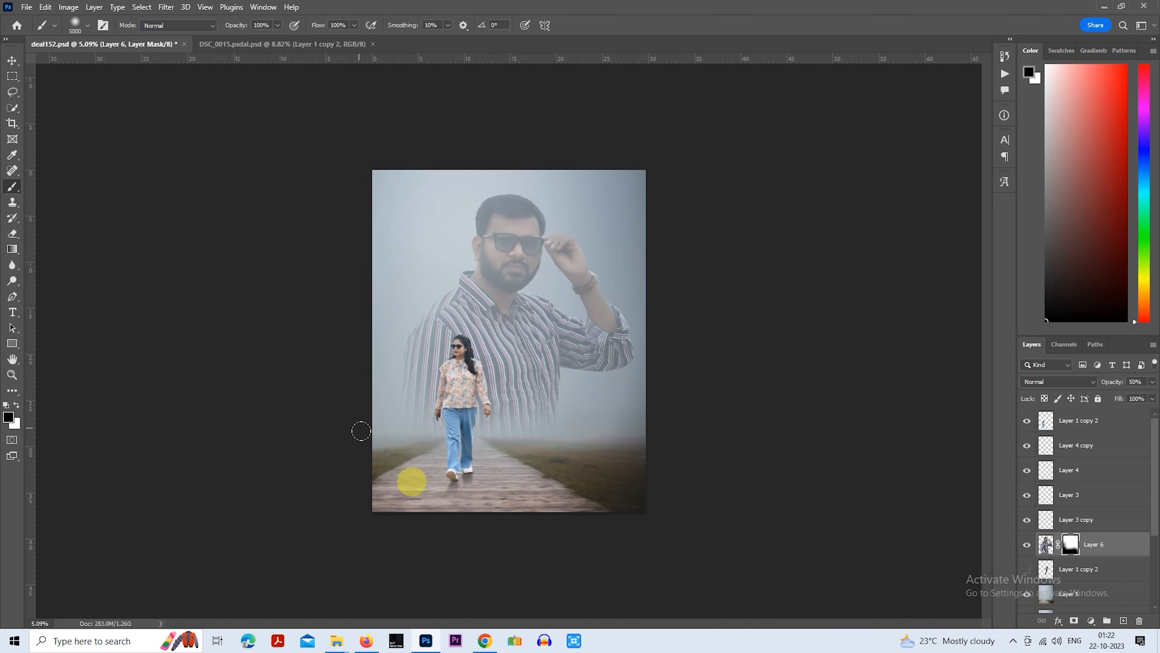
{"action": "scroll", "coordinate": [332, 358], "scroll_direction": "up", "scroll_amount": 1}
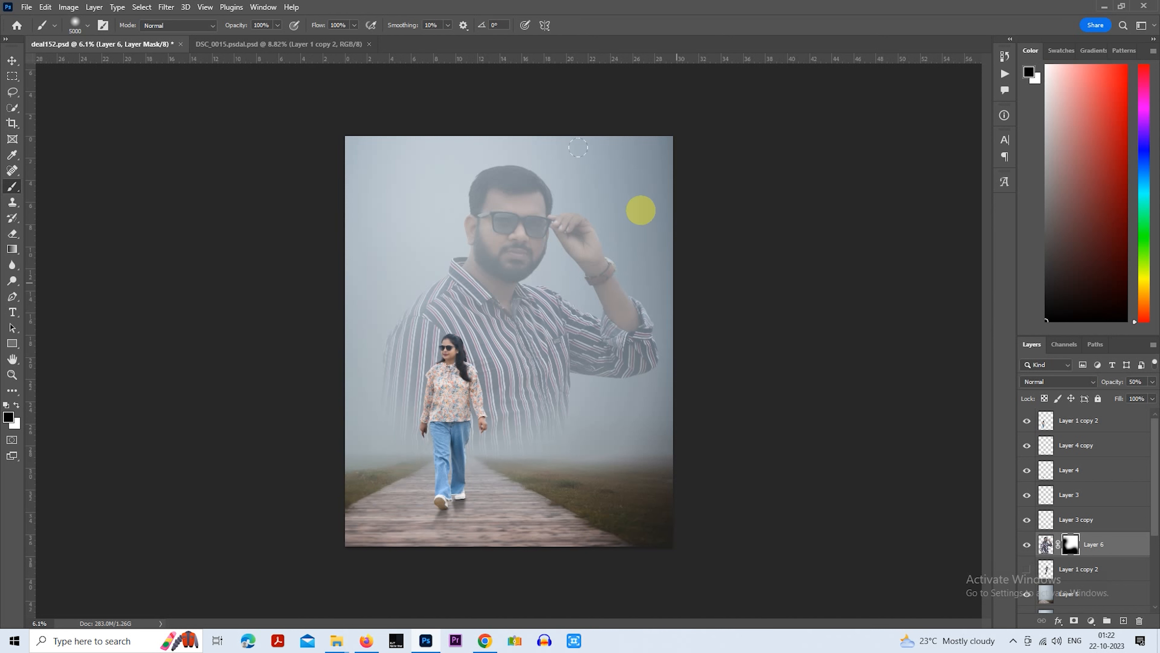
{"action": "left_click", "coordinate": [278, 26]}
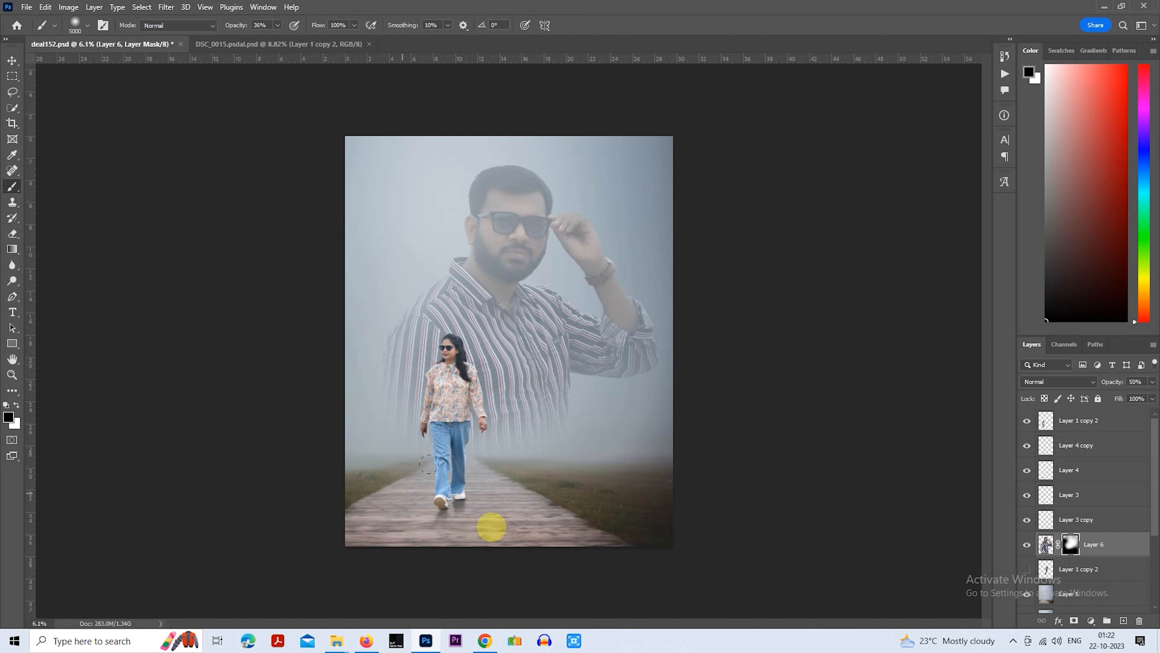
Try Color blending on the man's layer, settle on Luminosity, and raise the layer's opacity to 82%
{"action": "left_click", "coordinate": [12, 76]}
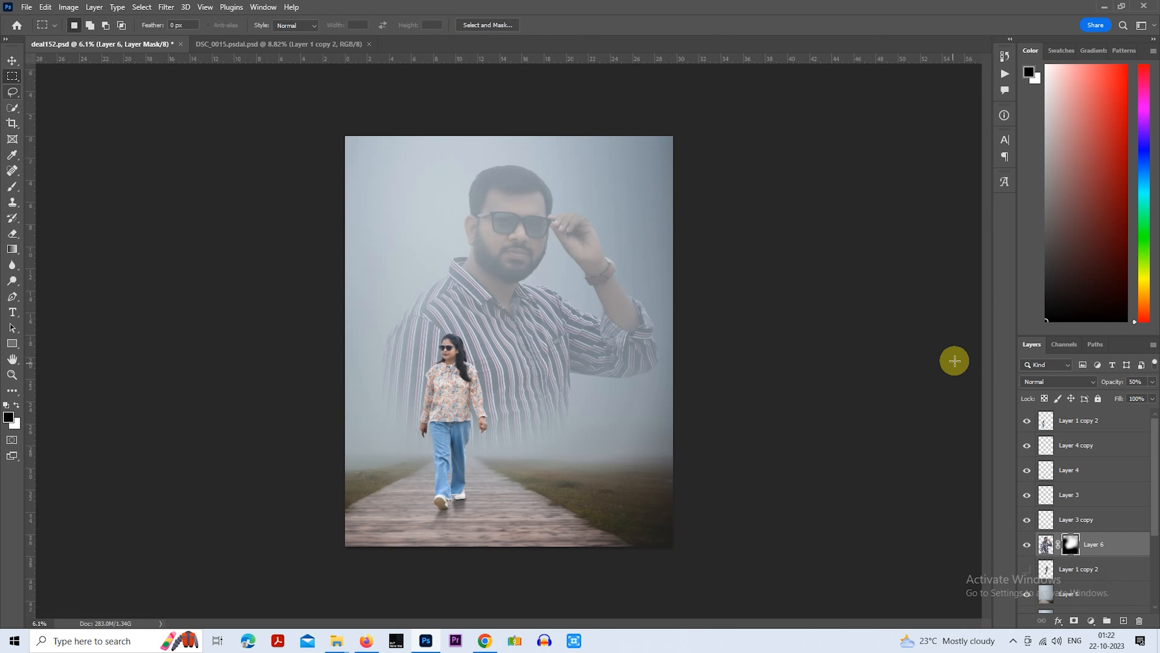
{"action": "left_click", "coordinate": [1048, 383]}
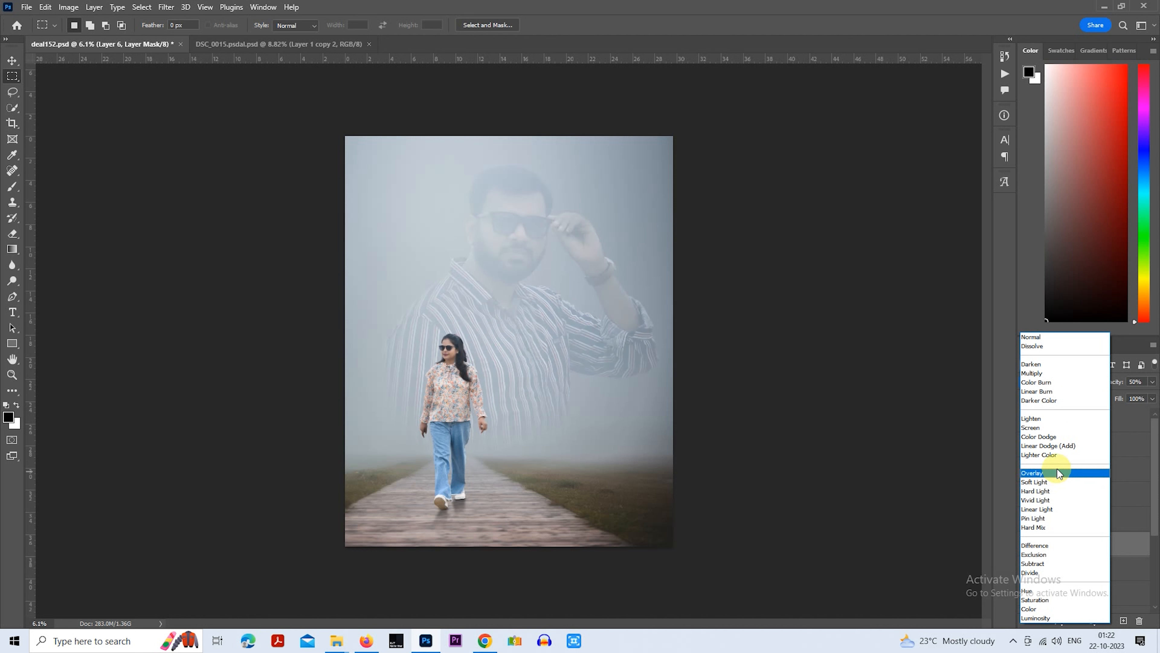
{"action": "left_click", "coordinate": [1049, 609]}
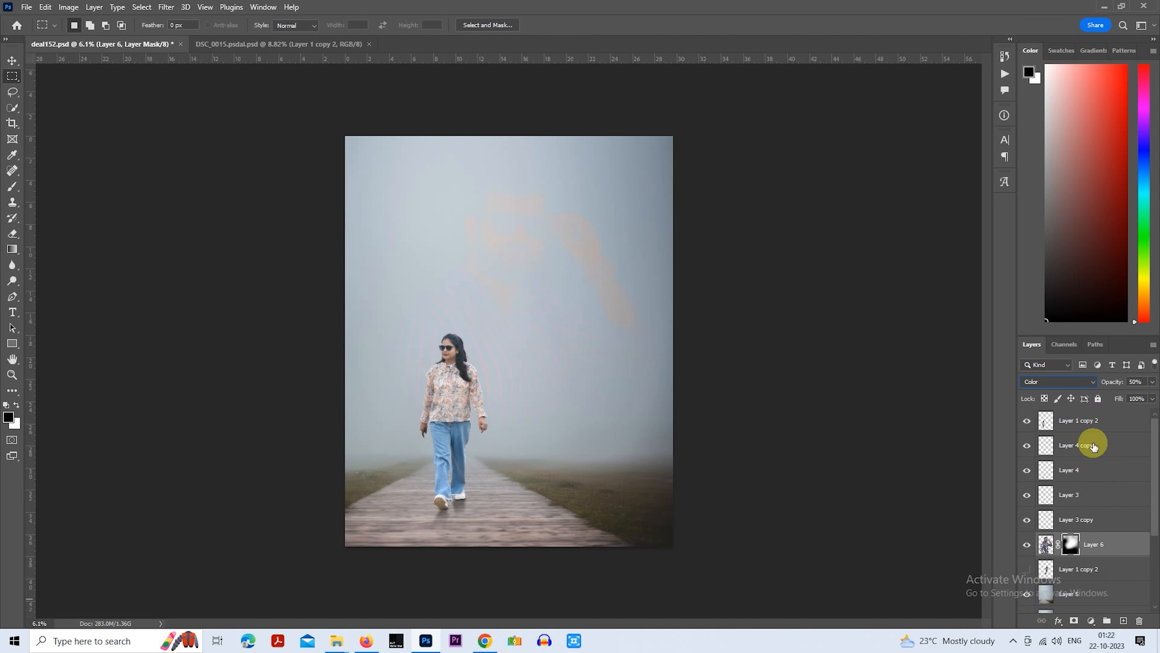
{"action": "left_click", "coordinate": [1074, 382]}
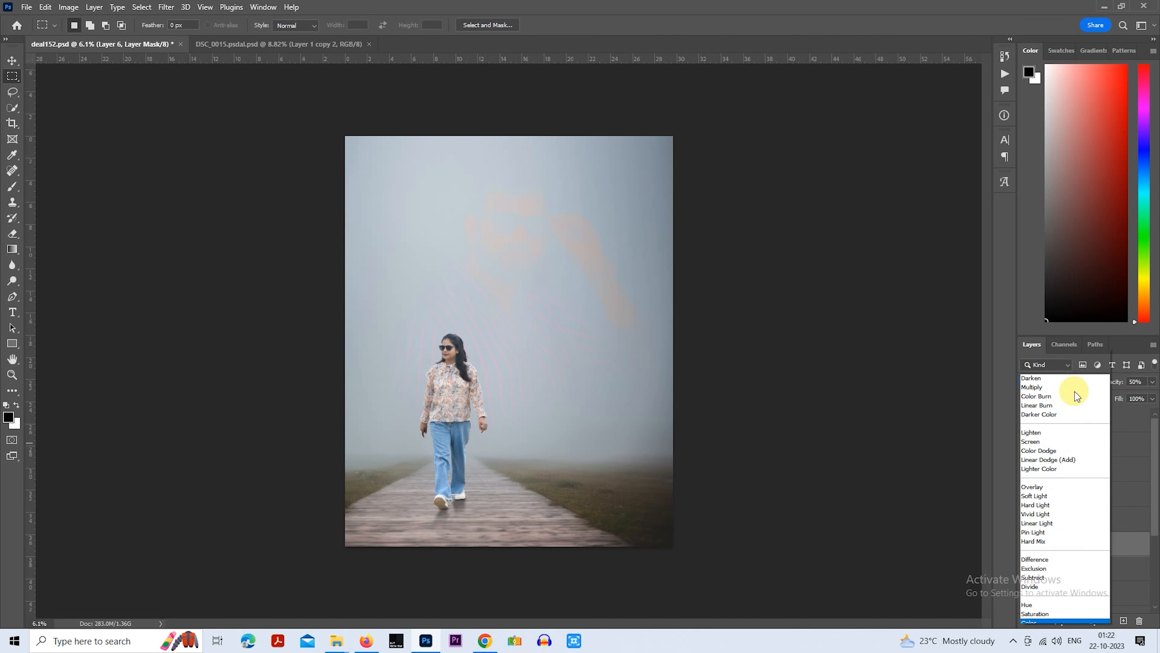
{"action": "left_click", "coordinate": [1043, 617]}
{"action": "left_click_drag", "start_coordinate": [1110, 385], "coordinate": [1130, 386]}
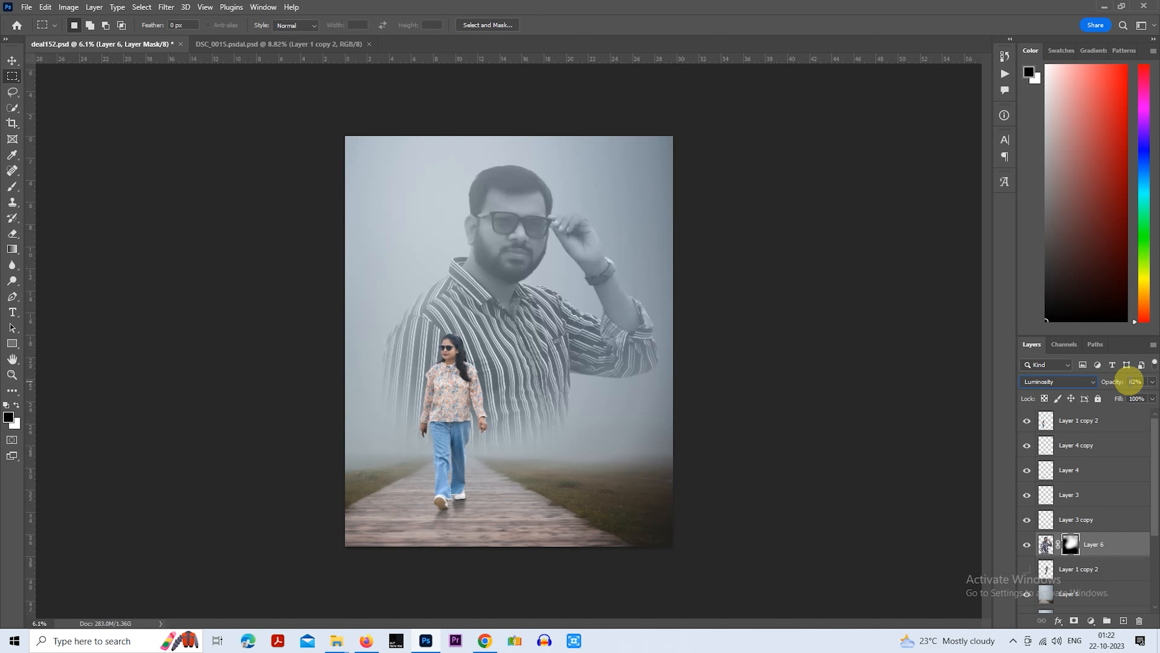
Select the man's outline and, in the Camera Raw filter, set Contrast +36, Highlights -50, Shadows +29 and Whites -29
{"action": "left_click", "coordinate": [1047, 545]}
{"action": "left_click", "coordinate": [1046, 545], "text": "ctrl"}
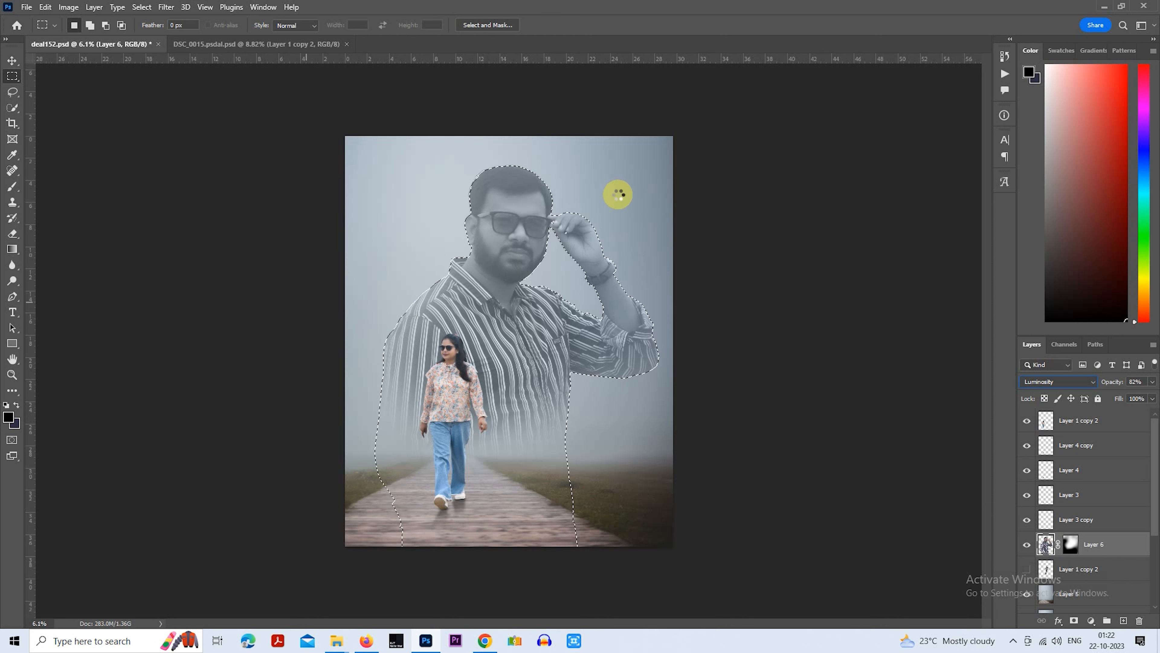
{"action": "key", "text": "shift+ctrl+a"}
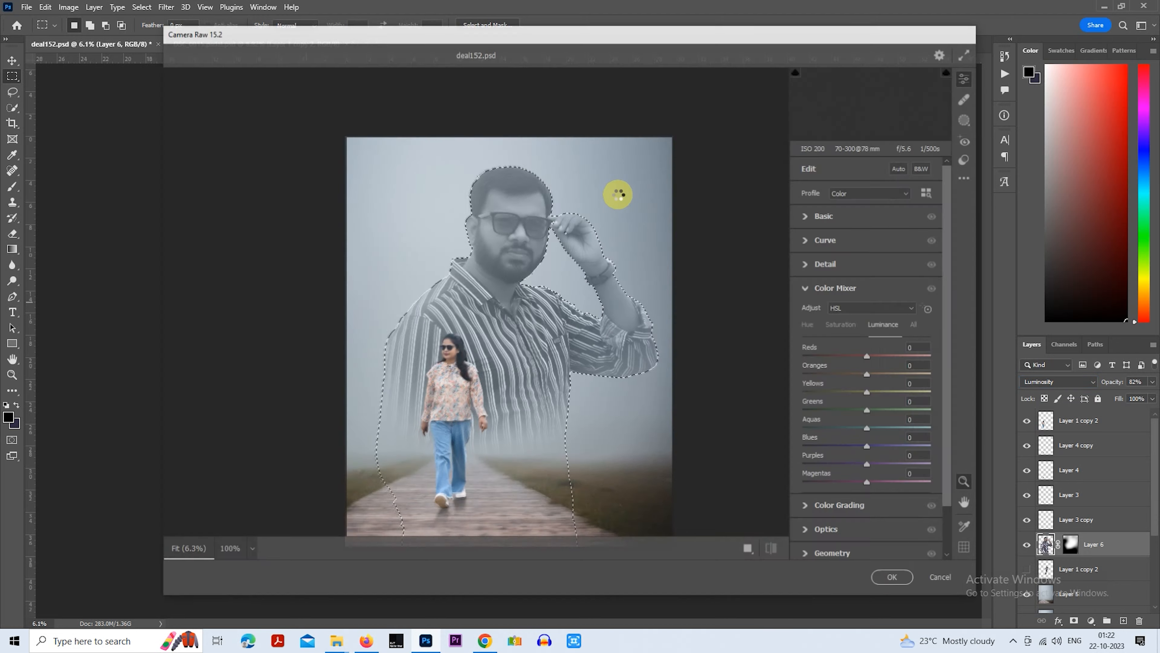
{"action": "left_click", "coordinate": [807, 217]}
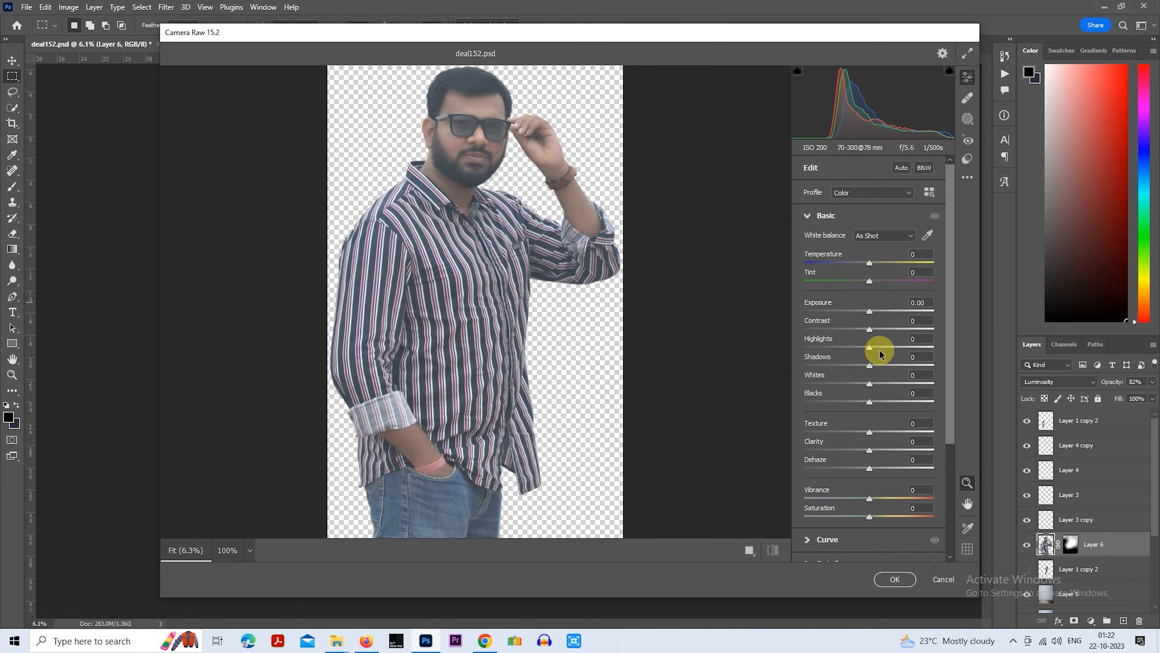
{"action": "left_click_drag", "start_coordinate": [884, 330], "coordinate": [892, 328]}
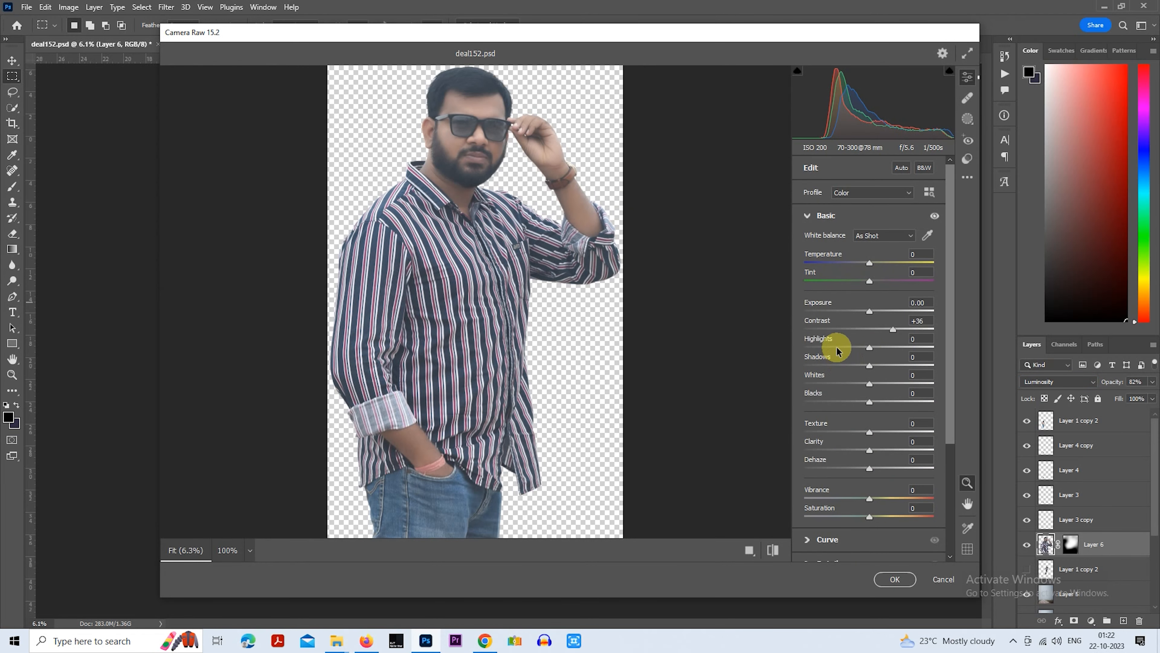
{"action": "left_click_drag", "start_coordinate": [895, 364], "coordinate": [844, 386]}
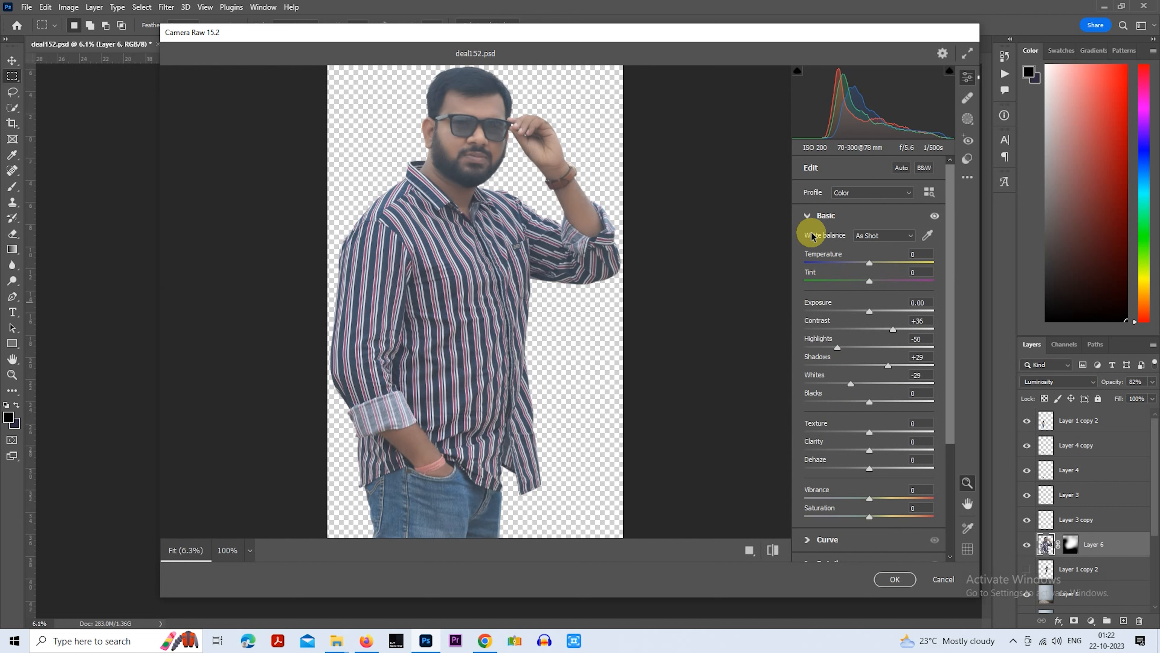
Raise the Oranges luminance in Camera Raw's Color Mixer, apply the filter and clear the selection
{"action": "left_click", "coordinate": [807, 215]}
{"action": "left_click", "coordinate": [811, 288]}
{"action": "left_click", "coordinate": [894, 375]}
{"action": "left_click", "coordinate": [894, 579]}
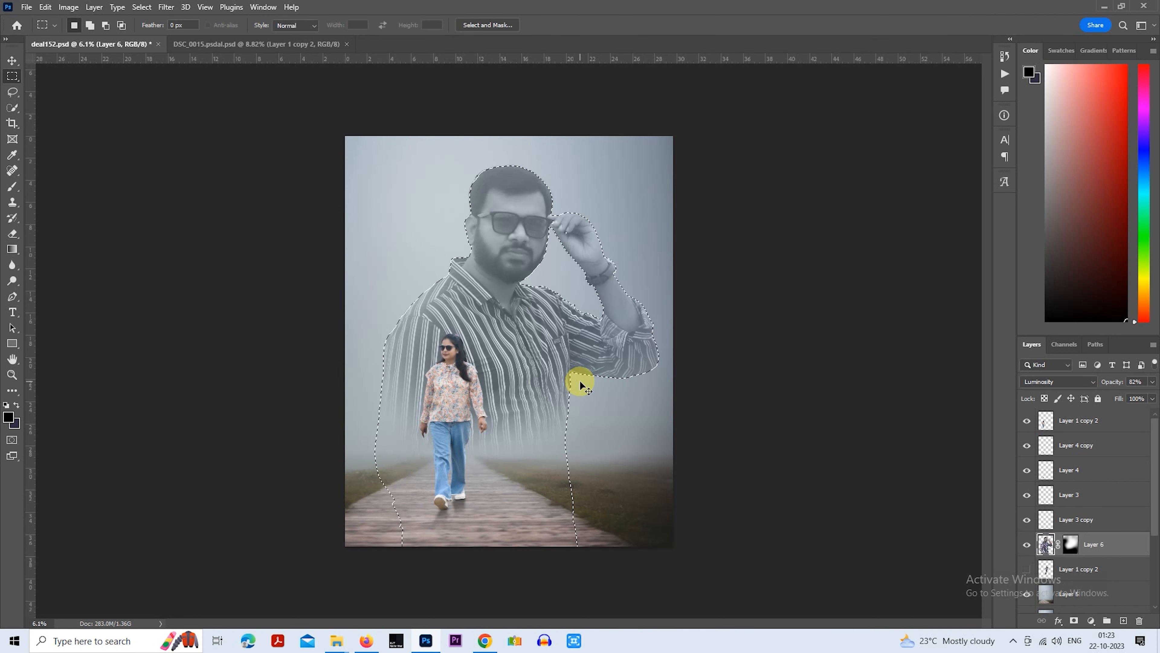
{"action": "key", "text": "ctrl+d"}
{"action": "scroll", "coordinate": [624, 365], "scroll_direction": "down", "scroll_amount": 1}
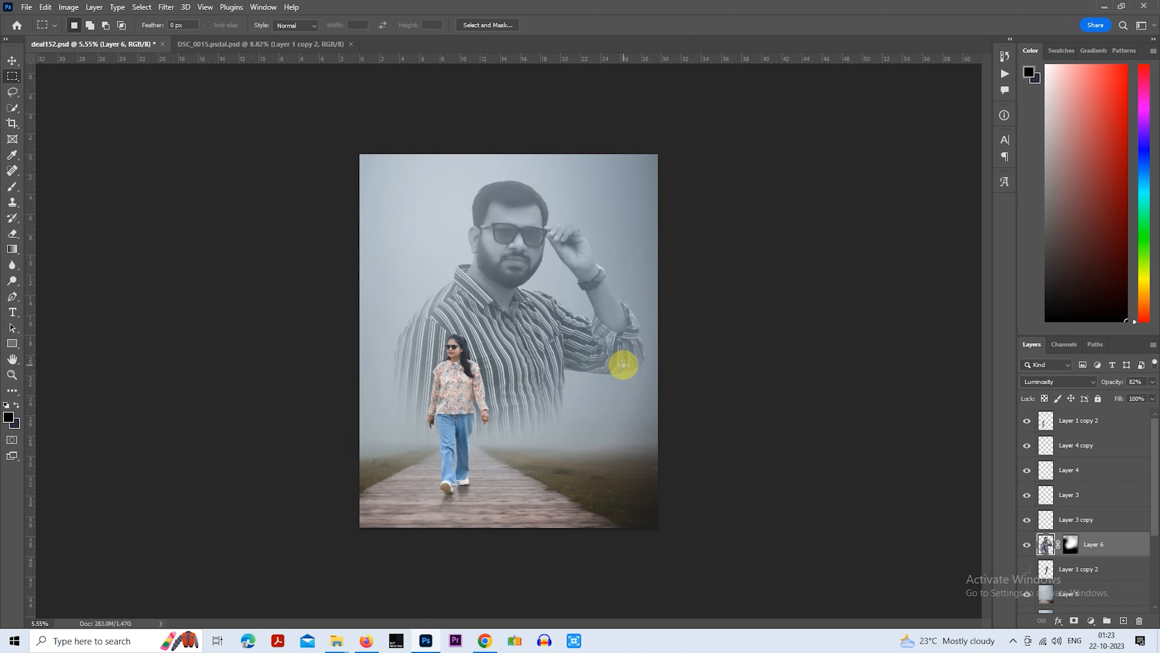
Preview other blend modes for the man's layer, keep Luminosity, and set the layer's opacity to 65%
{"action": "left_click", "coordinate": [1079, 383]}
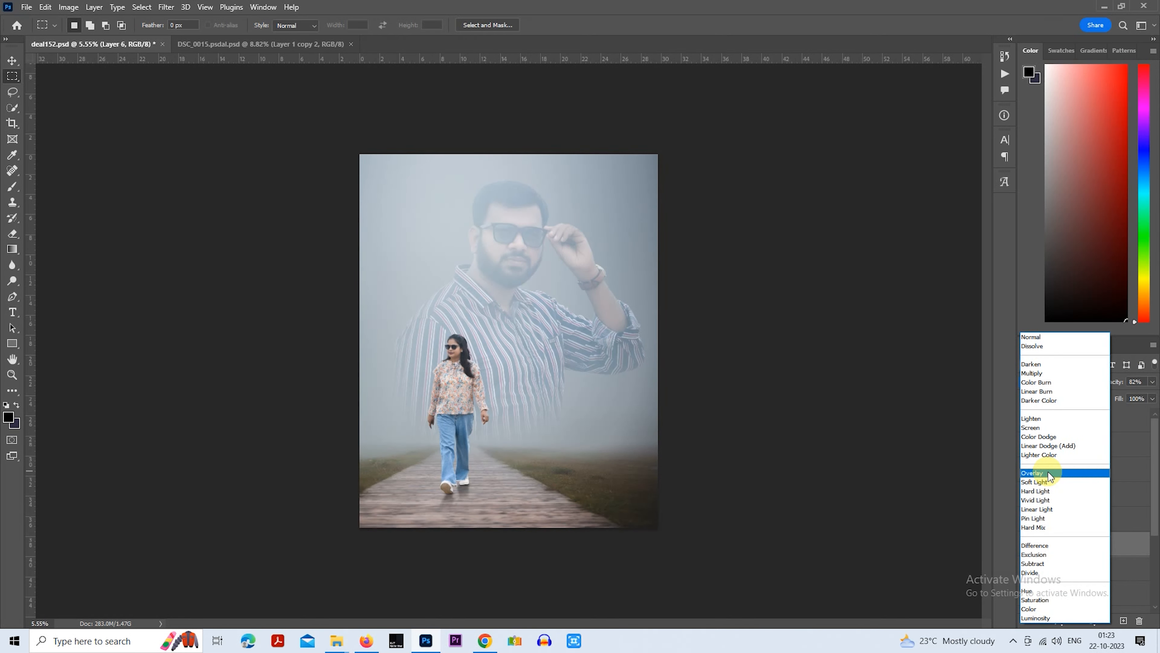
{"action": "left_click", "coordinate": [865, 409]}
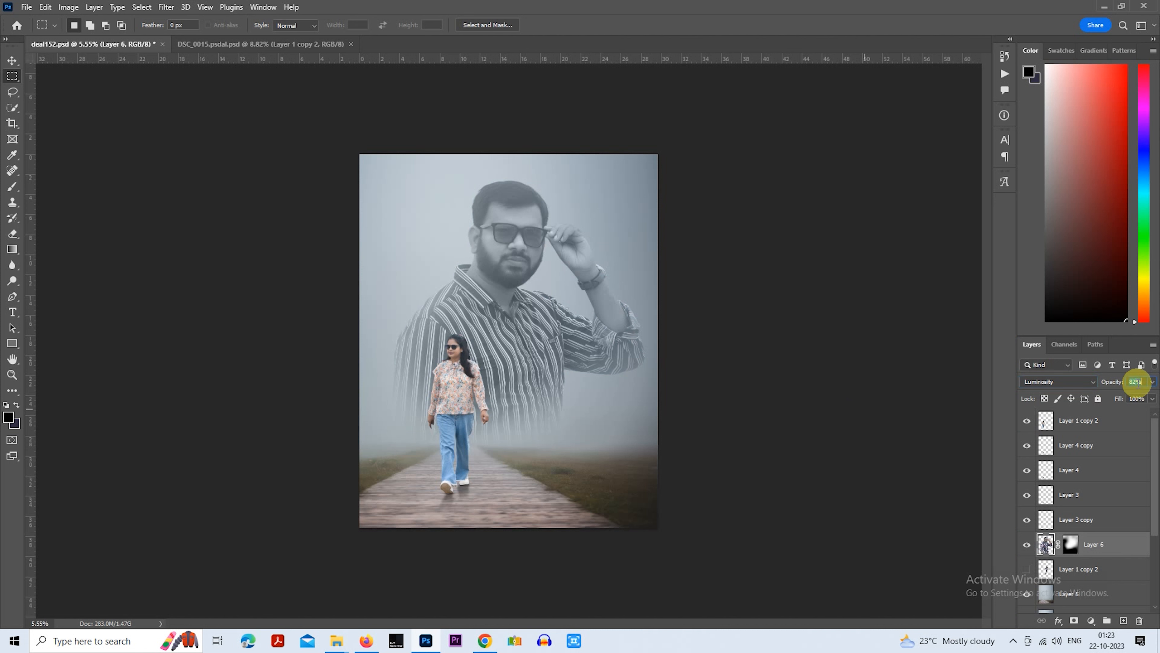
{"action": "type", "text": "50"}
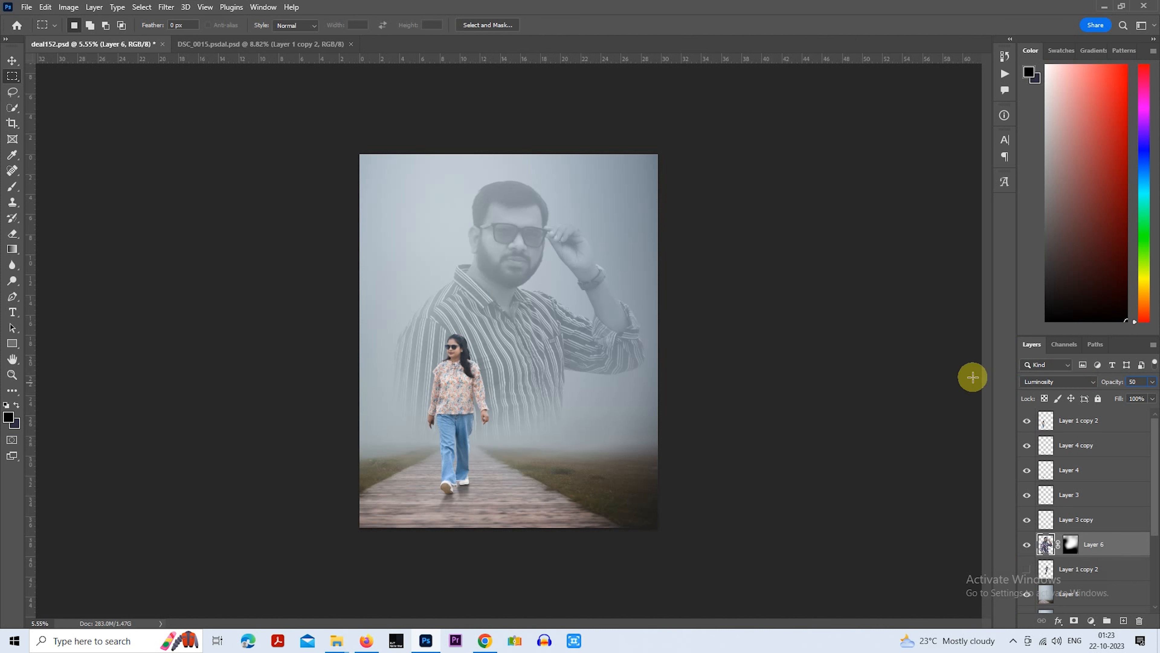
{"action": "left_click_drag", "start_coordinate": [1121, 384], "coordinate": [1122, 384]}
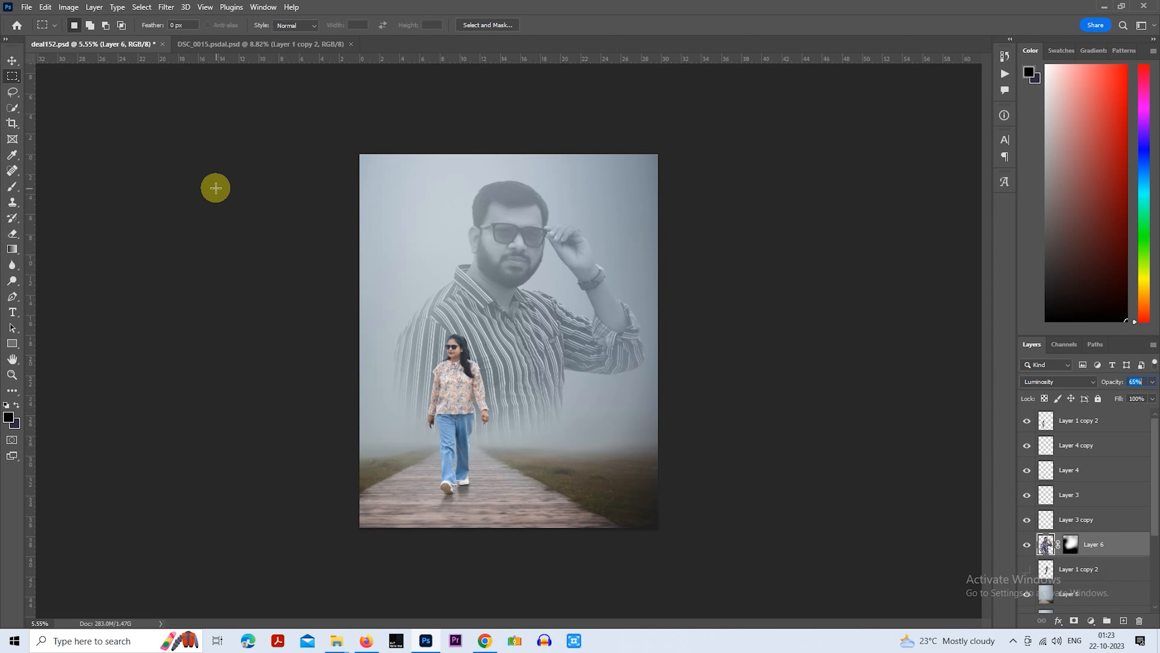
{"action": "scroll", "coordinate": [558, 326], "scroll_direction": "up", "scroll_amount": 1}
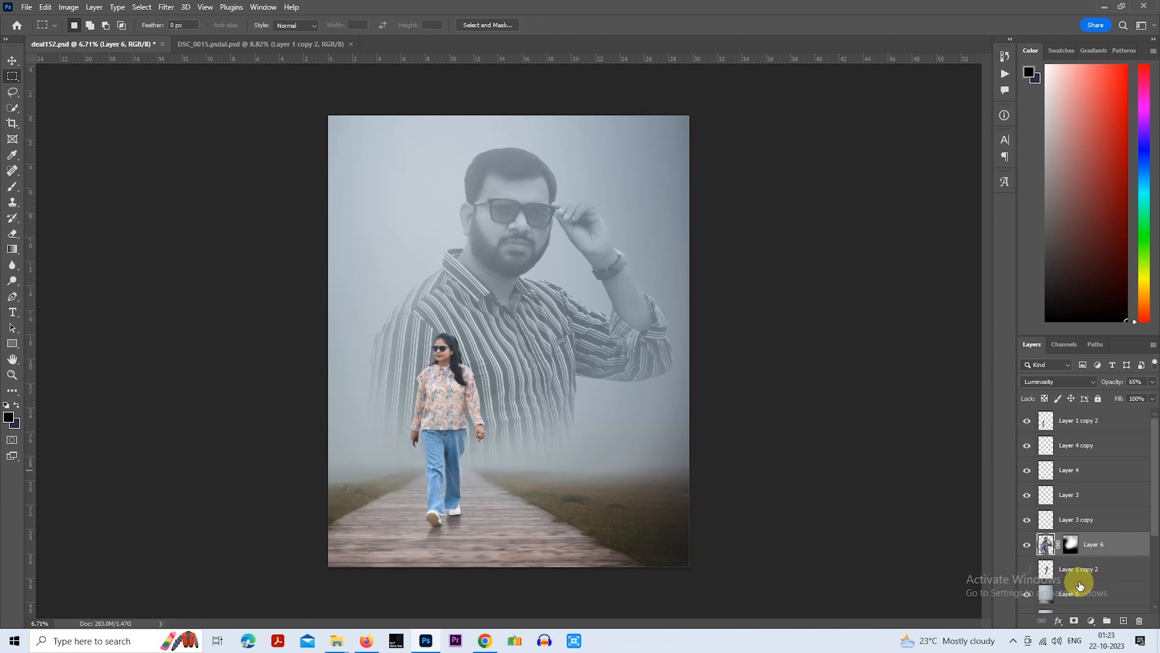
Add an empty layer directly above the background Layer 5 and choose a light blue foreground colour for the brush
{"action": "scroll", "coordinate": [1080, 585], "scroll_direction": "down", "scroll_amount": 2}
{"action": "left_click", "coordinate": [1087, 548]}
{"action": "left_click", "coordinate": [1125, 621]}
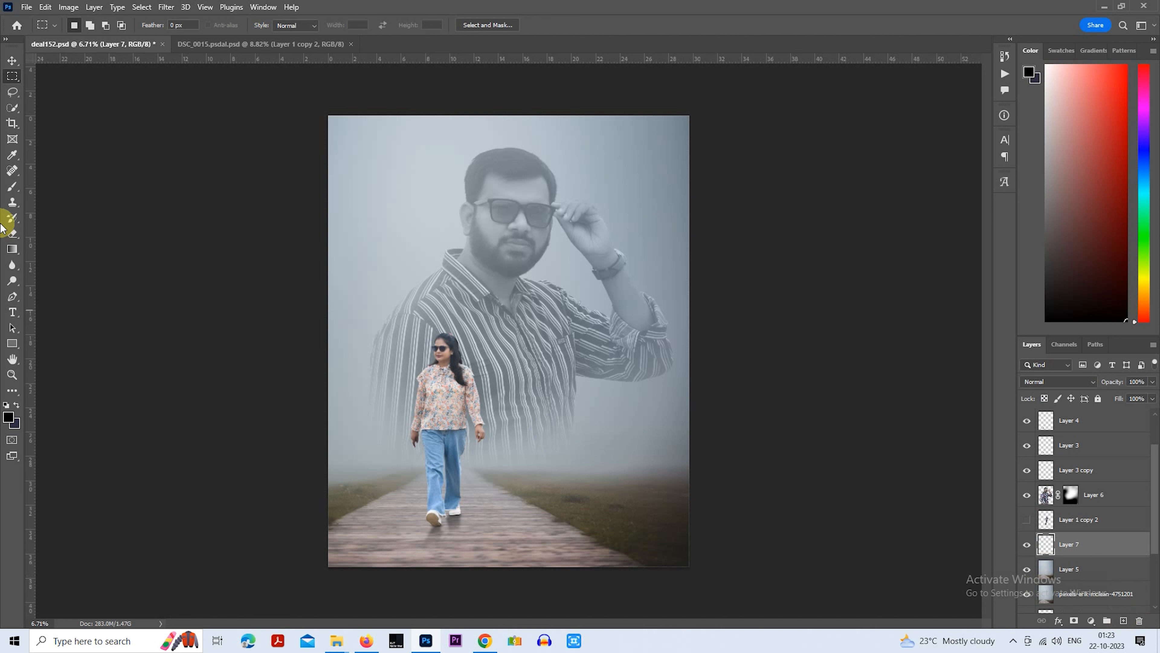
{"action": "left_click", "coordinate": [13, 186]}
{"action": "left_click", "coordinate": [6, 419]}
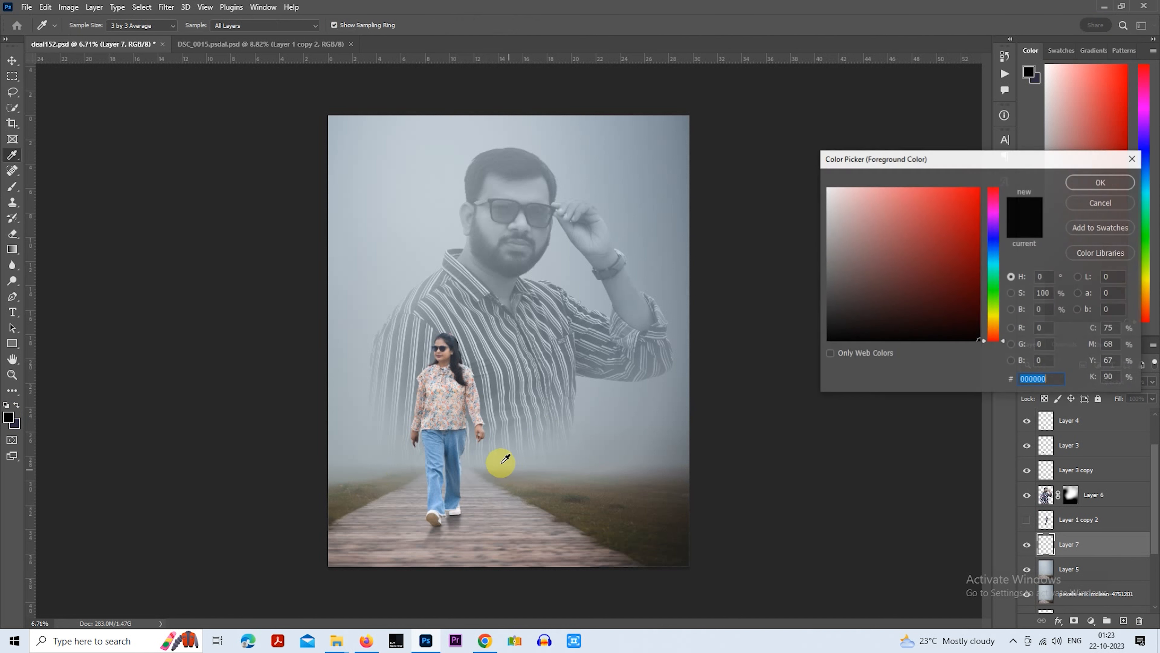
{"action": "left_click", "coordinate": [996, 254]}
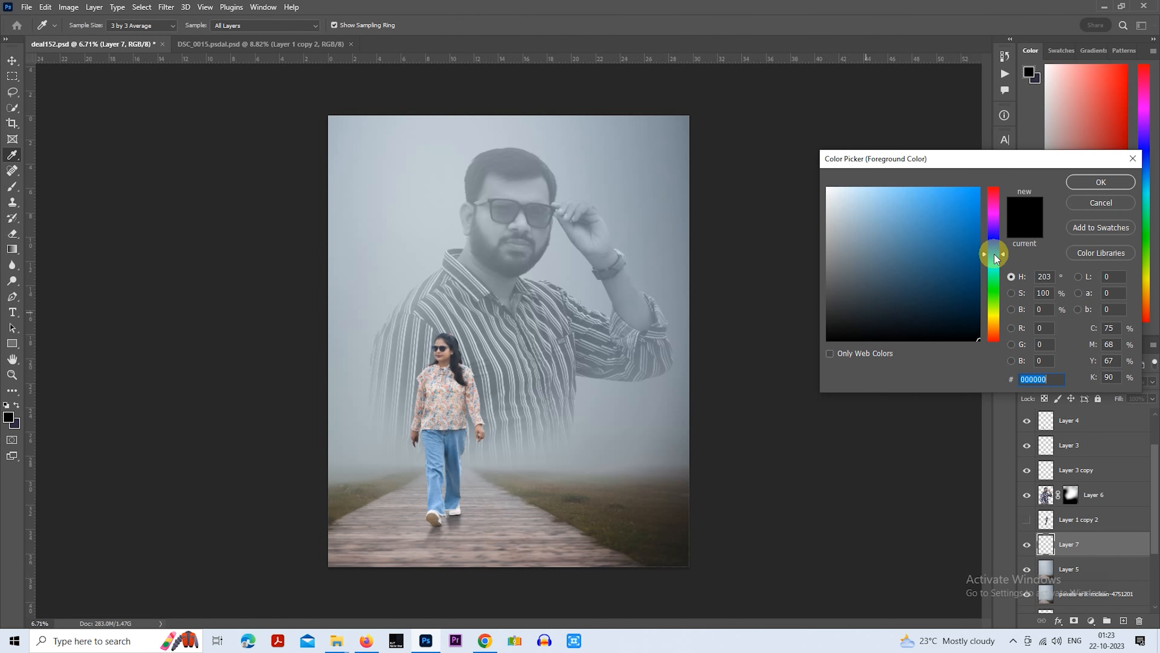
{"action": "left_click", "coordinate": [874, 189]}
{"action": "left_click", "coordinate": [1096, 182]}
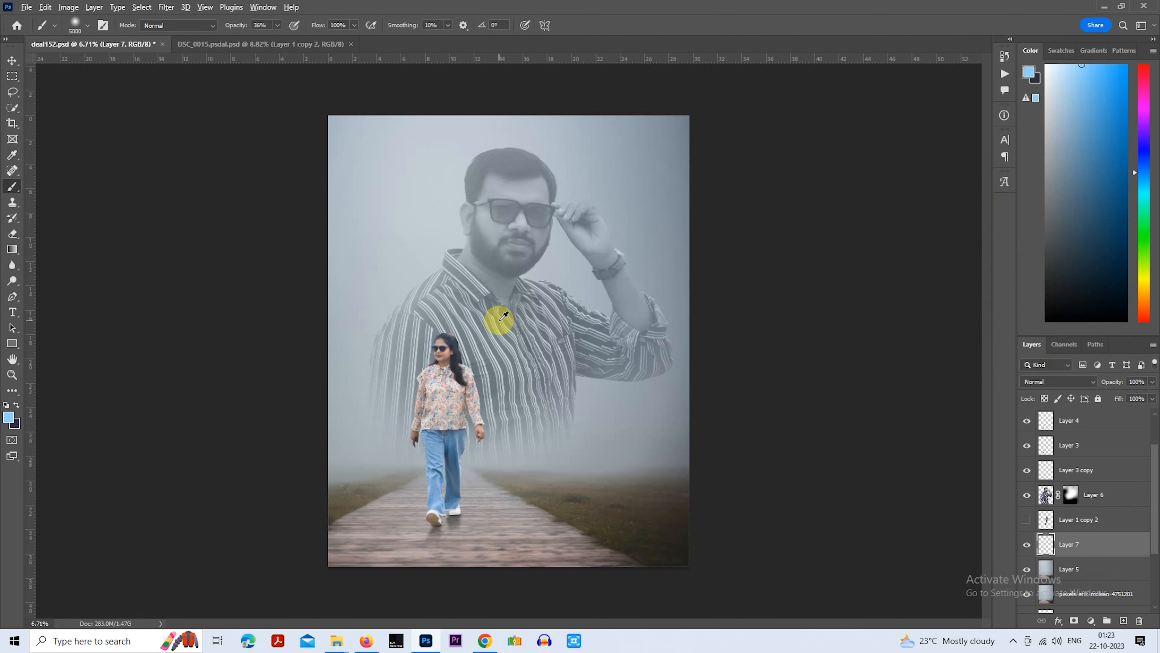
Paint the whole new layer light blue, raising brush opacity to 100%, and set the layer's opacity to 50%
{"action": "scroll", "coordinate": [431, 348], "scroll_direction": "down", "scroll_amount": 2}
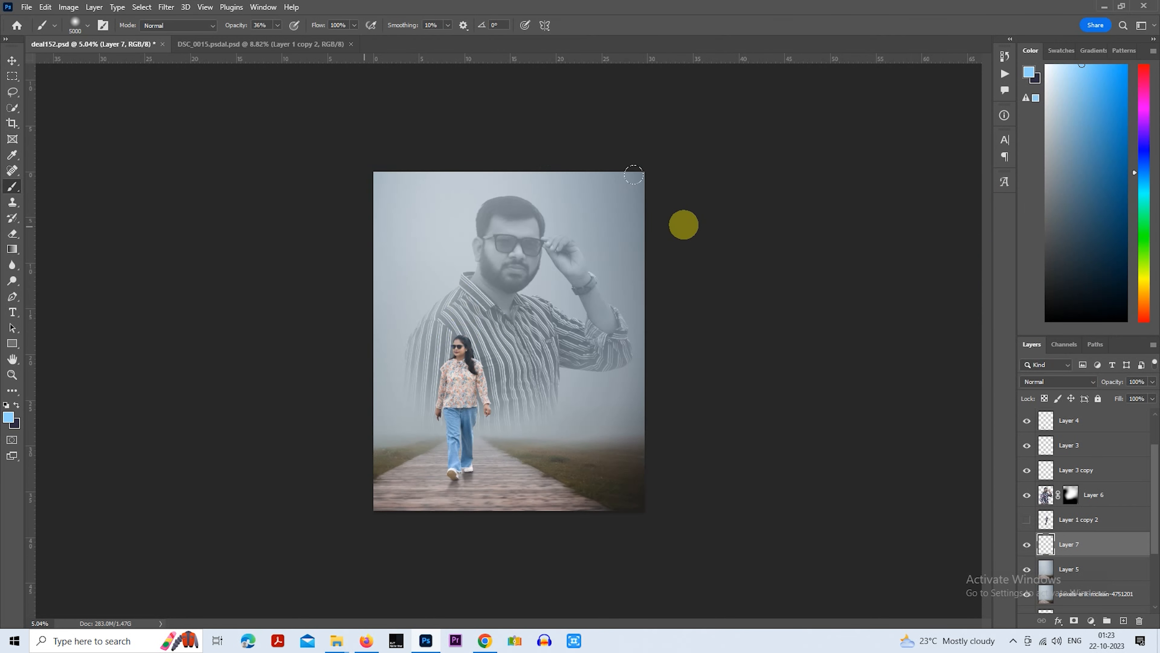
{"action": "mouse_move", "coordinate": [246, 164]}
{"action": "left_mouse_down"}
{"action": "mouse_move", "coordinate": [238, 158]}
{"action": "mouse_move", "coordinate": [510, 158]}
{"action": "left_mouse_up"}
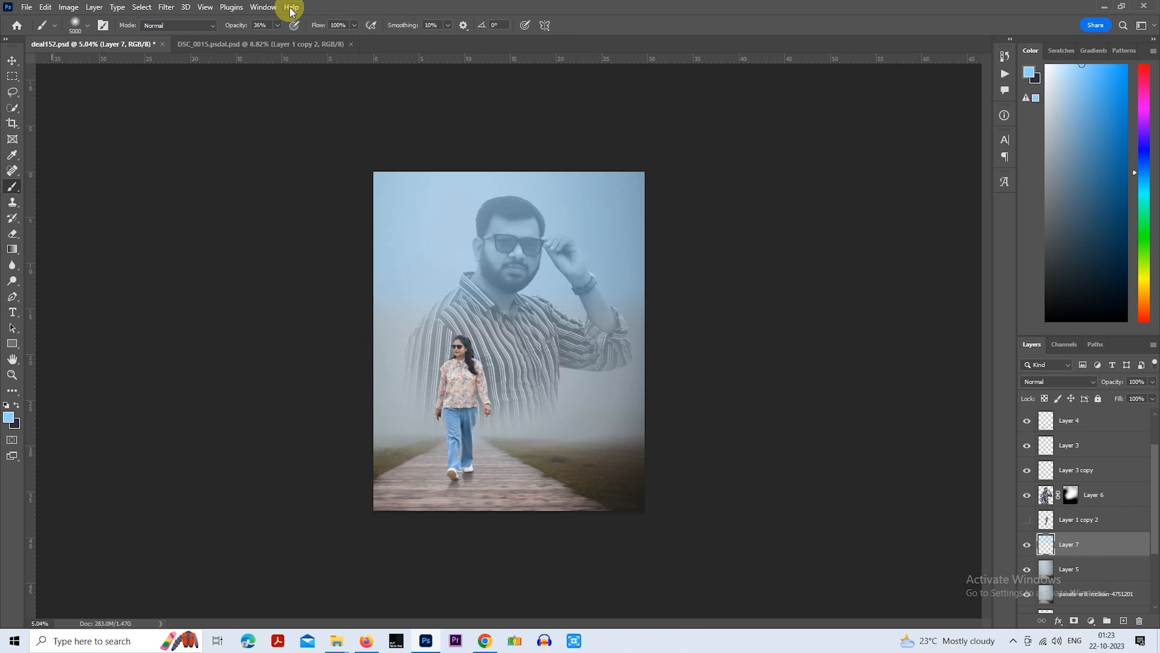
{"action": "left_click", "coordinate": [277, 29]}
{"action": "left_click_drag", "start_coordinate": [278, 40], "coordinate": [388, 38]}
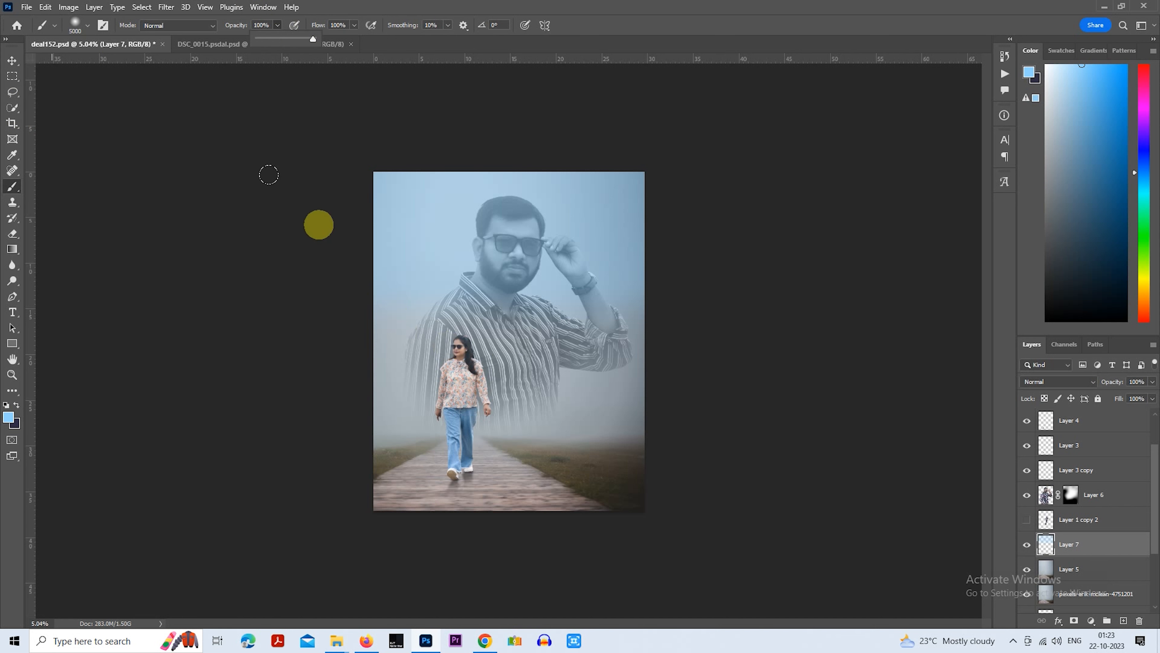
{"action": "mouse_move", "coordinate": [318, 224]}
{"action": "left_mouse_down"}
{"action": "mouse_move", "coordinate": [622, 259]}
{"action": "mouse_move", "coordinate": [689, 304]}
{"action": "mouse_move", "coordinate": [436, 300]}
{"action": "mouse_move", "coordinate": [370, 184]}
{"action": "mouse_move", "coordinate": [528, 301]}
{"action": "mouse_move", "coordinate": [334, 352]}
{"action": "mouse_move", "coordinate": [635, 342]}
{"action": "mouse_move", "coordinate": [537, 345]}
{"action": "mouse_move", "coordinate": [381, 385]}
{"action": "mouse_move", "coordinate": [420, 379]}
{"action": "left_mouse_up"}
{"action": "mouse_move", "coordinate": [506, 375]}
{"action": "left_mouse_down"}
{"action": "mouse_move", "coordinate": [700, 371]}
{"action": "mouse_move", "coordinate": [755, 396]}
{"action": "left_mouse_up"}
{"action": "key", "text": "bracketleft"}
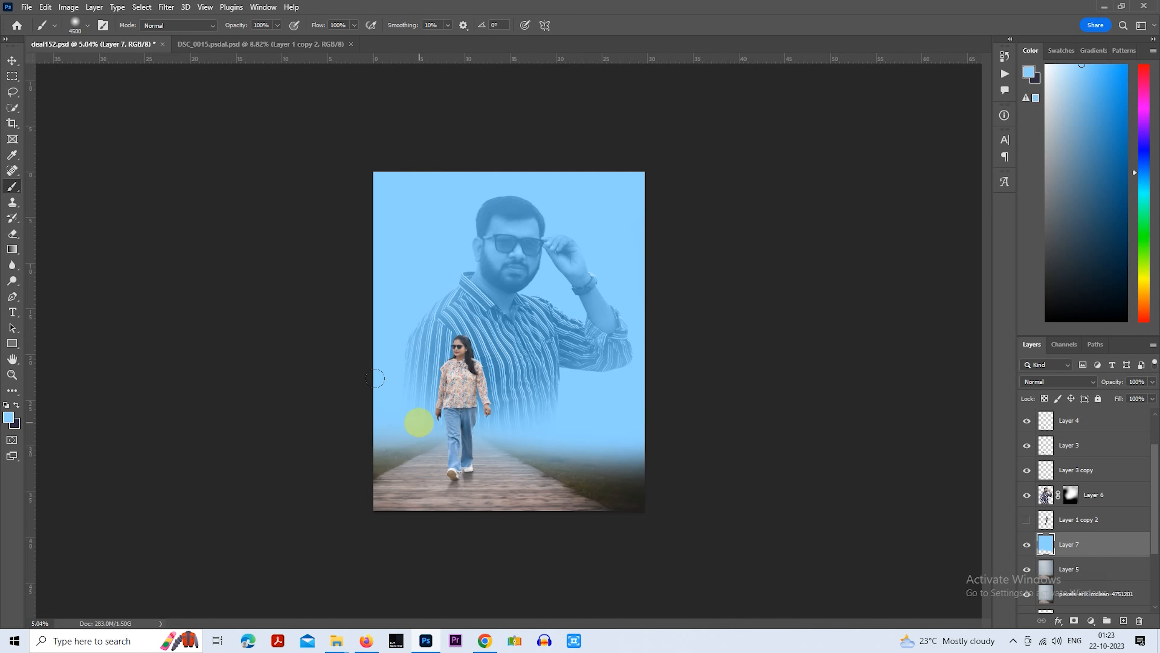
{"action": "key", "text": "ctrl+plus"}
{"action": "left_click", "coordinate": [16, 406]}
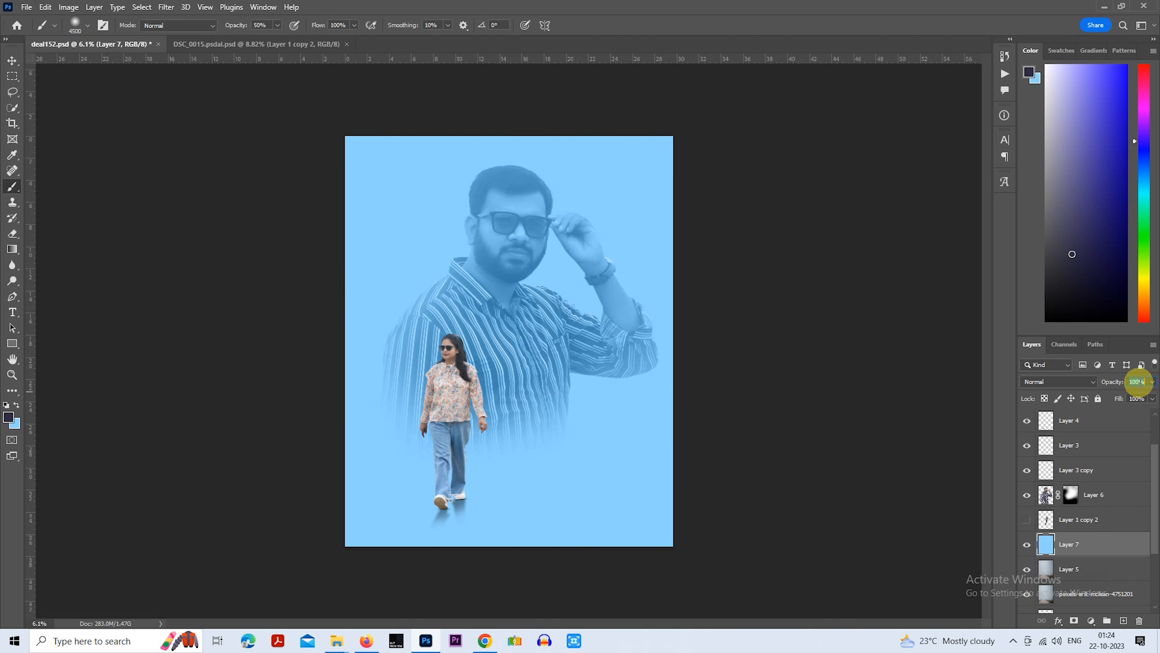
{"action": "type", "text": "50"}
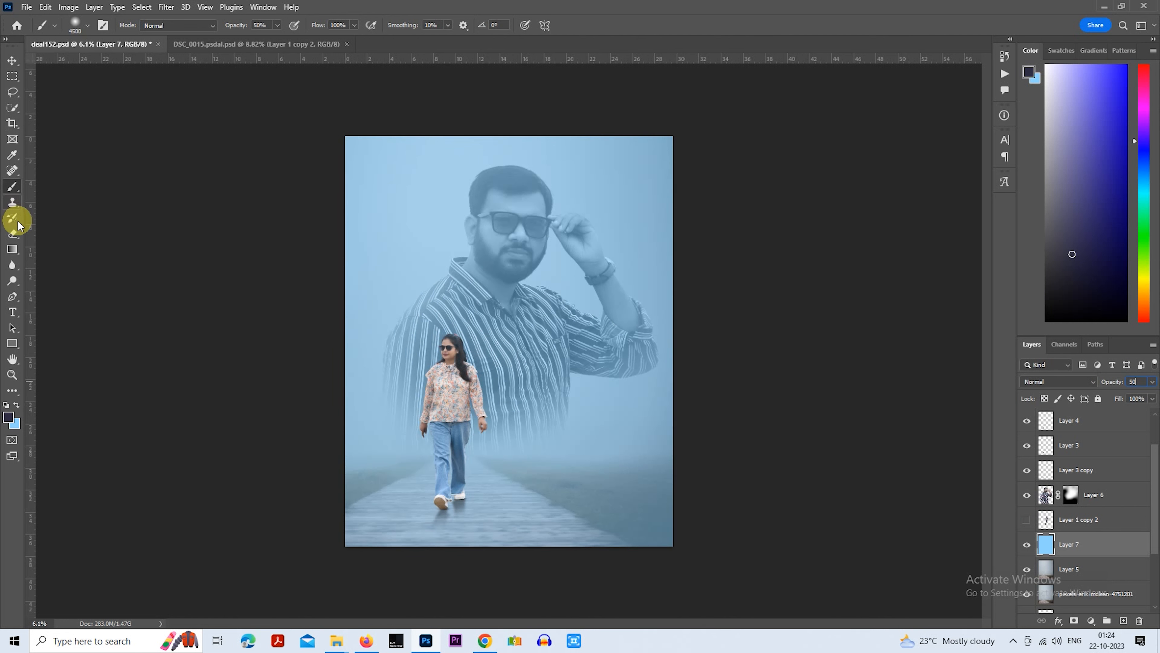
Erase the blue tint from the boardwalk area along the image's lower edge with an enlarged soft eraser at 53% opacity
{"action": "left_click", "coordinate": [13, 233]}
{"action": "key", "text": "bracketright"}
{"action": "key", "text": "bracketright"}
{"action": "key", "text": "bracketright"}
{"action": "key", "text": "bracketright"}
{"action": "key", "text": "bracketright"}
{"action": "key", "text": "bracketright"}
{"action": "key", "text": "bracketright"}
{"action": "key", "text": "bracketright"}
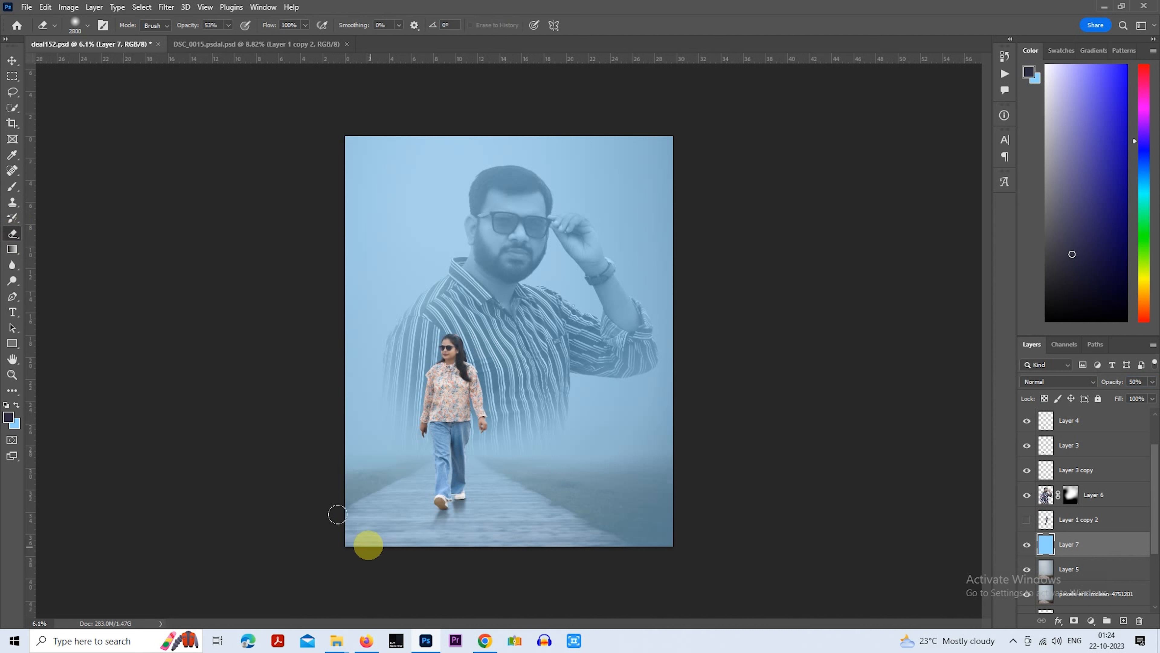
{"action": "key", "text": "bracketright"}
{"action": "mouse_move", "coordinate": [342, 531]}
{"action": "left_mouse_down"}
{"action": "mouse_move", "coordinate": [431, 543]}
{"action": "mouse_move", "coordinate": [435, 528]}
{"action": "mouse_move", "coordinate": [409, 509]}
{"action": "mouse_move", "coordinate": [345, 508]}
{"action": "mouse_move", "coordinate": [507, 508]}
{"action": "mouse_move", "coordinate": [349, 500]}
{"action": "mouse_move", "coordinate": [793, 503]}
{"action": "mouse_move", "coordinate": [310, 508]}
{"action": "mouse_move", "coordinate": [769, 550]}
{"action": "mouse_move", "coordinate": [350, 531]}
{"action": "mouse_move", "coordinate": [828, 547]}
{"action": "mouse_move", "coordinate": [521, 562]}
{"action": "mouse_move", "coordinate": [852, 562]}
{"action": "mouse_move", "coordinate": [652, 546]}
{"action": "mouse_move", "coordinate": [769, 529]}
{"action": "left_mouse_up"}
Enlarge the eraser to about 4400, raise its opacity to 100%, and erase the remaining tint over the boardwalk foreground
{"action": "key", "text": "bracketright"}
{"action": "key", "text": "bracketright"}
{"action": "key", "text": "bracketright"}
{"action": "key", "text": "bracketright"}
{"action": "key", "text": "bracketright"}
{"action": "key", "text": "bracketright"}
{"action": "key", "text": "bracketright"}
{"action": "key", "text": "bracketright"}
{"action": "key", "text": "bracketright"}
{"action": "key", "text": "bracketright"}
{"action": "key", "text": "bracketright"}
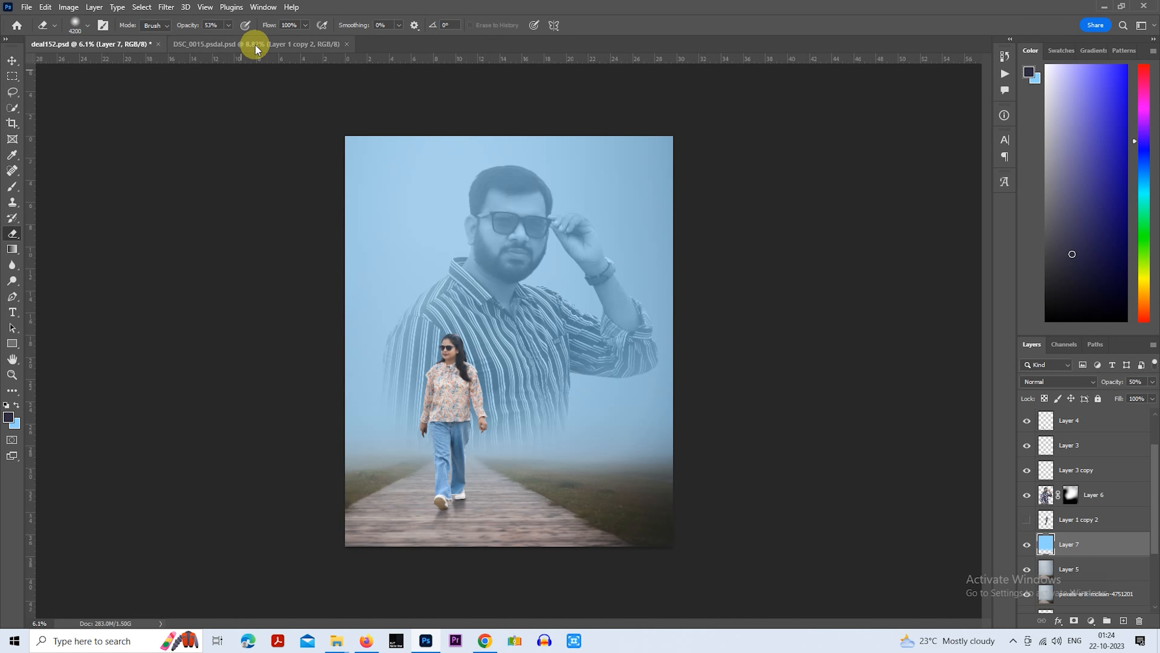
{"action": "left_click_drag", "start_coordinate": [223, 49], "coordinate": [259, 45]}
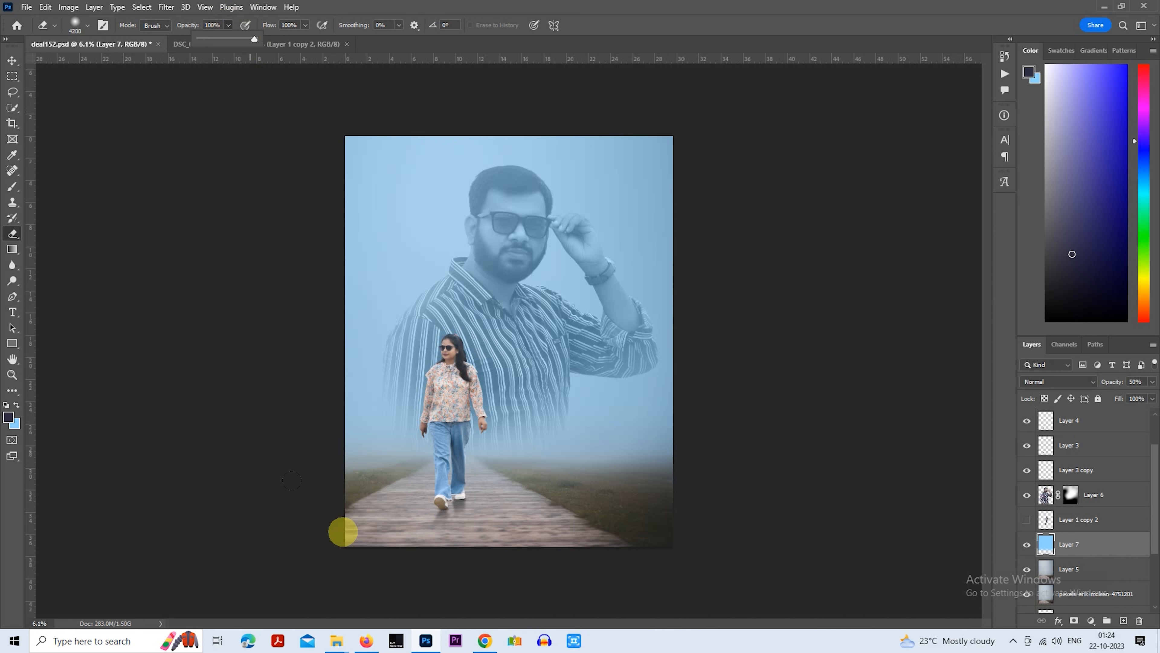
{"action": "mouse_move", "coordinate": [345, 531]}
{"action": "left_mouse_down"}
{"action": "mouse_move", "coordinate": [597, 546]}
{"action": "mouse_move", "coordinate": [785, 539]}
{"action": "mouse_move", "coordinate": [601, 549]}
{"action": "mouse_move", "coordinate": [555, 536]}
{"action": "mouse_move", "coordinate": [808, 565]}
{"action": "mouse_move", "coordinate": [655, 544]}
{"action": "mouse_move", "coordinate": [717, 541]}
{"action": "mouse_move", "coordinate": [355, 537]}
{"action": "mouse_move", "coordinate": [618, 537]}
{"action": "left_mouse_up"}
{"action": "key", "text": "bracketright"}
{"action": "key", "text": "bracketright"}
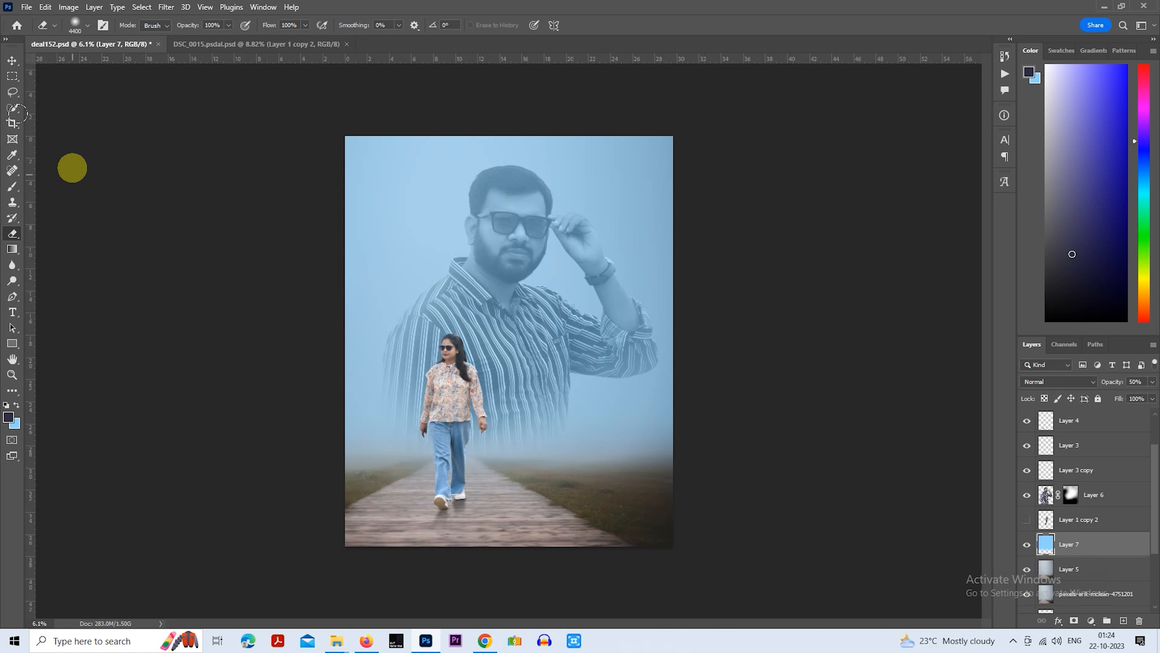
Try other hues for the blue tint layer with Hue/Saturation, leaving Hue at 0
{"action": "left_click", "coordinate": [12, 76]}
{"action": "key", "text": "ctrl+minus"}
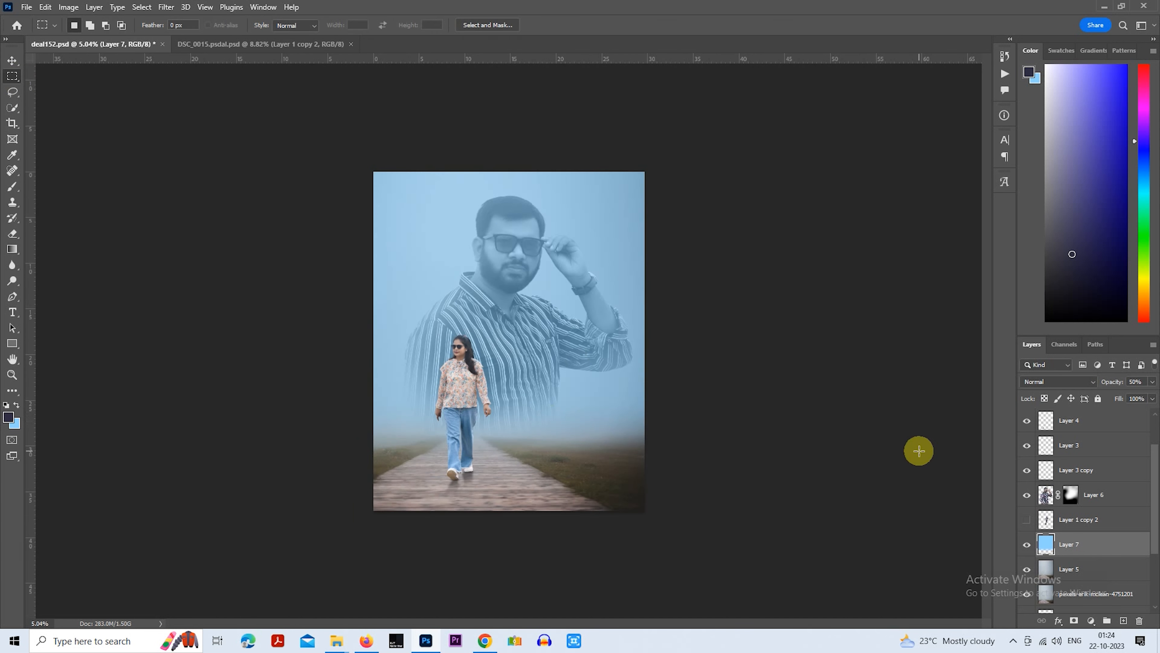
{"action": "key", "text": "ctrl+u"}
{"action": "left_click_drag", "start_coordinate": [846, 208], "coordinate": [795, 206]}
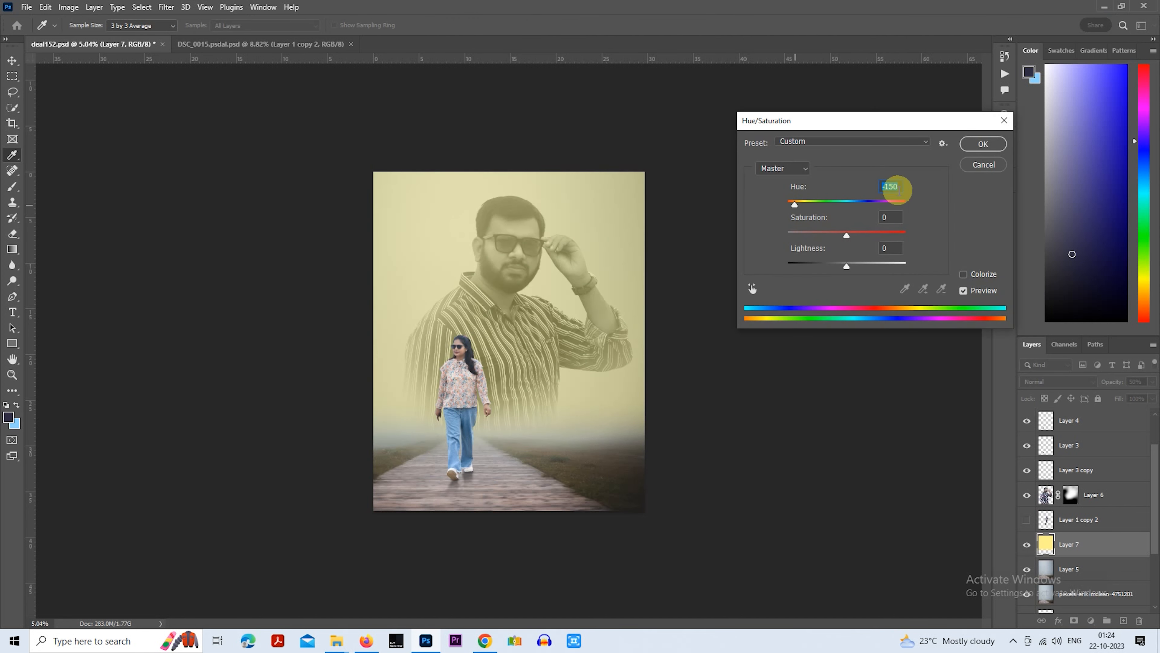
{"action": "left_click", "coordinate": [852, 207]}
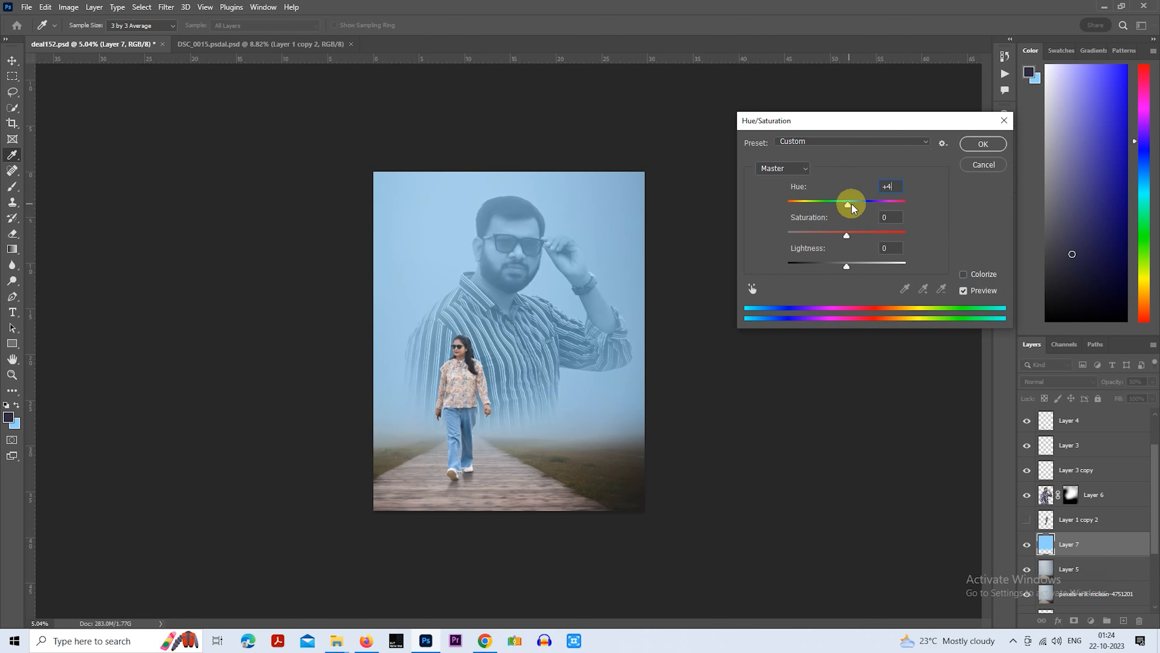
{"action": "left_click_drag", "start_coordinate": [861, 208], "coordinate": [856, 205]}
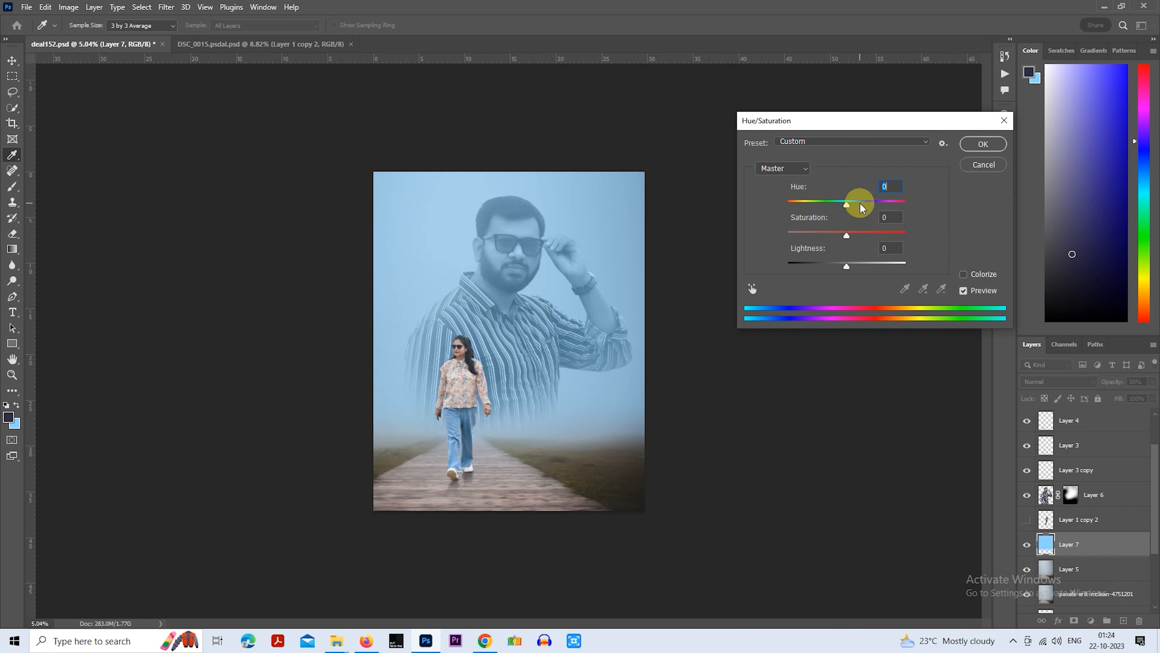
{"action": "left_click", "coordinate": [983, 144]}
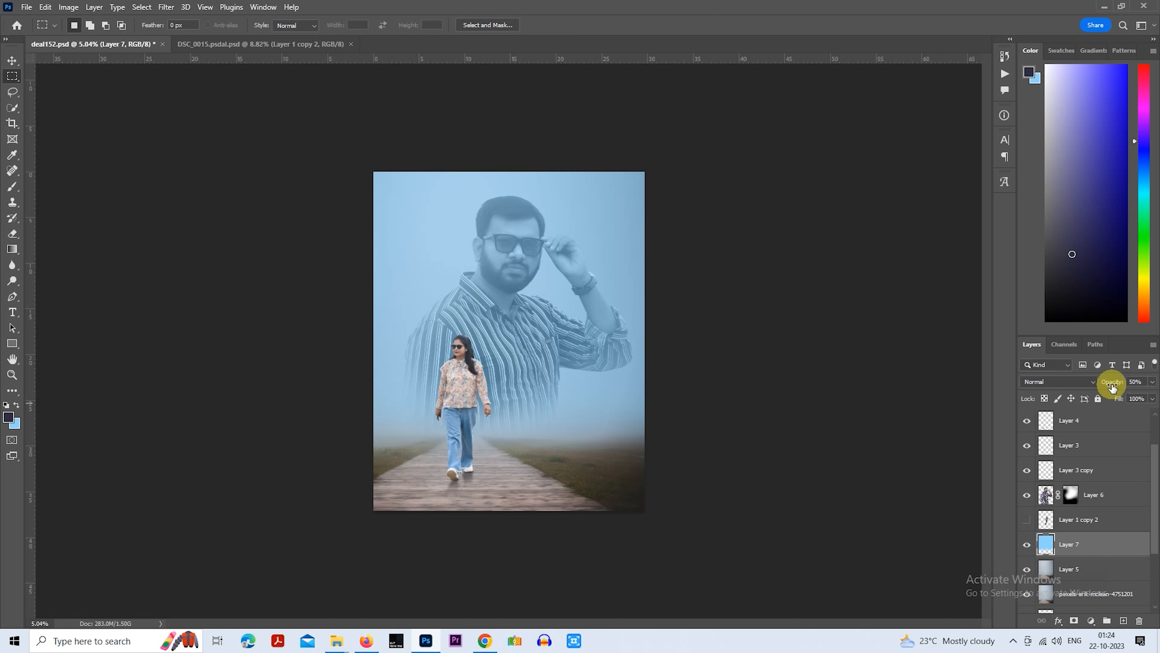
Lower the blue tint layer's opacity to 41%
{"action": "left_click_drag", "start_coordinate": [1152, 384], "coordinate": [1132, 390]}
{"action": "scroll", "coordinate": [475, 395], "scroll_direction": "up", "scroll_amount": 1}
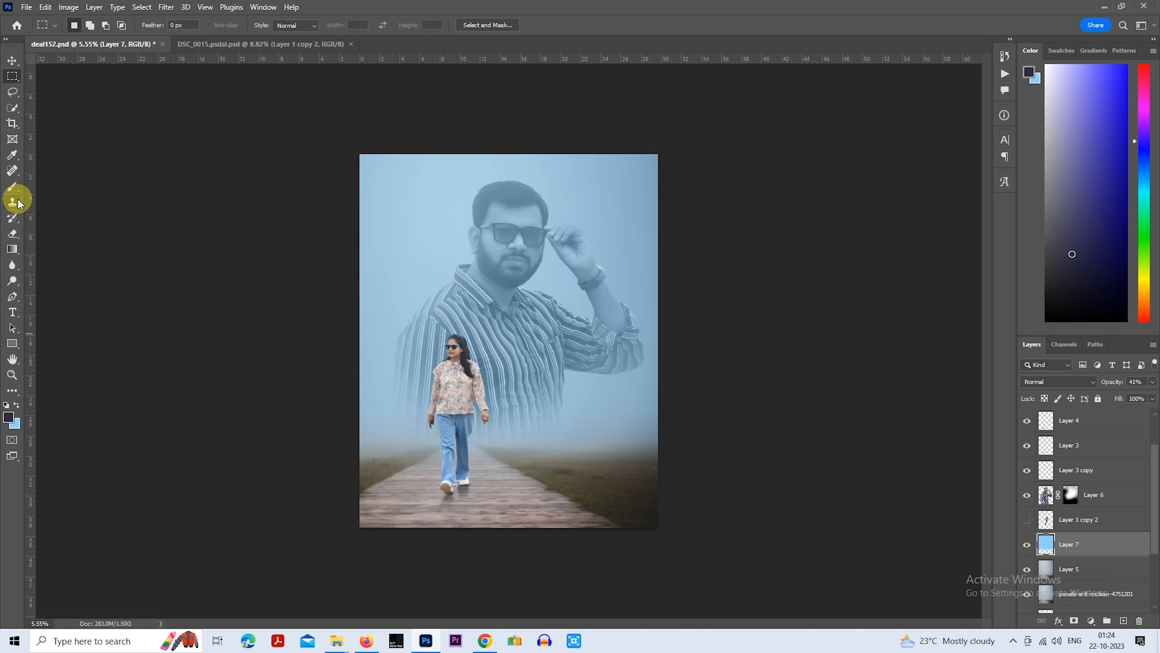
Try a dark brush stroke across the middle of the tint layer, undo it, and swap the foreground and background colours
{"action": "left_click", "coordinate": [13, 186]}
{"action": "mouse_move", "coordinate": [361, 397]}
{"action": "left_mouse_down"}
{"action": "mouse_move", "coordinate": [478, 384]}
{"action": "mouse_move", "coordinate": [376, 407]}
{"action": "mouse_move", "coordinate": [493, 366]}
{"action": "left_mouse_up"}
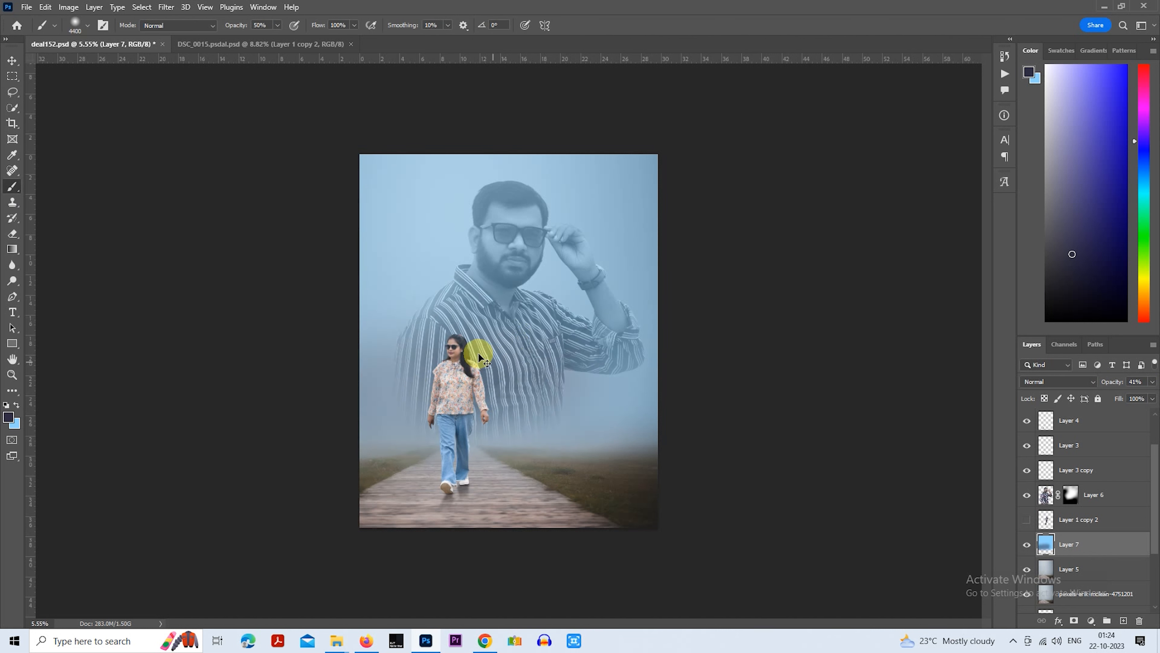
{"action": "key", "text": "ctrl+z"}
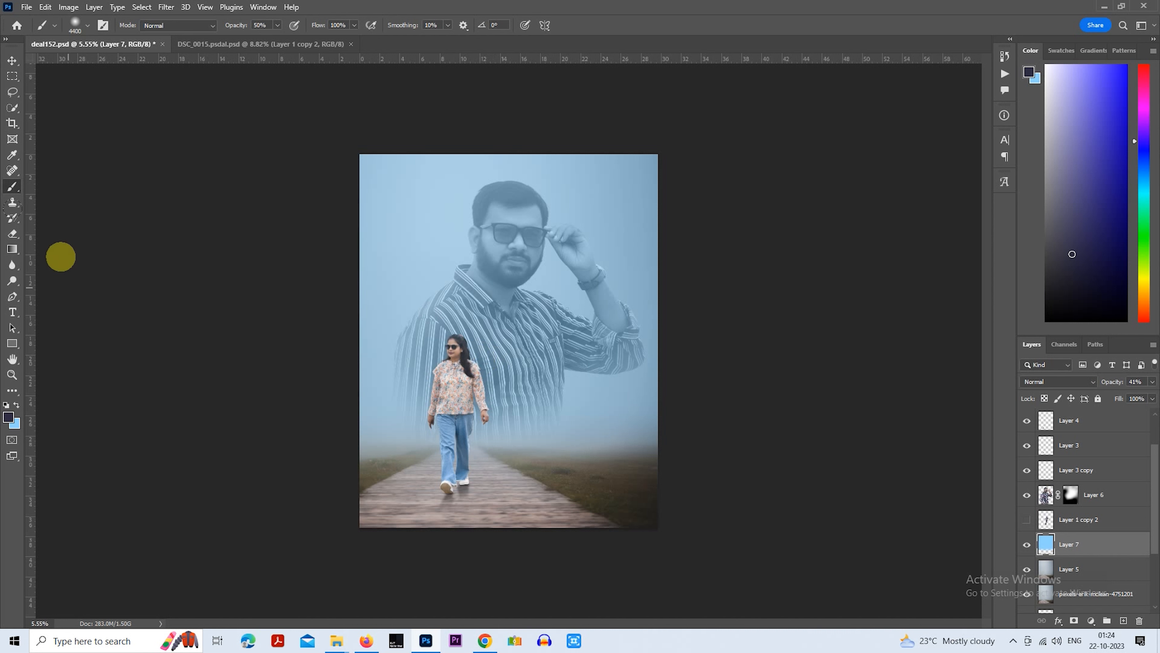
{"action": "left_click", "coordinate": [17, 406]}
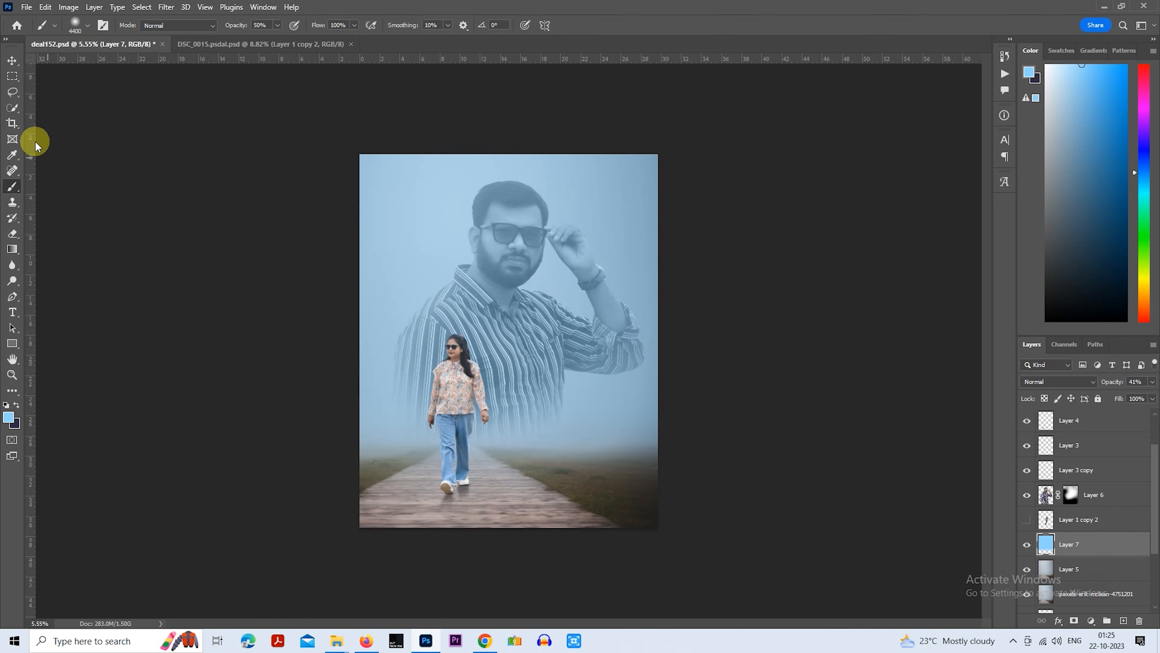
{"action": "left_click", "coordinate": [12, 76]}
{"action": "scroll", "coordinate": [646, 345], "scroll_direction": "up", "scroll_amount": 1}
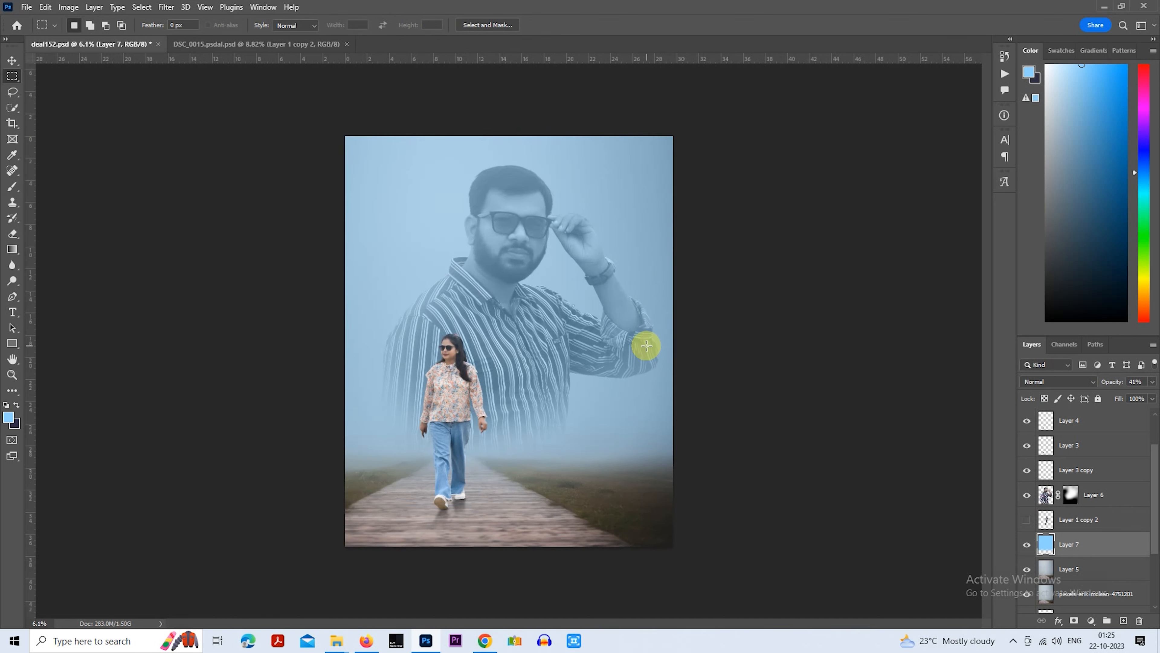
Save the document and stamp all visible layers into a new merged layer above the topmost Layer 1 copy 2
{"action": "scroll", "coordinate": [1088, 434], "scroll_direction": "up", "scroll_amount": 2}
{"action": "left_click", "coordinate": [1087, 427]}
{"action": "key", "text": "ctrl+s"}
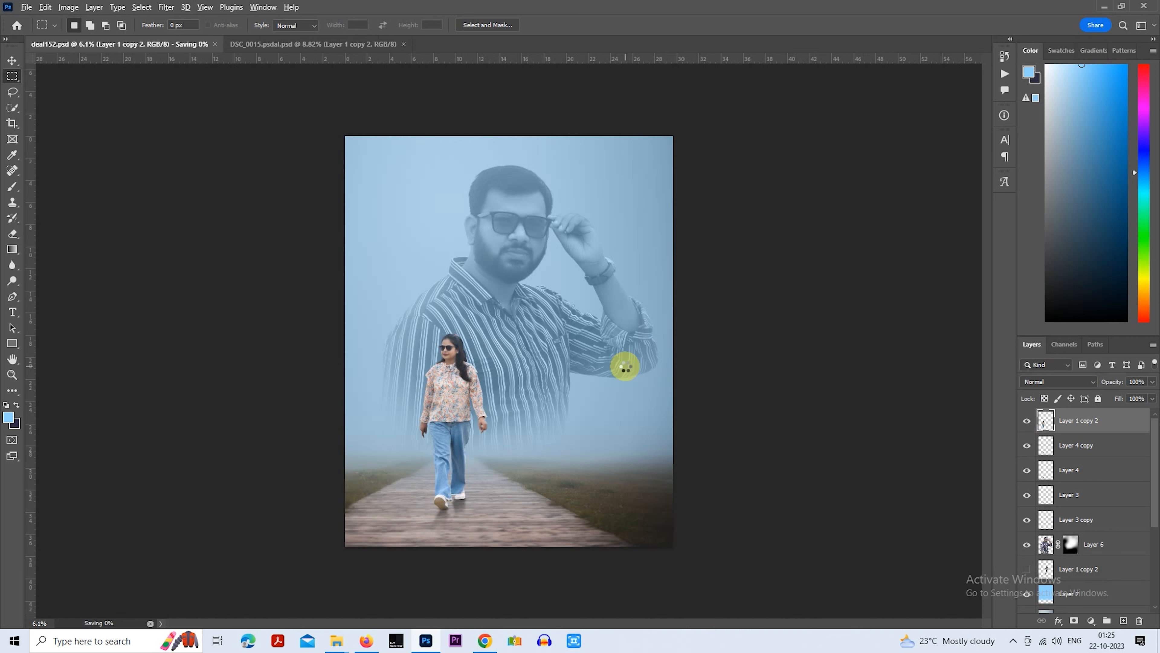
{"action": "key", "text": "ctrl+shift+alt+e"}
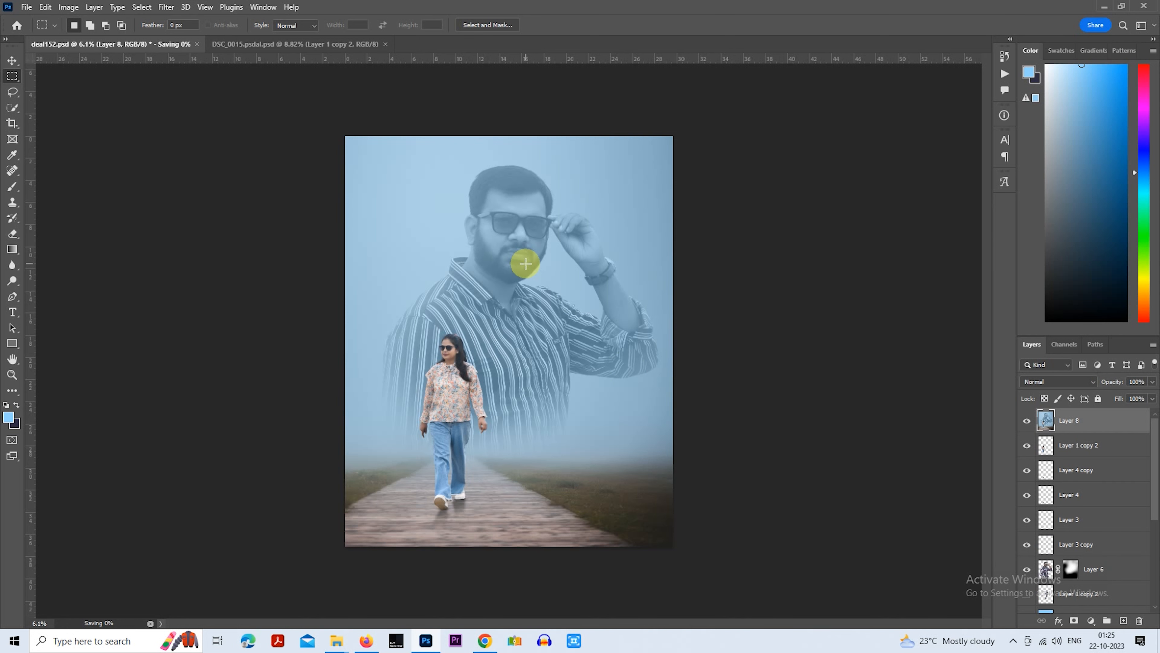
{"action": "scroll", "coordinate": [526, 264], "scroll_direction": "down", "scroll_amount": 1}
{"action": "scroll", "coordinate": [526, 263], "scroll_direction": "up", "scroll_amount": 1}
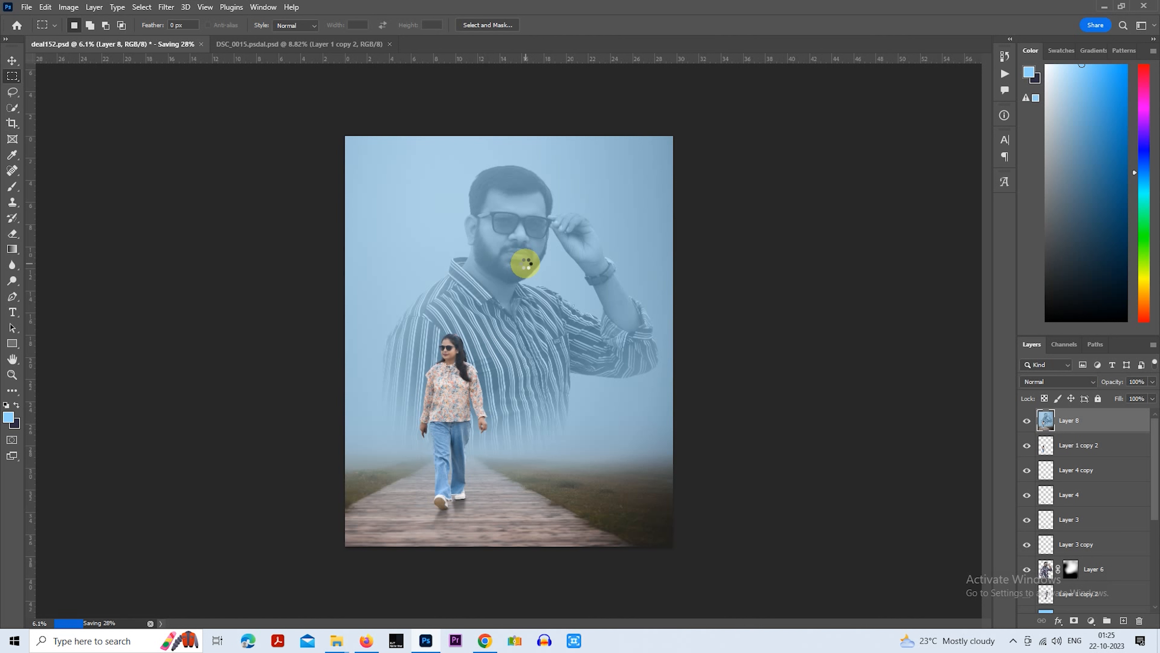
Apply the aaba2 preset to the merged layer in Camera Raw and set the Color Mixer's Blues saturation to +26
{"action": "key", "text": "ctrl+shift+a"}
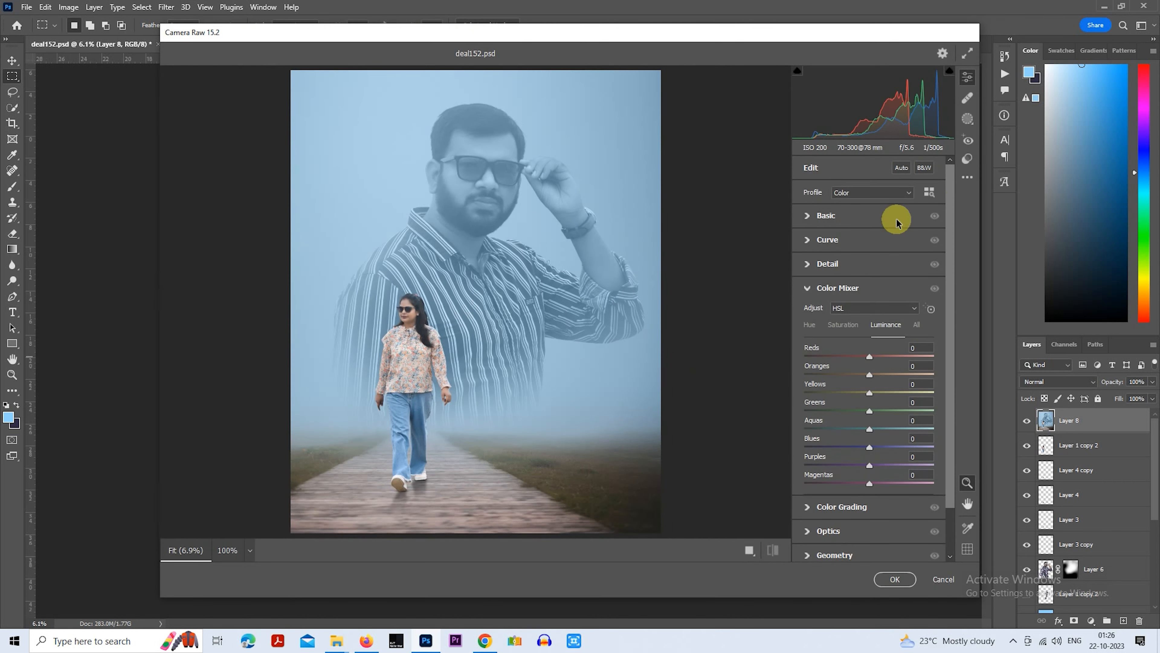
{"action": "left_click", "coordinate": [967, 160]}
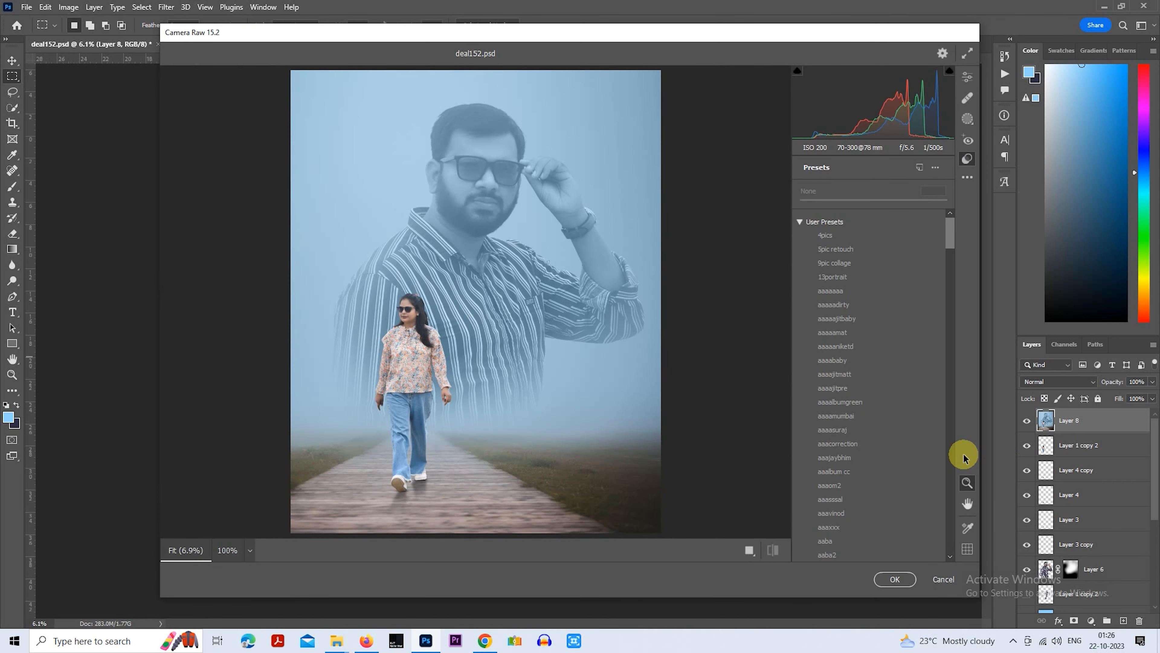
{"action": "left_click", "coordinate": [836, 554]}
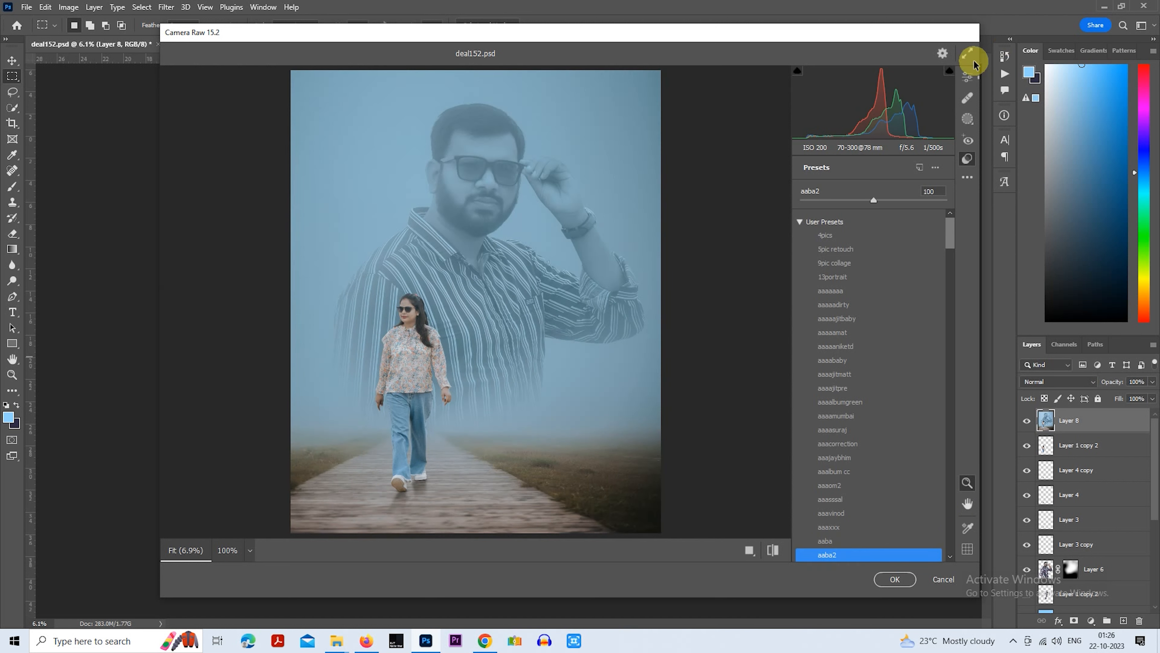
{"action": "left_click", "coordinate": [967, 77]}
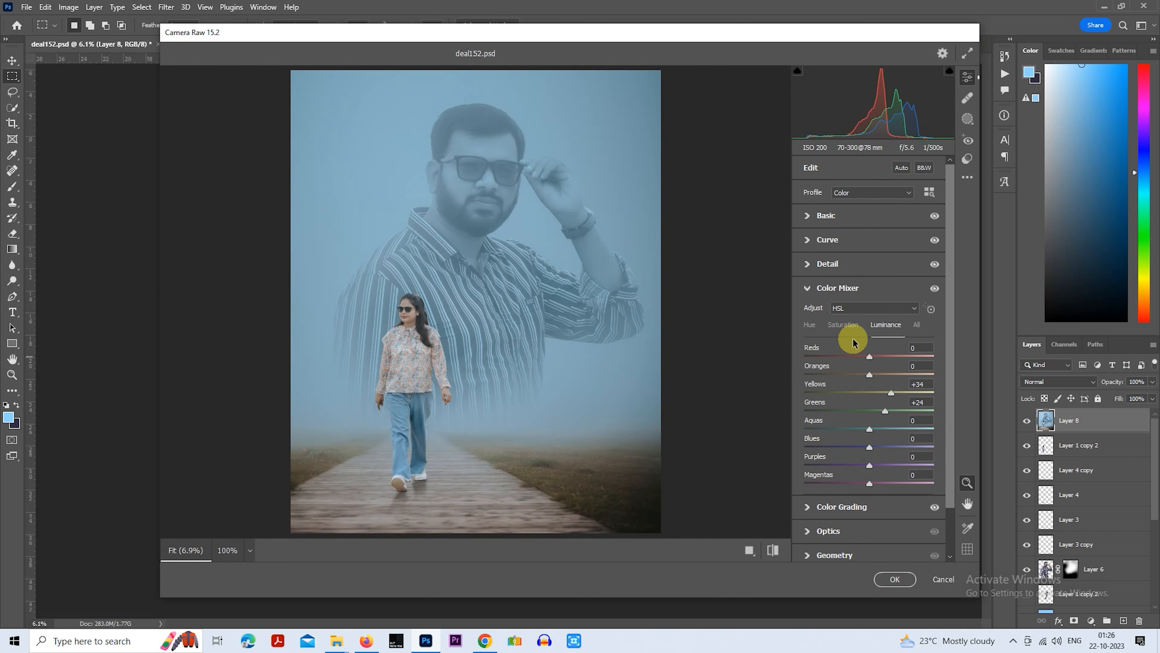
{"action": "left_click", "coordinate": [844, 325]}
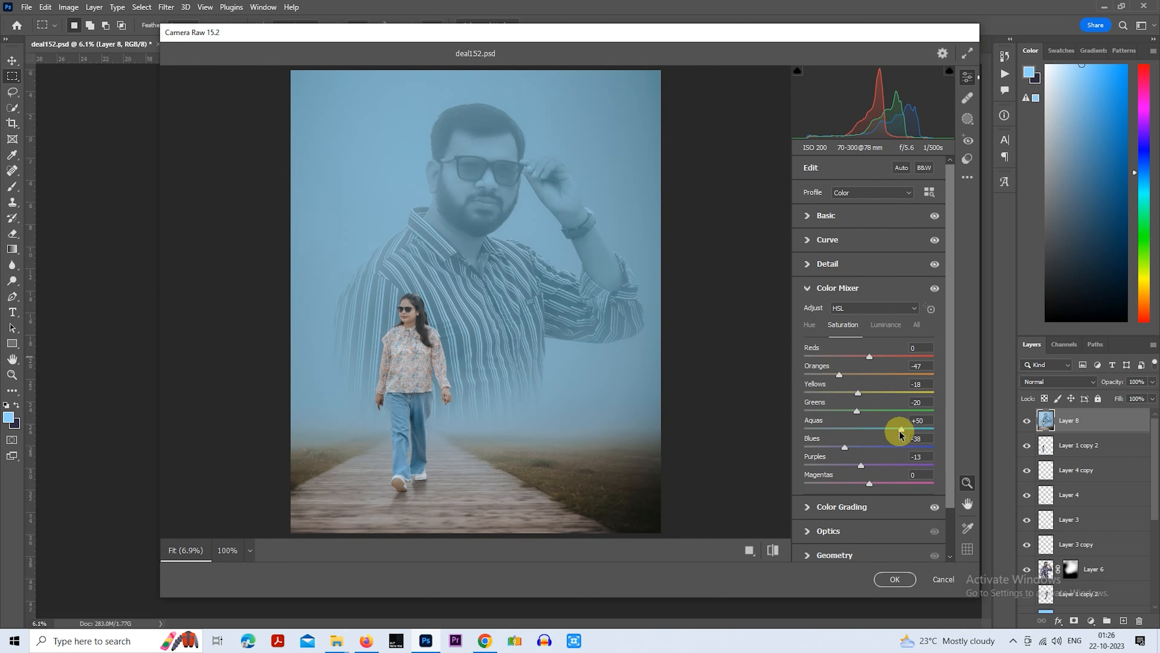
{"action": "left_click", "coordinate": [902, 447]}
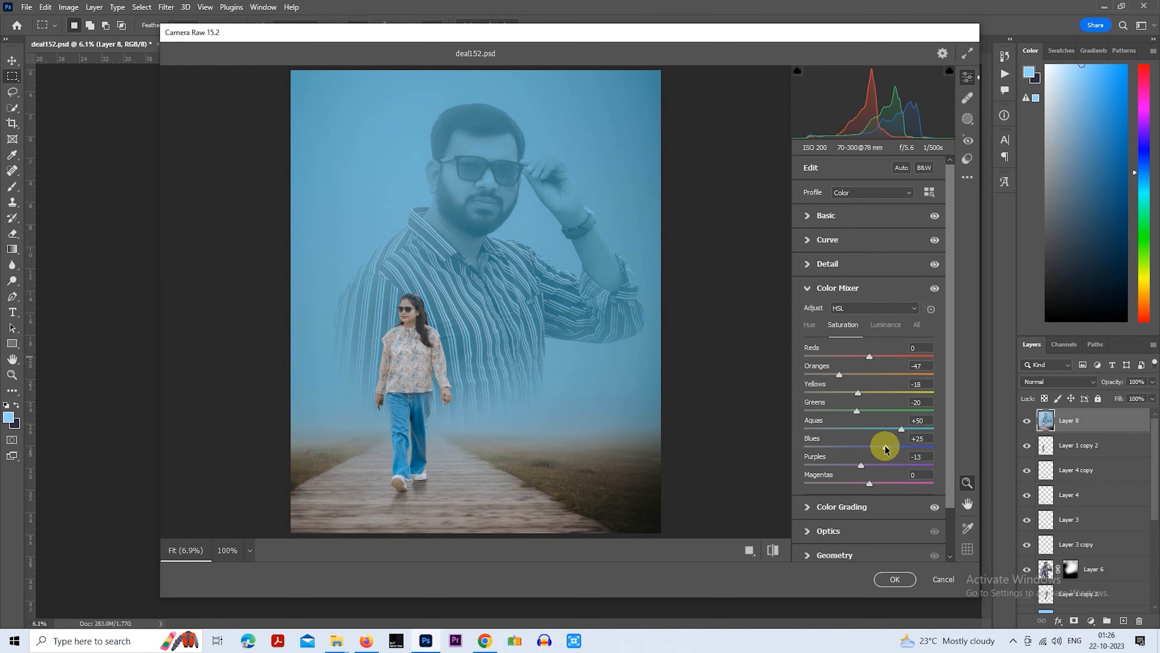
Adjust the Basic tones: Exposure -0.15, Contrast -50, Shadows about +79, Whites -76 and Blacks -29
{"action": "left_click", "coordinate": [807, 216]}
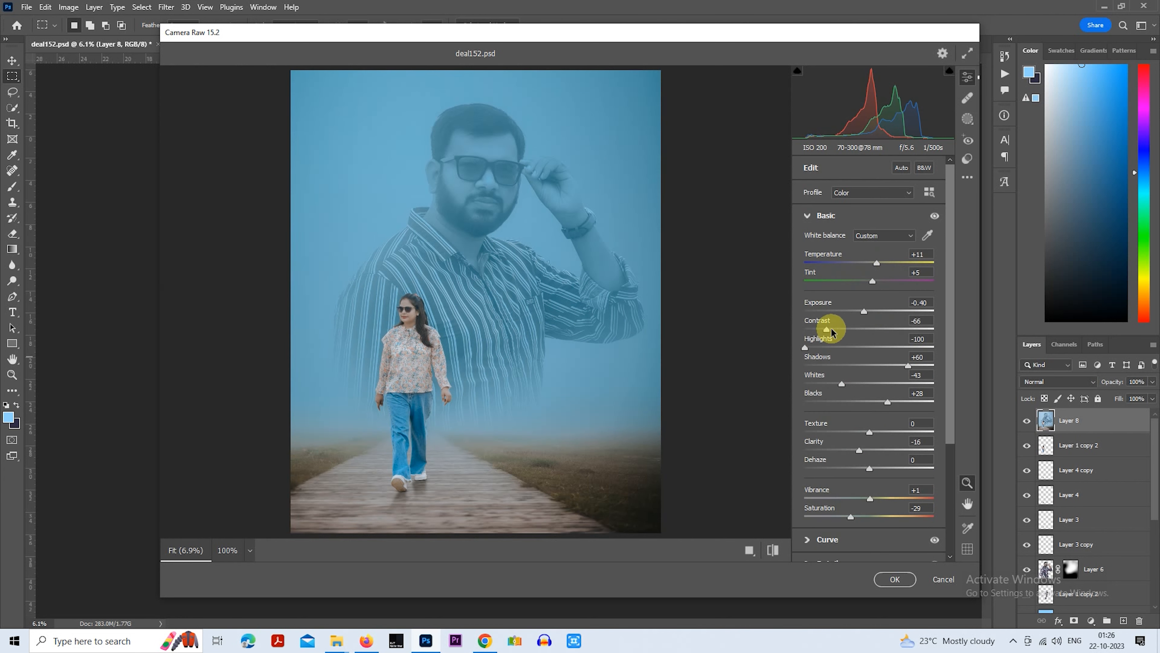
{"action": "left_click_drag", "start_coordinate": [829, 332], "coordinate": [848, 332]}
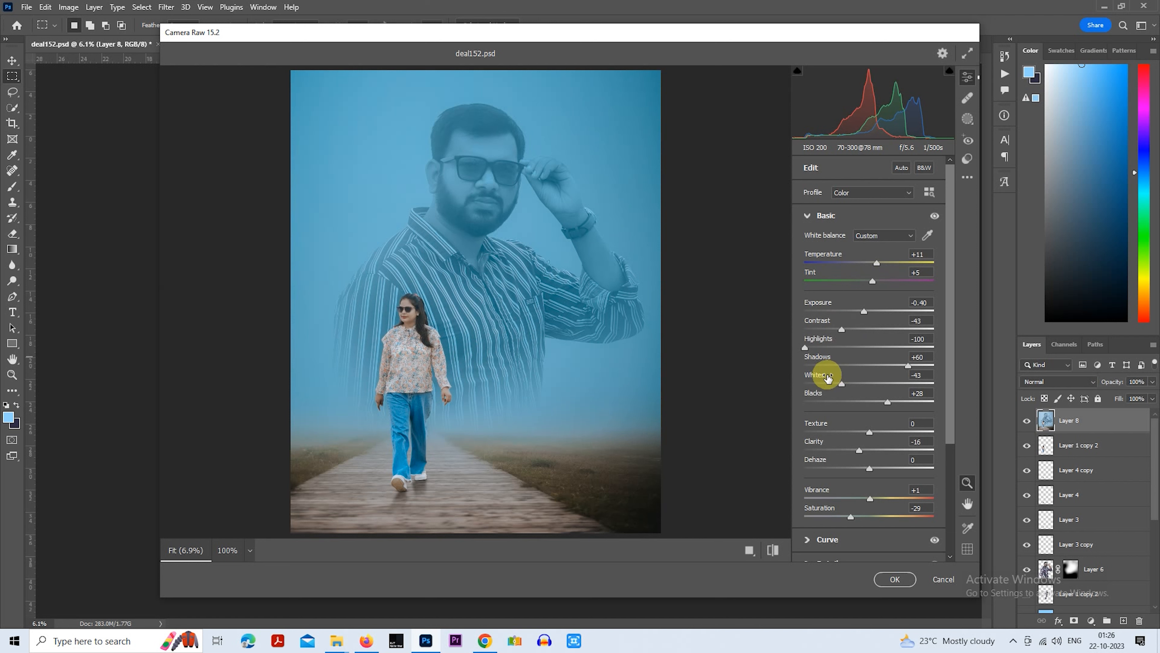
{"action": "left_click", "coordinate": [821, 384]}
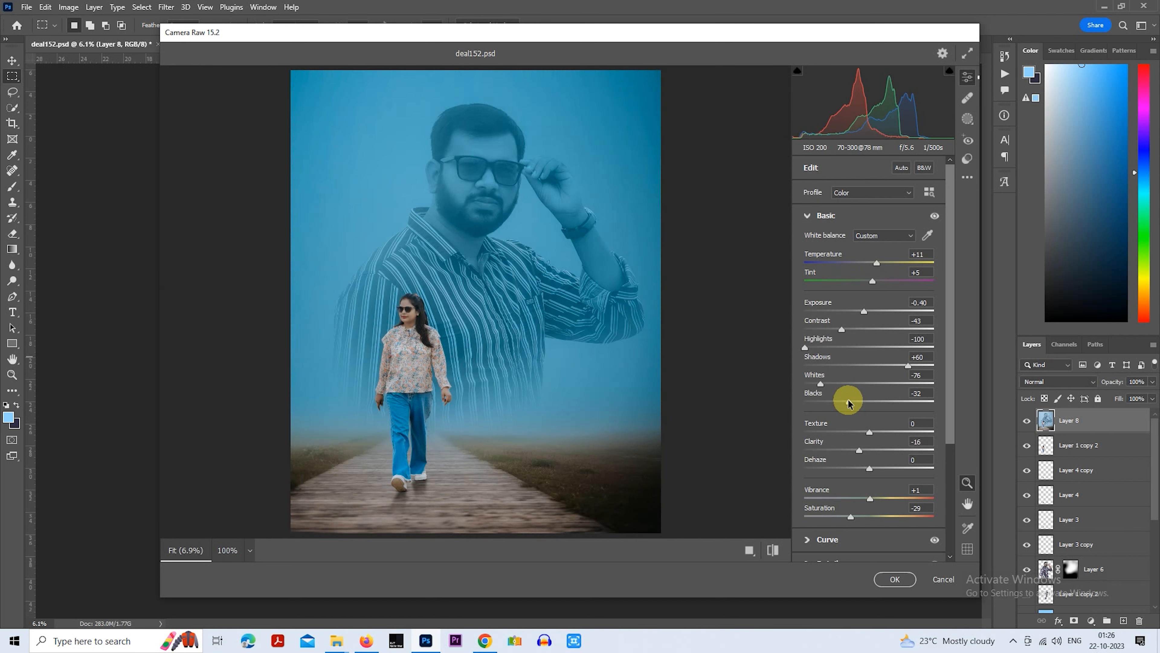
{"action": "left_click_drag", "start_coordinate": [852, 404], "coordinate": [851, 402]}
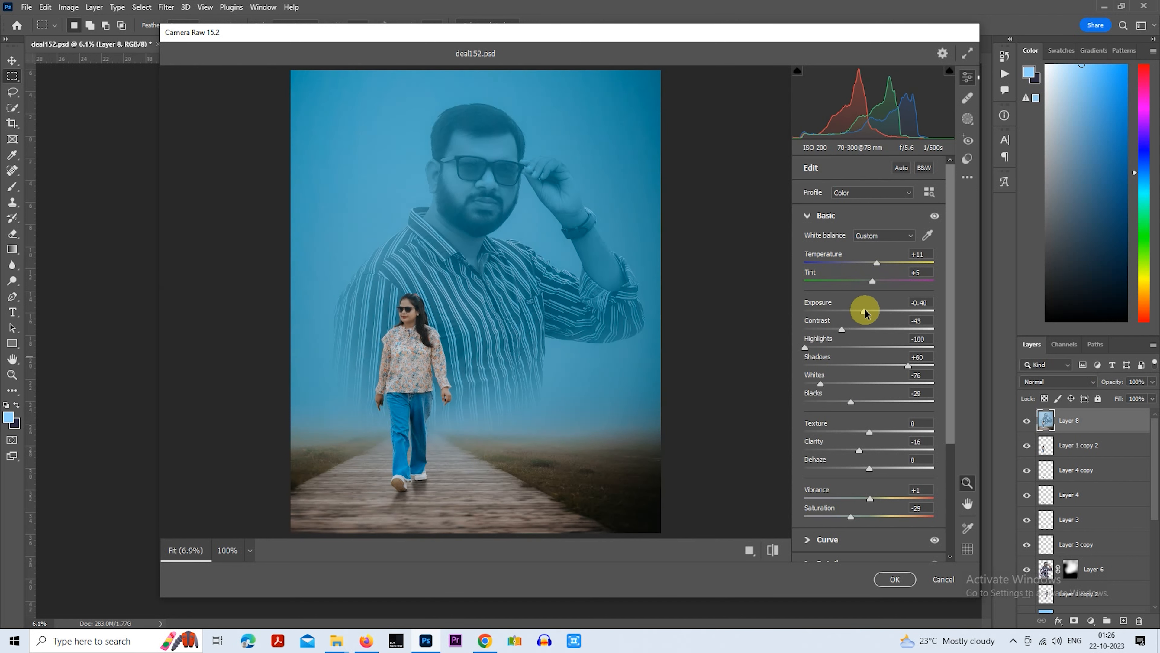
{"action": "left_click_drag", "start_coordinate": [865, 312], "coordinate": [871, 311]}
{"action": "left_click", "coordinate": [829, 329]}
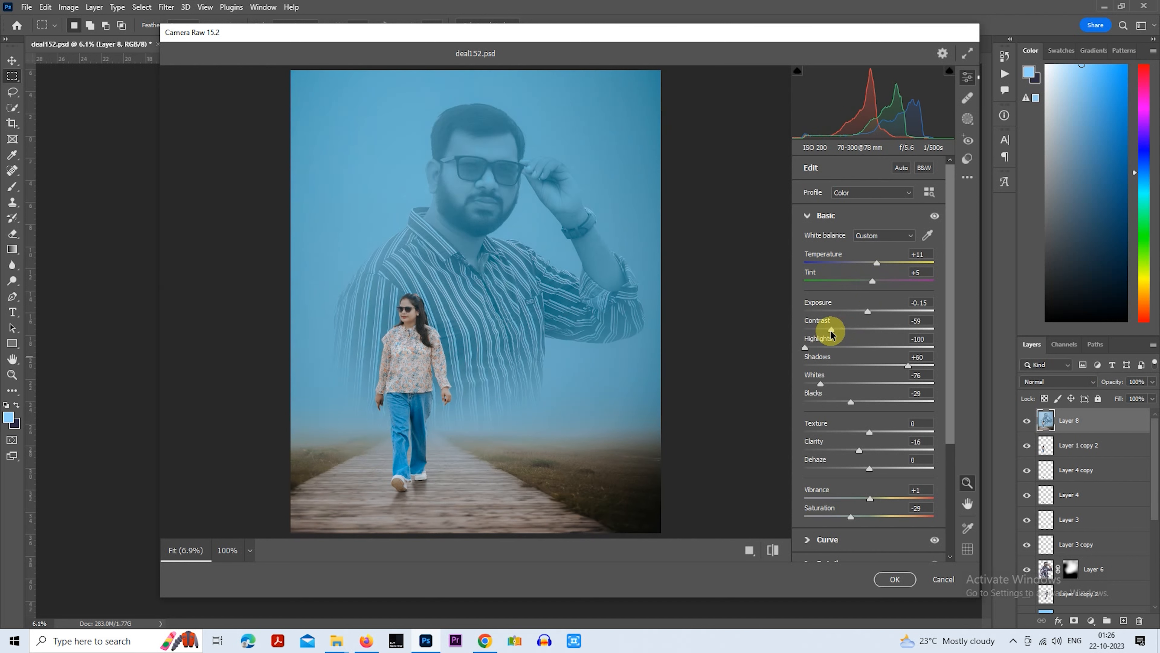
{"action": "left_click_drag", "start_coordinate": [919, 367], "coordinate": [921, 369]}
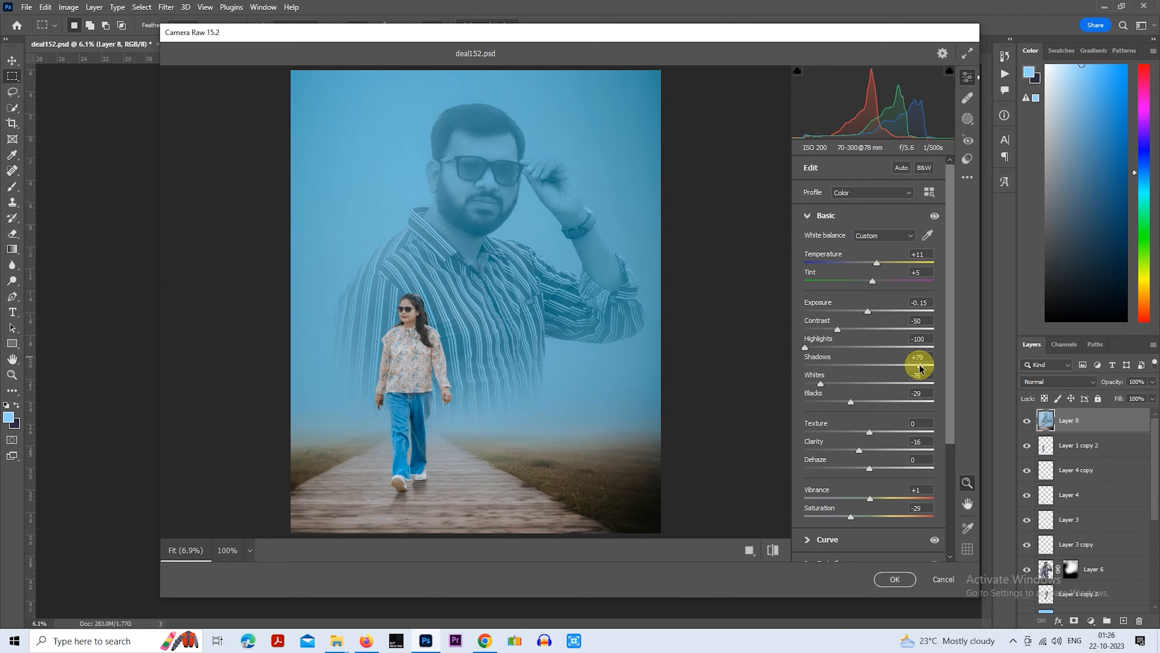
{"action": "left_click", "coordinate": [807, 215]}
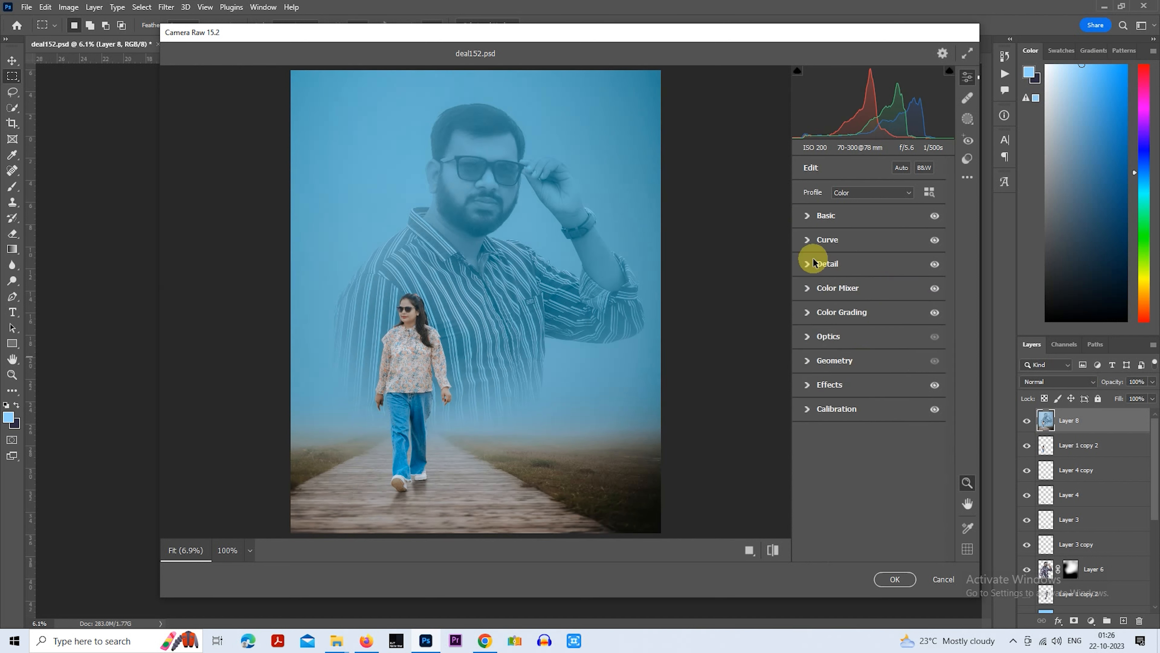
Set the Vignetting effect to -15
{"action": "left_click", "coordinate": [807, 385]}
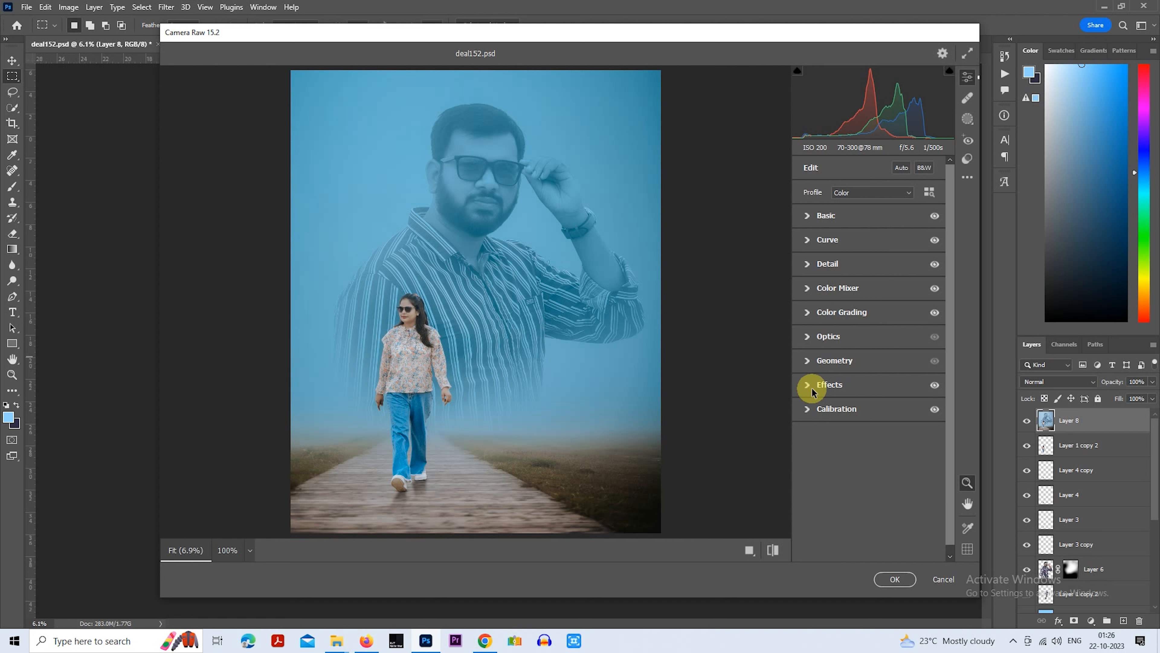
{"action": "left_click_drag", "start_coordinate": [858, 437], "coordinate": [859, 438]}
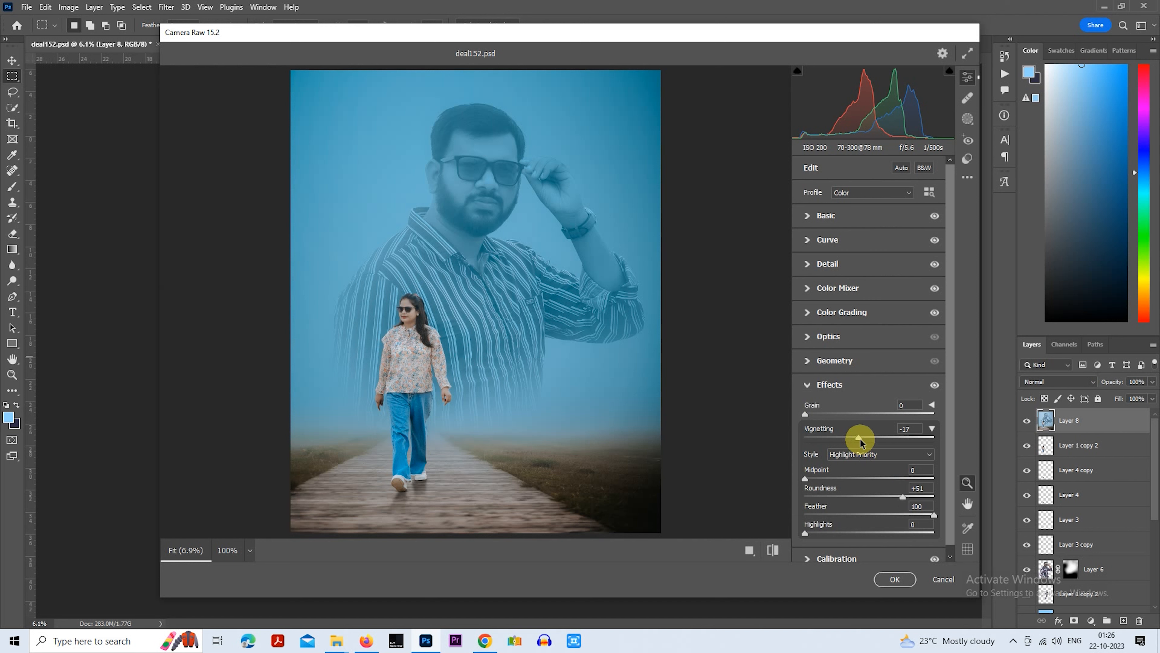
{"action": "left_click_drag", "start_coordinate": [860, 438], "coordinate": [858, 437]}
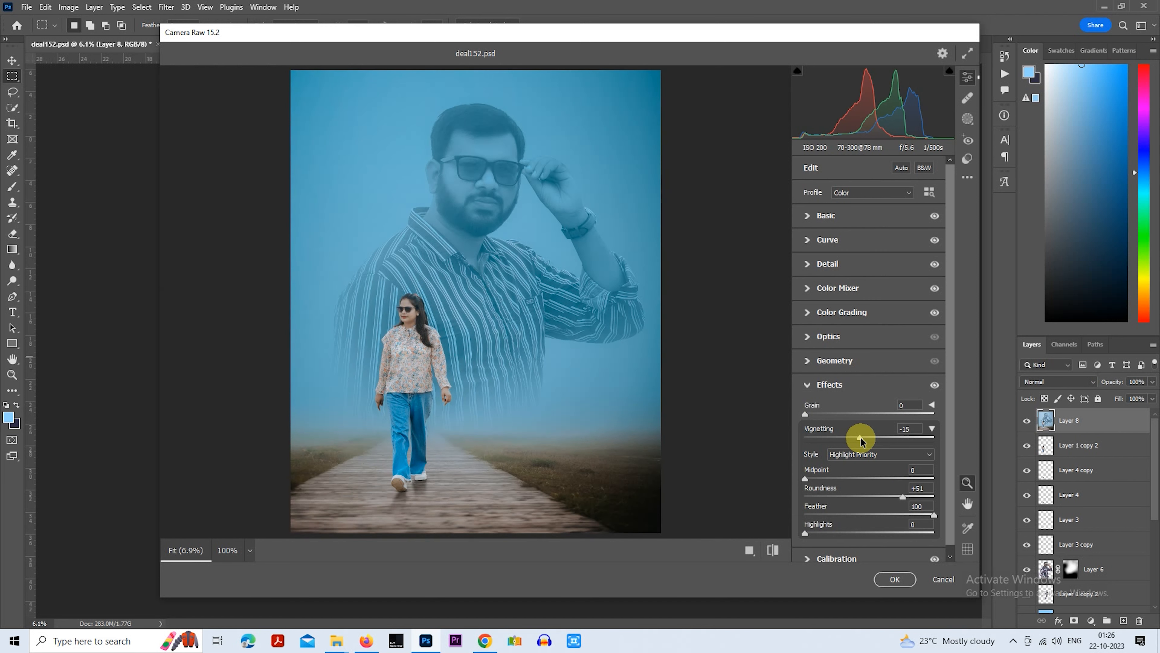
Lower the Blues saturation in the Color Mixer and fine-tune the Oranges luminance
{"action": "left_click", "coordinate": [807, 287]}
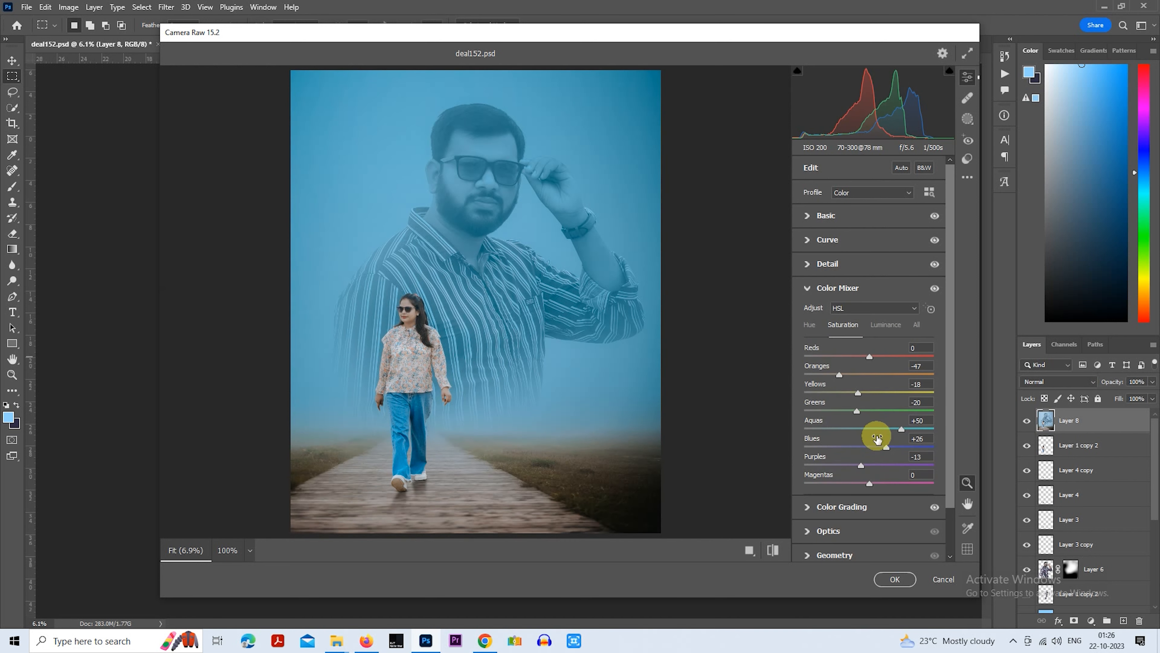
{"action": "left_click_drag", "start_coordinate": [875, 450], "coordinate": [868, 446]}
{"action": "left_click", "coordinate": [885, 325]}
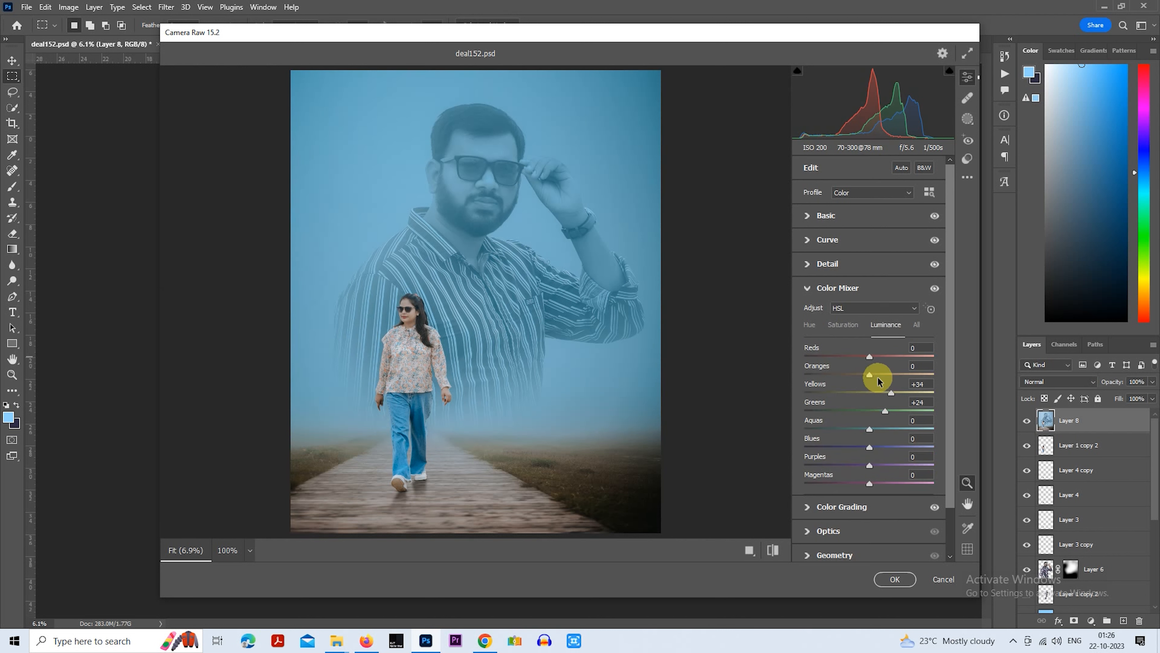
{"action": "left_click_drag", "start_coordinate": [881, 373], "coordinate": [876, 375]}
Set the Basic Contrast to -23 and apply the Camera Raw grading to Layer 8
{"action": "left_click", "coordinate": [809, 215]}
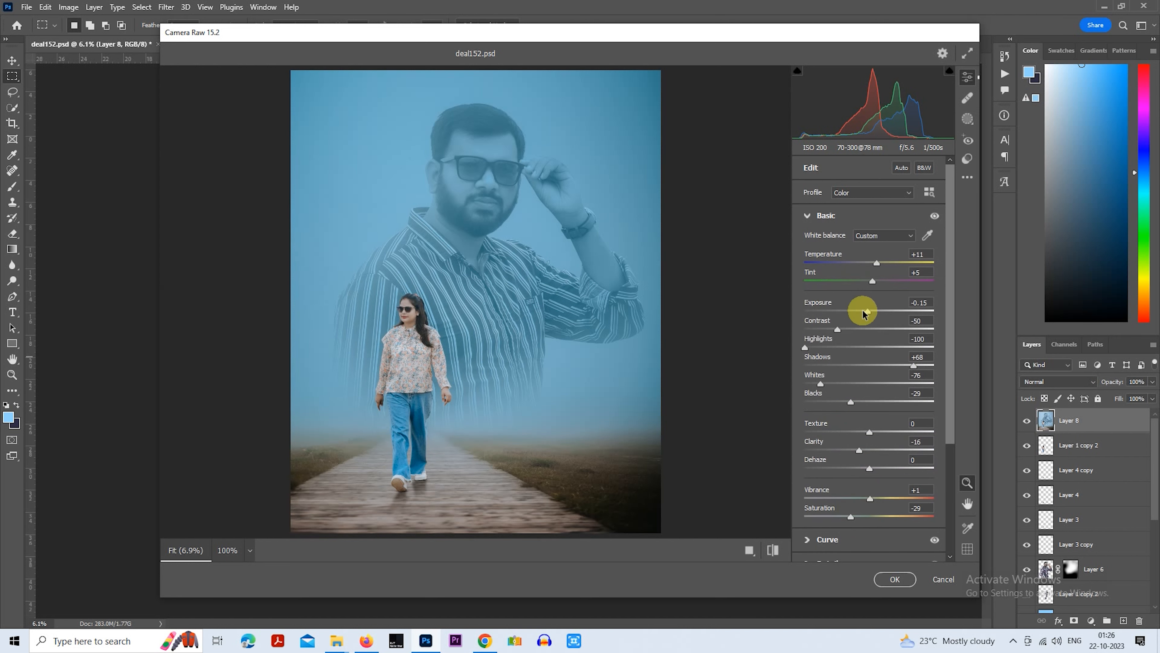
{"action": "left_click", "coordinate": [865, 330]}
{"action": "left_click_drag", "start_coordinate": [871, 333], "coordinate": [853, 334]}
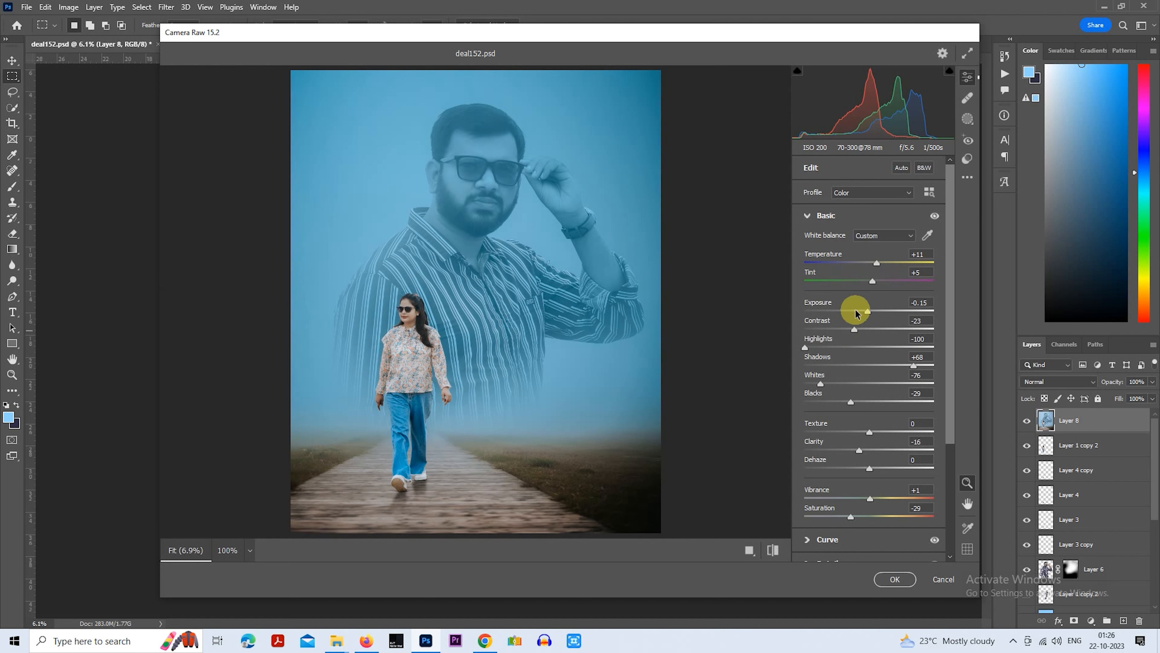
{"action": "left_click", "coordinate": [894, 579]}
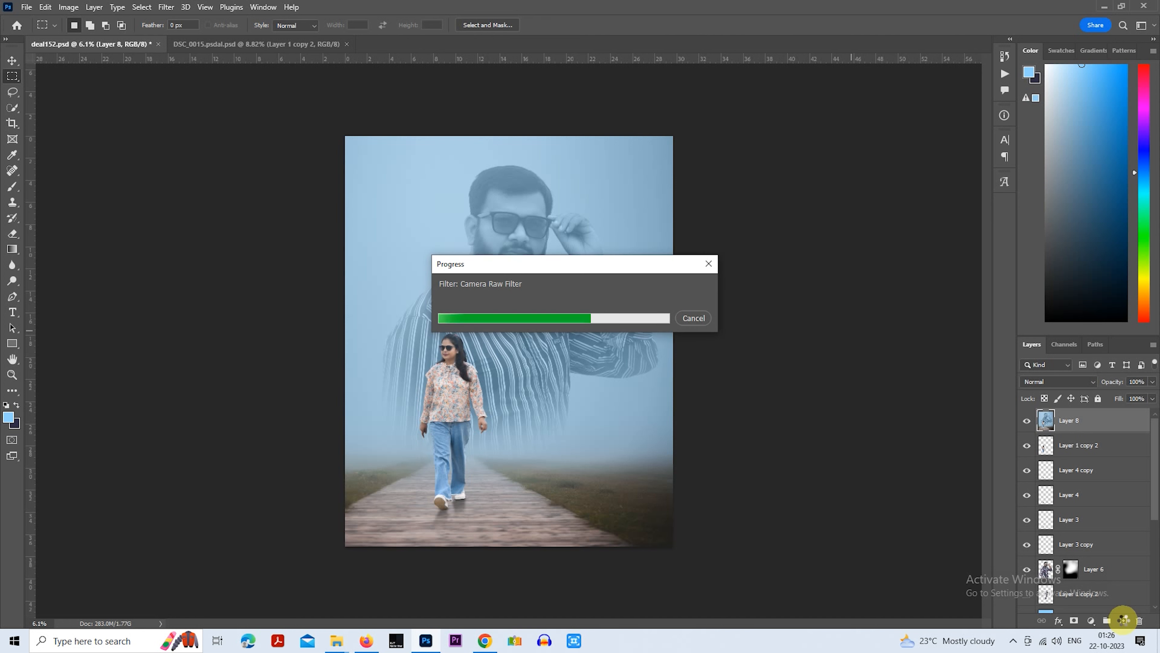
Create a new layer above Layer 8 and set the Brush foreground color to white (ffffff)
{"action": "left_click", "coordinate": [1124, 620]}
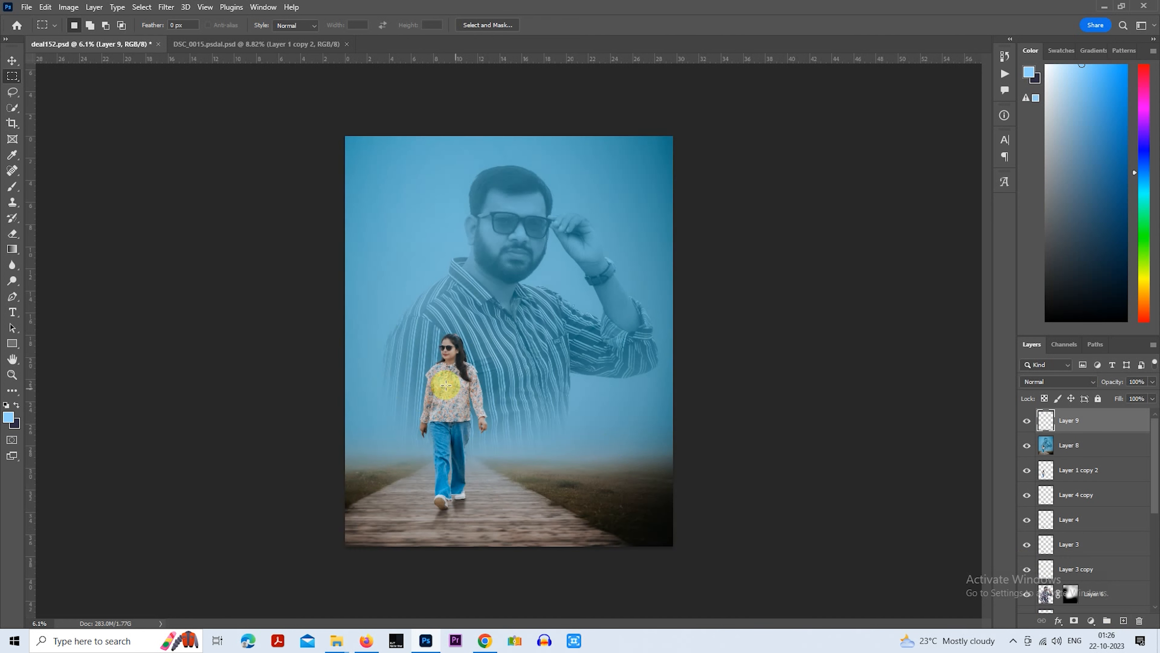
{"action": "left_click", "coordinate": [13, 186]}
{"action": "left_click", "coordinate": [16, 405]}
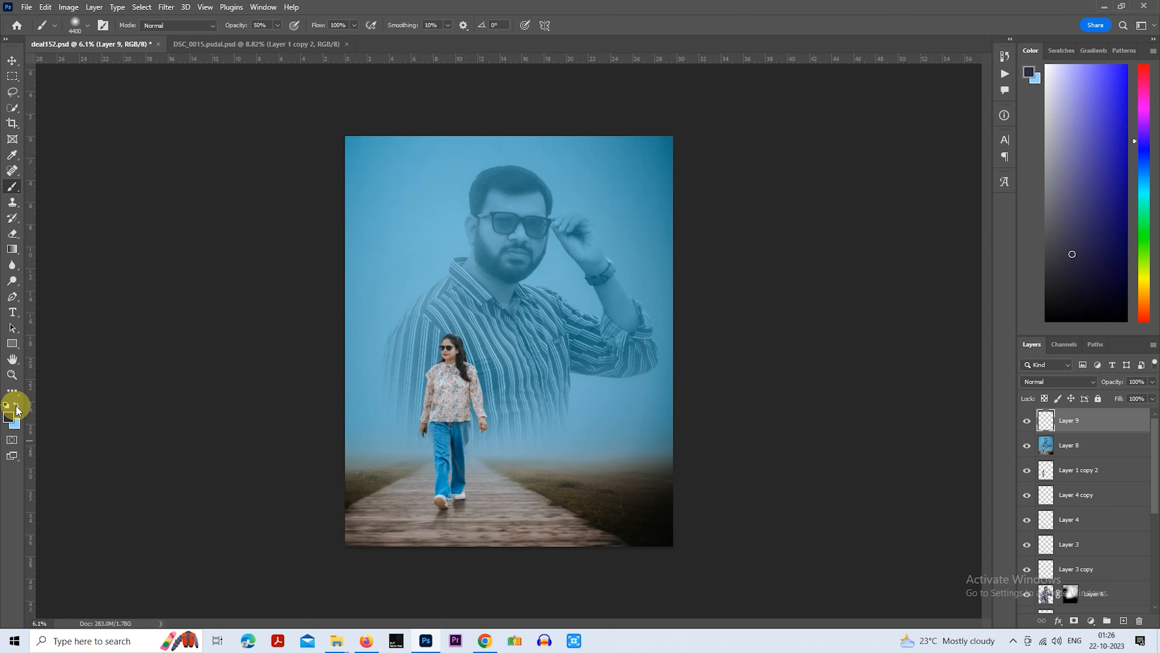
{"action": "left_click", "coordinate": [8, 417]}
{"action": "left_click_drag", "start_coordinate": [869, 298], "coordinate": [781, 115]}
{"action": "left_click", "coordinate": [1087, 184]}
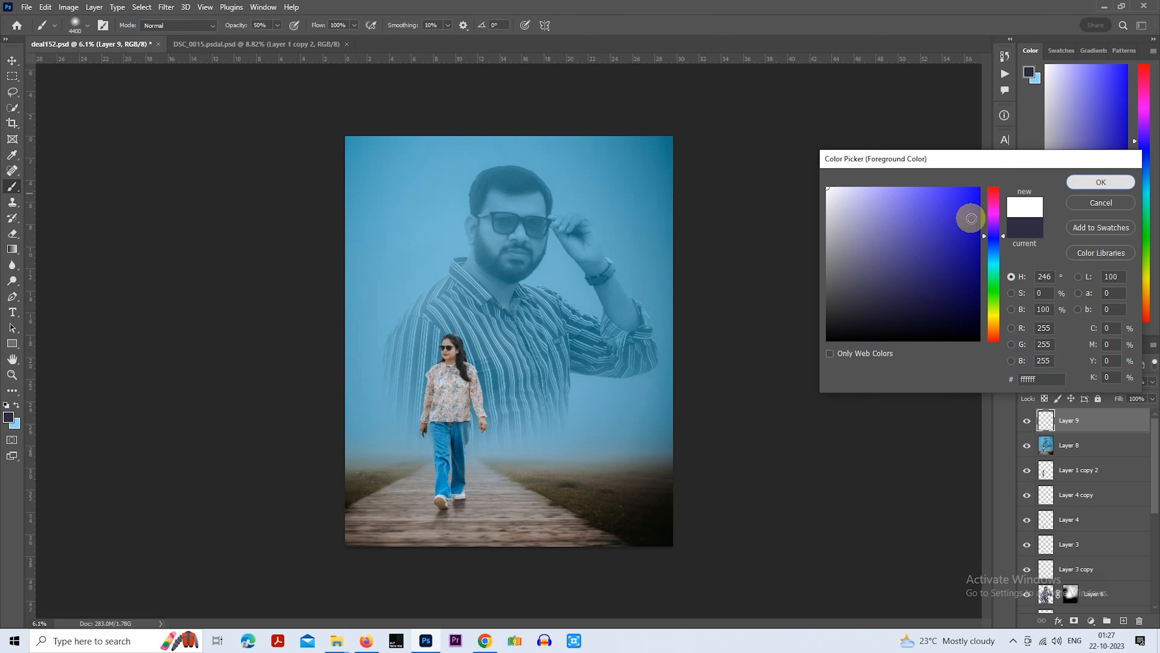
Paint one large soft white dab over the middle of the image with the brush opacity at 100%
{"action": "left_click", "coordinate": [515, 342]}
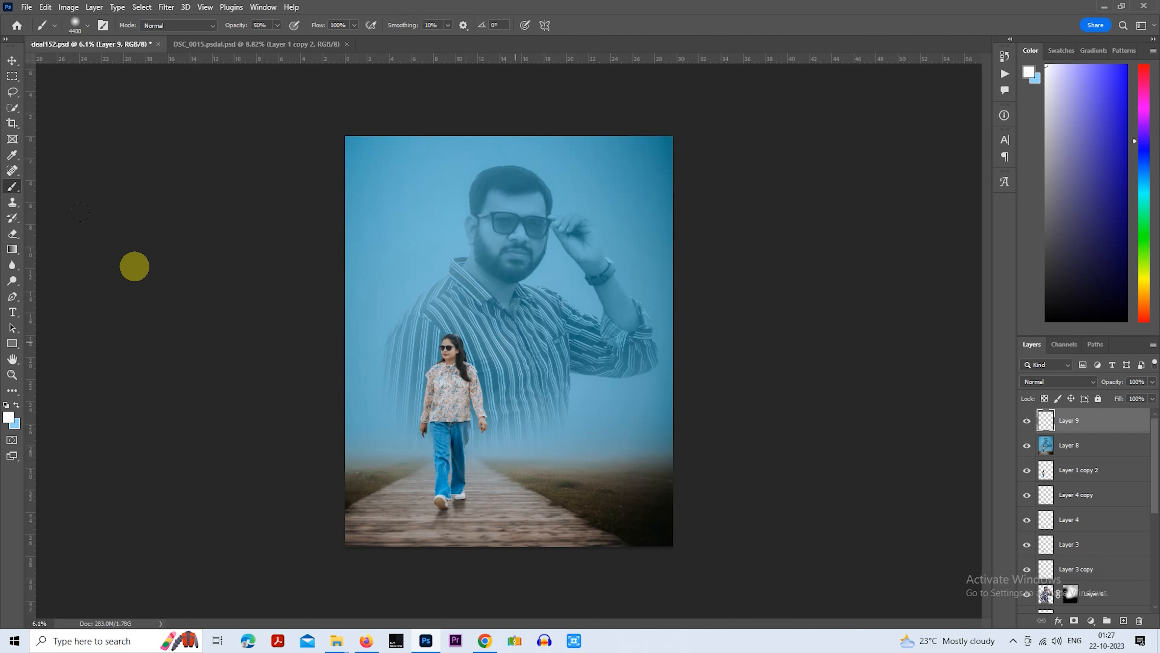
{"action": "key", "text": "ctrl+z"}
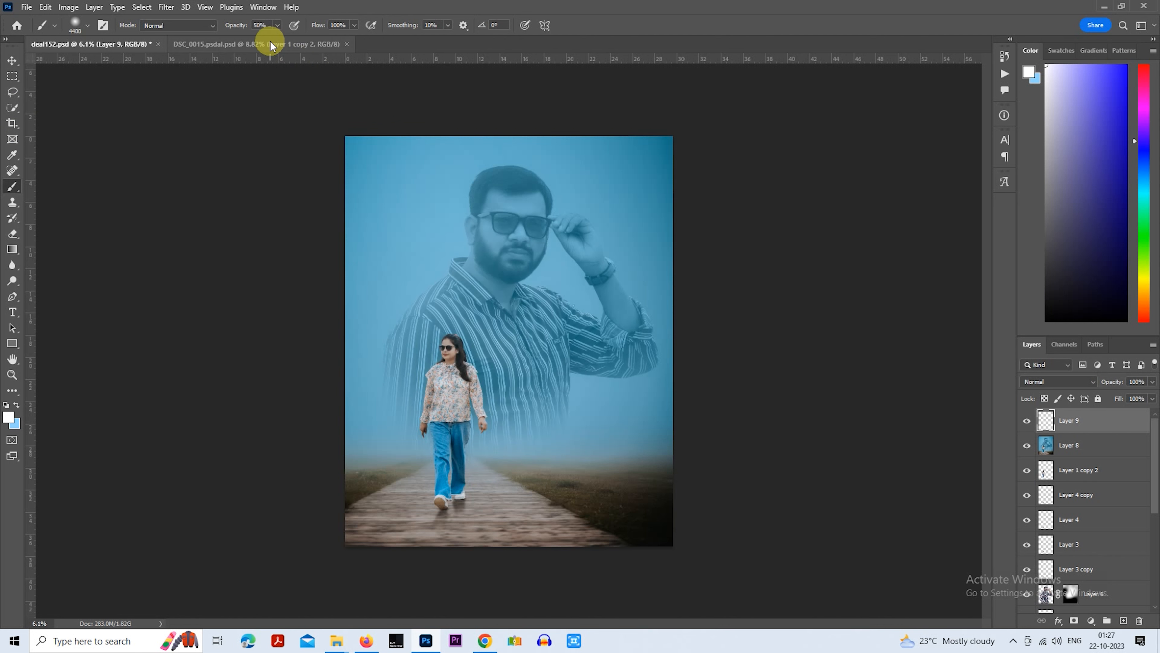
{"action": "left_click", "coordinate": [277, 26]}
{"action": "left_click_drag", "start_coordinate": [276, 40], "coordinate": [329, 39]}
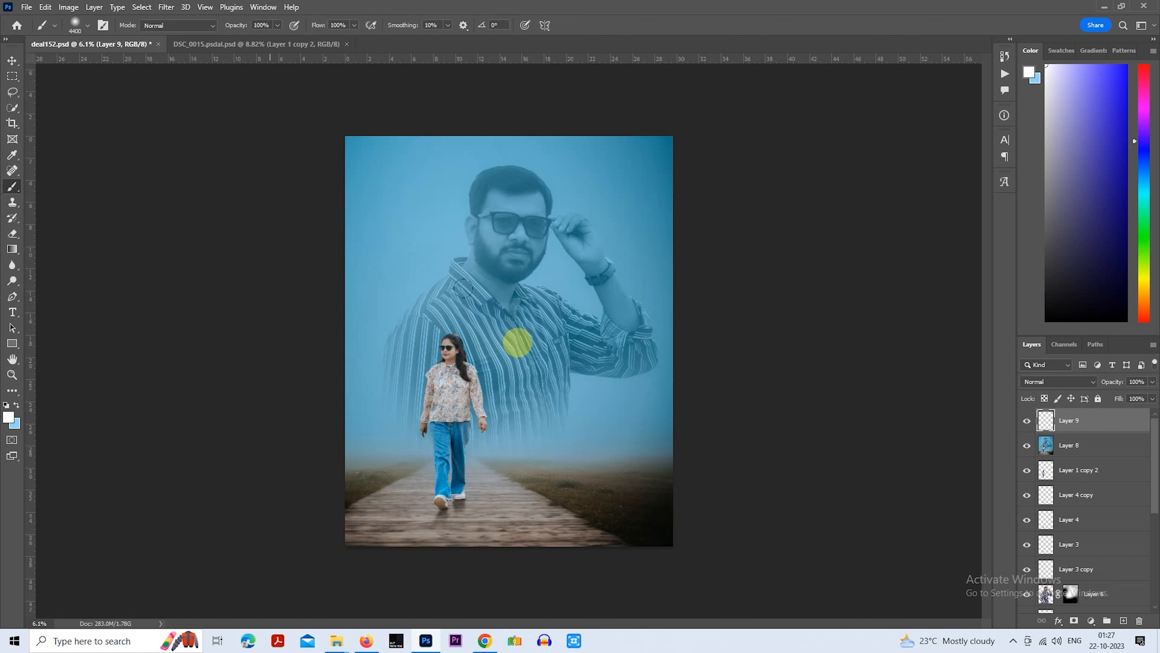
{"action": "left_click", "coordinate": [517, 341]}
Free-transform the white glow onto the image's upper-left corner, enlarging it to about 252%
{"action": "left_click", "coordinate": [13, 79]}
{"action": "scroll", "coordinate": [626, 285], "scroll_direction": "down", "scroll_amount": 1}
{"action": "right_click", "coordinate": [532, 271]}
{"action": "left_click", "coordinate": [566, 378]}
{"action": "left_click_drag", "start_coordinate": [566, 378], "coordinate": [449, 189]}
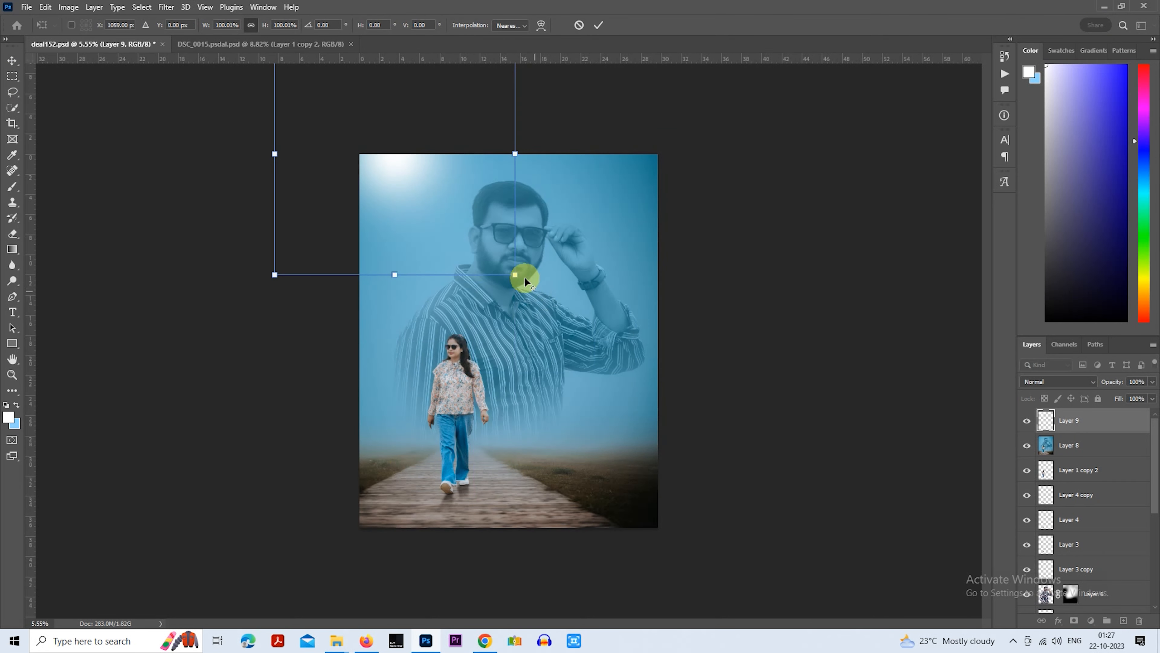
{"action": "left_click_drag", "start_coordinate": [514, 272], "coordinate": [737, 527]}
{"action": "left_click_drag", "start_coordinate": [627, 329], "coordinate": [605, 409]}
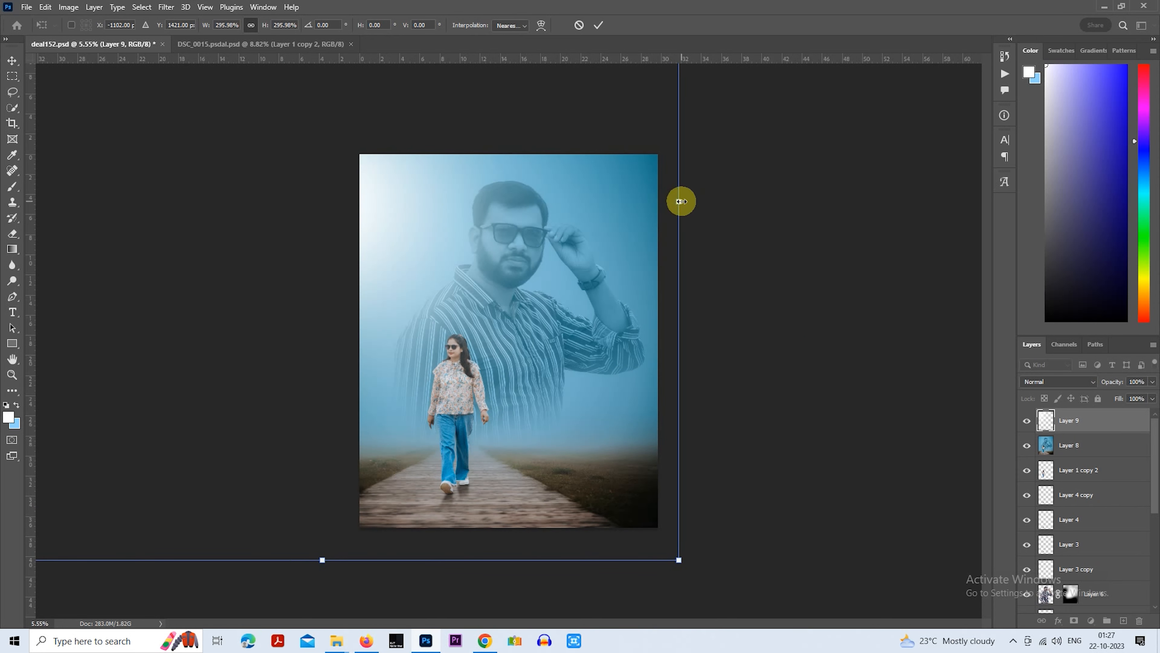
{"action": "left_click_drag", "start_coordinate": [681, 202], "coordinate": [600, 215]}
{"action": "mouse_move", "coordinate": [491, 264]}
{"action": "left_mouse_down"}
{"action": "mouse_move", "coordinate": [512, 273]}
{"action": "mouse_move", "coordinate": [510, 261]}
{"action": "left_mouse_up"}
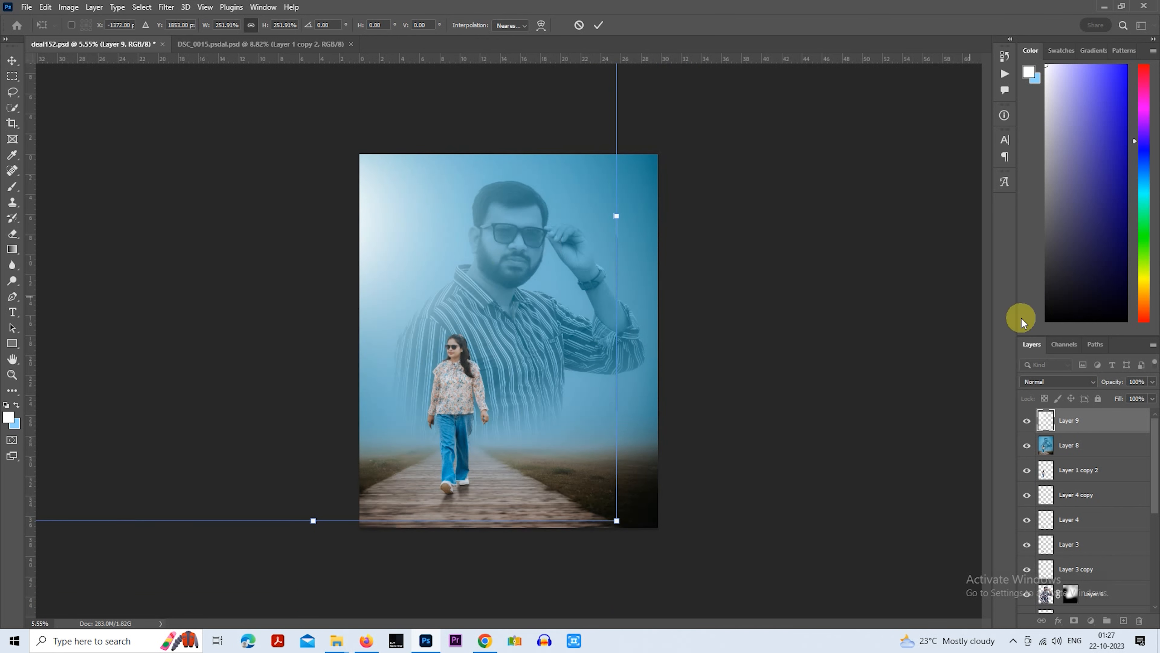
Lower the white glow layer's opacity to 80%
{"action": "left_click", "coordinate": [1111, 383]}
{"action": "mouse_move", "coordinate": [1106, 386]}
{"action": "left_mouse_down"}
{"action": "mouse_move", "coordinate": [1060, 389]}
{"action": "mouse_move", "coordinate": [1098, 387]}
{"action": "left_mouse_up"}
{"action": "scroll", "coordinate": [676, 391], "scroll_direction": "up", "scroll_amount": 1}
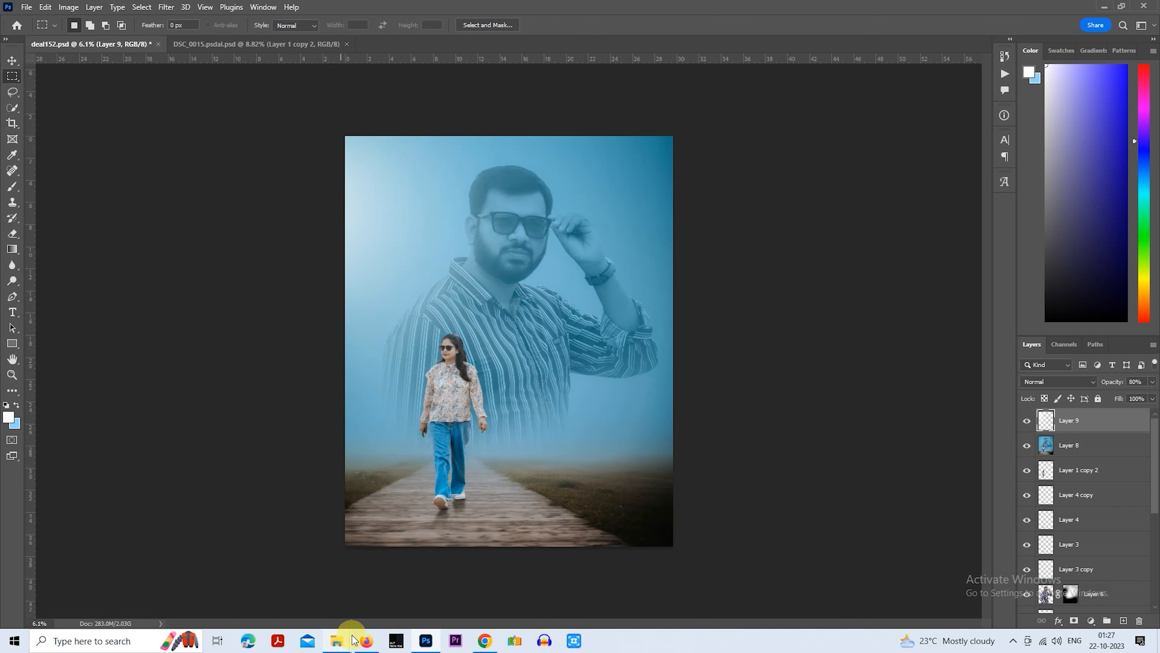
Place smoke png2.png from the ALEDITZ folder in Videos into the deal152.psd document
{"action": "mouse_move", "coordinate": [345, 645]}
{"action": "left_click", "coordinate": [187, 592]}
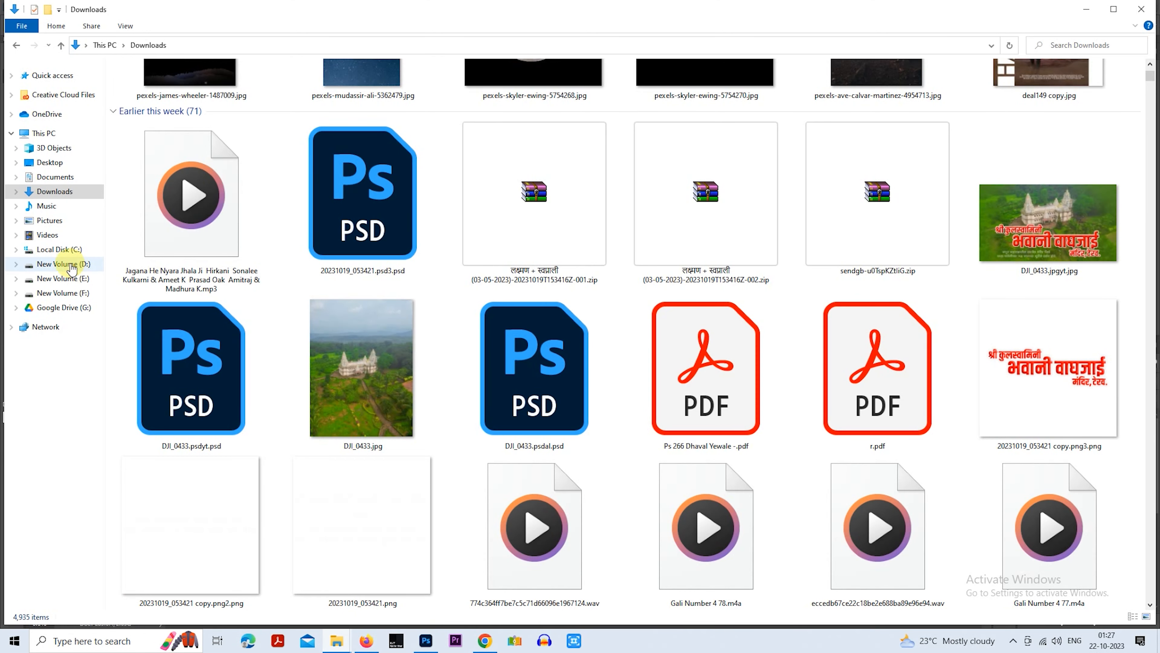
{"action": "left_click", "coordinate": [75, 238]}
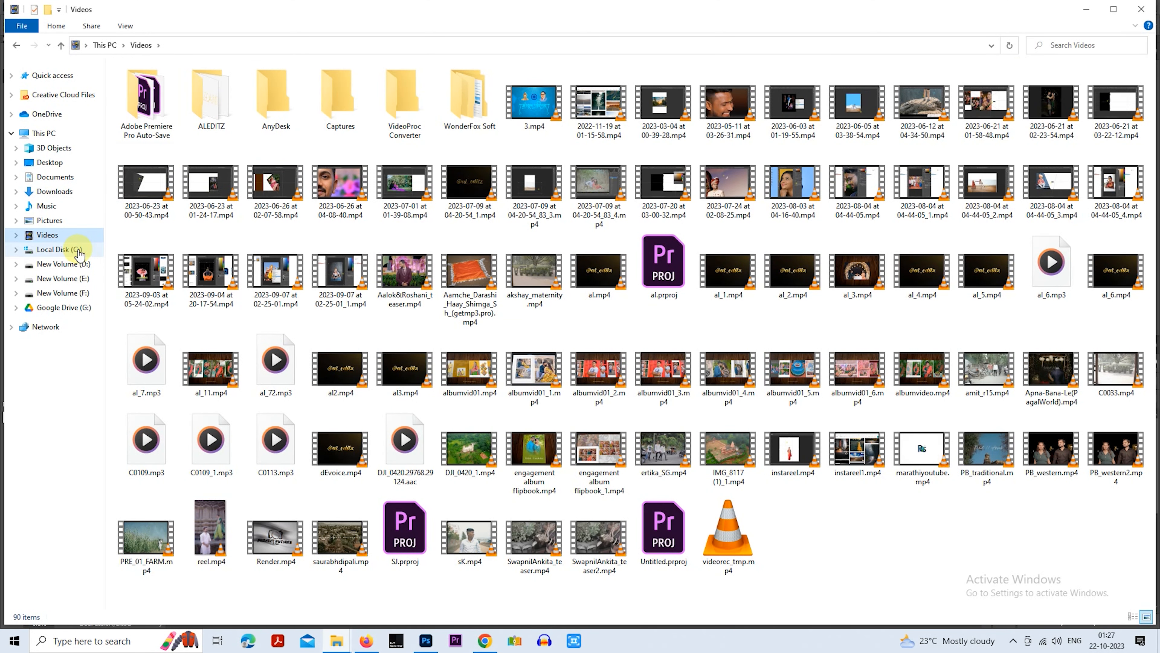
{"action": "double_click", "coordinate": [210, 103]}
{"action": "left_click", "coordinate": [412, 113]}
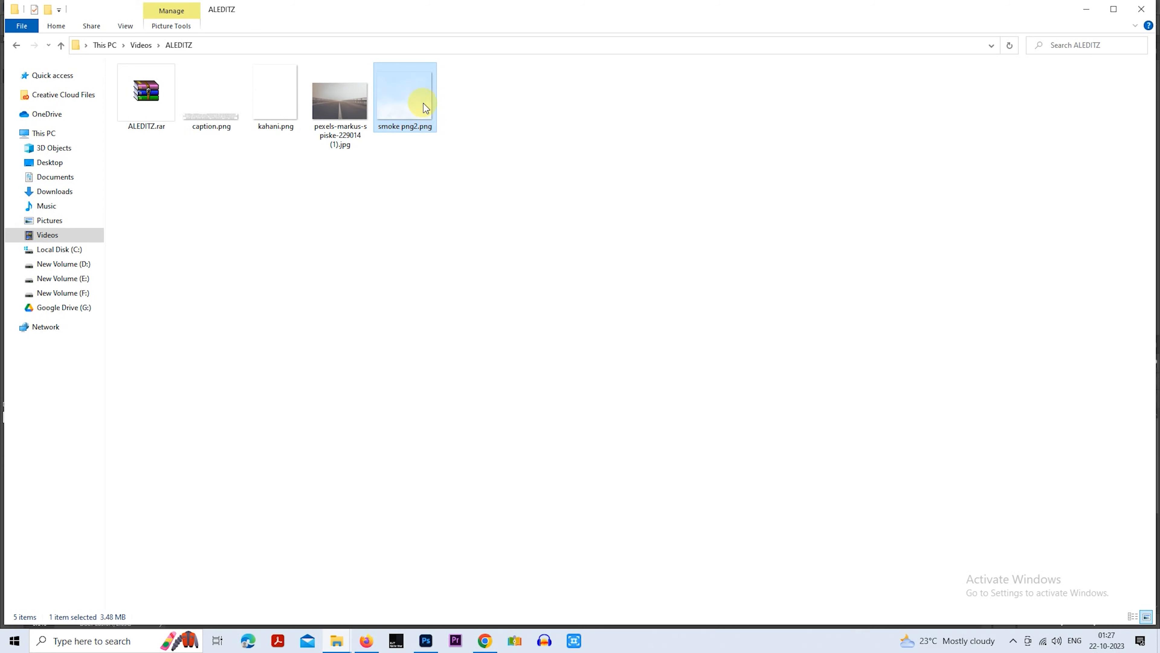
{"action": "left_click_drag", "start_coordinate": [425, 108], "coordinate": [651, 463]}
Move the smoke over the boardwalk at the image's lower edge and stretch it to about 222% width and 148% height
{"action": "left_click_drag", "start_coordinate": [510, 216], "coordinate": [496, 411]}
{"action": "left_click_drag", "start_coordinate": [629, 461], "coordinate": [671, 459]}
{"action": "left_click_drag", "start_coordinate": [591, 454], "coordinate": [595, 494]}
{"action": "left_click_drag", "start_coordinate": [510, 398], "coordinate": [509, 389]}
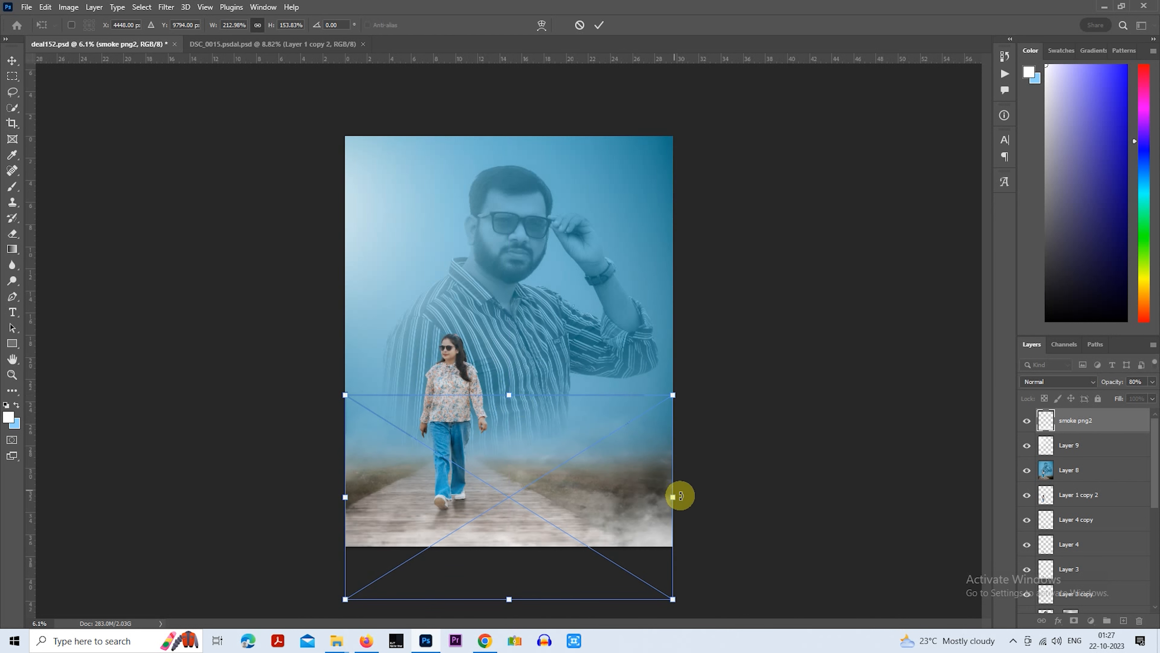
{"action": "left_click_drag", "start_coordinate": [671, 496], "coordinate": [685, 494]}
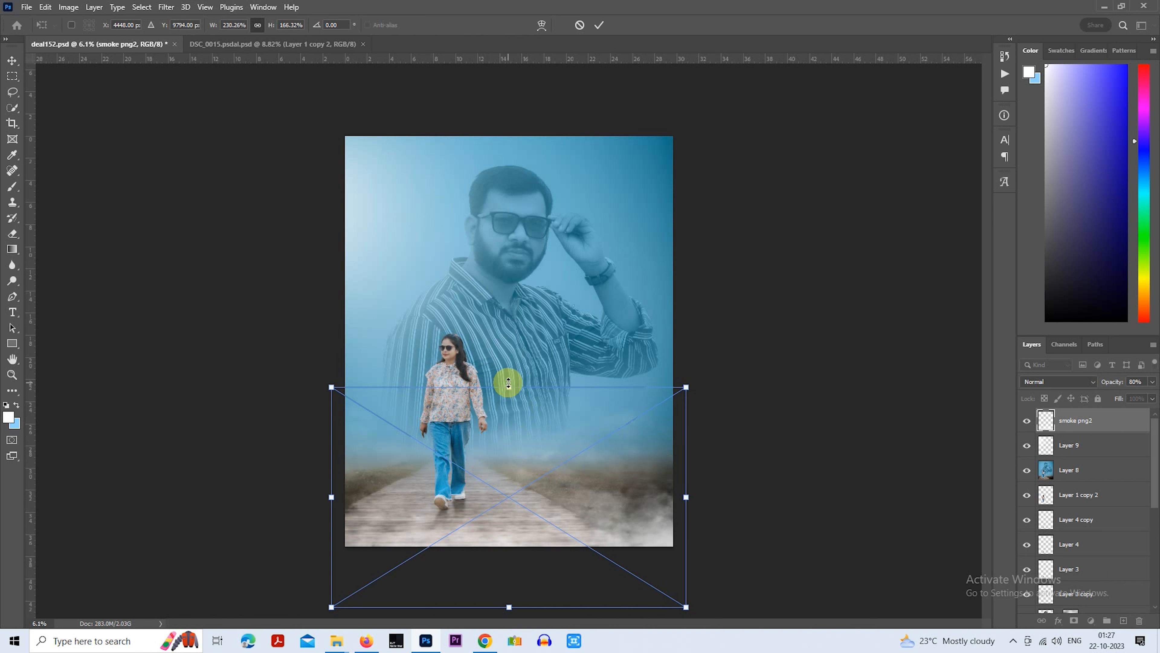
{"action": "left_click_drag", "start_coordinate": [509, 382], "coordinate": [509, 391]}
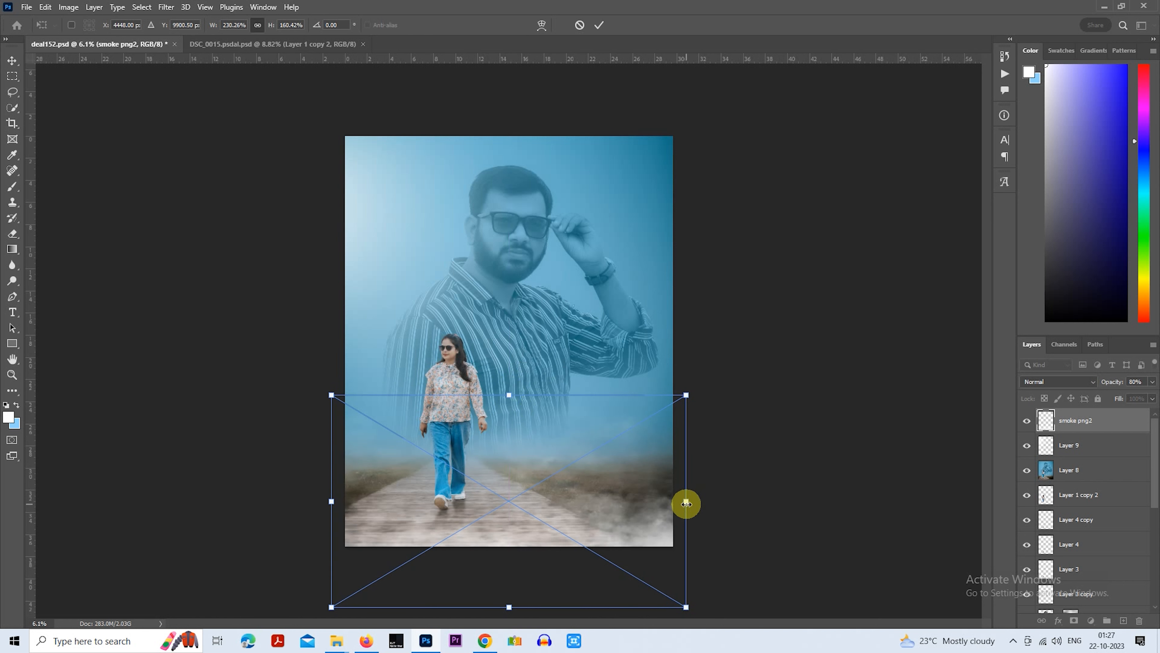
{"action": "left_click_drag", "start_coordinate": [686, 504], "coordinate": [680, 503]}
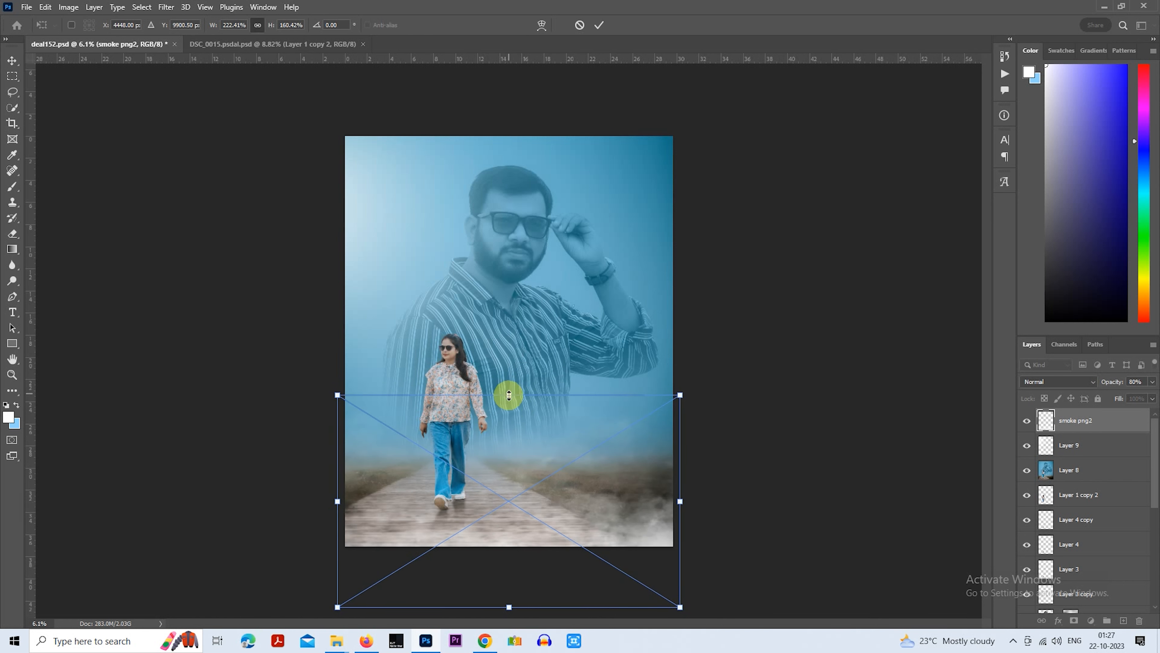
{"action": "left_click_drag", "start_coordinate": [509, 395], "coordinate": [509, 403]}
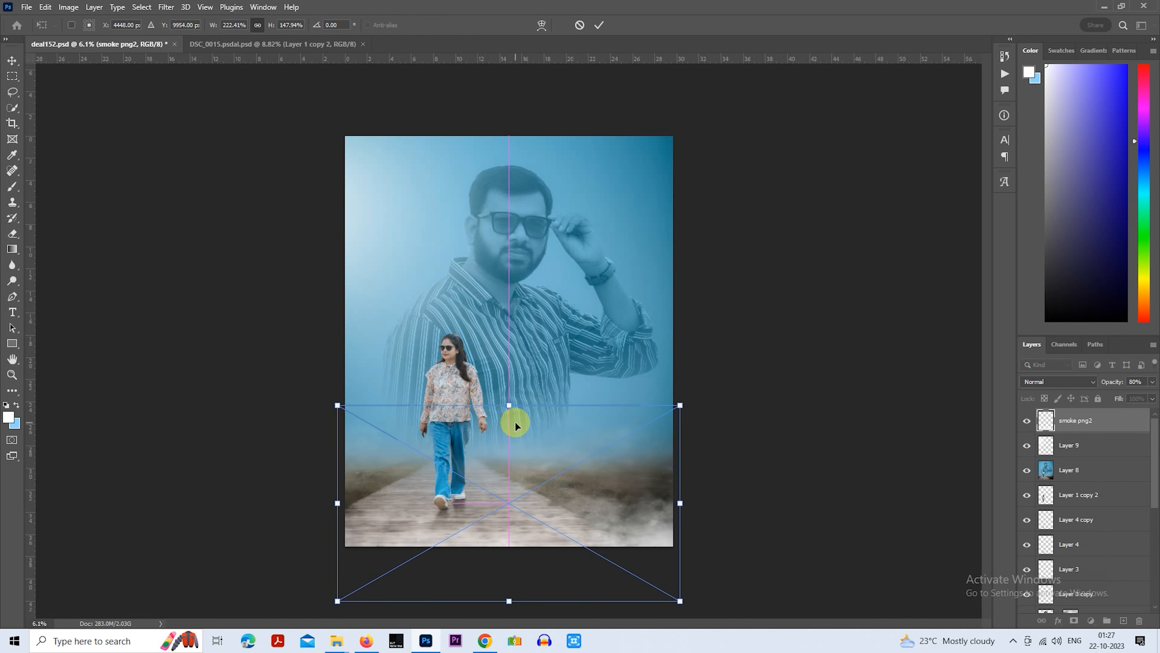
{"action": "left_click", "coordinate": [1090, 423]}
Rasterize the smoke png2 layer and apply a Gaussian Blur with a radius of 45.6 pixels
{"action": "right_click", "coordinate": [1089, 425]}
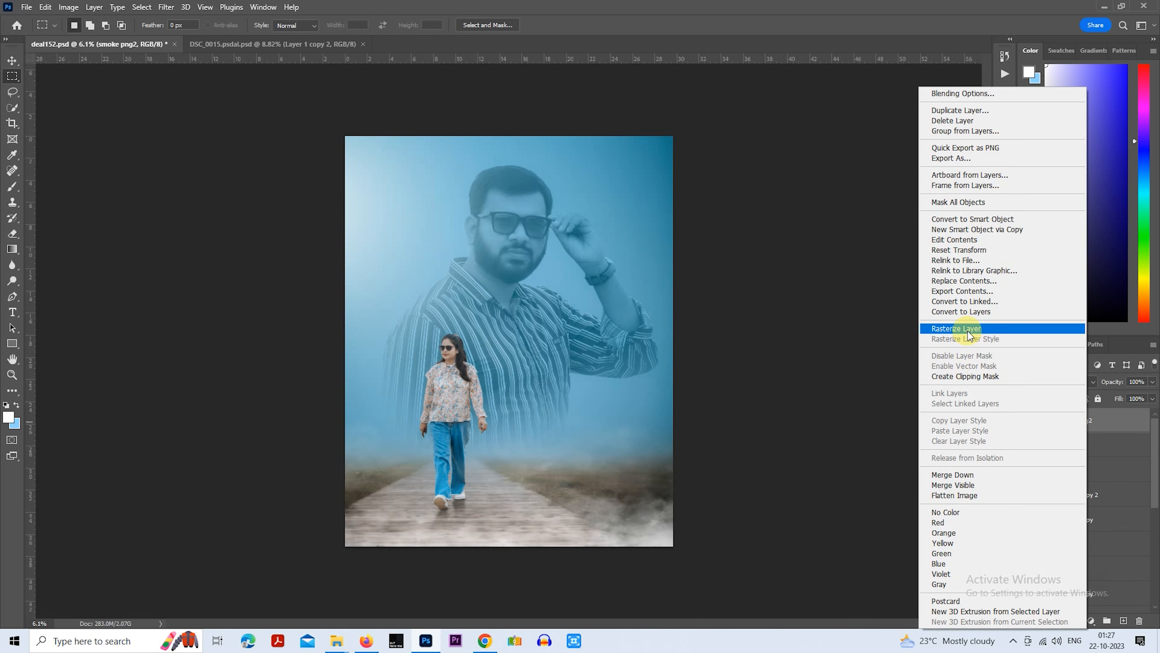
{"action": "left_click", "coordinate": [960, 329]}
{"action": "left_click", "coordinate": [166, 7]}
{"action": "mouse_move", "coordinate": [238, 175]}
{"action": "left_click", "coordinate": [352, 218]}
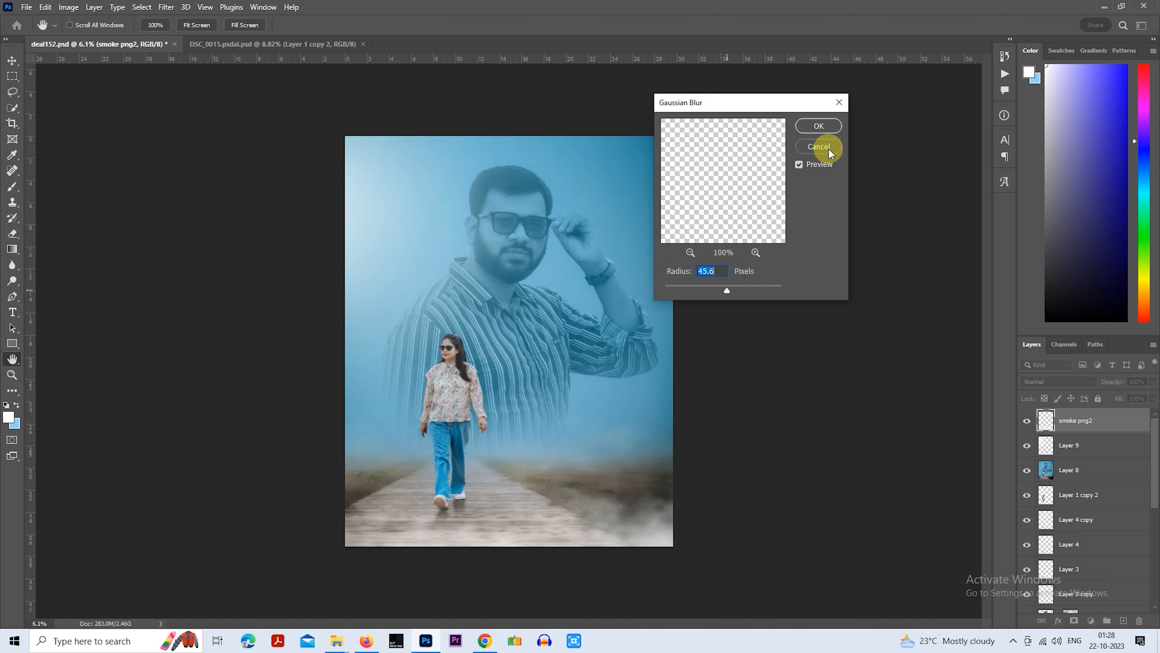
{"action": "left_click", "coordinate": [817, 129]}
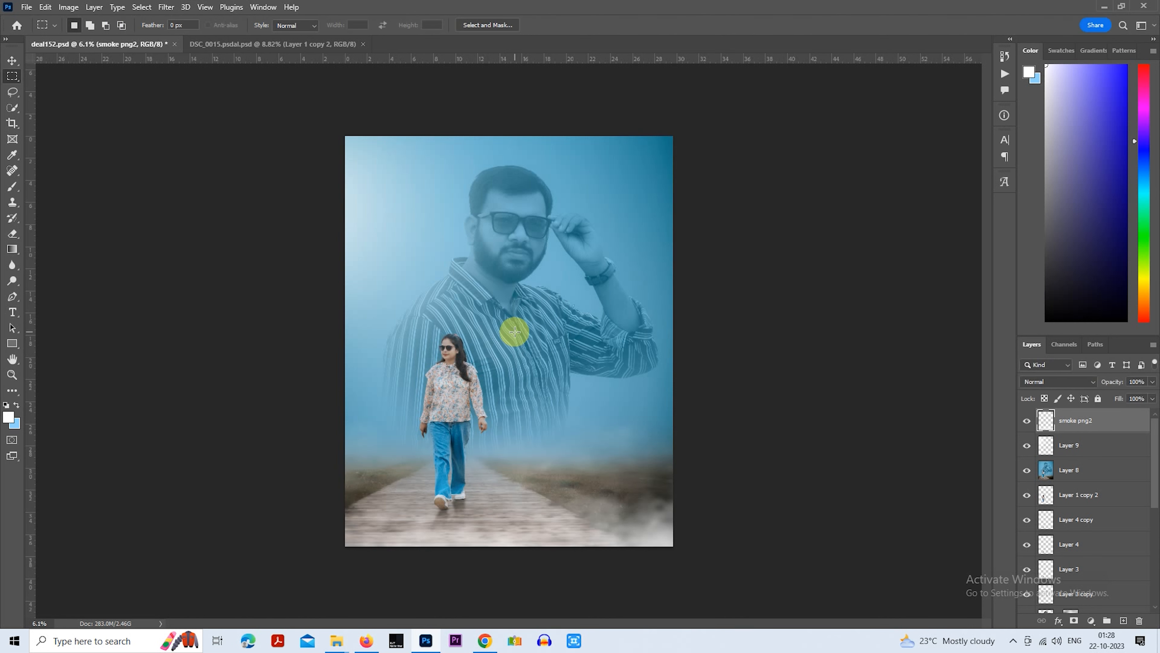
Add the text "Tere Liye" beside the woman's legs above the grass and enlarge it to 187 pt
{"action": "scroll", "coordinate": [523, 304], "scroll_direction": "up", "scroll_amount": 1}
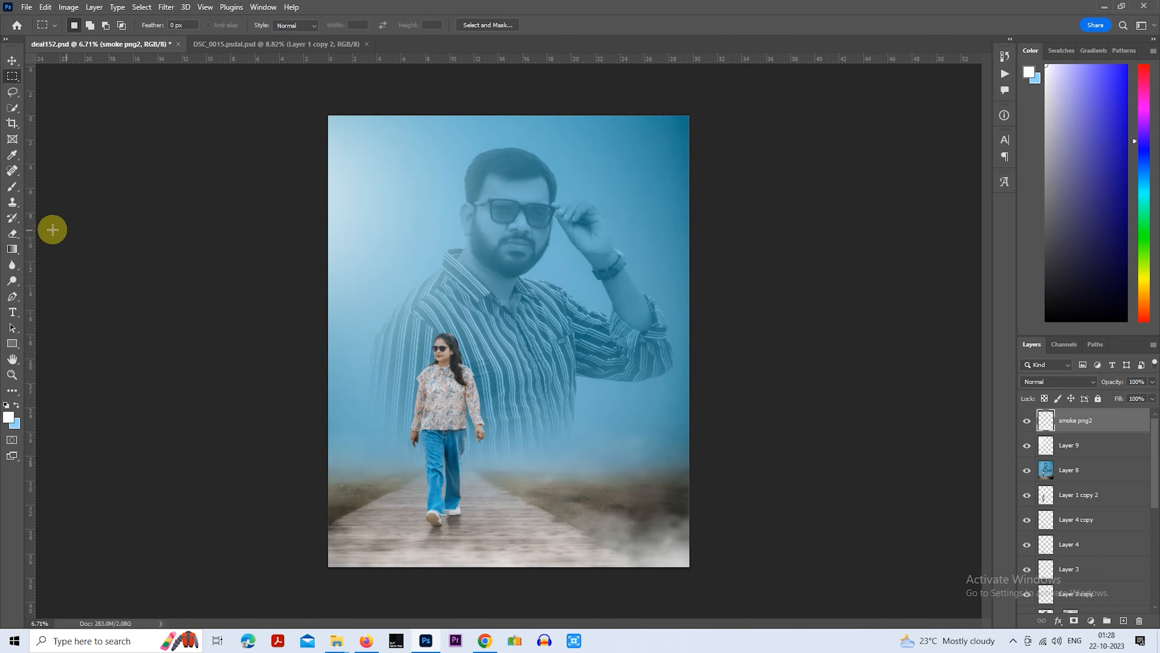
{"action": "left_click", "coordinate": [13, 187]}
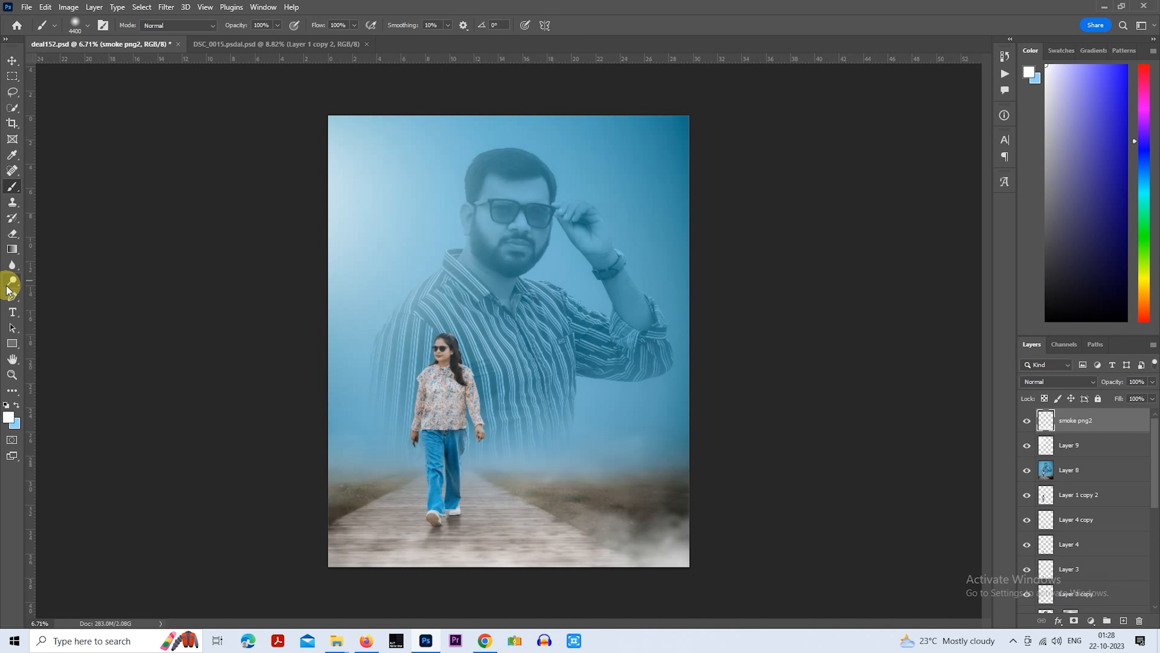
{"action": "left_click", "coordinate": [13, 315]}
{"action": "left_click", "coordinate": [550, 458]}
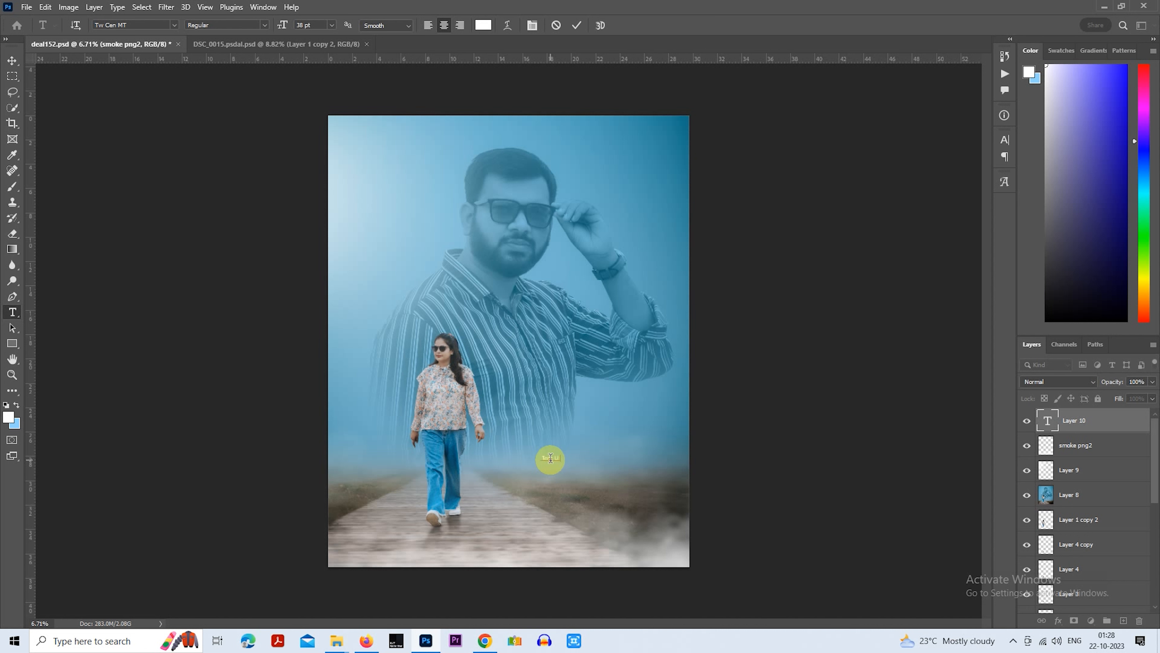
{"action": "left_click", "coordinate": [1046, 419]}
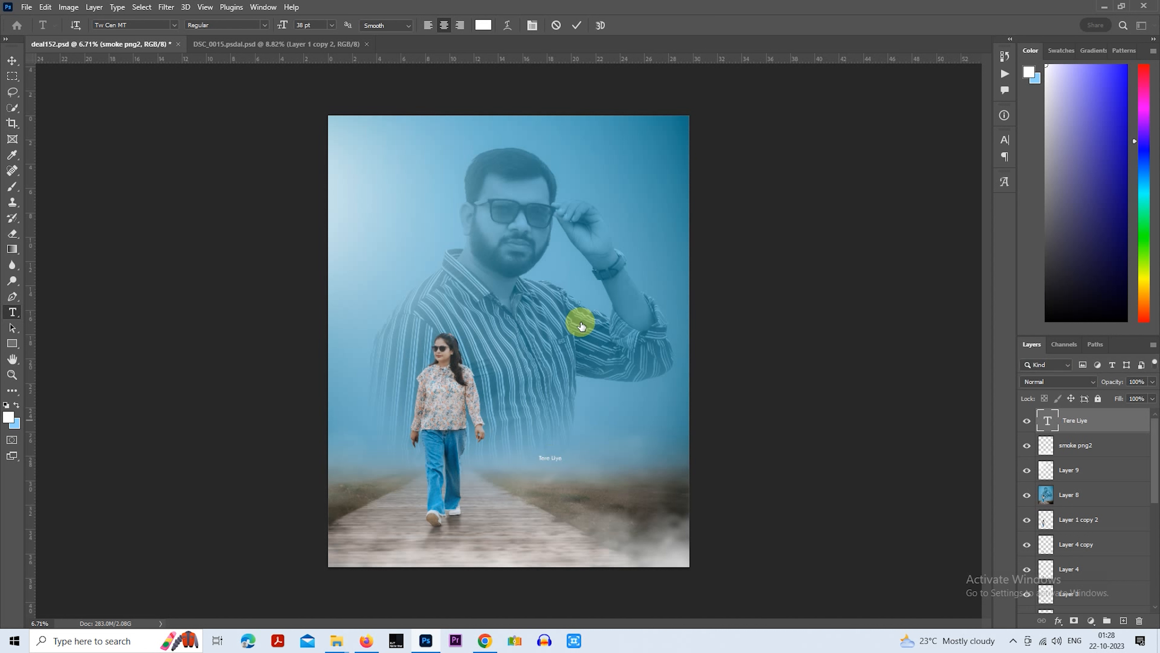
{"action": "left_click_drag", "start_coordinate": [281, 25], "coordinate": [370, 28]}
Change the "Tere Liye" title's font to Best Soulmate and its size to 249 pt
{"action": "left_click", "coordinate": [172, 24]}
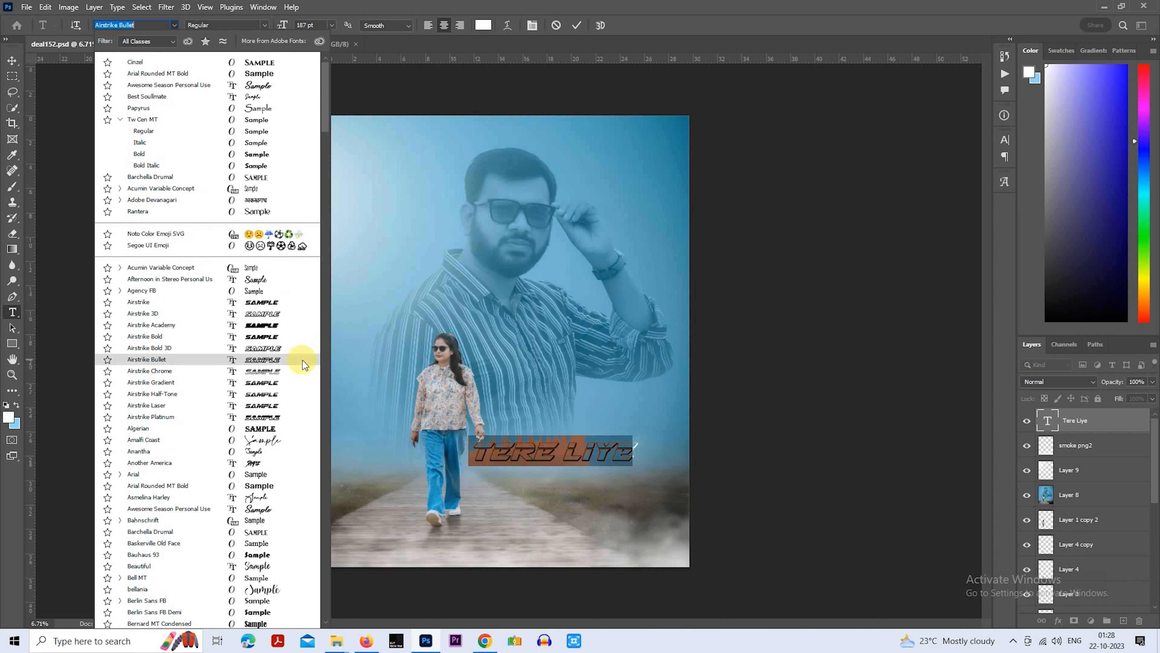
{"action": "scroll", "coordinate": [299, 365], "scroll_direction": "down", "scroll_amount": 1}
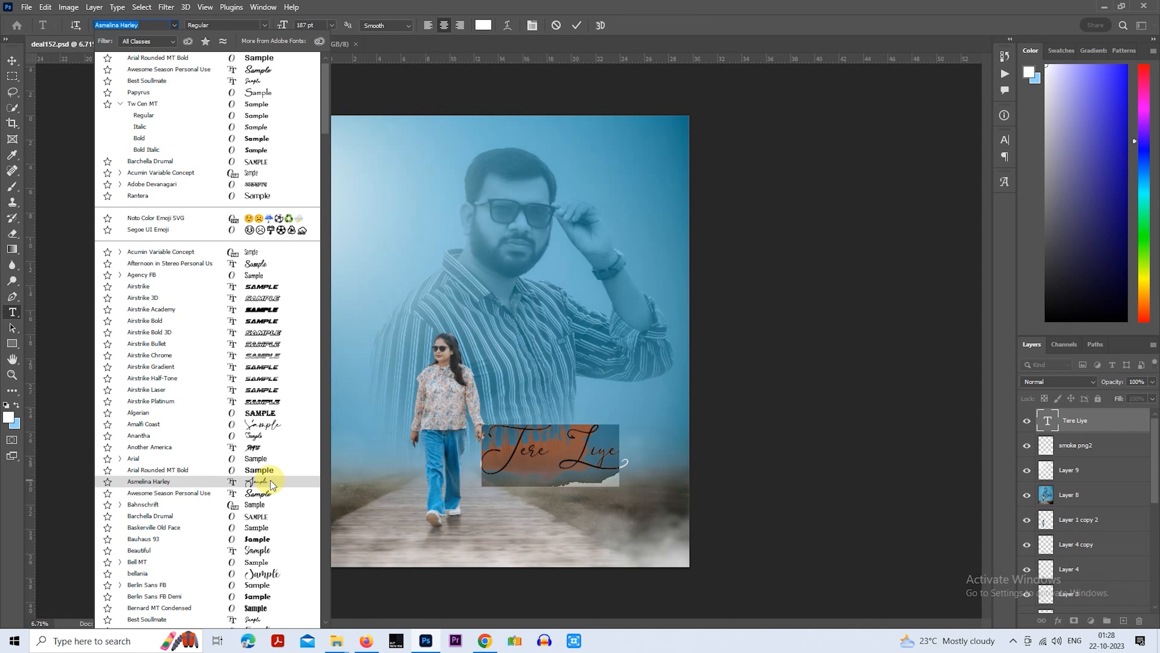
{"action": "scroll", "coordinate": [274, 435], "scroll_direction": "down", "scroll_amount": 1}
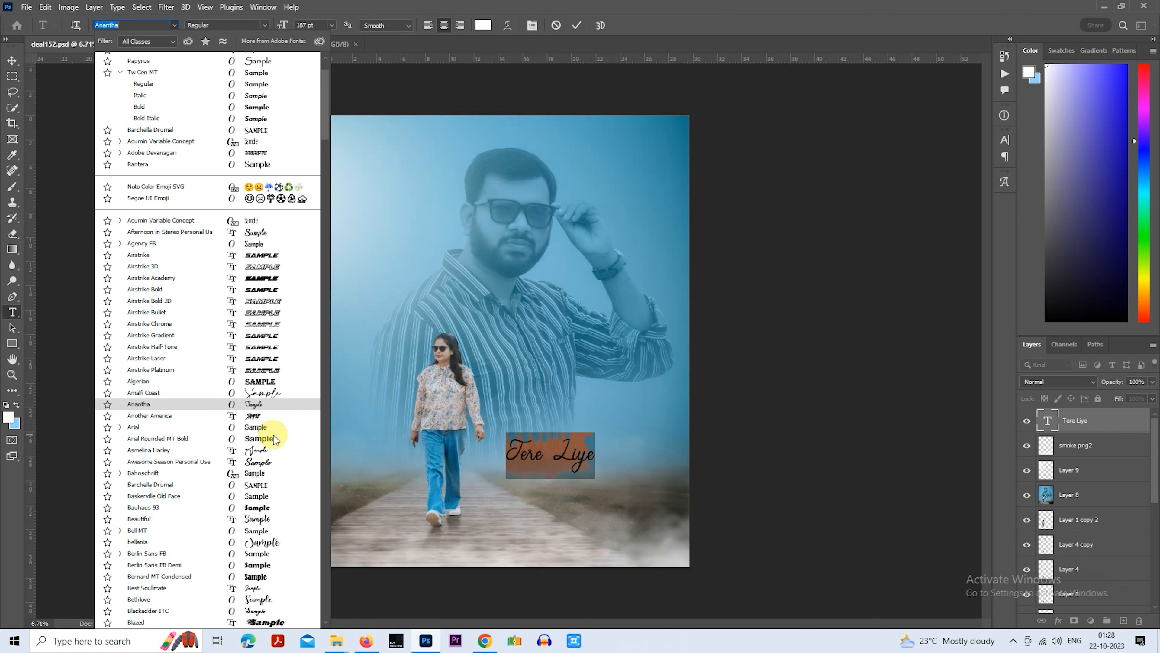
{"action": "scroll", "coordinate": [274, 435], "scroll_direction": "down", "scroll_amount": 1}
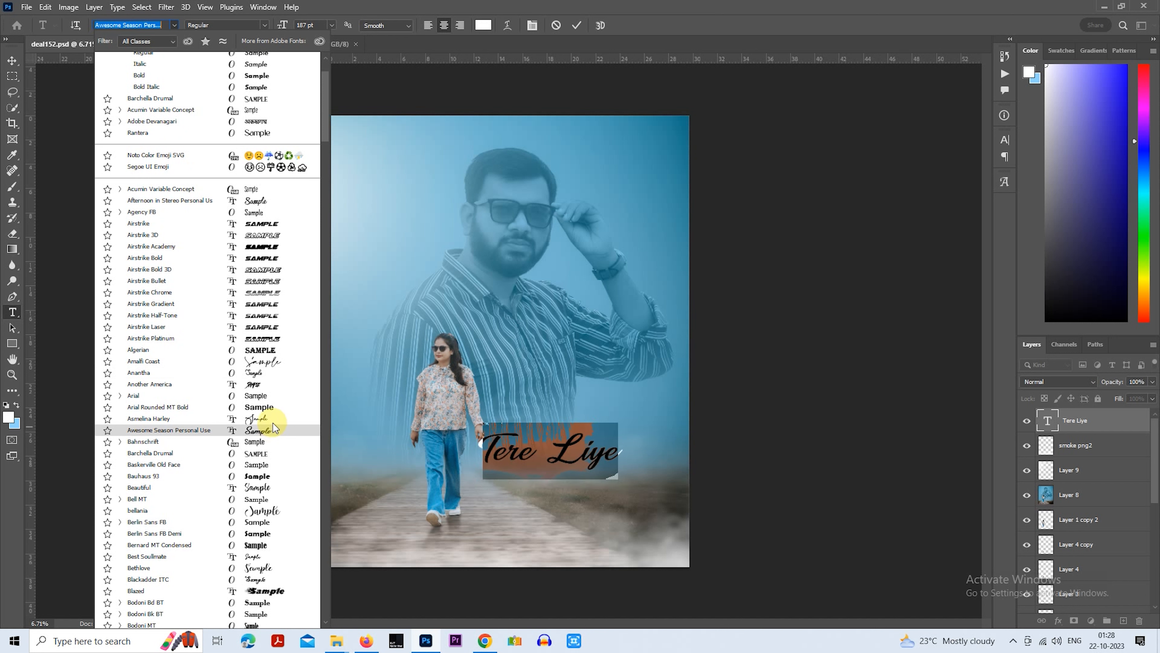
{"action": "scroll", "coordinate": [273, 421], "scroll_direction": "down", "scroll_amount": 2}
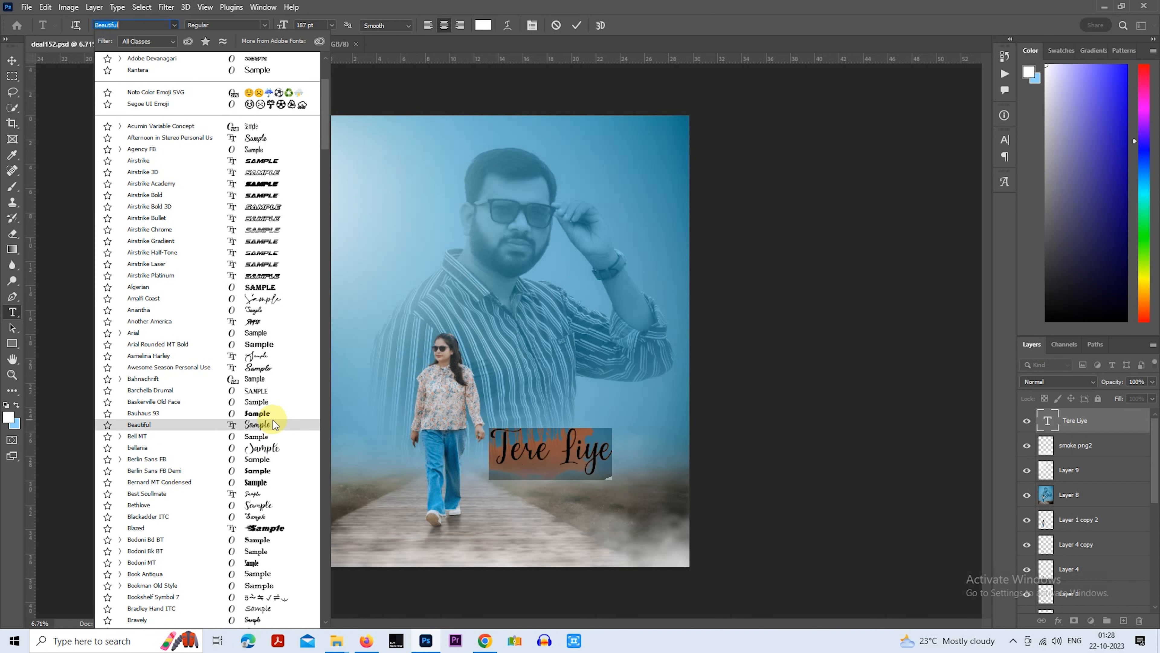
{"action": "scroll", "coordinate": [273, 424], "scroll_direction": "down", "scroll_amount": 2}
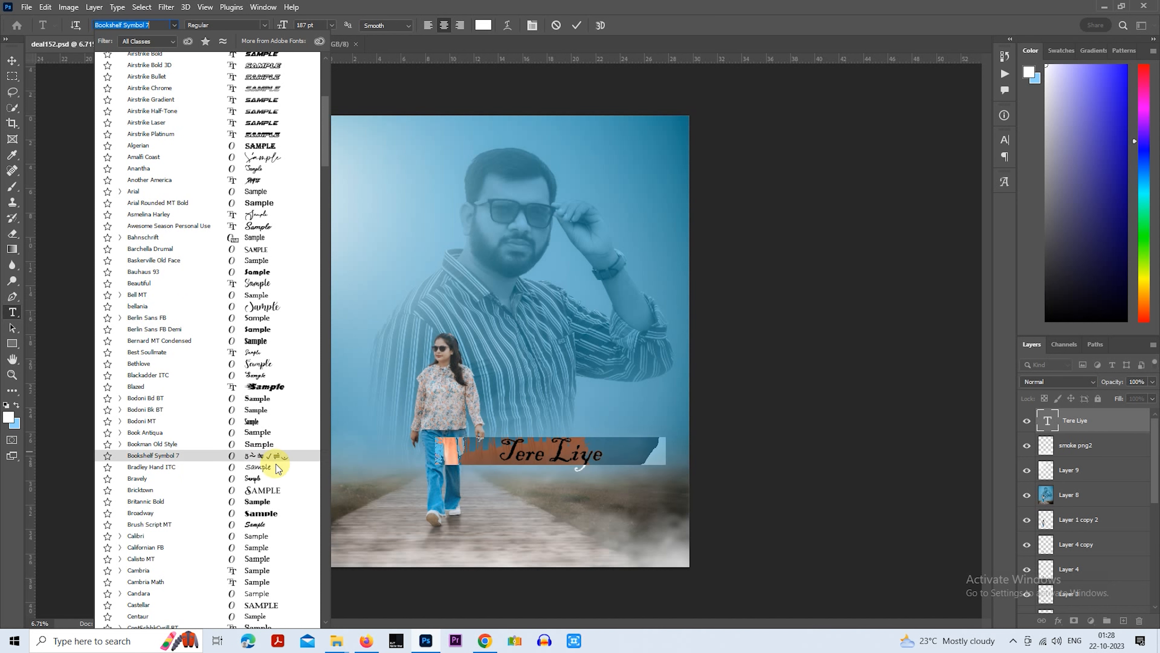
{"action": "scroll", "coordinate": [272, 454], "scroll_direction": "down", "scroll_amount": 2}
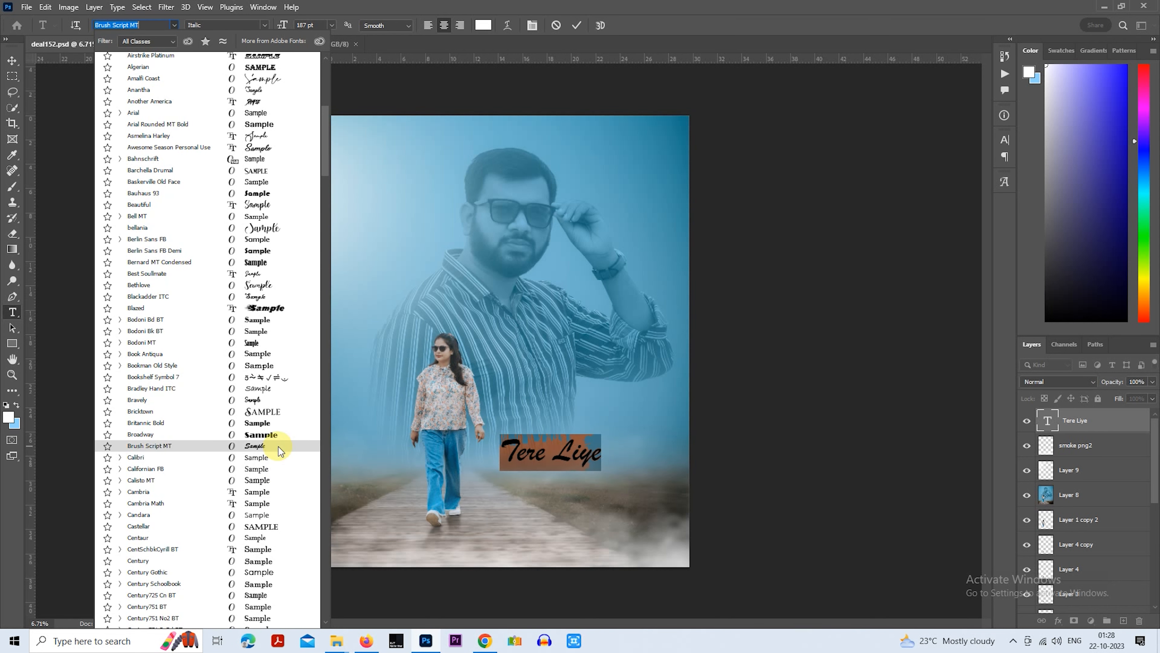
{"action": "scroll", "coordinate": [278, 446], "scroll_direction": "down", "scroll_amount": 3}
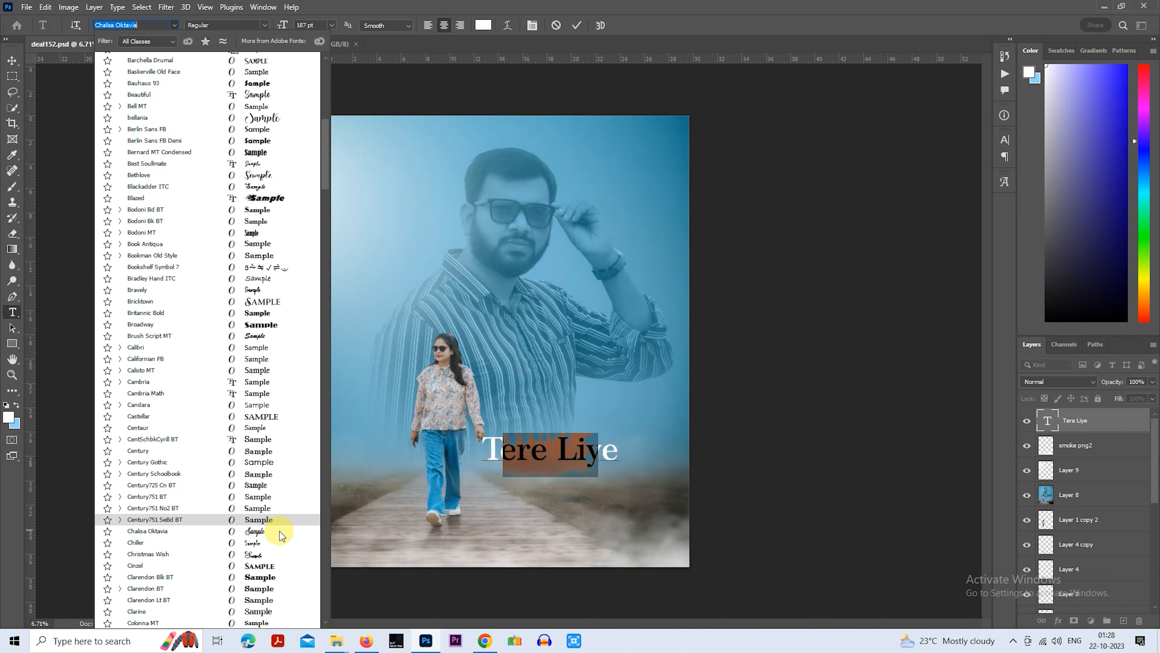
{"action": "key", "text": "Up"}
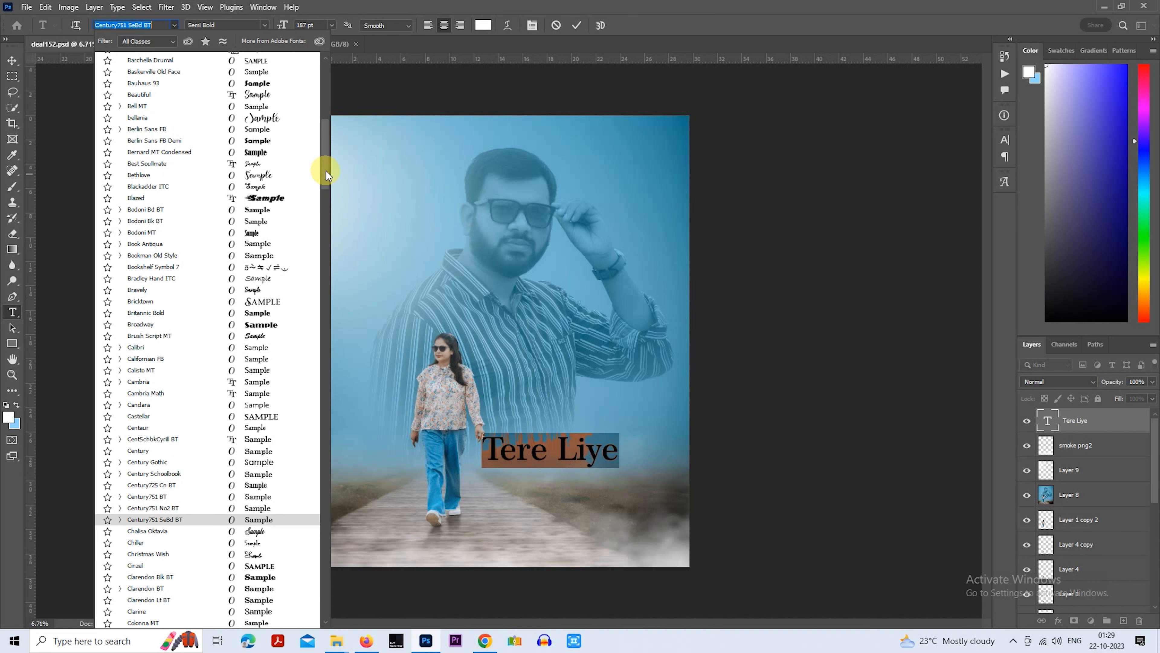
{"action": "left_click_drag", "start_coordinate": [325, 170], "coordinate": [325, 105]}
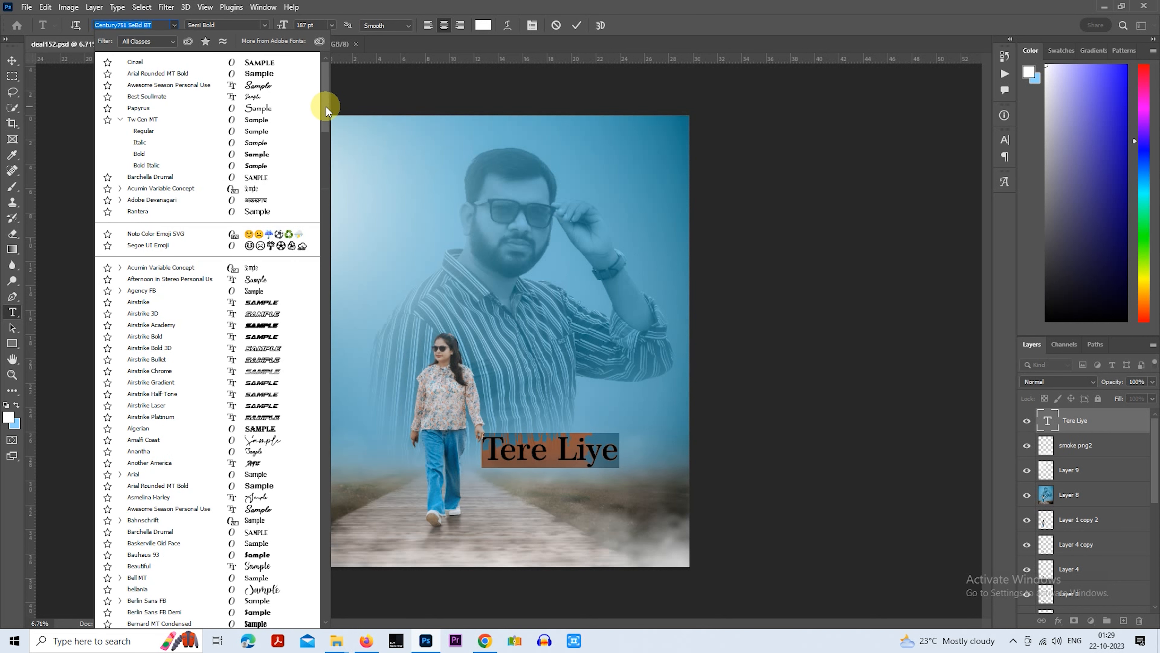
{"action": "left_click", "coordinate": [278, 98]}
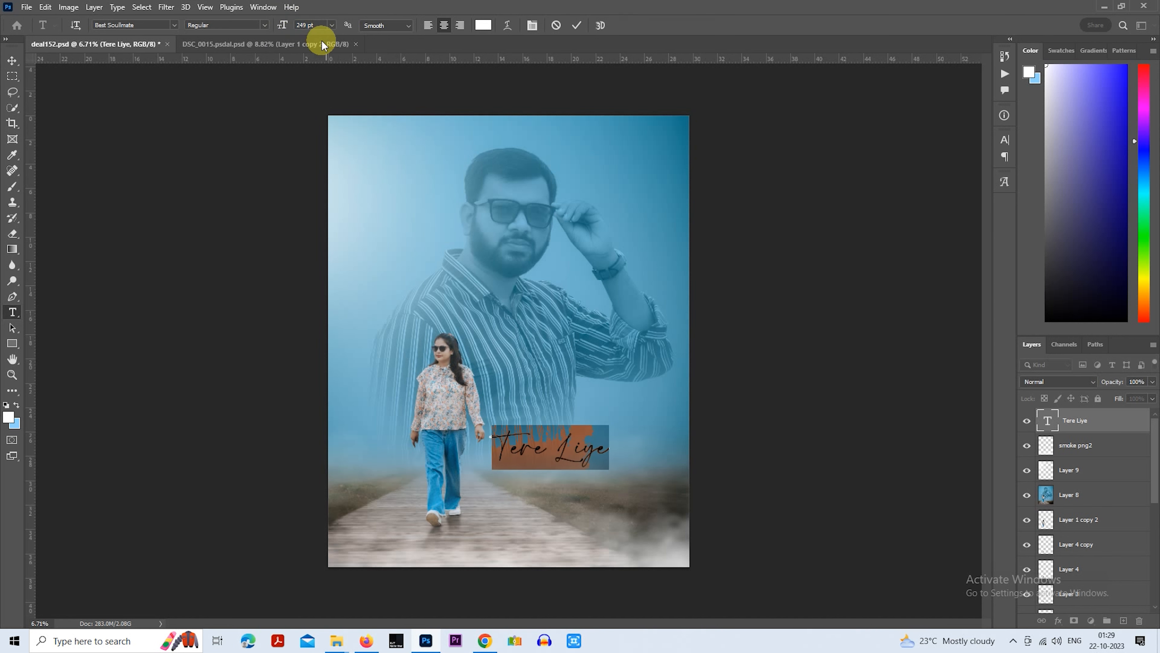
{"action": "left_click", "coordinate": [12, 75]}
Recolour the "Tere Liye" title red (#ff0000) and enlarge it to 296 pt
{"action": "key", "text": "ctrl+plus"}
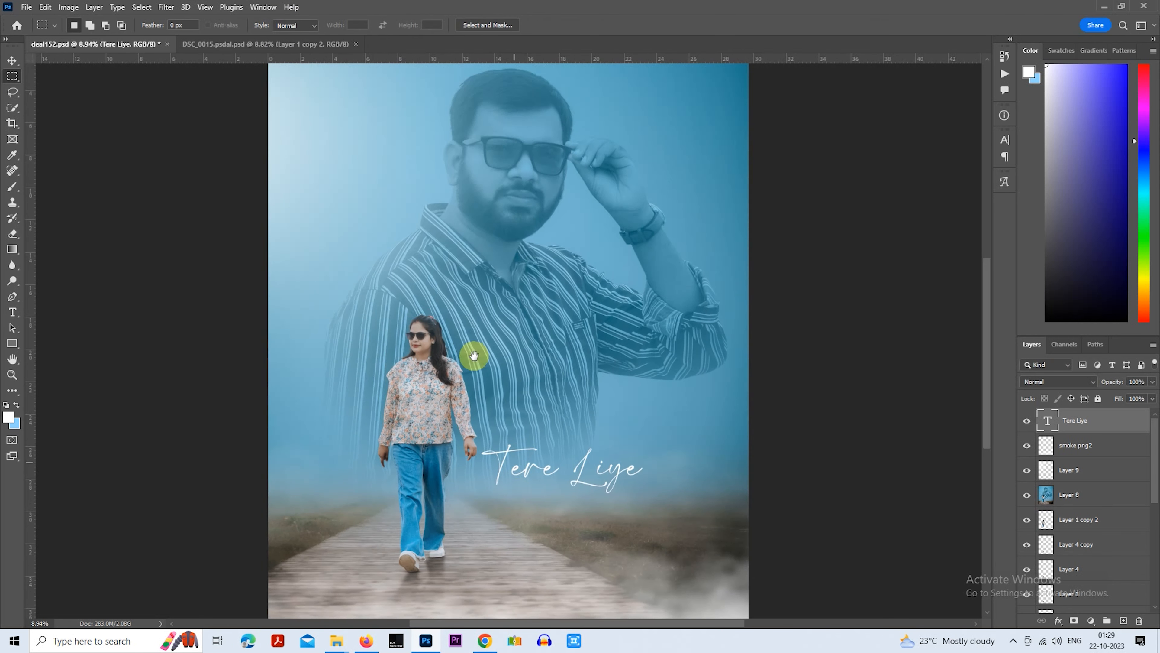
{"action": "left_click_drag", "start_coordinate": [474, 357], "coordinate": [423, 209]}
{"action": "left_click_drag", "start_coordinate": [563, 309], "coordinate": [611, 327]}
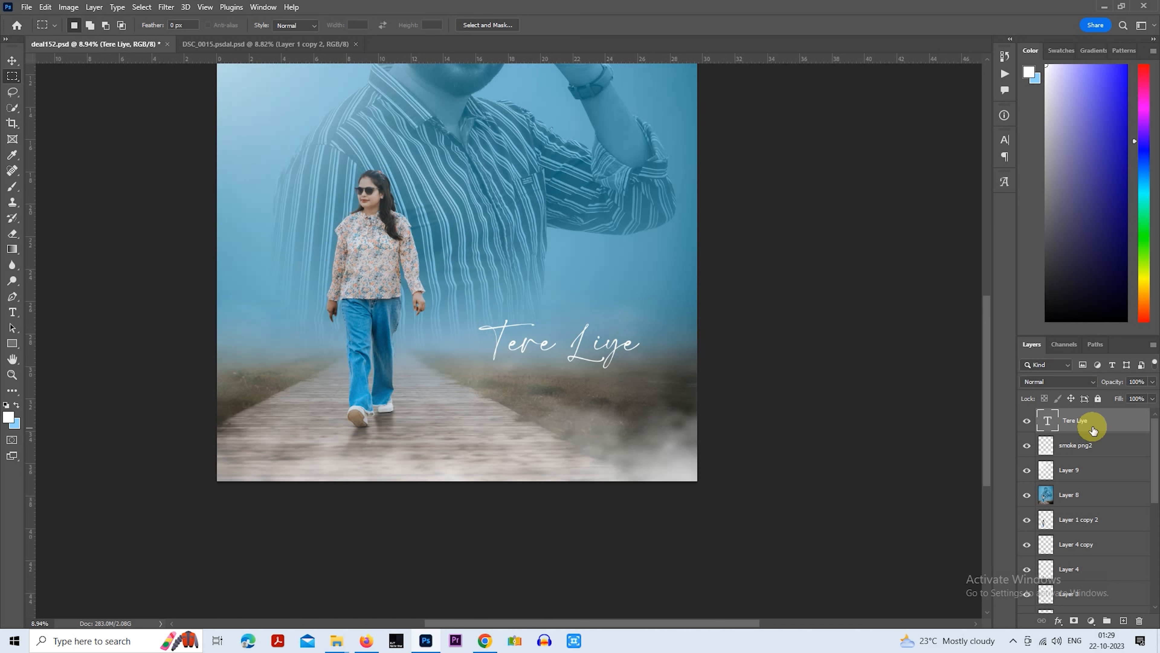
{"action": "double_click", "coordinate": [1048, 420]}
{"action": "left_click", "coordinate": [483, 25]}
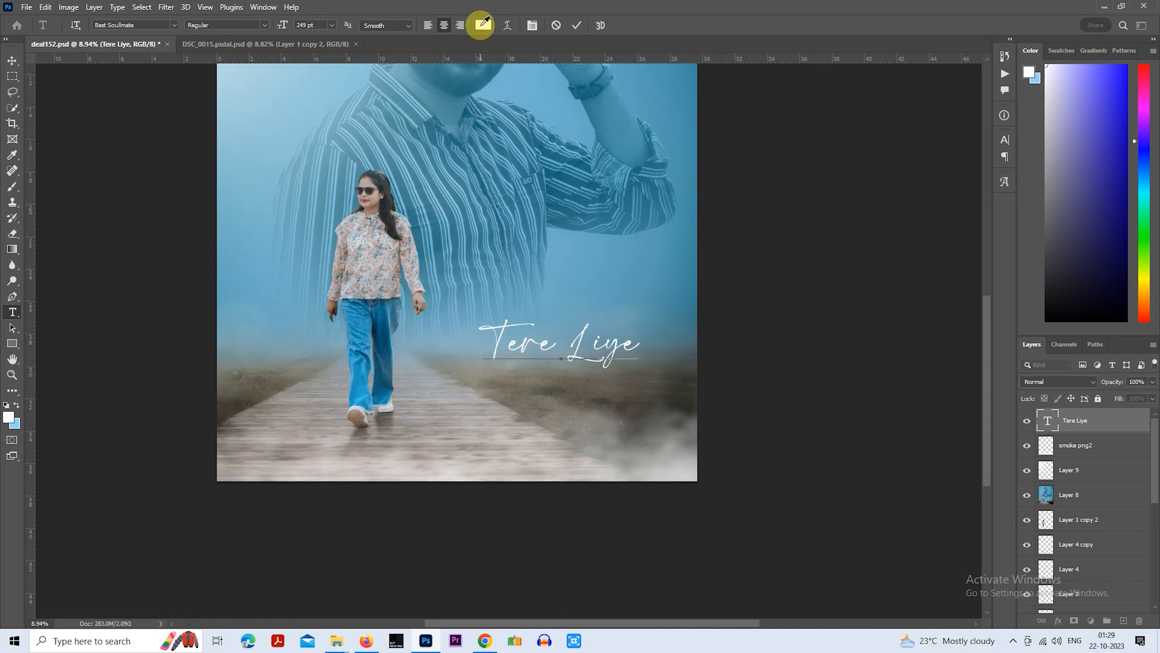
{"action": "left_click_drag", "start_coordinate": [963, 239], "coordinate": [1032, 129]}
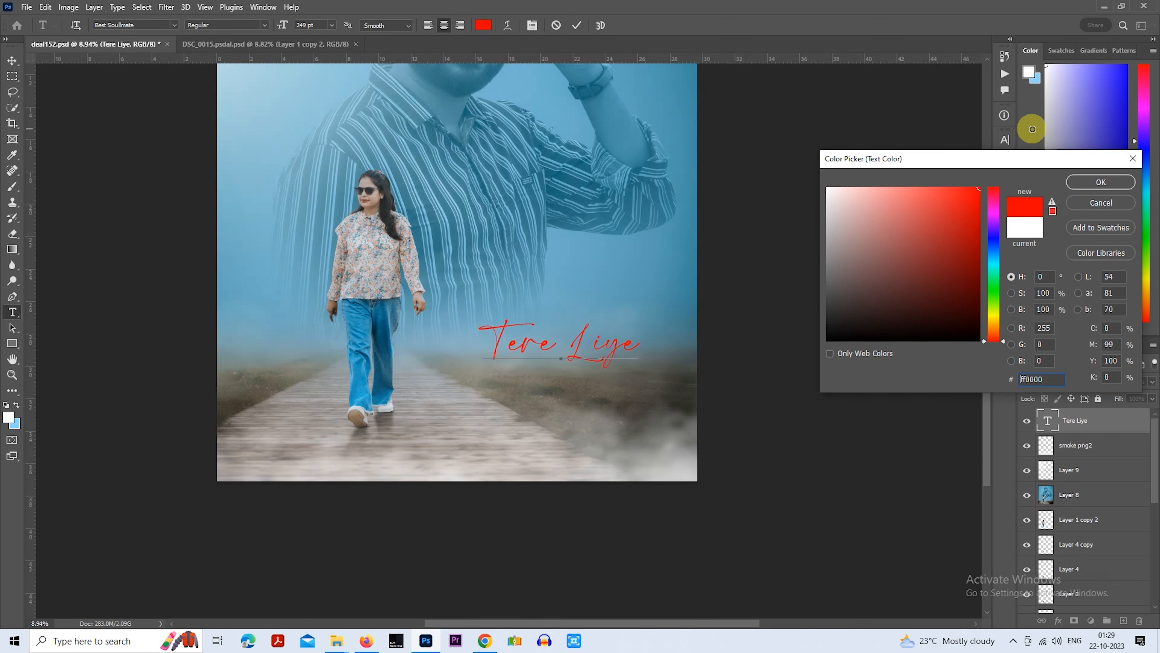
{"action": "left_click", "coordinate": [1101, 182]}
{"action": "left_click", "coordinate": [19, 71]}
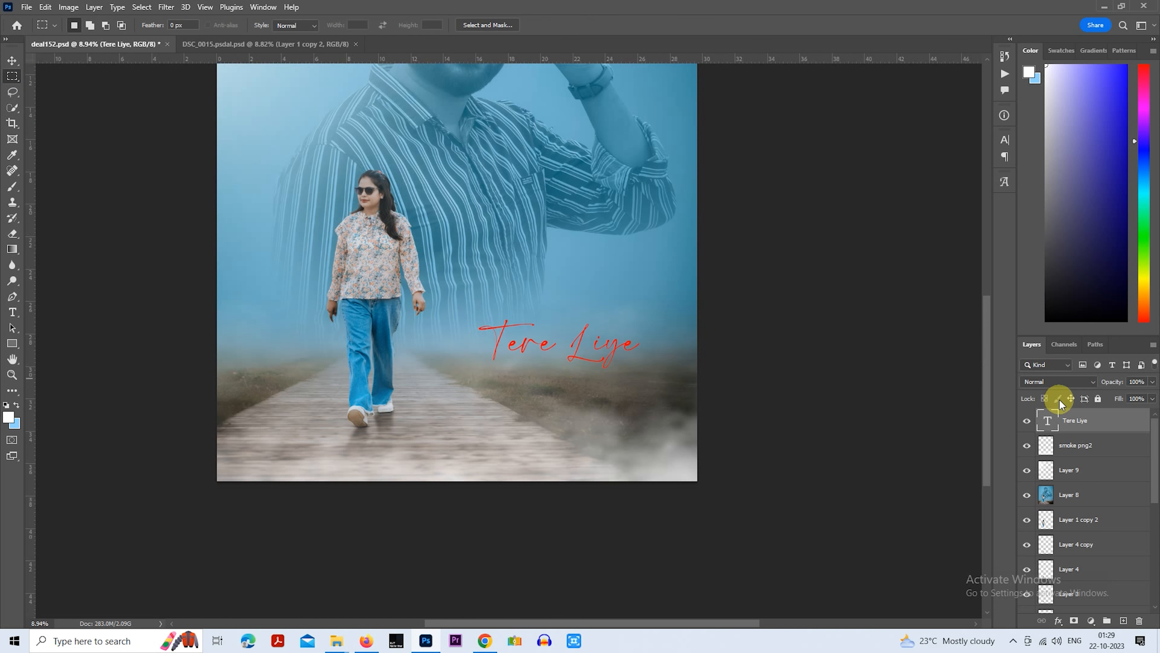
{"action": "double_click", "coordinate": [1047, 421]}
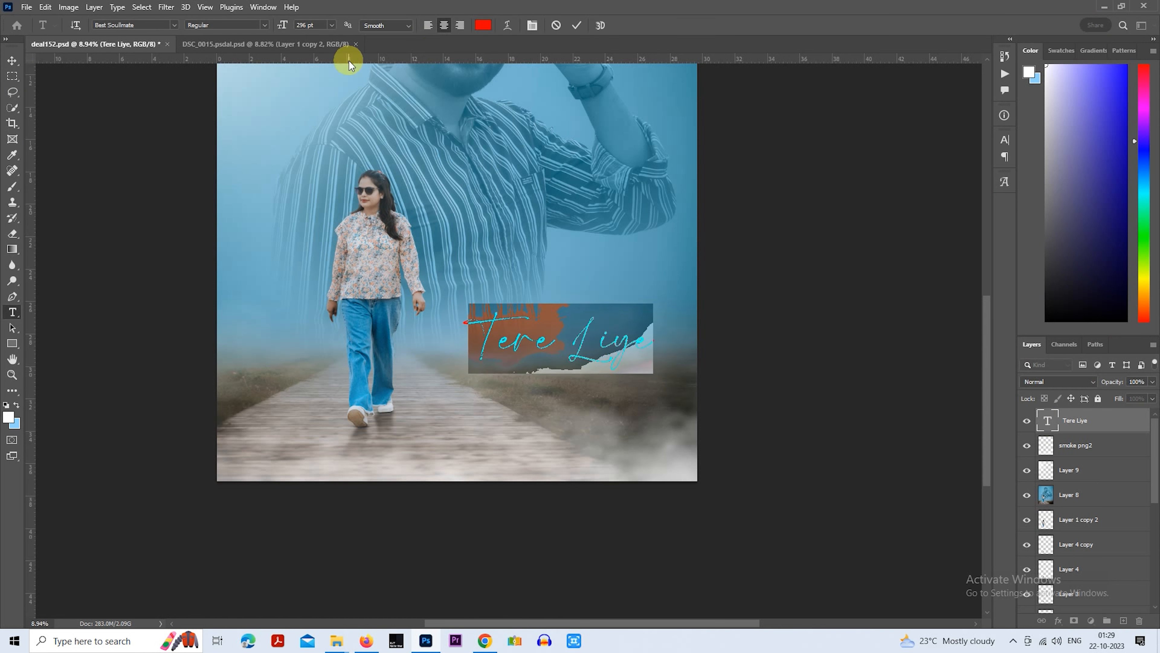
{"action": "left_click", "coordinate": [12, 76]}
Copy the word "Liye" from the red title text and delete it from that layer
{"action": "scroll", "coordinate": [635, 375], "scroll_direction": "up", "scroll_amount": 2}
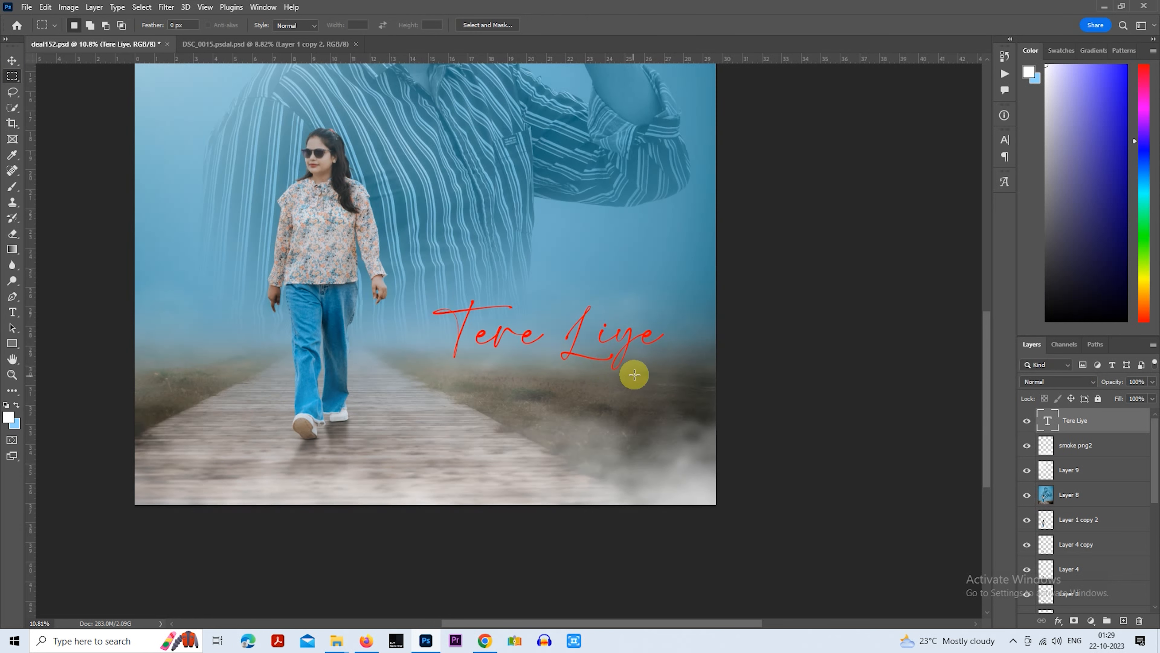
{"action": "double_click", "coordinate": [1045, 427]}
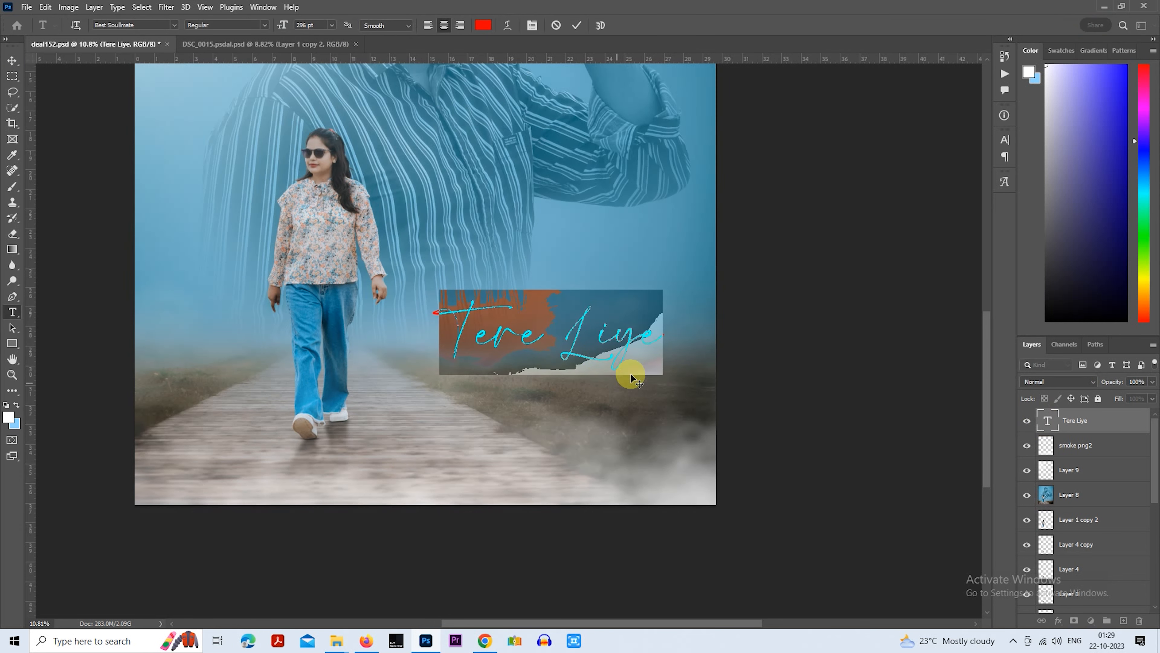
{"action": "left_click_drag", "start_coordinate": [661, 337], "coordinate": [578, 332]}
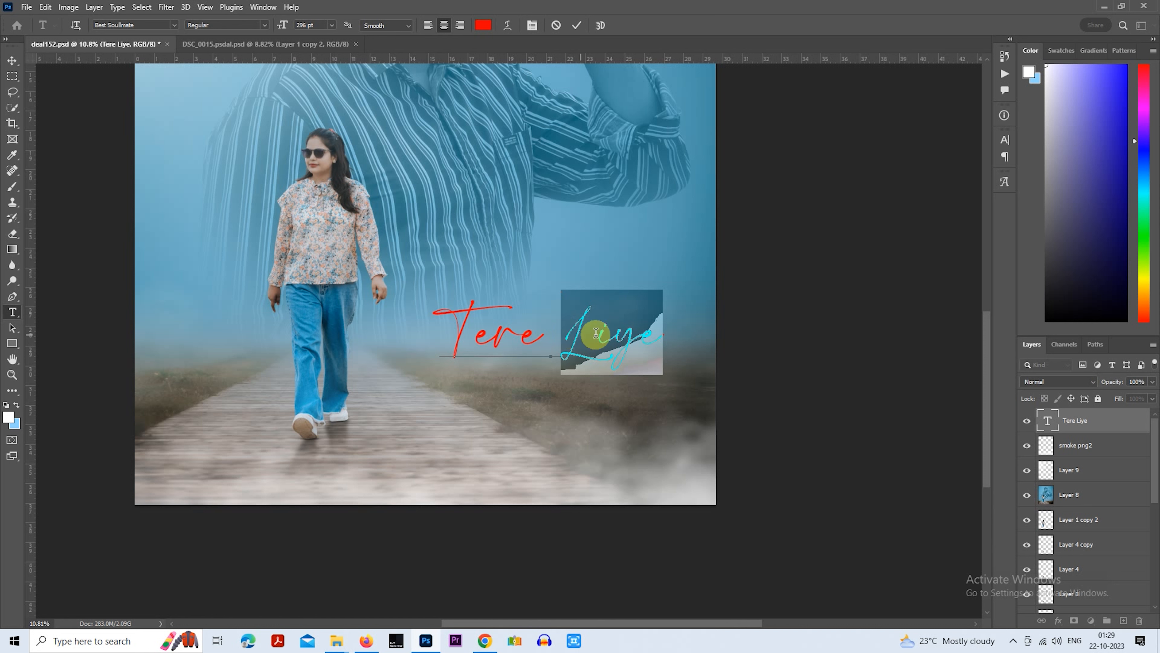
{"action": "right_click", "coordinate": [617, 330]}
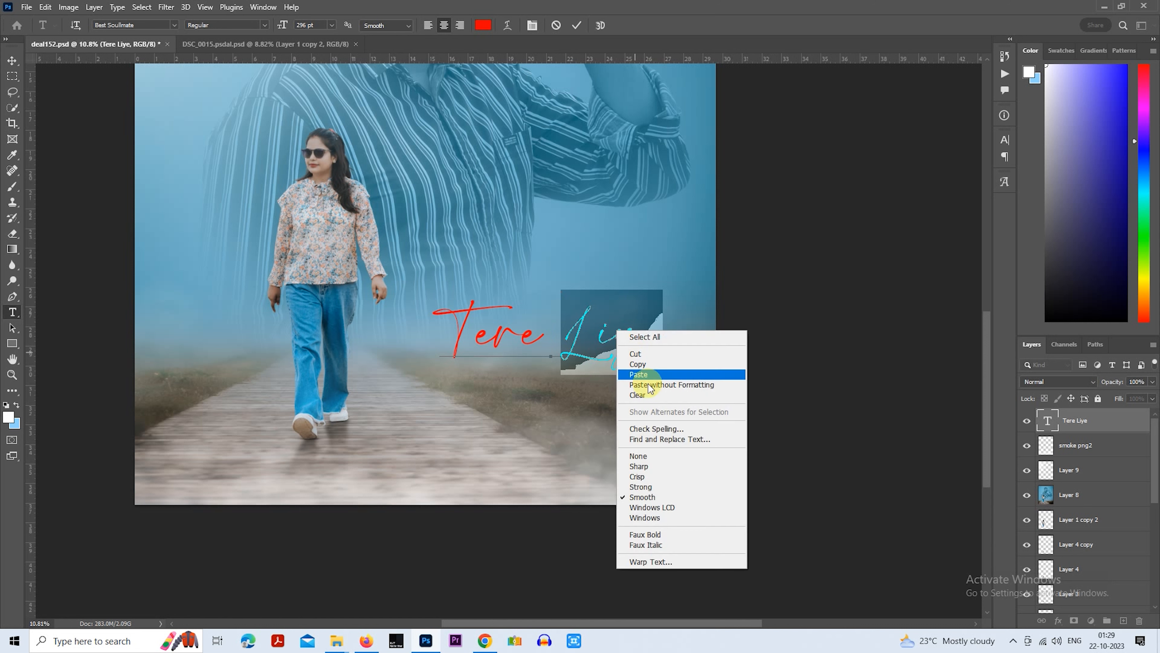
{"action": "left_click", "coordinate": [644, 365]}
{"action": "key", "text": "BackSpace"}
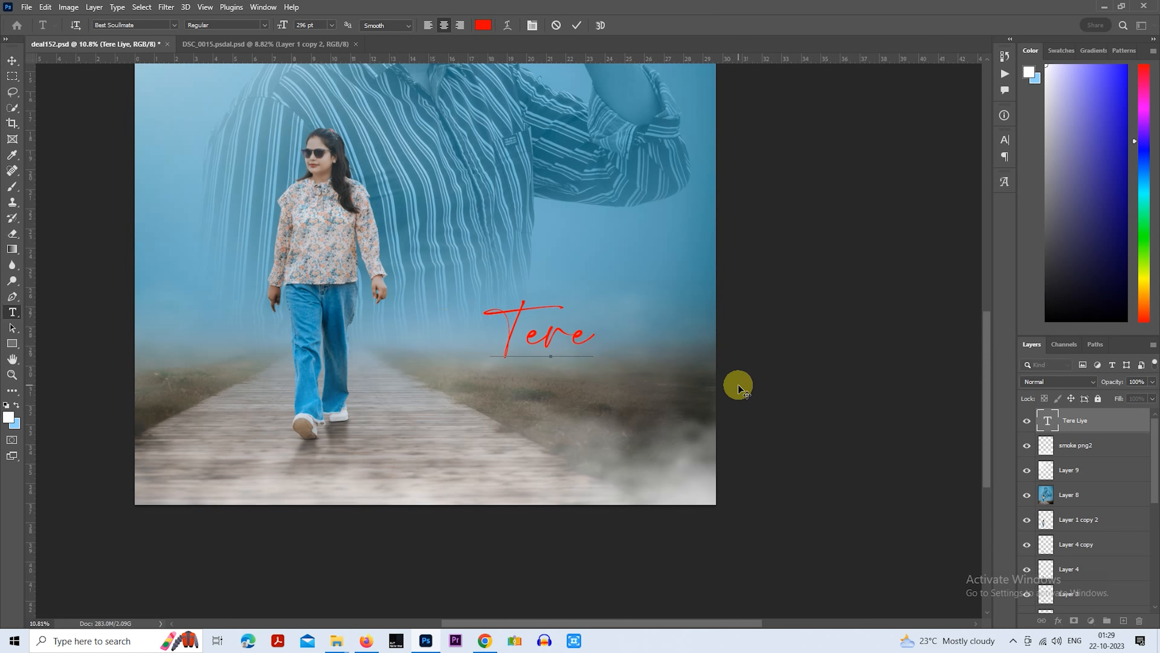
Duplicate the "Tere" text layer, offset the copy slightly down and to the right, and replace its text with "Liye"
{"action": "left_click_drag", "start_coordinate": [1089, 428], "coordinate": [1124, 625]}
{"action": "left_click_drag", "start_coordinate": [583, 350], "coordinate": [630, 370]}
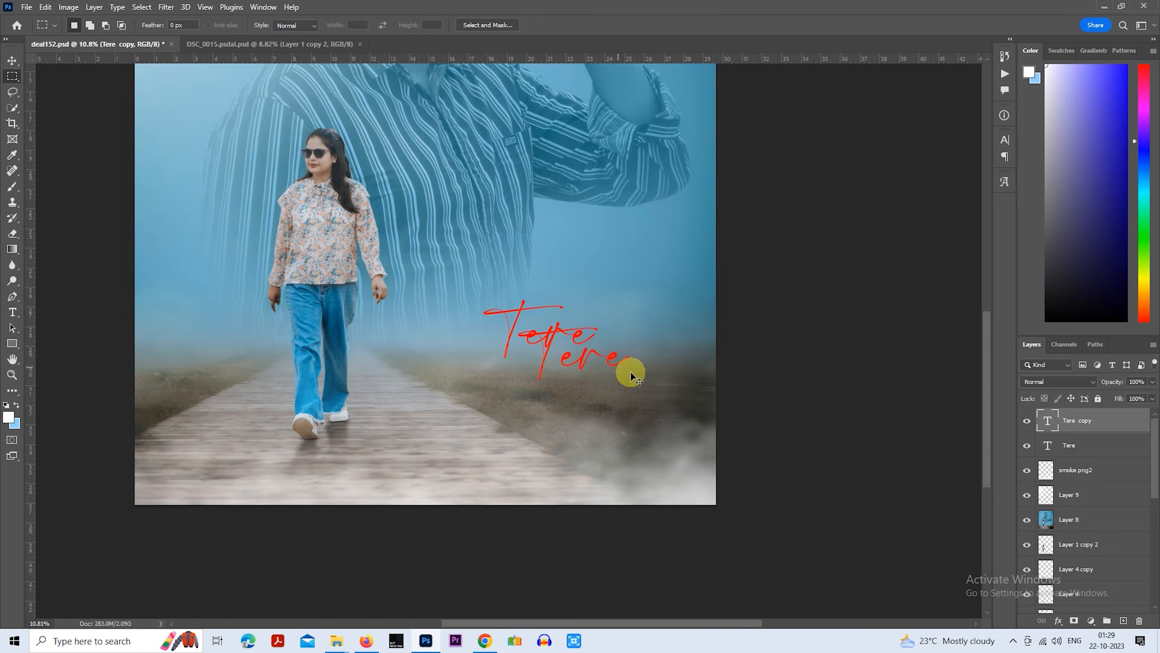
{"action": "double_click", "coordinate": [1047, 424]}
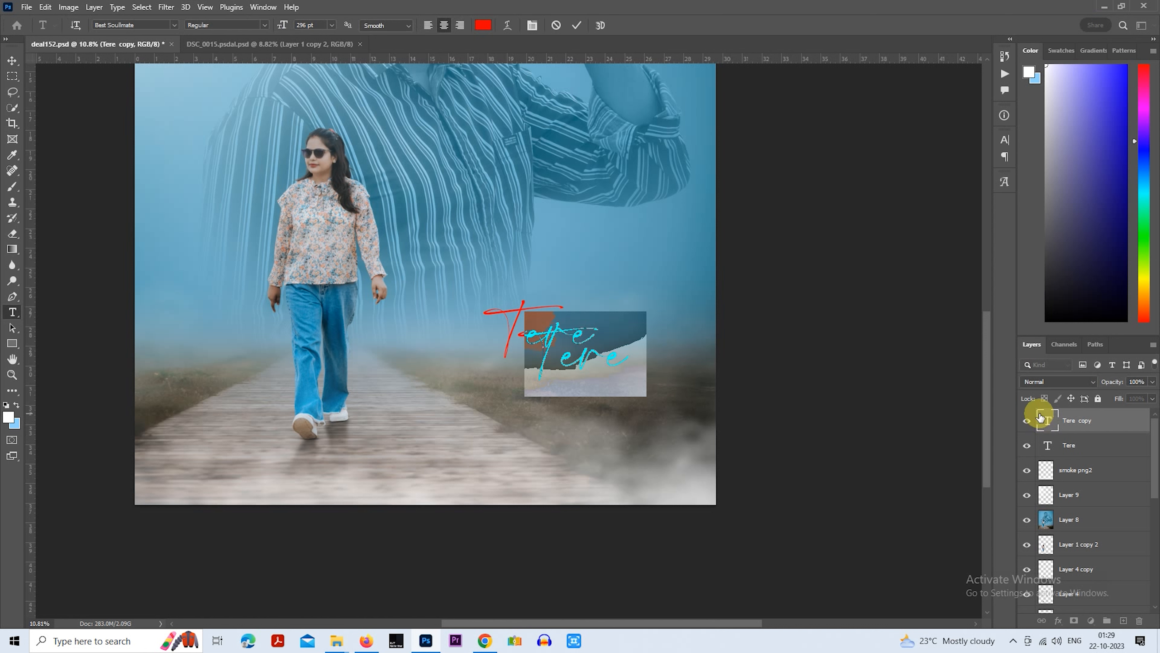
{"action": "type", "text": "Liye"}
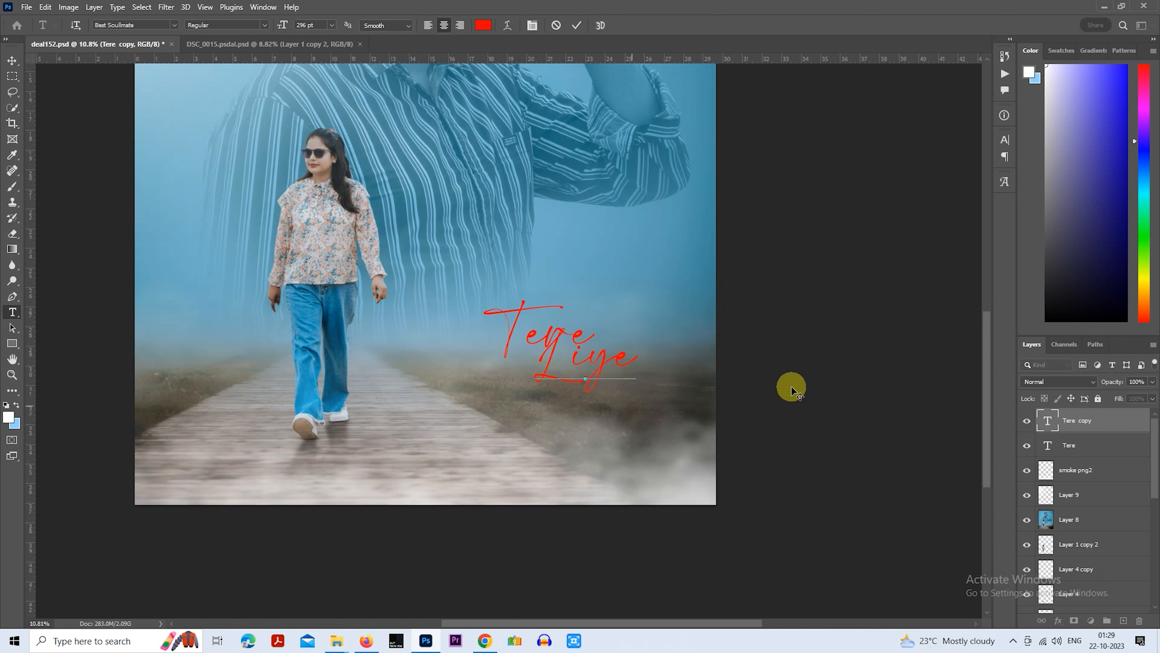
Set the colour of the "Liye" text to yellow (#ffe400)
{"action": "key", "text": "ctrl+a"}
{"action": "left_click", "coordinate": [484, 25]}
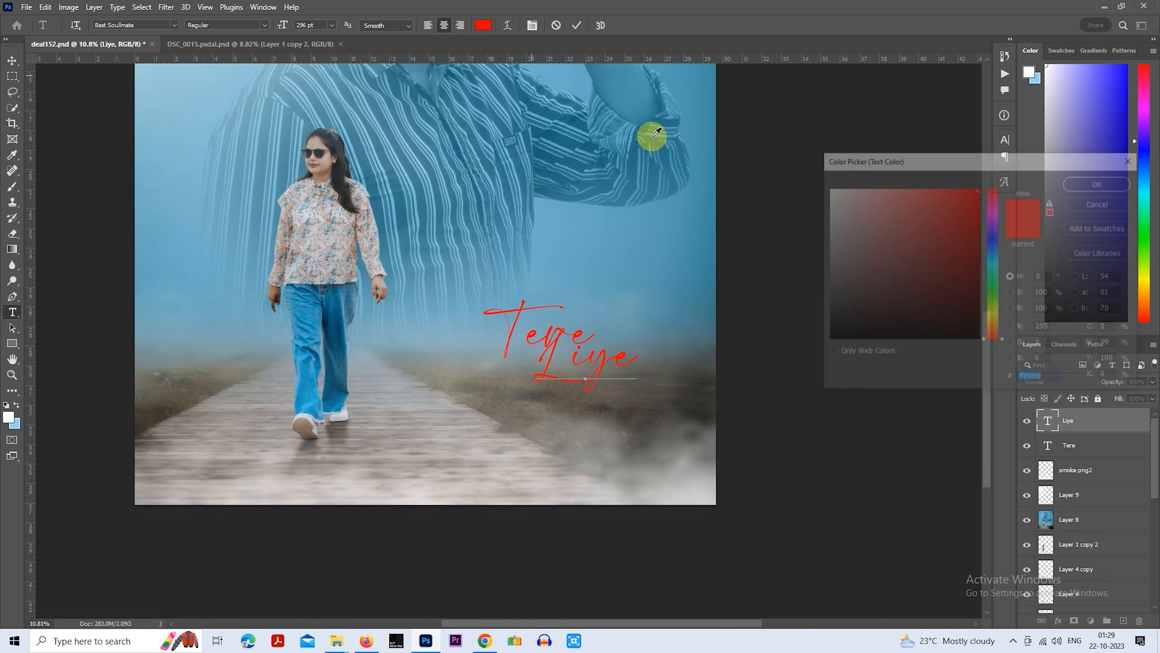
{"action": "left_click", "coordinate": [995, 318]}
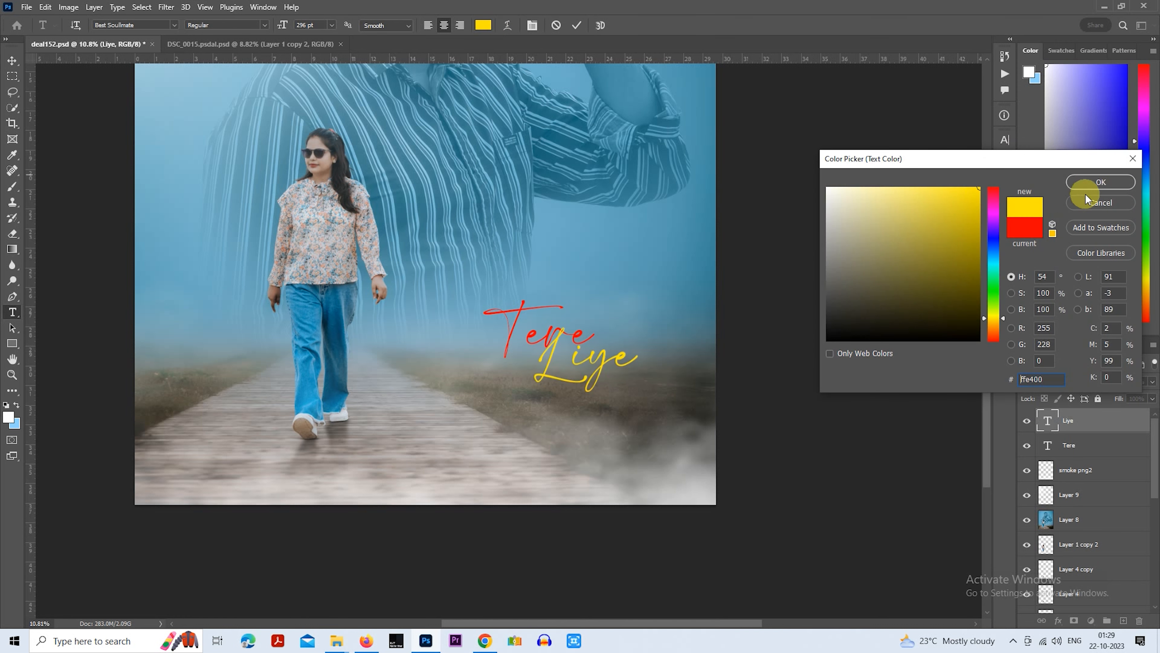
{"action": "left_click", "coordinate": [1098, 183]}
{"action": "left_click", "coordinate": [13, 77]}
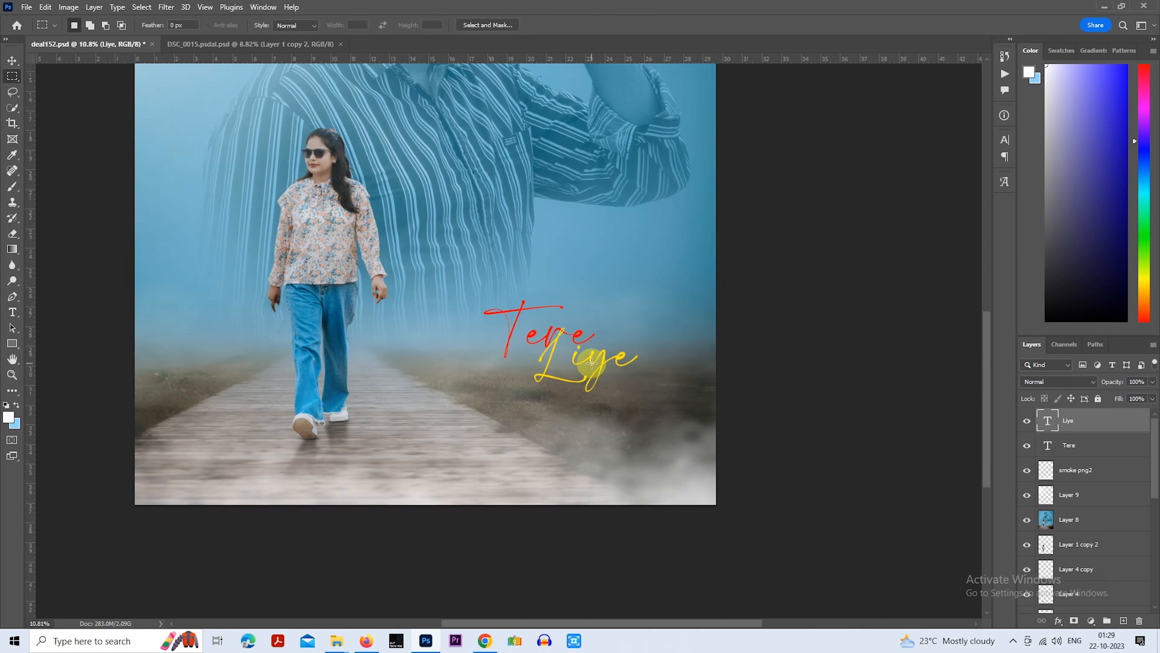
Position the yellow "Liye" just below and to the right of "Tere" so its L overlaps the end of the red word
{"action": "mouse_move", "coordinate": [599, 362]}
{"action": "left_mouse_down"}
{"action": "mouse_move", "coordinate": [617, 335]}
{"action": "mouse_move", "coordinate": [615, 388]}
{"action": "mouse_move", "coordinate": [647, 345]}
{"action": "mouse_move", "coordinate": [595, 368]}
{"action": "mouse_move", "coordinate": [564, 364]}
{"action": "mouse_move", "coordinate": [611, 362]}
{"action": "left_mouse_up"}
{"action": "scroll", "coordinate": [609, 380], "scroll_direction": "left", "scroll_amount": 2}
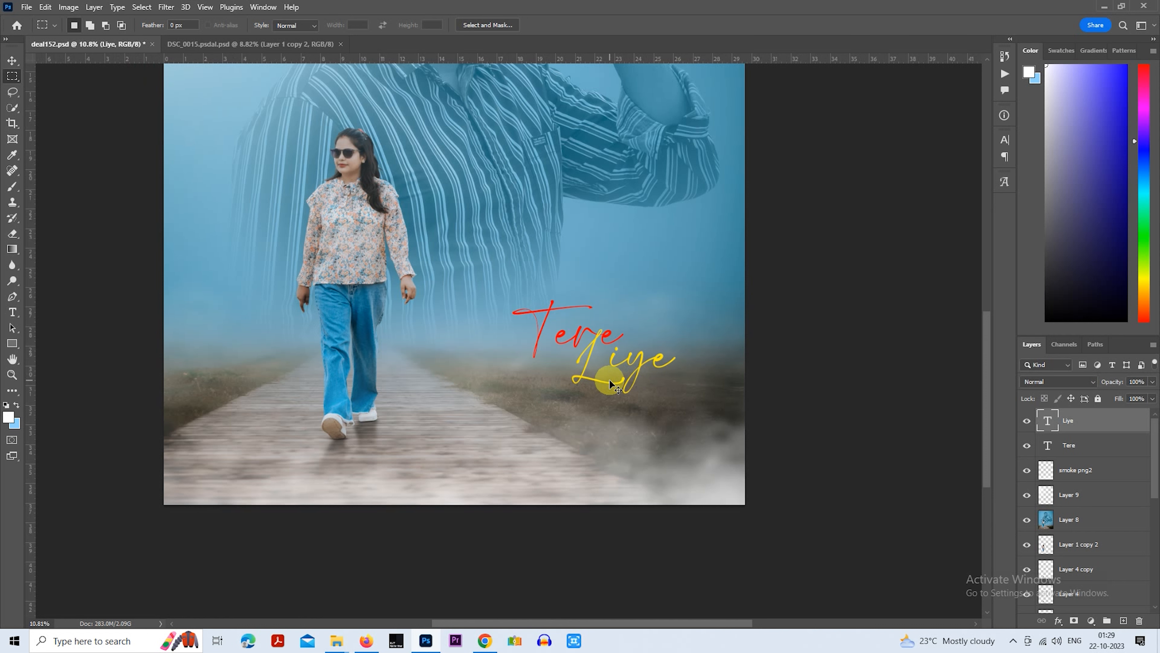
{"action": "scroll", "coordinate": [715, 389], "scroll_direction": "up", "scroll_amount": 5}
{"action": "left_click_drag", "start_coordinate": [720, 360], "coordinate": [679, 368]}
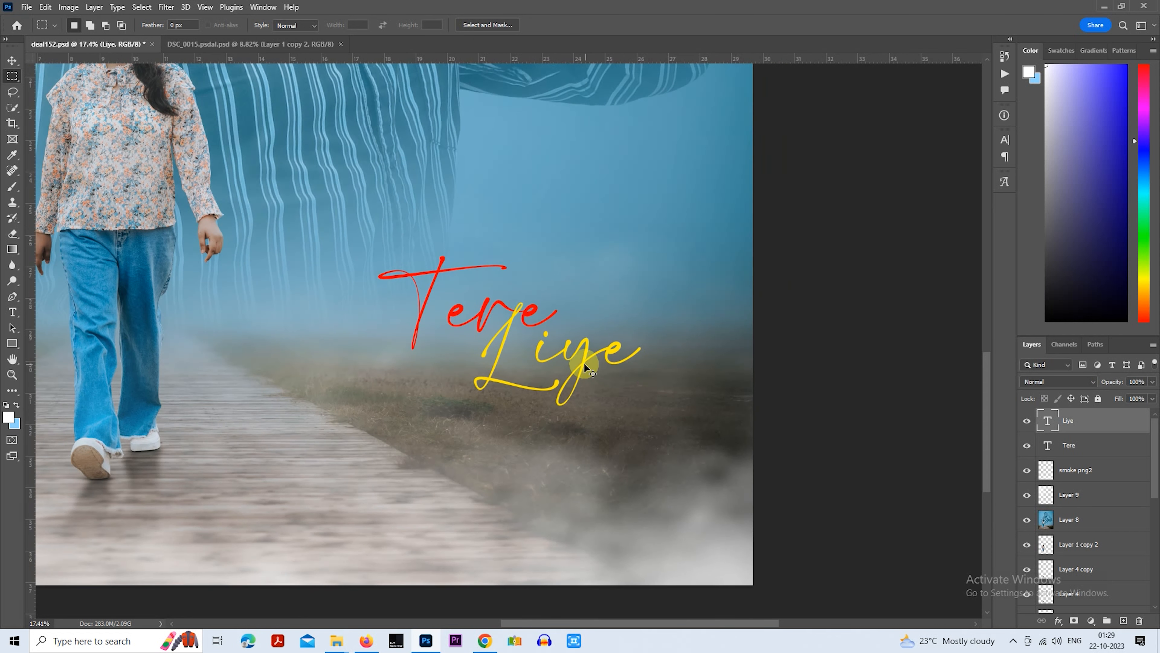
{"action": "mouse_move", "coordinate": [589, 358]}
{"action": "left_mouse_down"}
{"action": "mouse_move", "coordinate": [640, 355]}
{"action": "mouse_move", "coordinate": [467, 371]}
{"action": "mouse_move", "coordinate": [571, 373]}
{"action": "mouse_move", "coordinate": [582, 361]}
{"action": "left_mouse_up"}
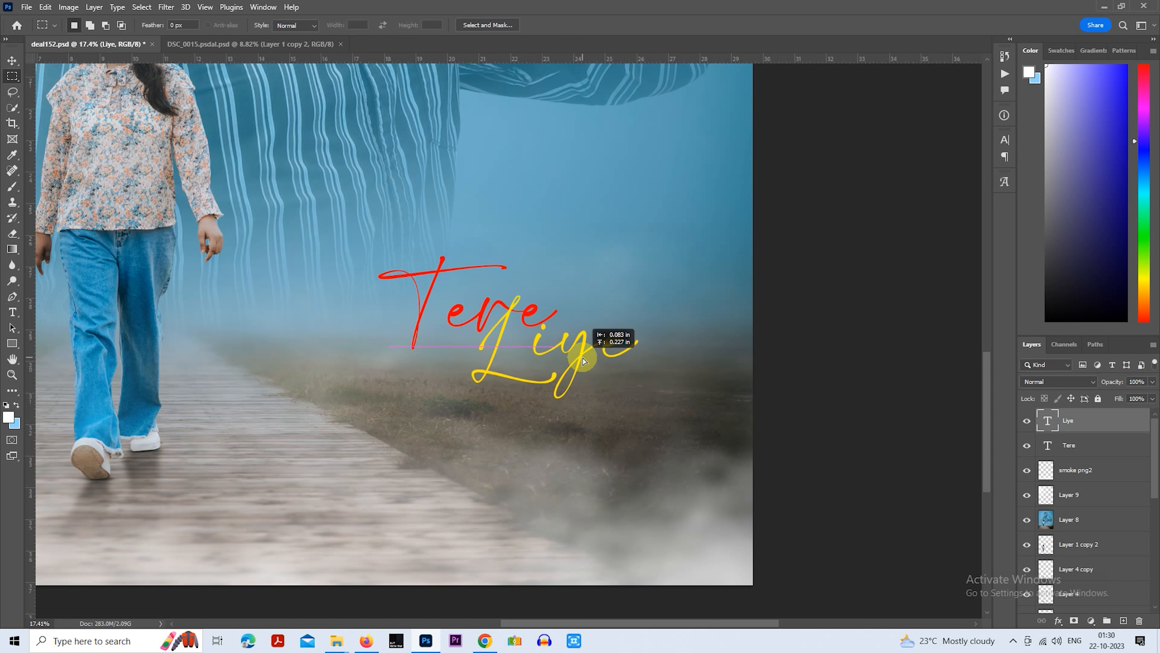
Free Transform the "Liye" and "Tere" layers together and move them down and left onto the grass beside the boardwalk
{"action": "left_click", "coordinate": [1069, 445], "text": "shift"}
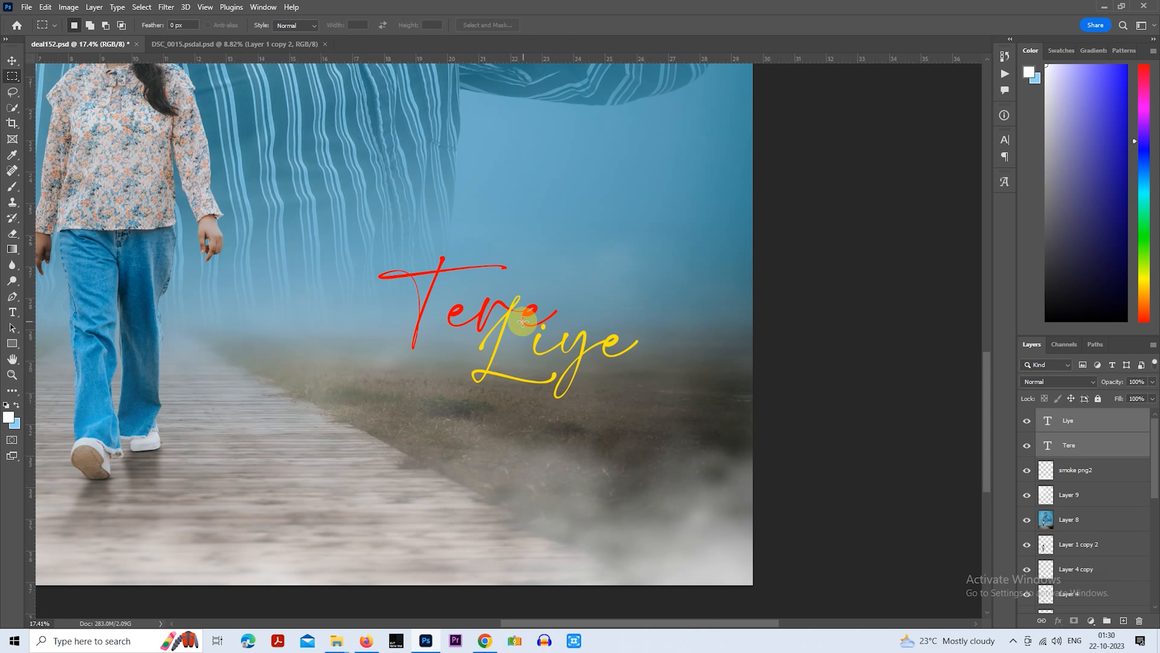
{"action": "right_click", "coordinate": [523, 322]}
{"action": "left_click", "coordinate": [588, 430]}
{"action": "left_click_drag", "start_coordinate": [639, 326], "coordinate": [529, 317]}
{"action": "left_click_drag", "start_coordinate": [559, 356], "coordinate": [588, 411]}
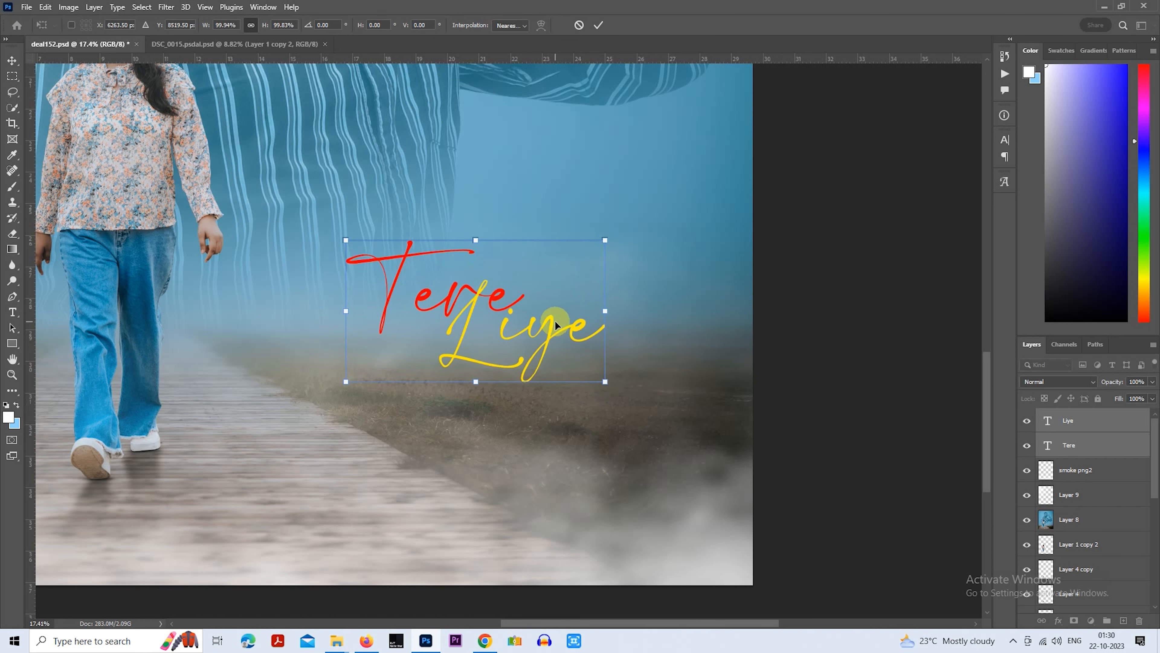
{"action": "left_click_drag", "start_coordinate": [555, 321], "coordinate": [547, 366]}
{"action": "key", "text": "Return"}
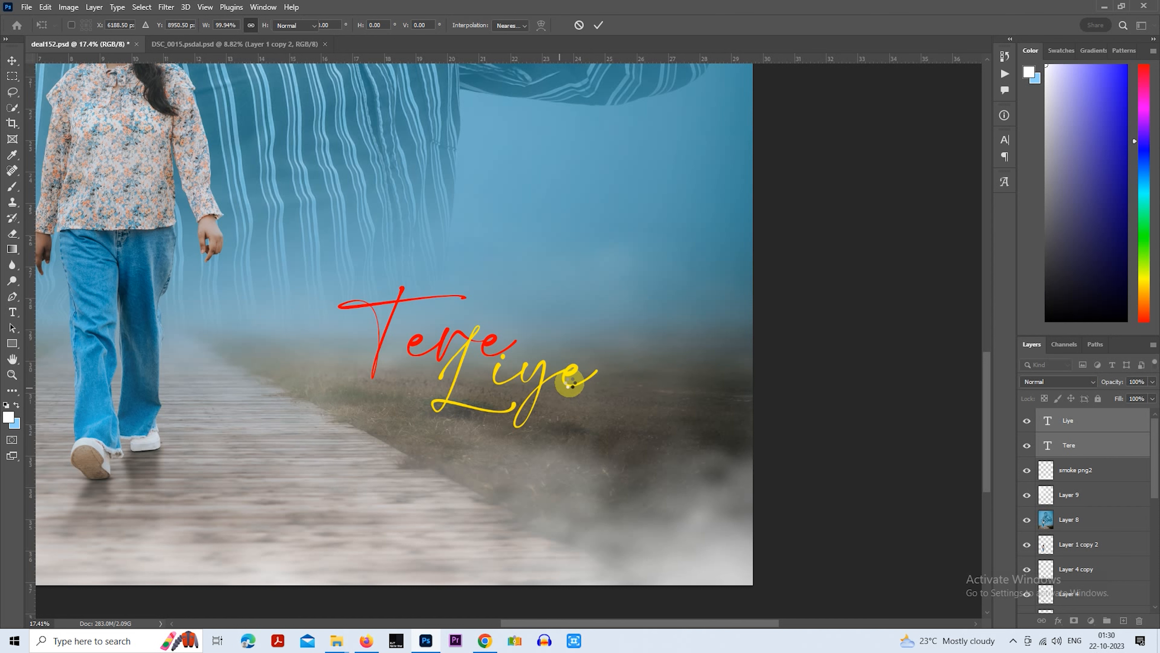
{"action": "scroll", "coordinate": [570, 382], "scroll_direction": "down", "scroll_amount": 2}
{"action": "key", "text": "ctrl+0"}
{"action": "scroll", "coordinate": [581, 373], "scroll_direction": "down", "scroll_amount": 4}
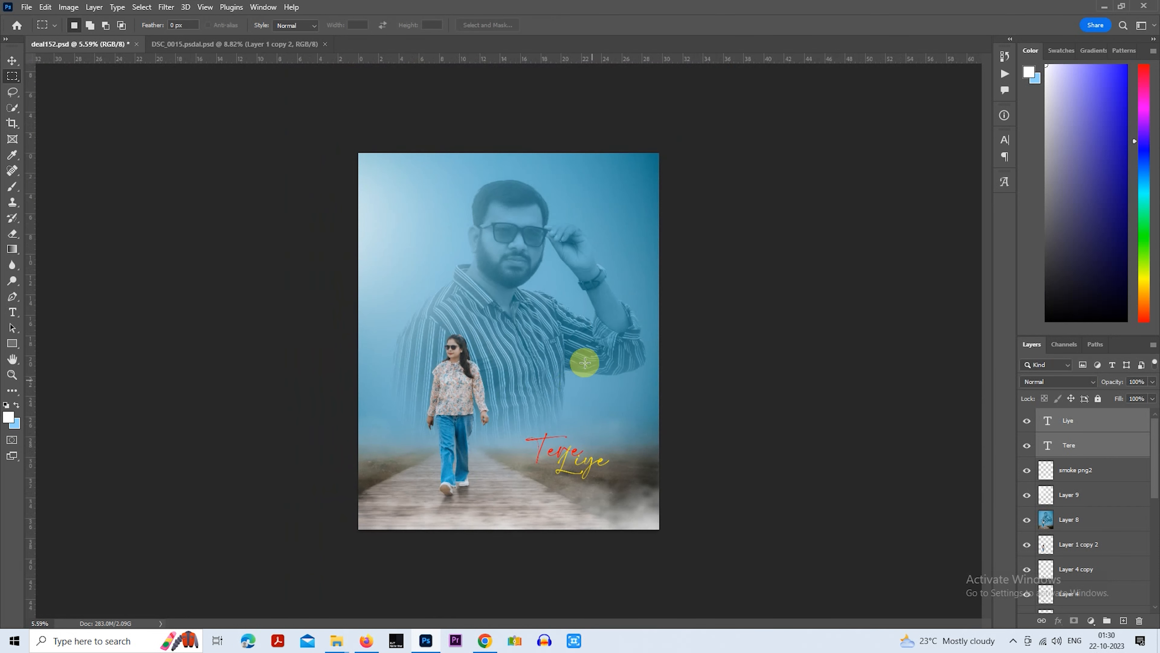
Add a Bevel & Emboss effect to the "Tere" text layer
{"action": "scroll", "coordinate": [612, 444], "scroll_direction": "up", "scroll_amount": 2}
{"action": "scroll", "coordinate": [615, 429], "scroll_direction": "up", "scroll_amount": 2}
{"action": "scroll", "coordinate": [608, 433], "scroll_direction": "down", "scroll_amount": 1}
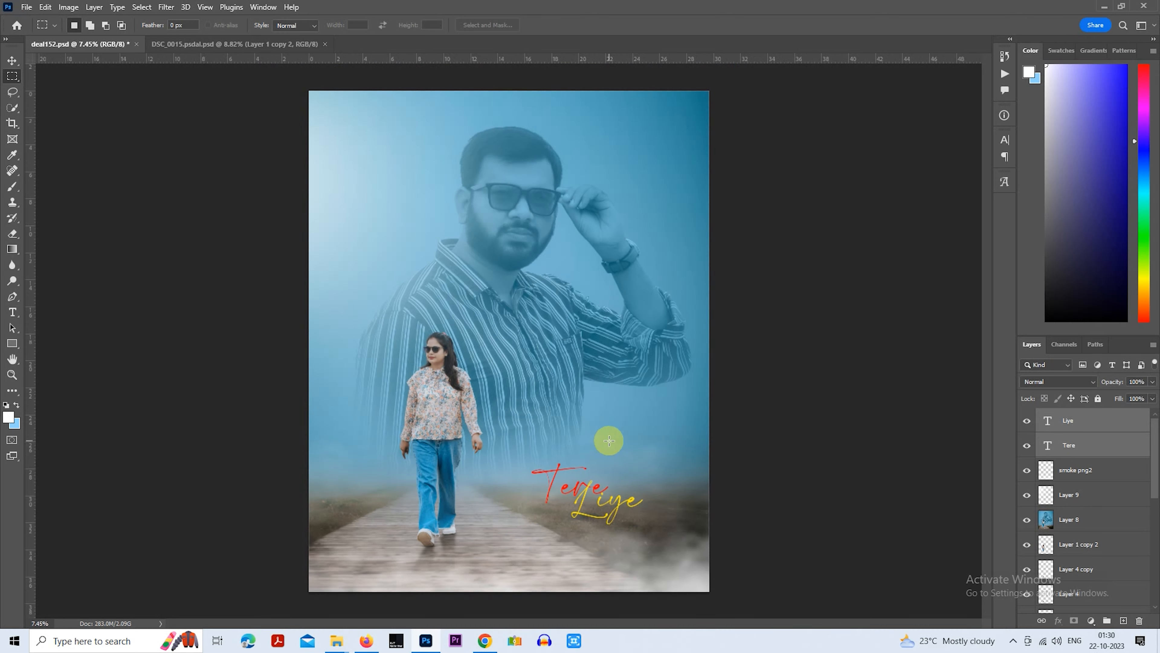
{"action": "scroll", "coordinate": [610, 443], "scroll_direction": "up", "scroll_amount": 3}
{"action": "left_click_drag", "start_coordinate": [627, 526], "coordinate": [608, 395]}
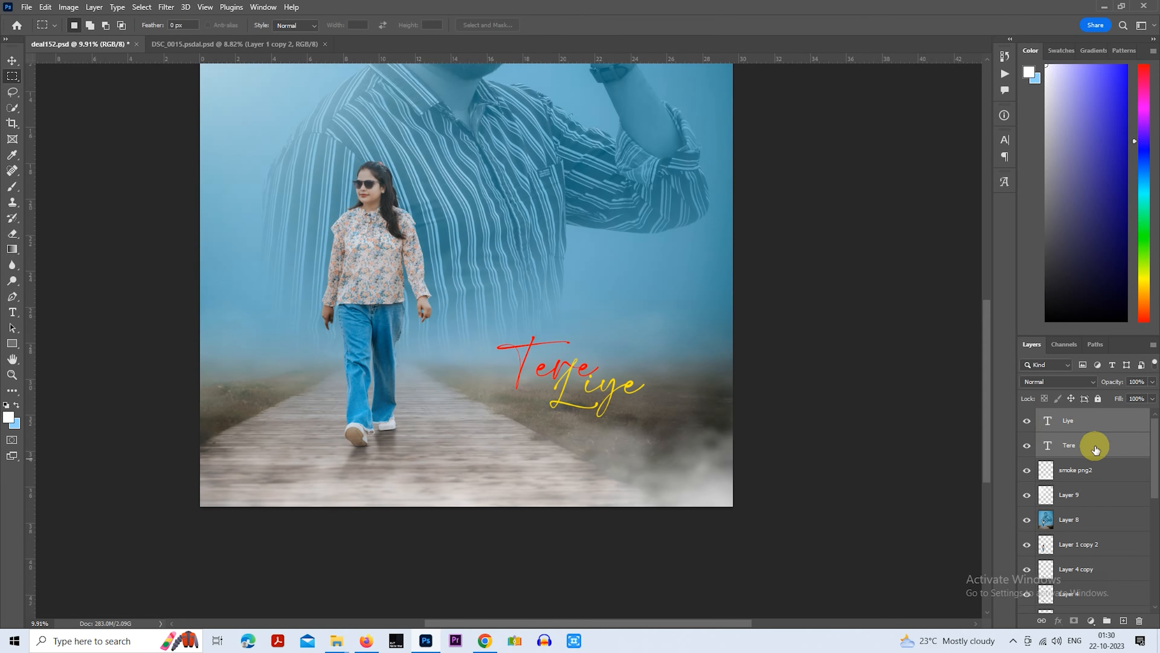
{"action": "left_click", "coordinate": [1105, 447]}
{"action": "double_click", "coordinate": [1106, 448]}
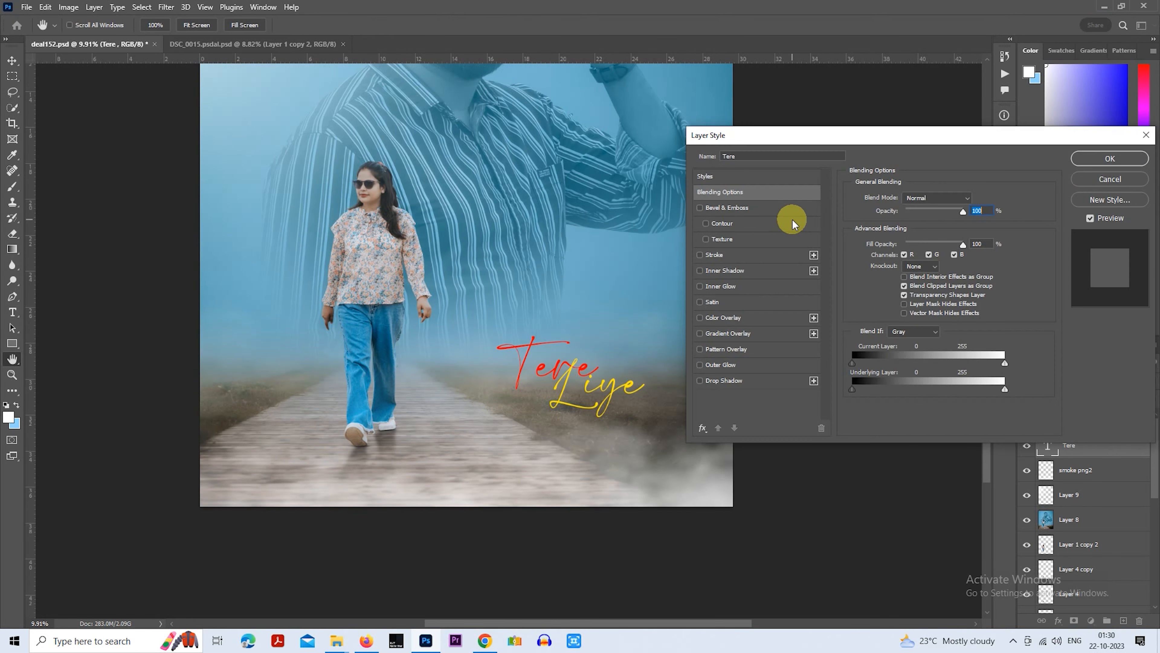
{"action": "left_click", "coordinate": [730, 208]}
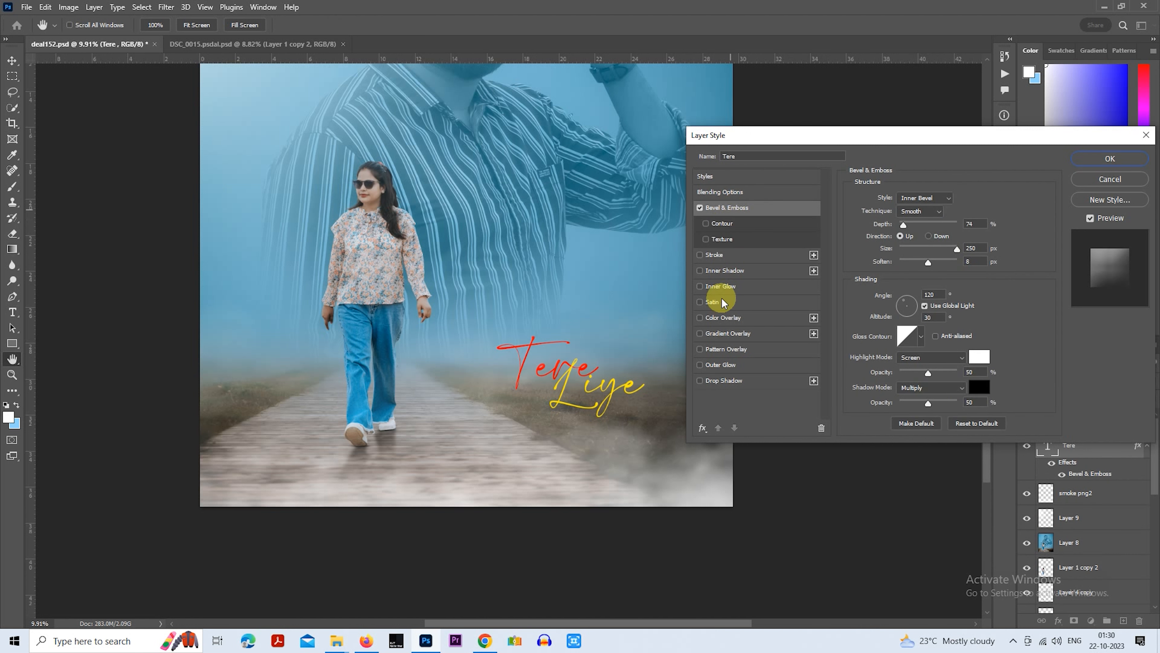
Give "Tere" a Multiply drop shadow with 6 px distance and 106 px size, adjust its opacity, and apply the style without a stroke
{"action": "left_click", "coordinate": [723, 381]}
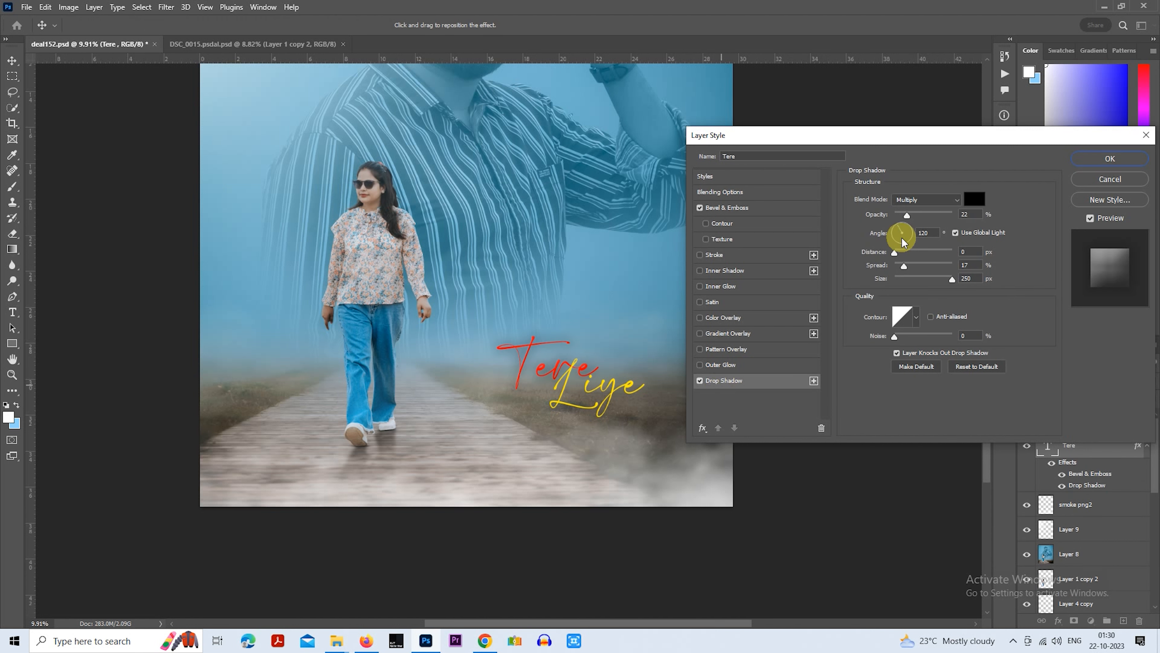
{"action": "left_click_drag", "start_coordinate": [902, 216], "coordinate": [898, 252]}
{"action": "left_click_drag", "start_coordinate": [953, 278], "coordinate": [922, 278]}
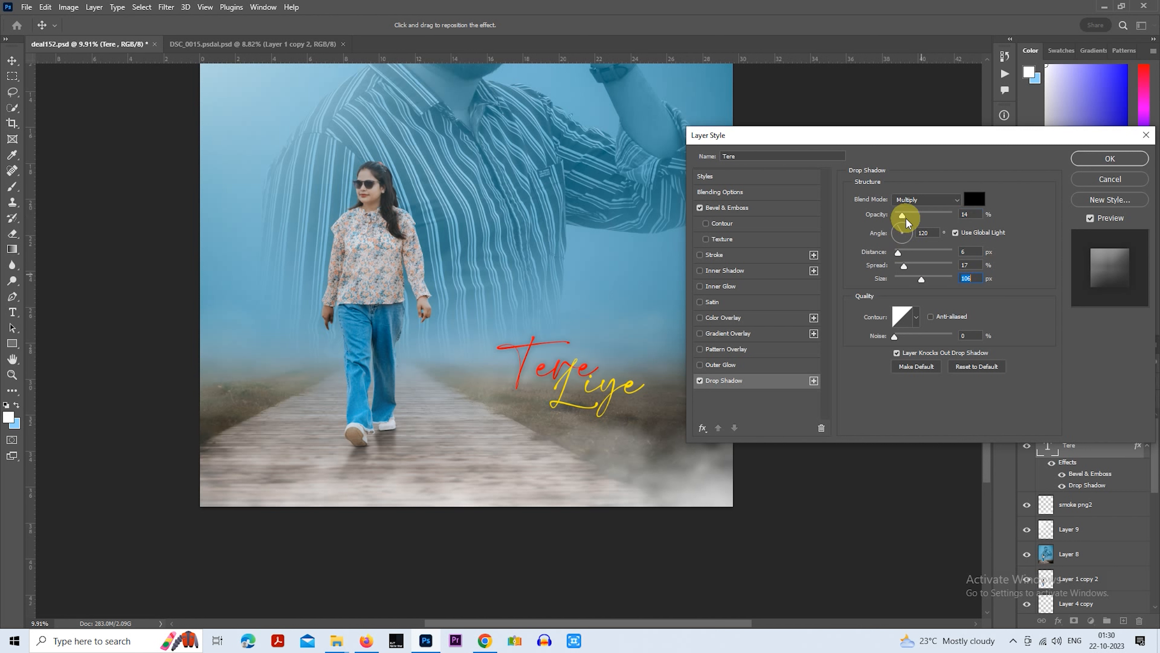
{"action": "mouse_move", "coordinate": [904, 215]}
{"action": "left_mouse_down"}
{"action": "mouse_move", "coordinate": [919, 214]}
{"action": "mouse_move", "coordinate": [907, 215]}
{"action": "left_mouse_up"}
{"action": "left_click", "coordinate": [715, 255]}
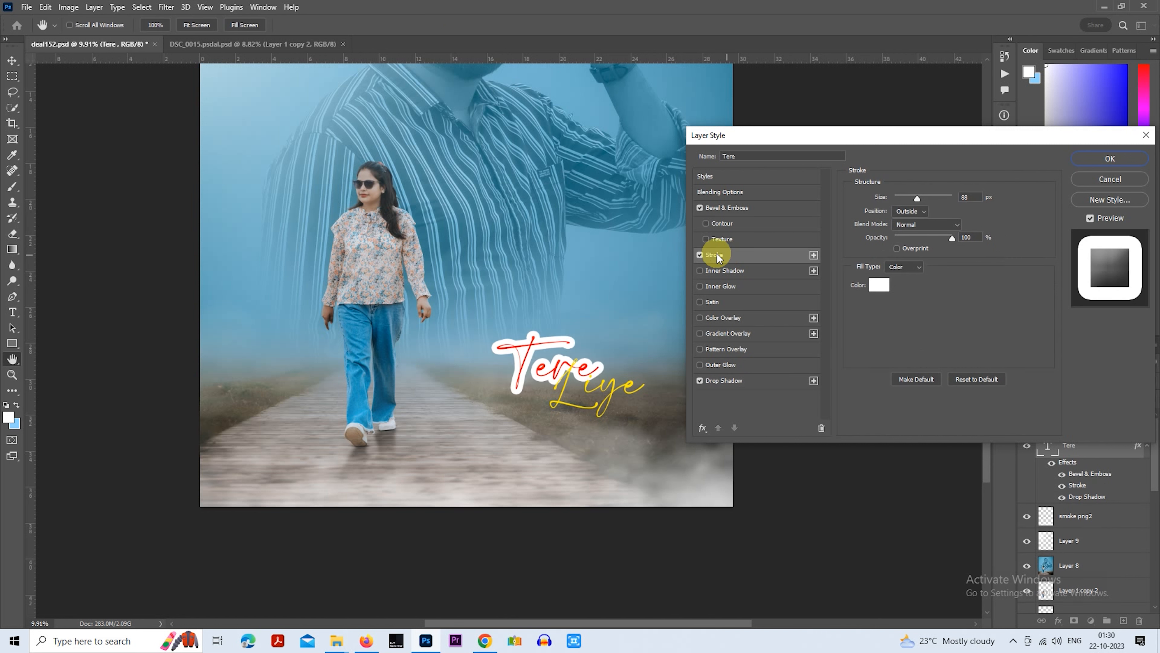
{"action": "left_click", "coordinate": [700, 255]}
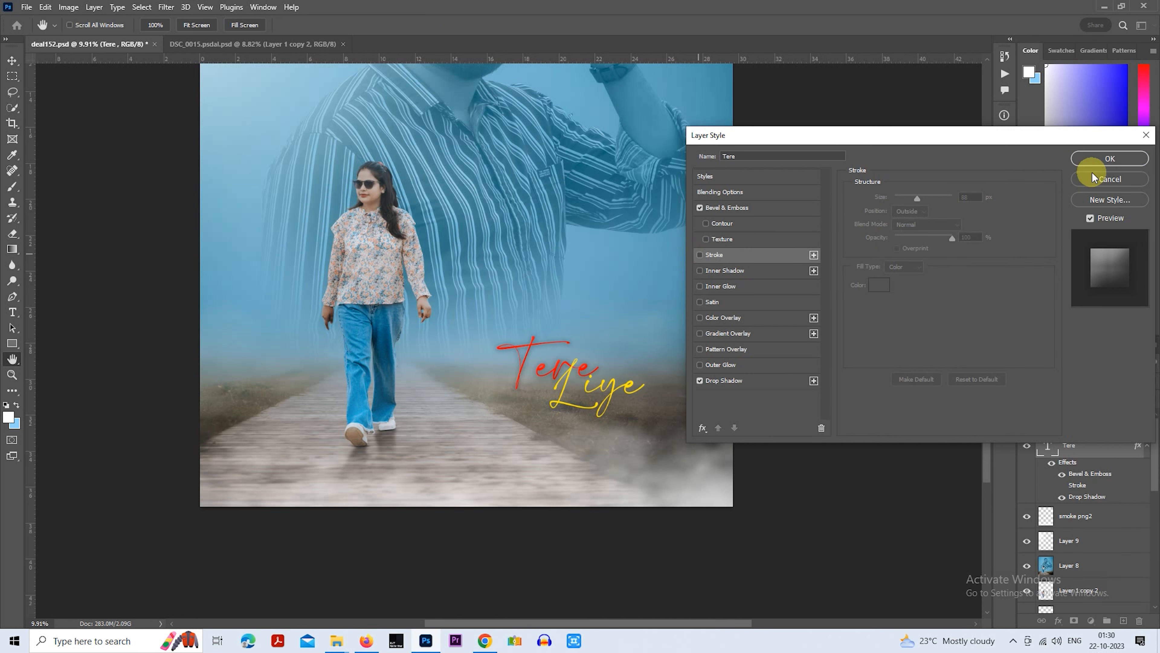
{"action": "key", "text": "Return"}
Copy the layer style of "Tere" onto the "Liye" text layer
{"action": "right_click", "coordinate": [1112, 459]}
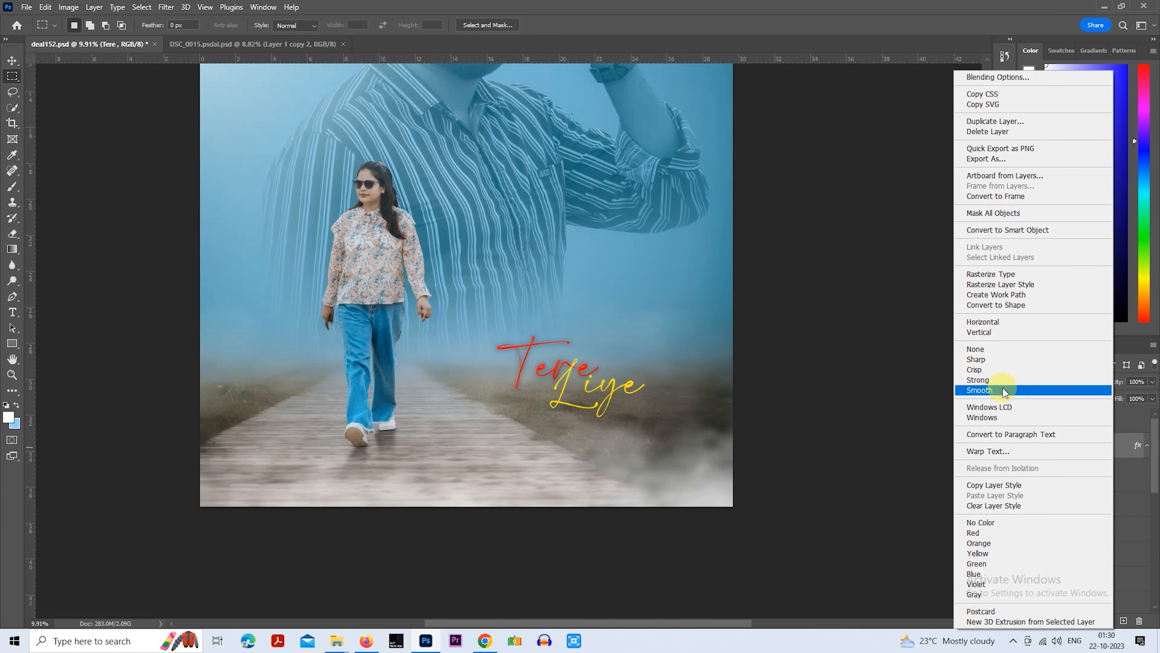
{"action": "left_click", "coordinate": [997, 482]}
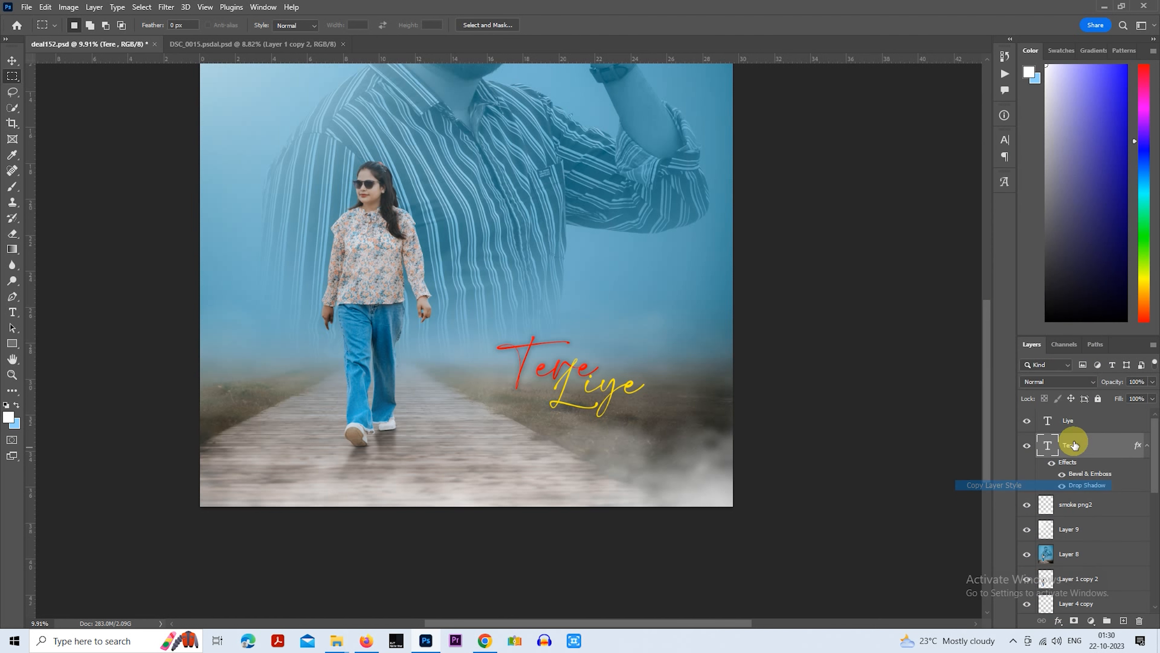
{"action": "right_click", "coordinate": [1094, 422]}
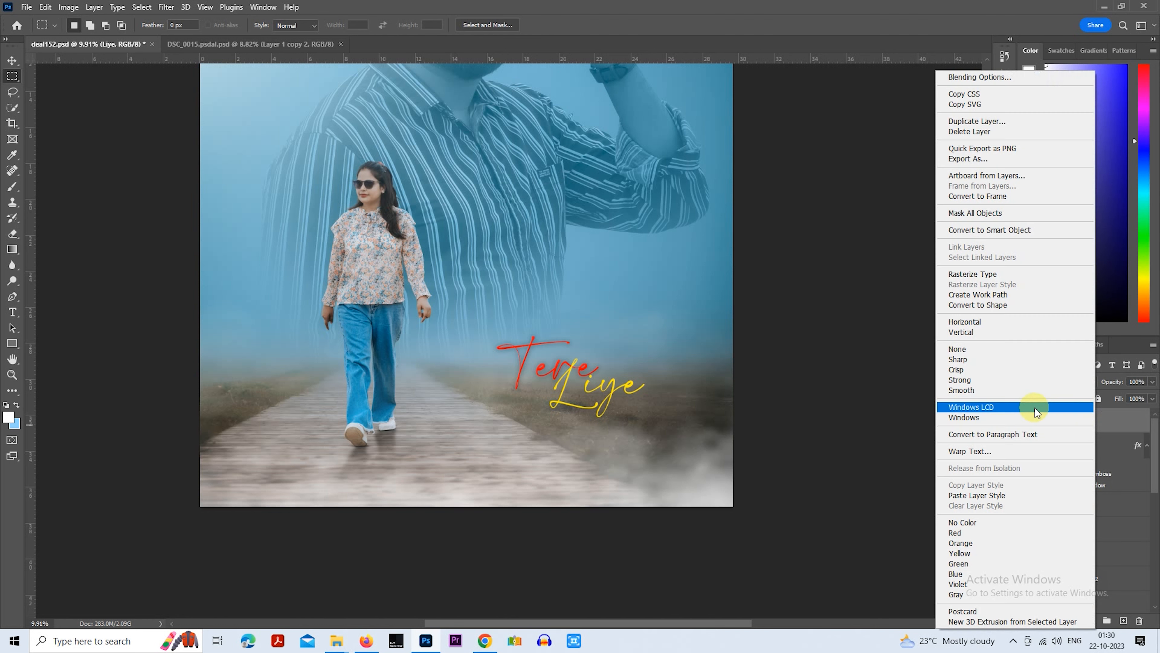
{"action": "left_click", "coordinate": [980, 495]}
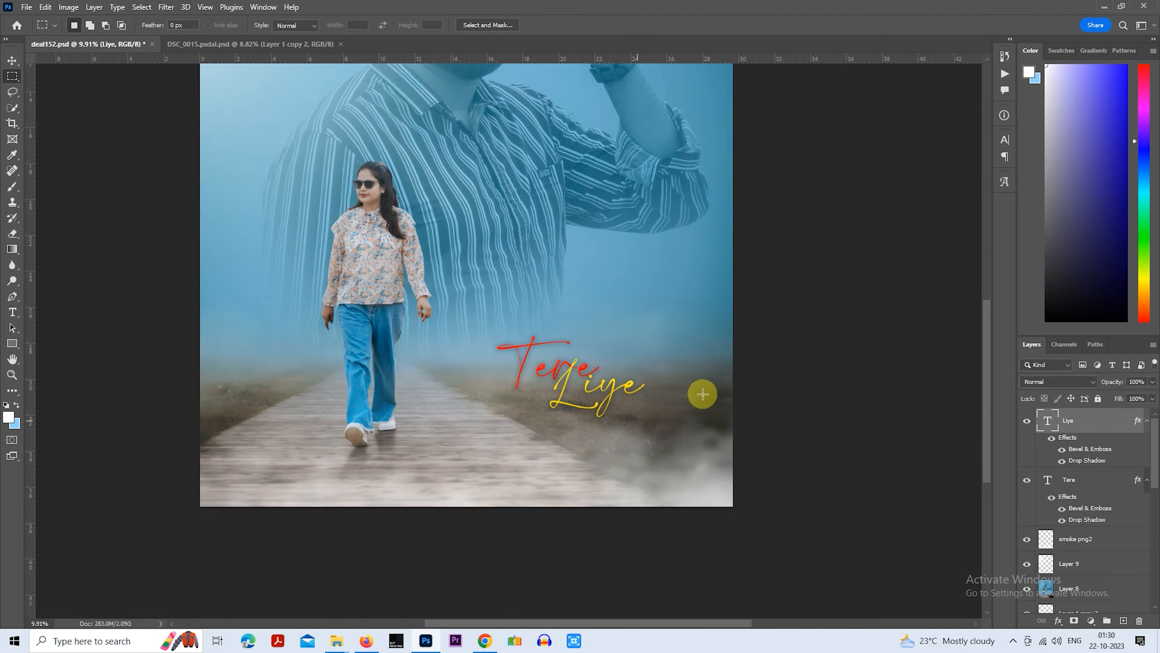
Place caption.png from the ALEDITZ folder into the poster and scale it to about 77% width and 63% height
{"action": "left_click", "coordinate": [337, 644]}
{"action": "left_click", "coordinate": [152, 584]}
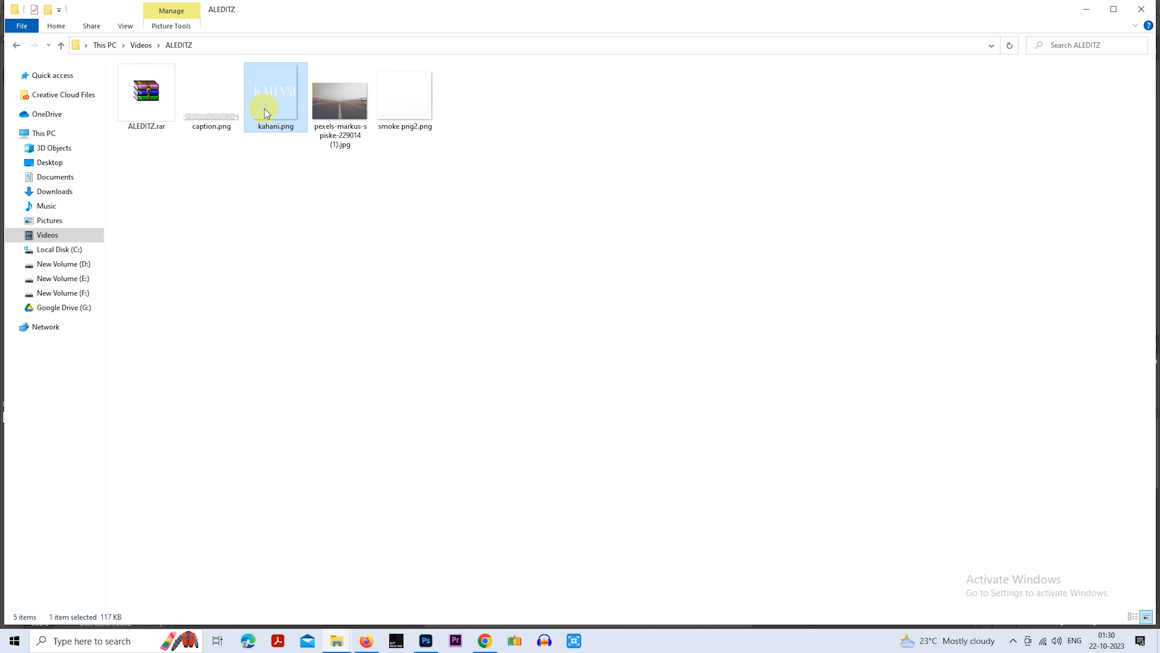
{"action": "left_click_drag", "start_coordinate": [216, 113], "coordinate": [612, 424]}
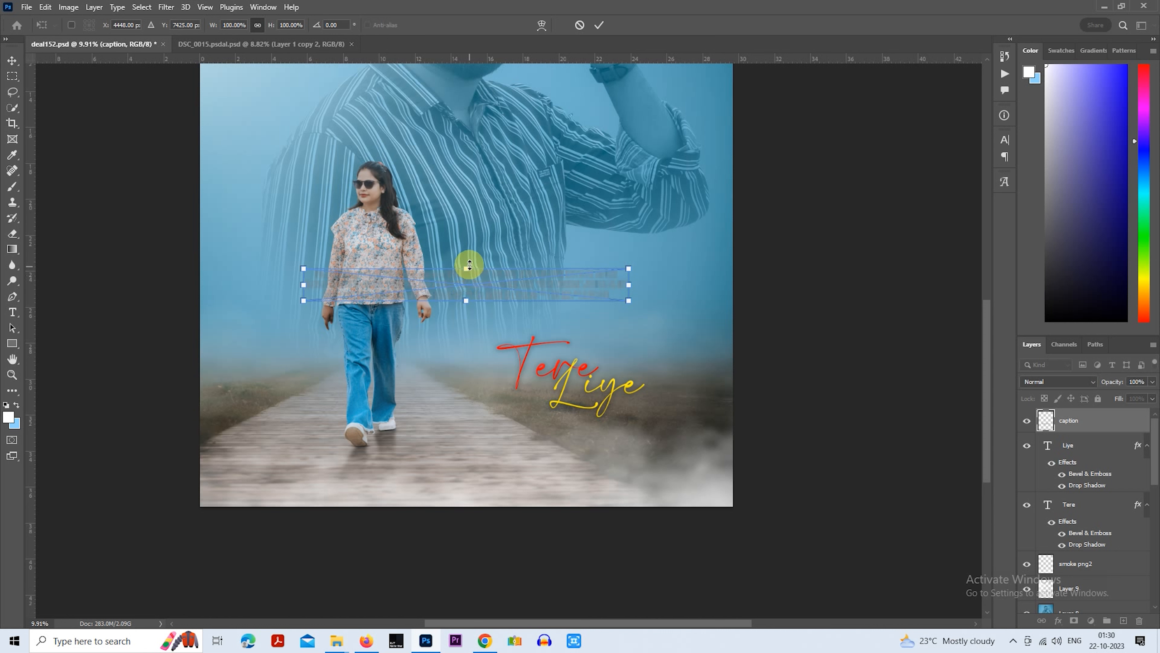
{"action": "left_click_drag", "start_coordinate": [469, 265], "coordinate": [466, 273]}
{"action": "left_click_drag", "start_coordinate": [624, 286], "coordinate": [585, 287]}
{"action": "left_click_drag", "start_coordinate": [467, 274], "coordinate": [467, 280]}
{"action": "key", "text": "Return"}
Move the caption just below the "Tere Liye" title and lighten its text to white with Hue/Saturation
{"action": "left_click_drag", "start_coordinate": [579, 308], "coordinate": [686, 454]}
{"action": "key", "text": "ctrl+u"}
{"action": "left_click_drag", "start_coordinate": [546, 272], "coordinate": [606, 271]}
{"action": "left_click", "coordinate": [683, 150]}
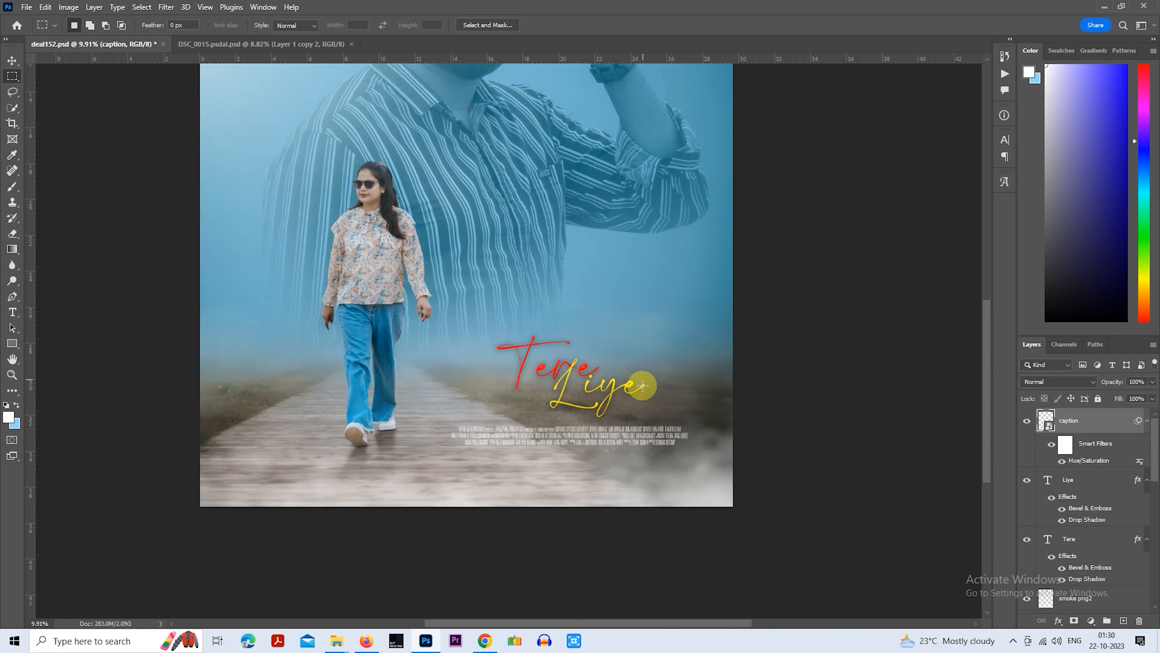
Rasterize the caption layer
{"action": "left_click_drag", "start_coordinate": [643, 385], "coordinate": [665, 408]}
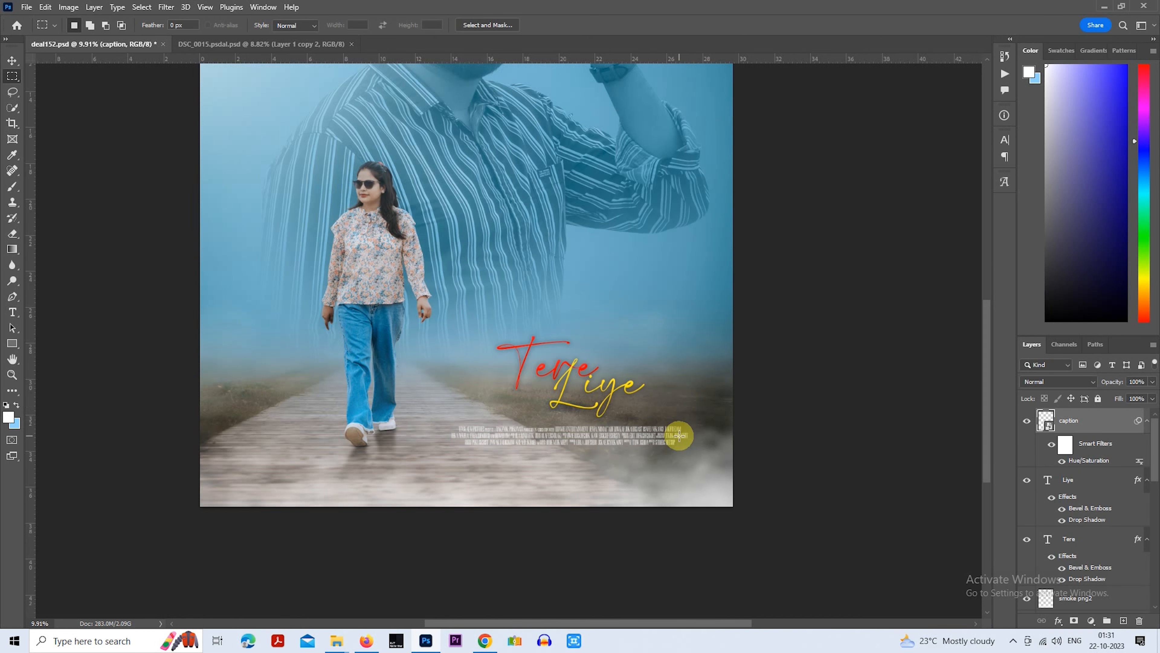
{"action": "scroll", "coordinate": [679, 436], "scroll_direction": "up", "scroll_amount": 2}
{"action": "right_click", "coordinate": [560, 417]}
{"action": "left_click", "coordinate": [614, 335]}
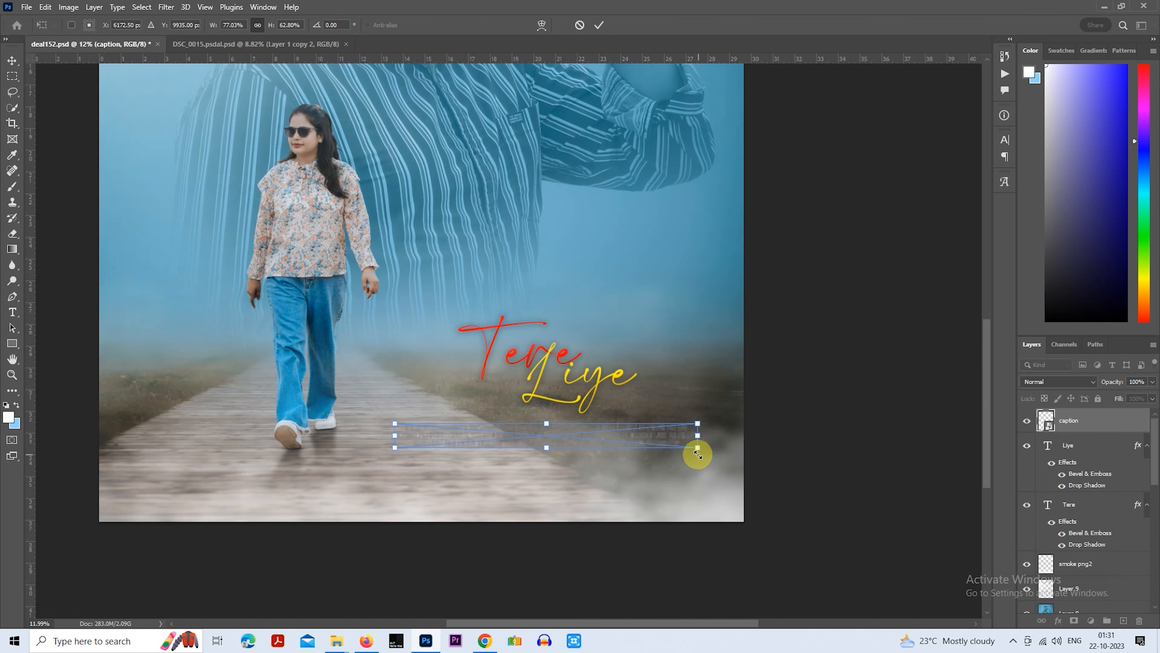
{"action": "right_click", "coordinate": [1057, 410]}
{"action": "left_click", "coordinate": [962, 336]}
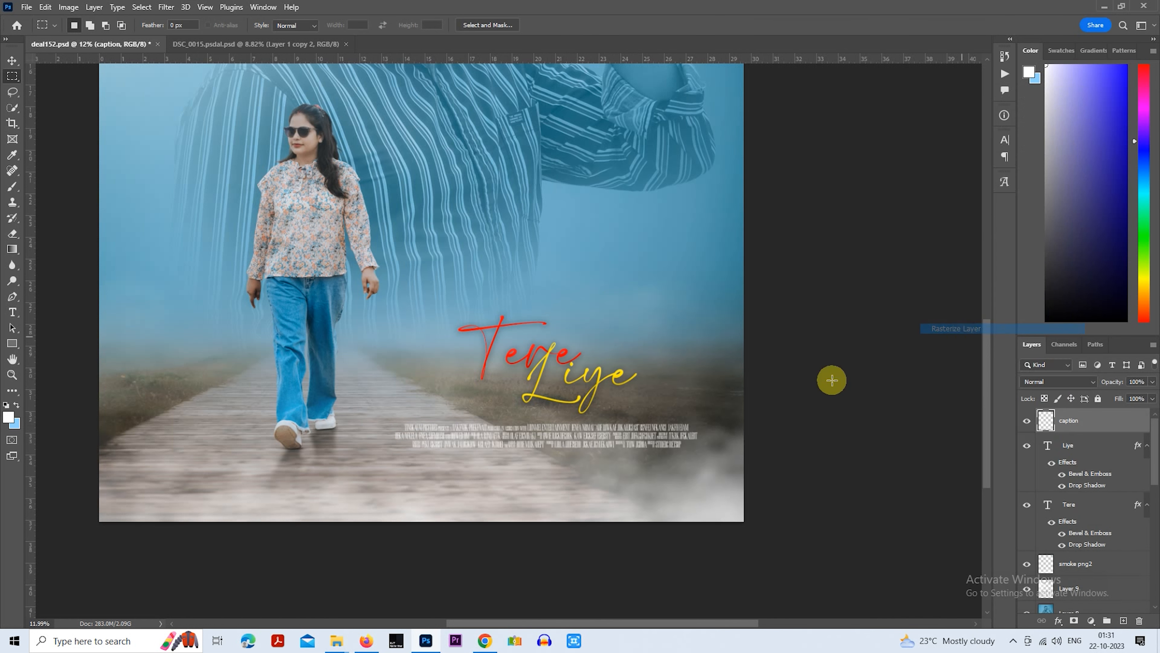
Select the caption, "Liye" and "Tere" layers and move them slightly up together
{"action": "scroll", "coordinate": [527, 452], "scroll_direction": "down", "scroll_amount": 1}
{"action": "scroll", "coordinate": [526, 451], "scroll_direction": "down", "scroll_amount": 2}
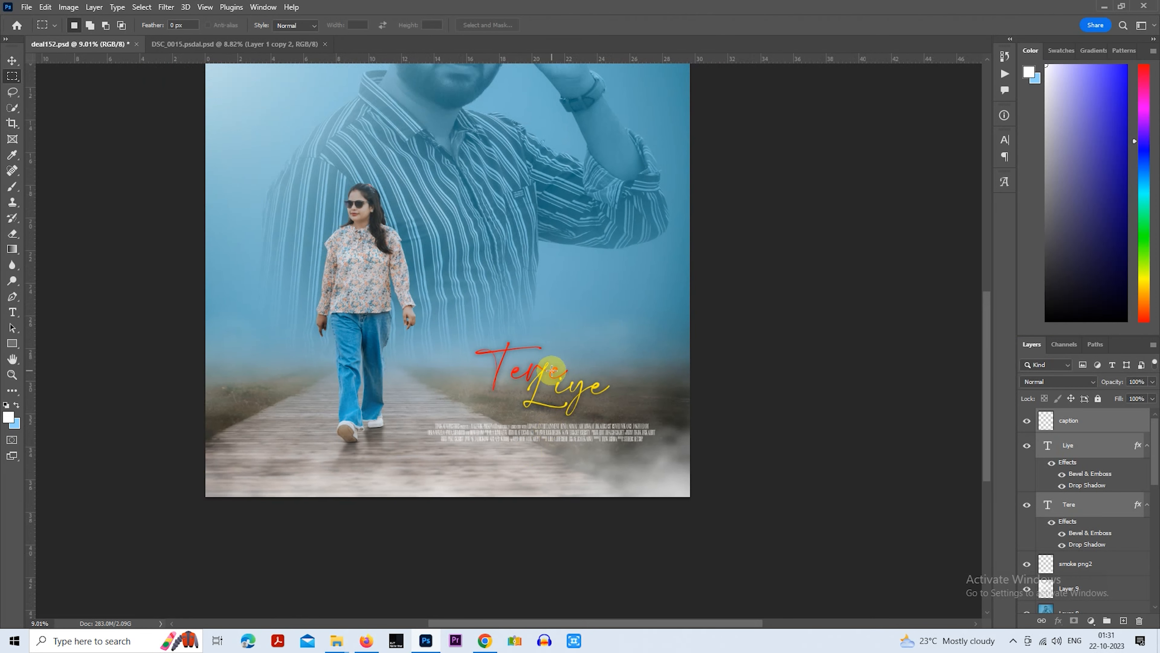
{"action": "scroll", "coordinate": [586, 424], "scroll_direction": "down", "scroll_amount": 3}
{"action": "left_click_drag", "start_coordinate": [618, 480], "coordinate": [648, 439]}
{"action": "scroll", "coordinate": [638, 493], "scroll_direction": "up", "scroll_amount": 6}
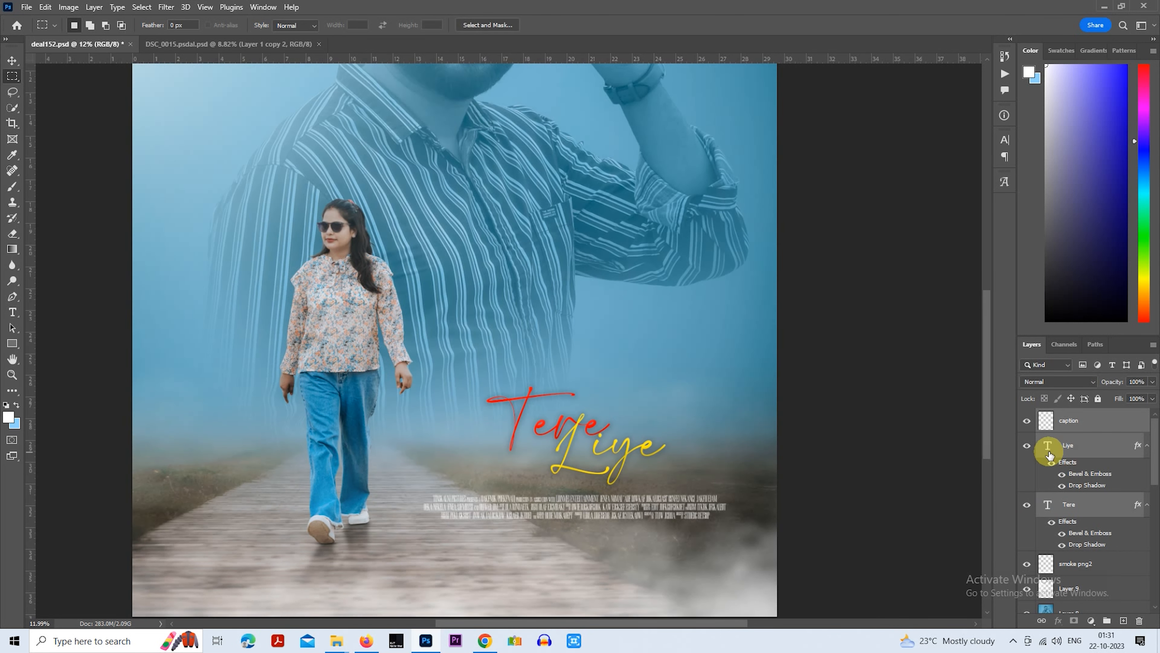
{"action": "left_click", "coordinate": [1065, 455]}
{"action": "double_click", "coordinate": [1092, 464]}
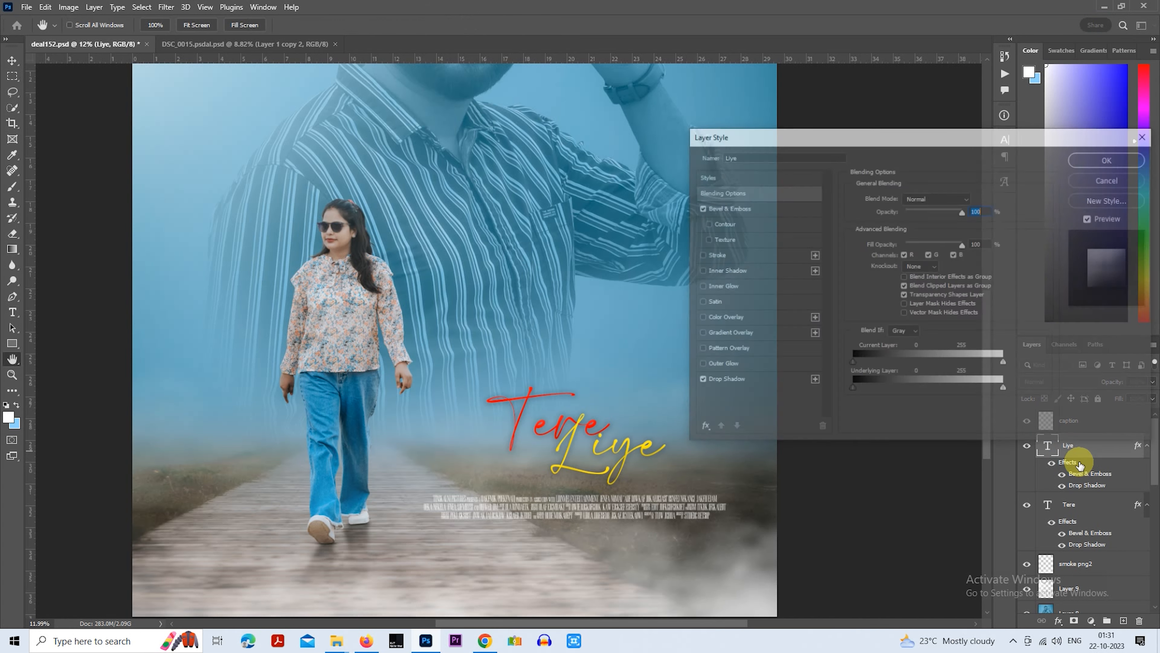
{"action": "left_click", "coordinate": [1119, 181]}
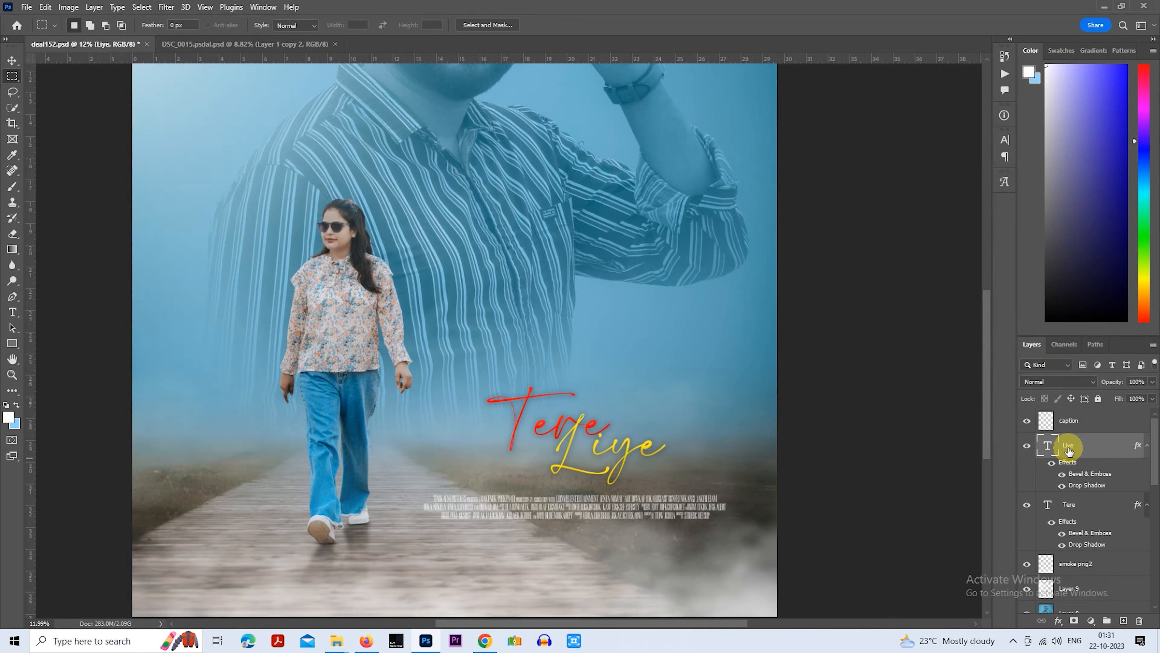
Try Faux Bold on the "Liye" text
{"action": "double_click", "coordinate": [1049, 447]}
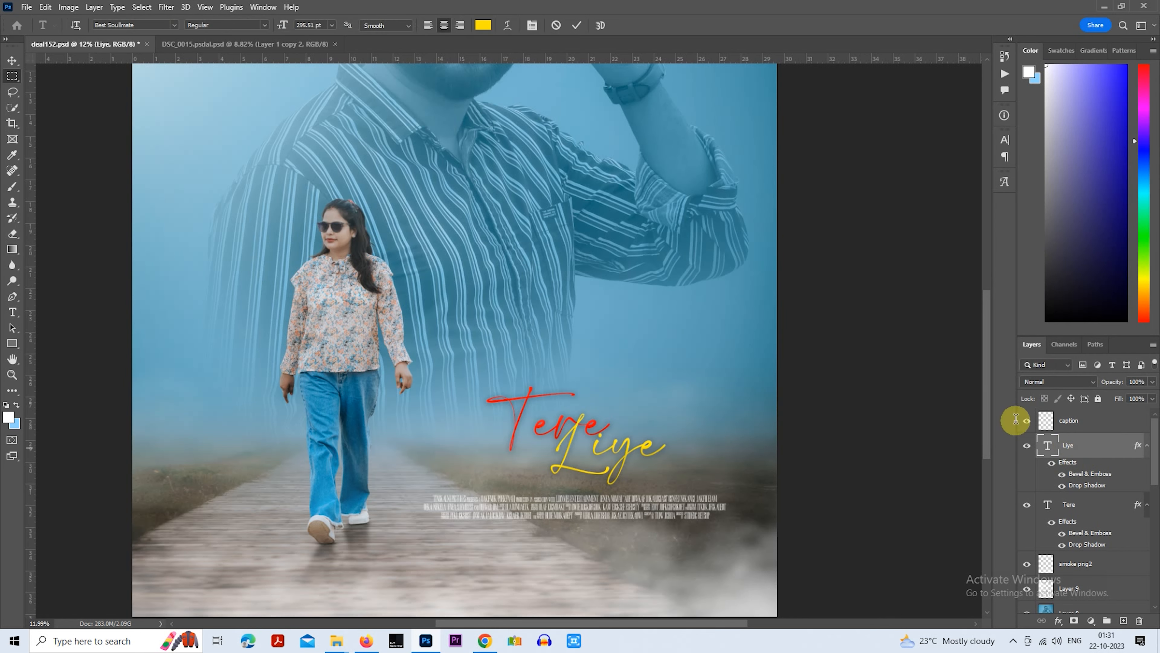
{"action": "left_click", "coordinate": [534, 25]}
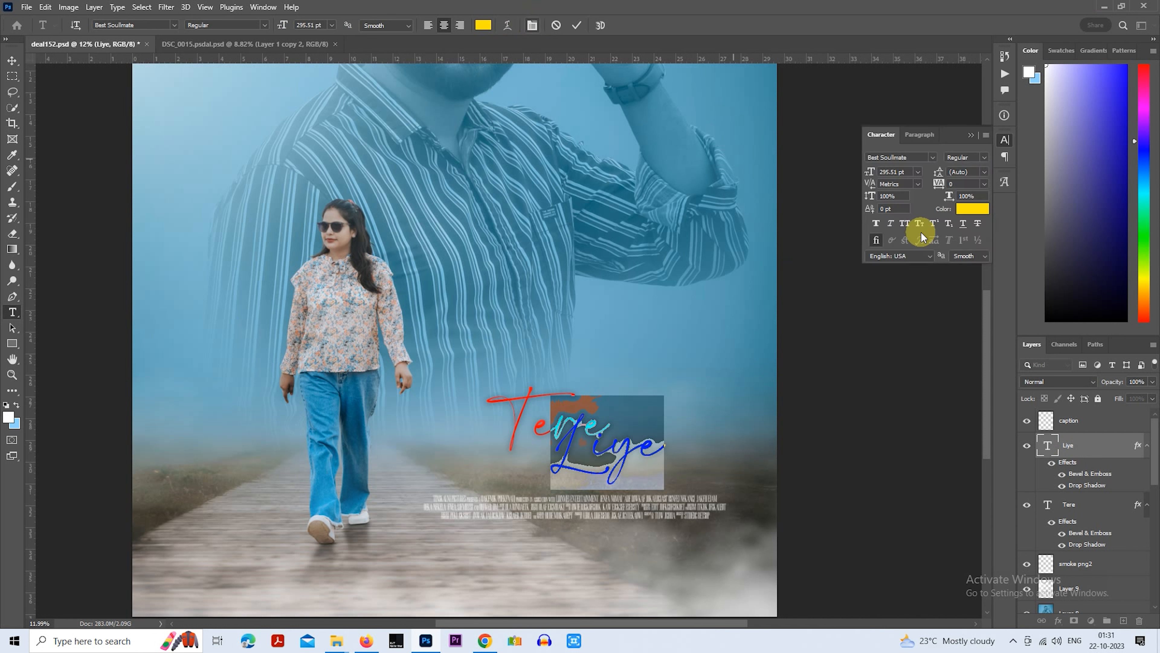
{"action": "left_click", "coordinate": [875, 224]}
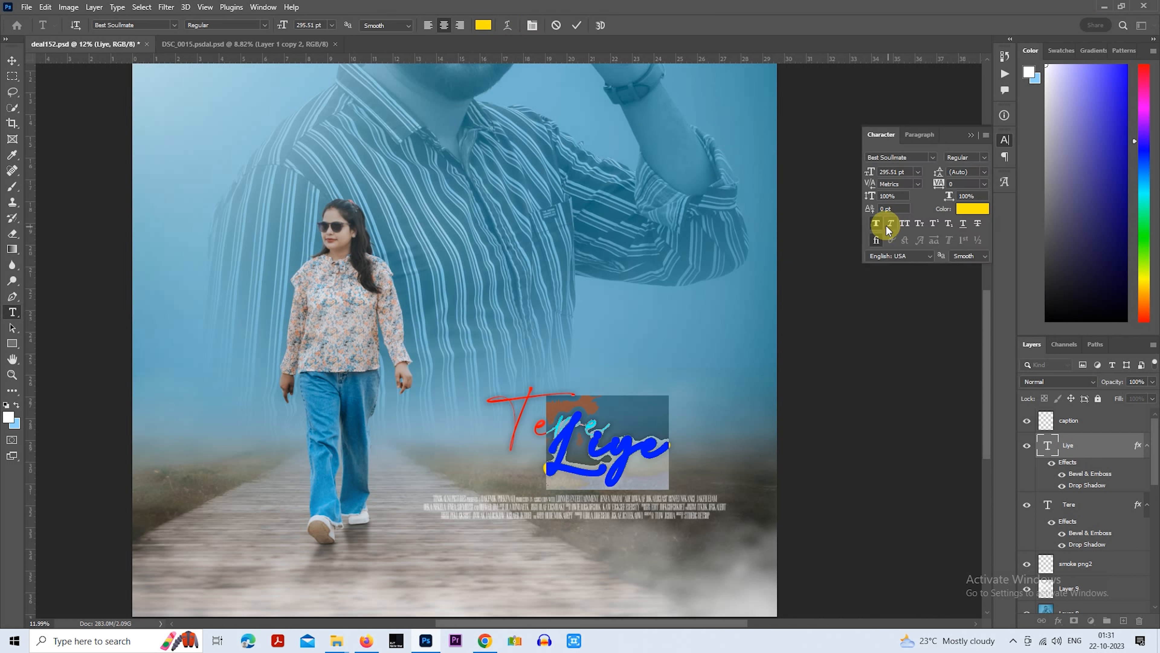
{"action": "left_click", "coordinate": [881, 239]}
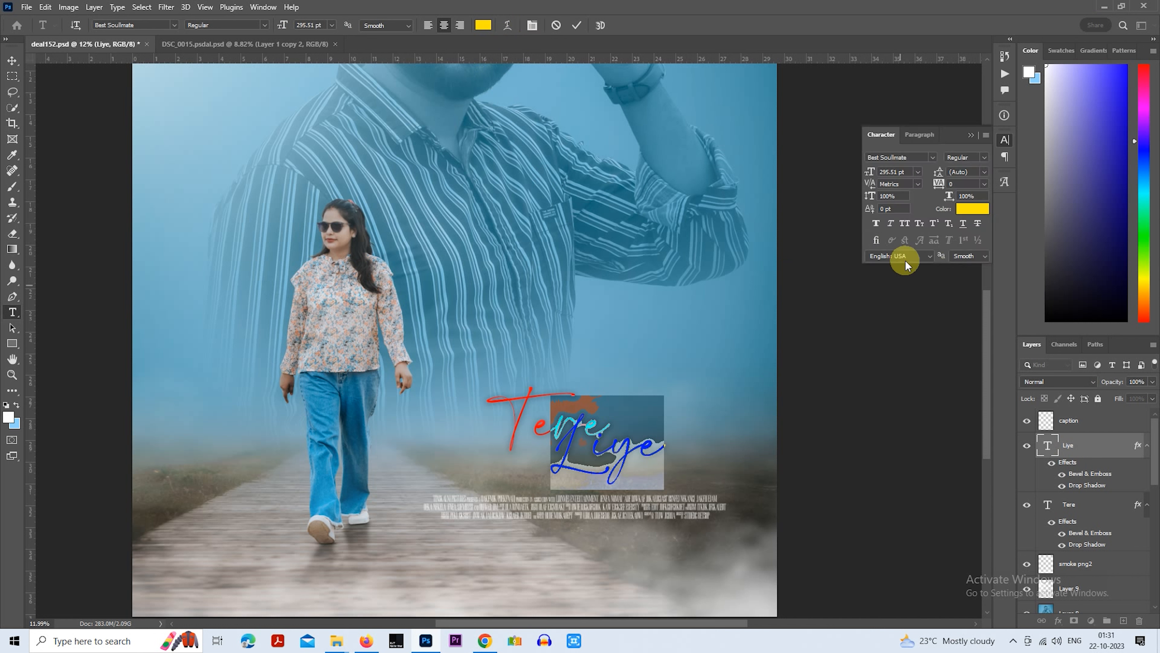
{"action": "left_click", "coordinate": [971, 135]}
{"action": "left_click", "coordinate": [11, 77]}
Duplicate the "Liye" and "Tere" text layers together
{"action": "scroll", "coordinate": [585, 298], "scroll_direction": "down", "scroll_amount": 5}
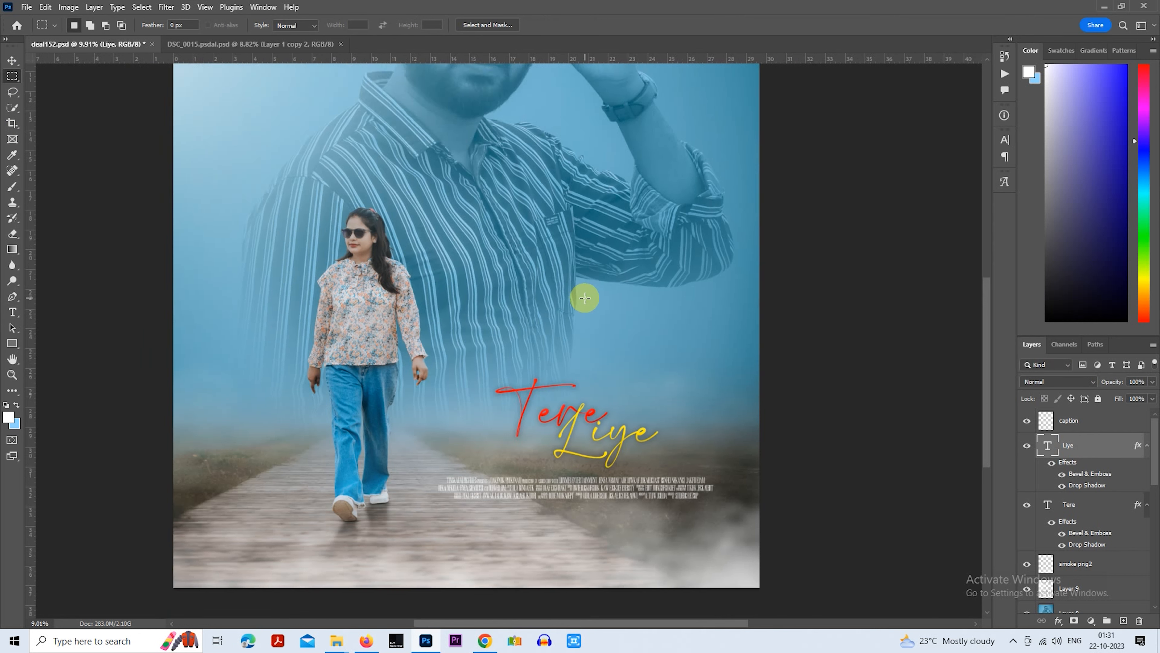
{"action": "scroll", "coordinate": [584, 298], "scroll_direction": "up", "scroll_amount": 1}
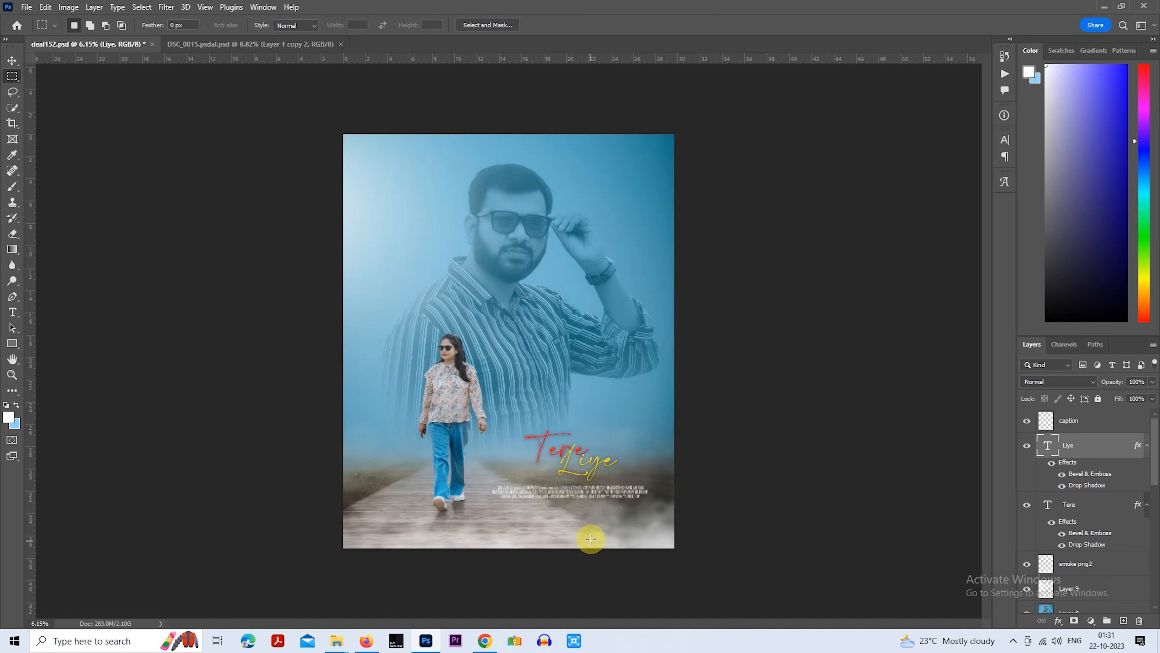
{"action": "scroll", "coordinate": [592, 532], "scroll_direction": "up", "scroll_amount": 1}
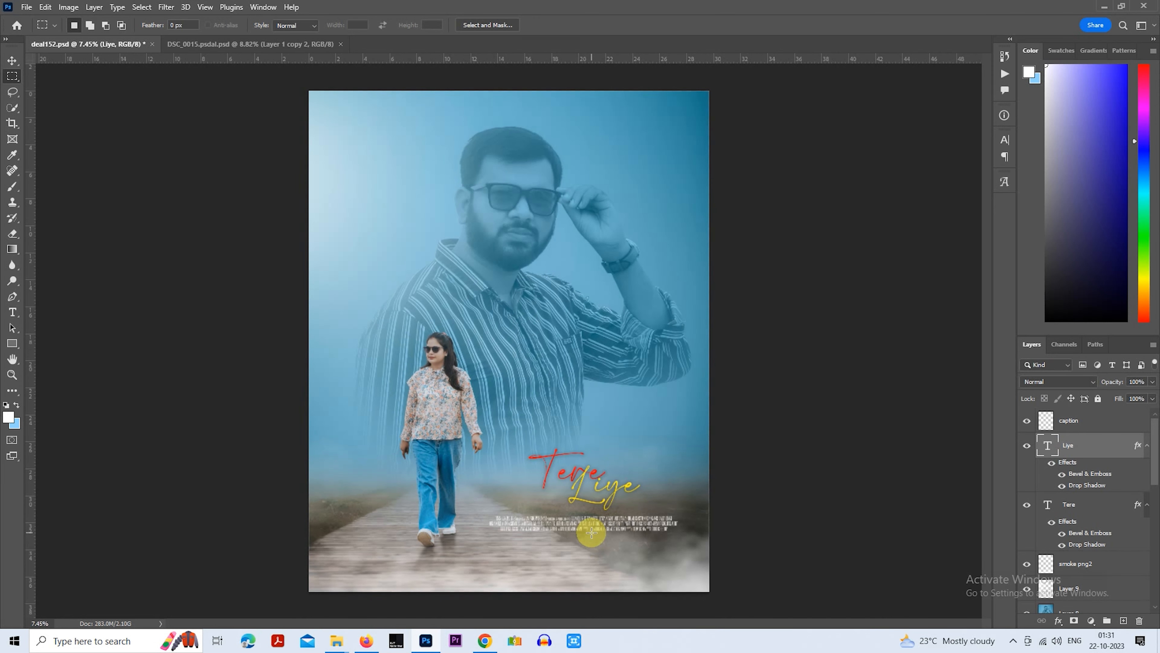
{"action": "scroll", "coordinate": [708, 475], "scroll_direction": "down", "scroll_amount": 1}
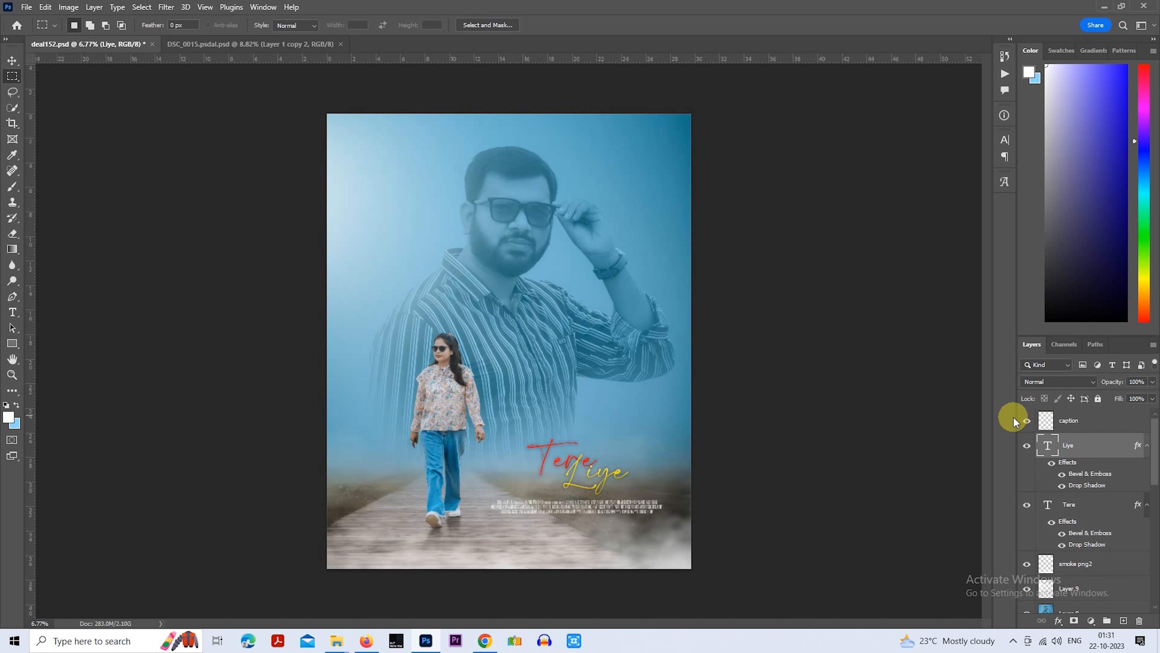
{"action": "left_click", "coordinate": [1095, 508], "text": "ctrl"}
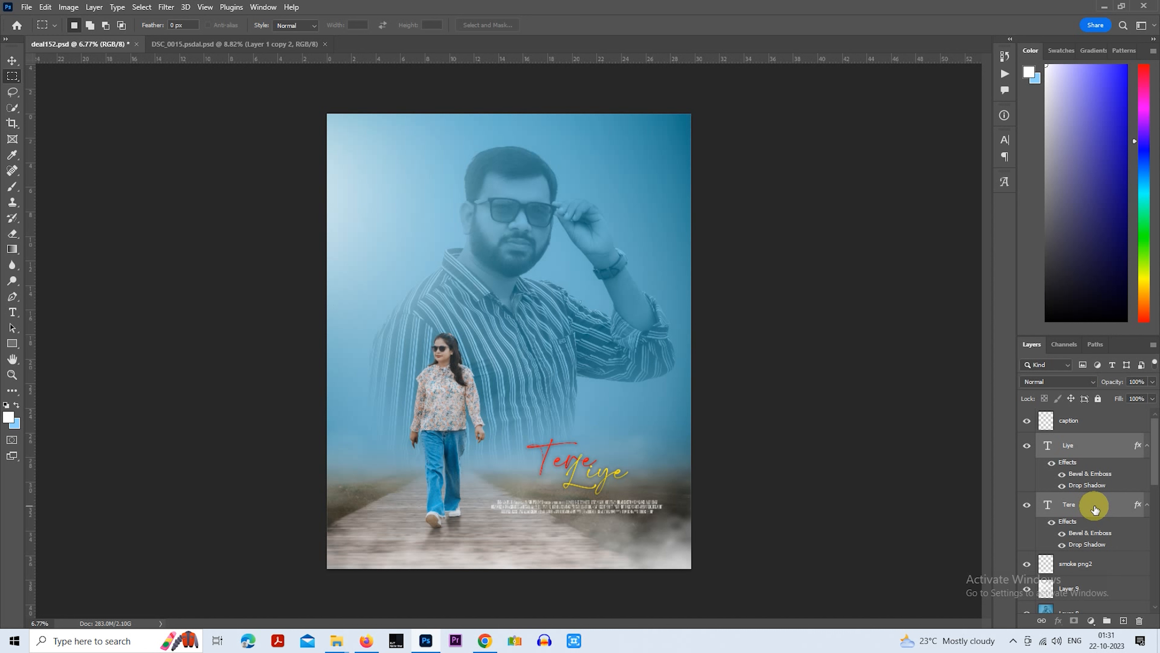
{"action": "key", "text": "ctrl+j"}
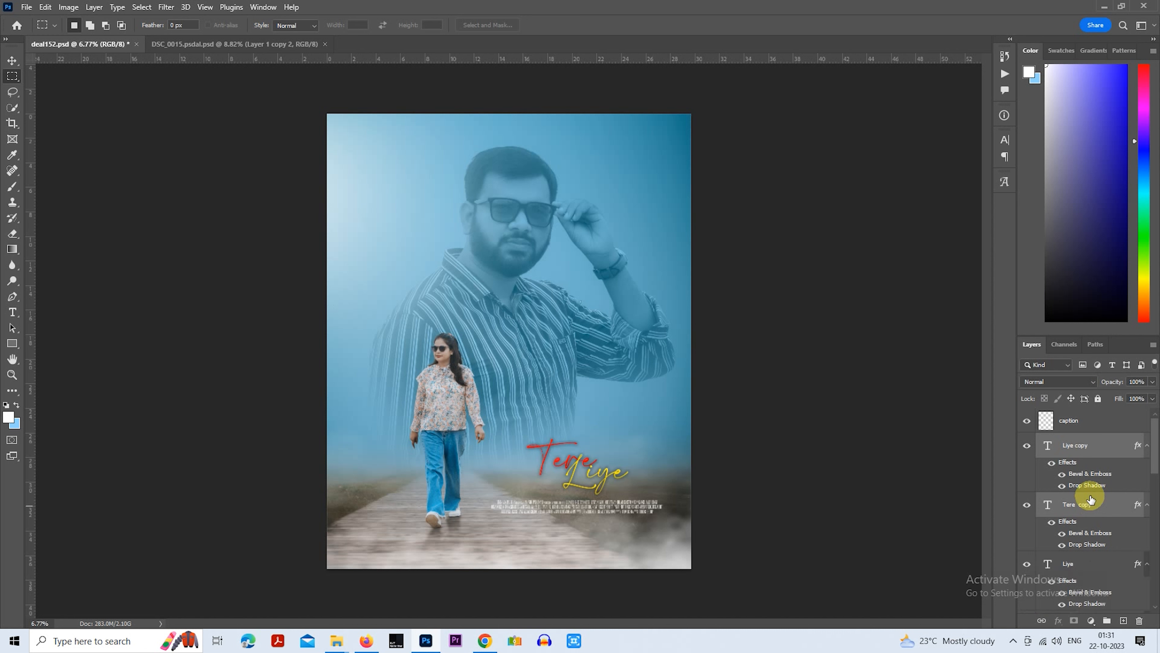
Hide the effects on the "Liye" and "Tere" copies and rasterize their type
{"action": "left_click", "coordinate": [1053, 463]}
{"action": "left_click", "coordinate": [1051, 522]}
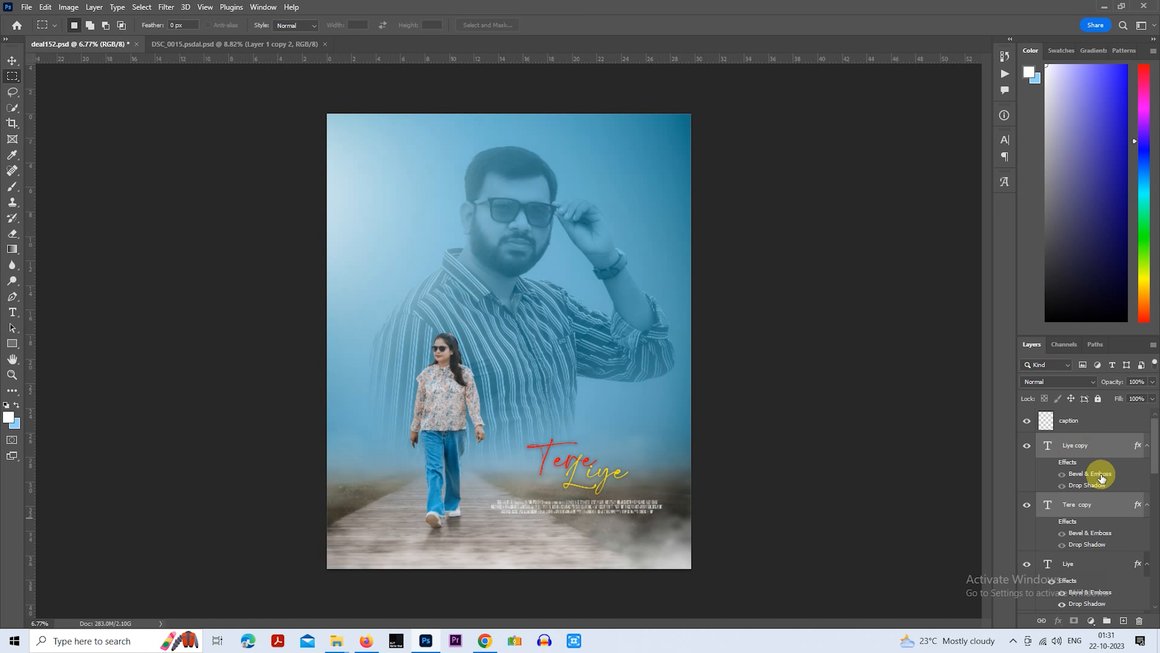
{"action": "right_click", "coordinate": [1099, 454]}
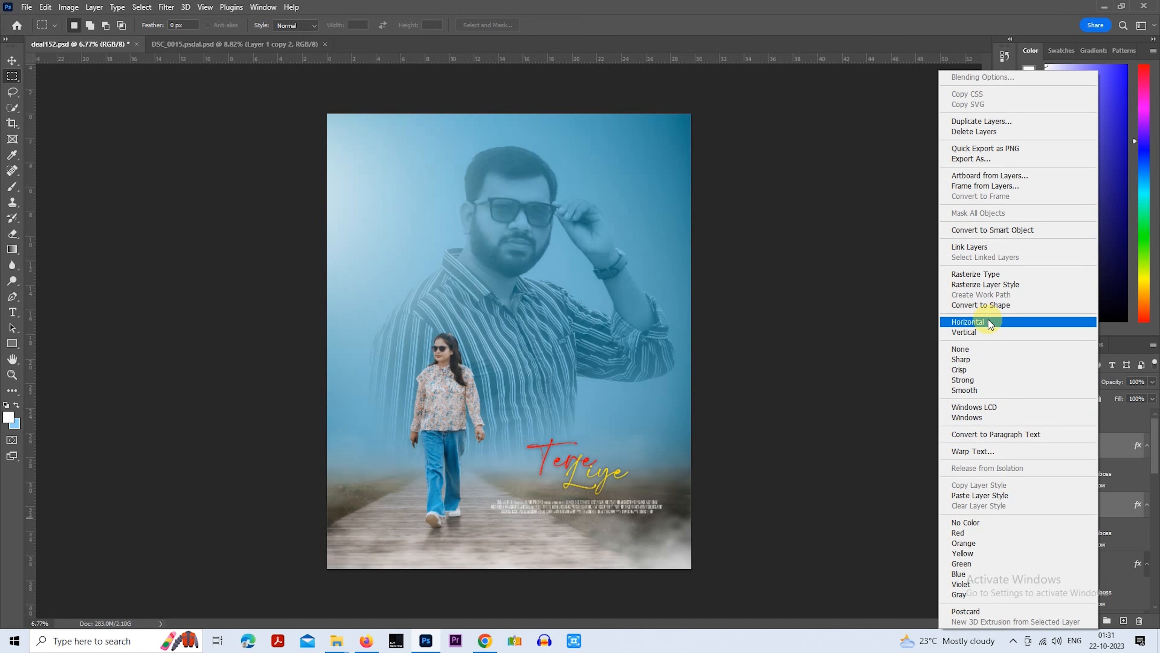
{"action": "left_click", "coordinate": [1001, 274]}
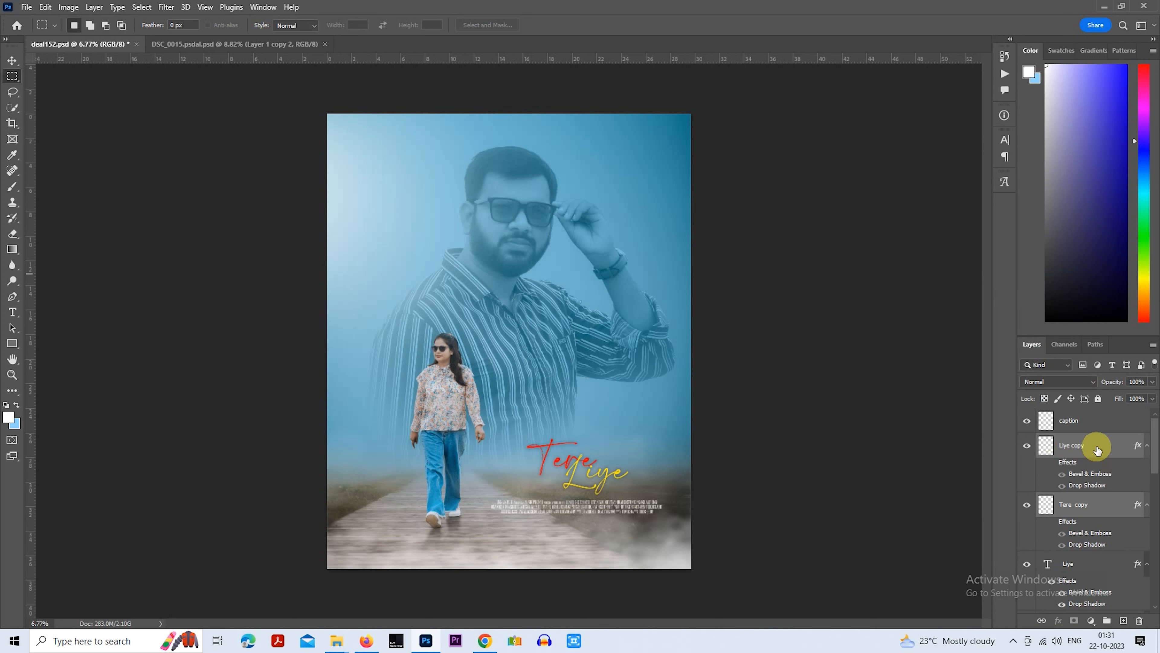
Rasterize the layer styles of the "Liye" and "Tere" copies and merge the two layers into one
{"action": "right_click", "coordinate": [1004, 451]}
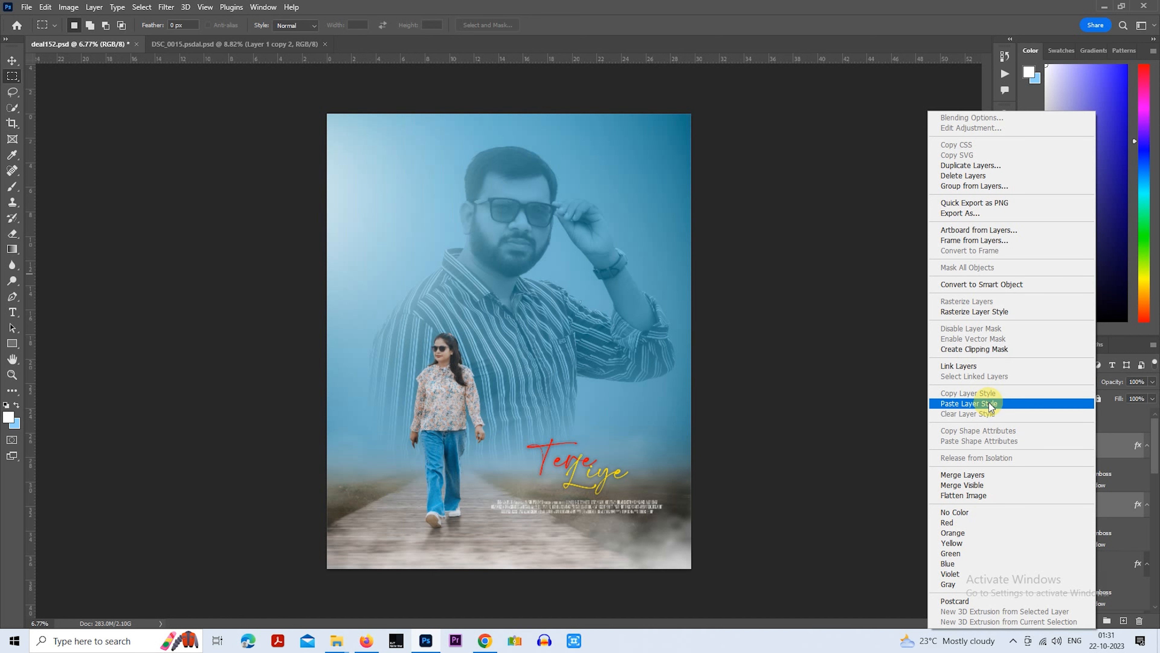
{"action": "left_click", "coordinate": [989, 404]}
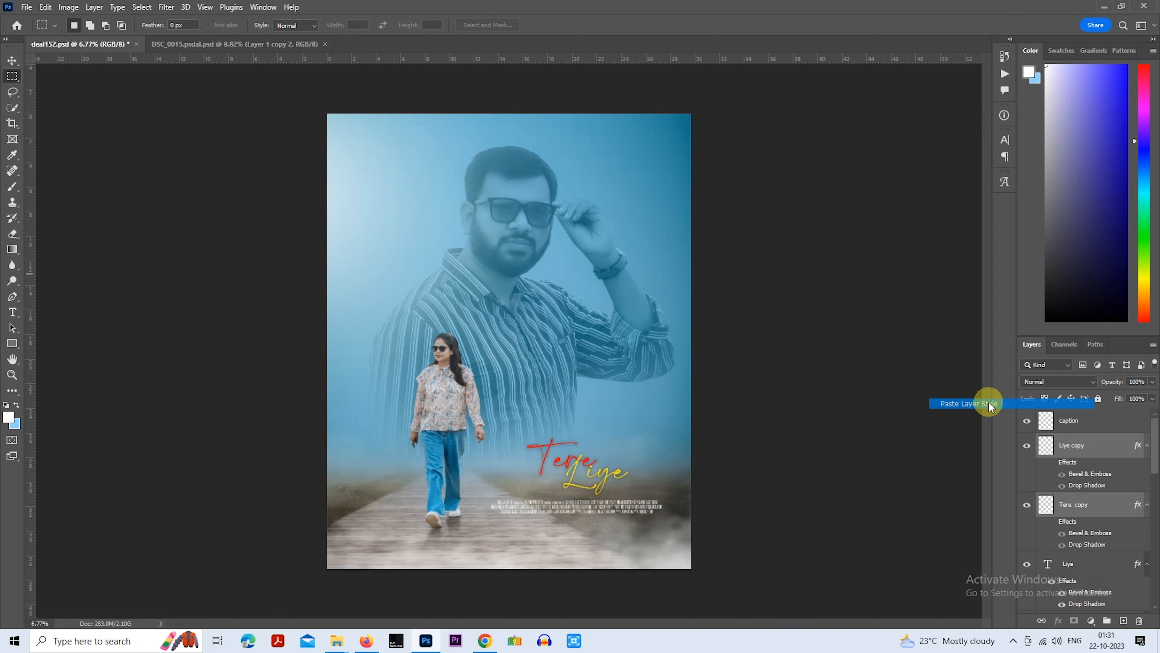
{"action": "right_click", "coordinate": [1067, 451]}
{"action": "left_click", "coordinate": [964, 316]}
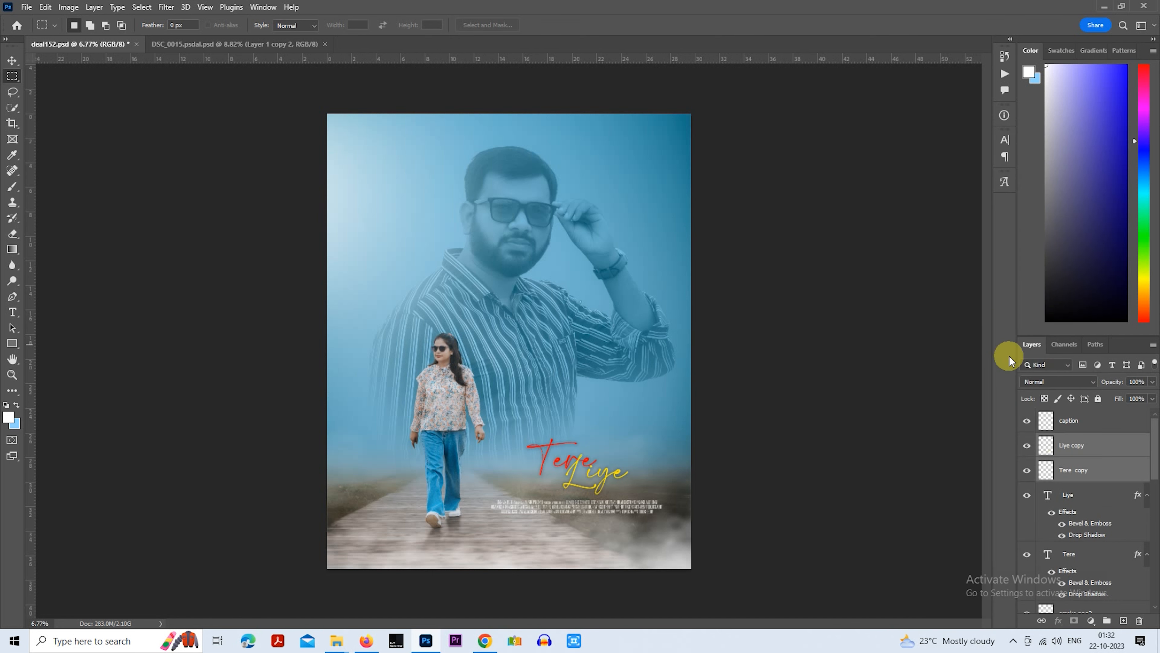
{"action": "right_click", "coordinate": [1071, 446]}
{"action": "left_click", "coordinate": [950, 475]}
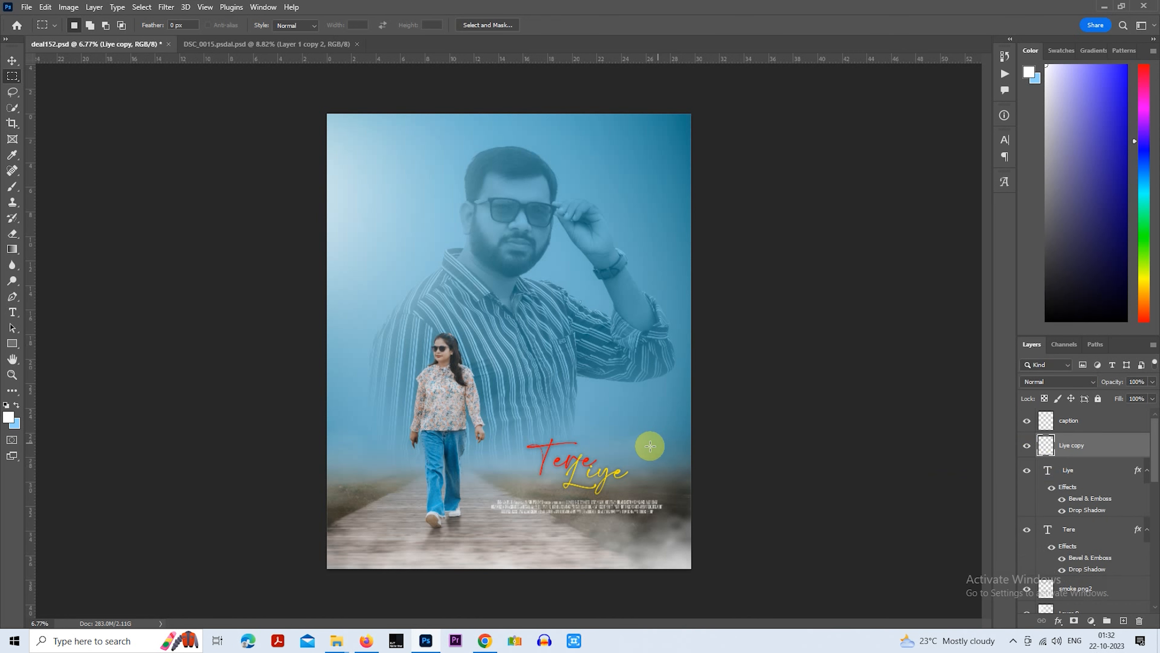
Move the merged title copy beside the man's head in the canvas's upper-left area and whiten it with Hue/Saturation Lightness +100
{"action": "left_click_drag", "start_coordinate": [635, 478], "coordinate": [470, 210]}
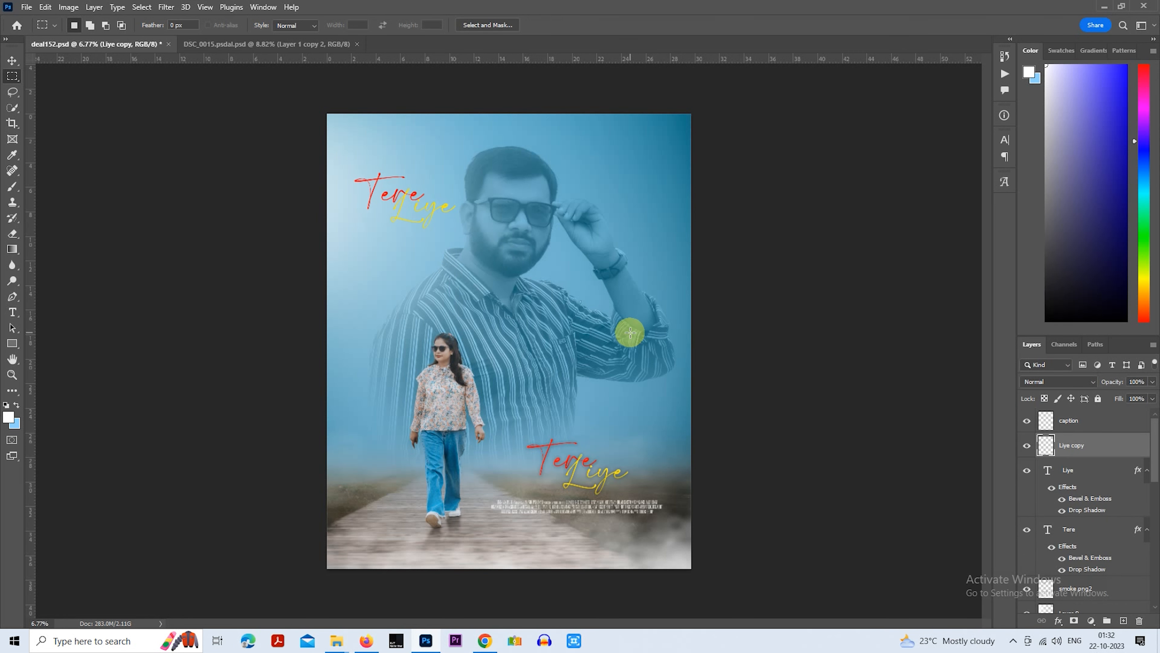
{"action": "key", "text": "ctrl+u"}
{"action": "left_click_drag", "start_coordinate": [846, 265], "coordinate": [1041, 268]}
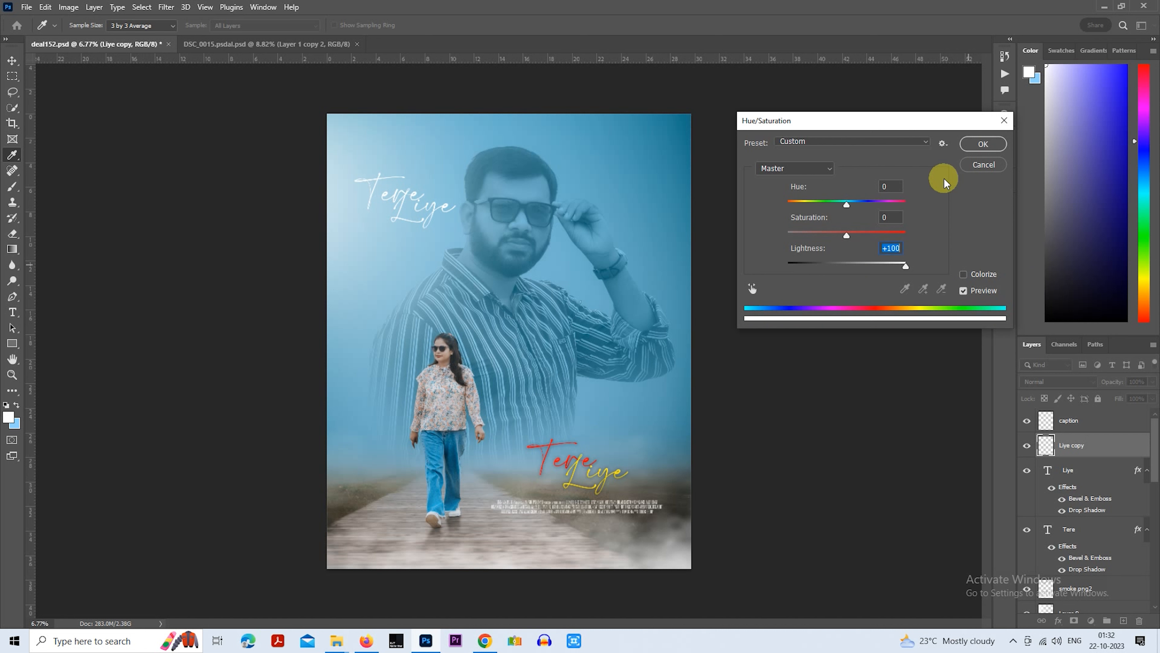
{"action": "left_click", "coordinate": [980, 145]}
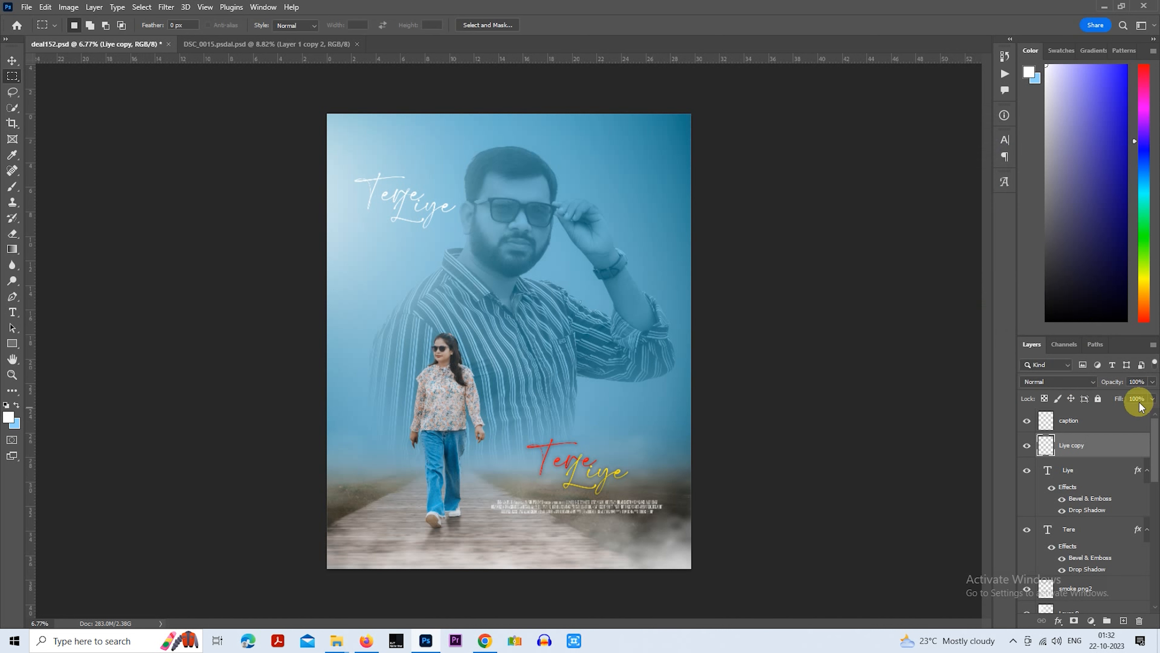
Blend the white title copy in Overlay at 30% opacity and enlarge it so it runs off the canvas's upper-left corner
{"action": "left_click", "coordinate": [1060, 382]}
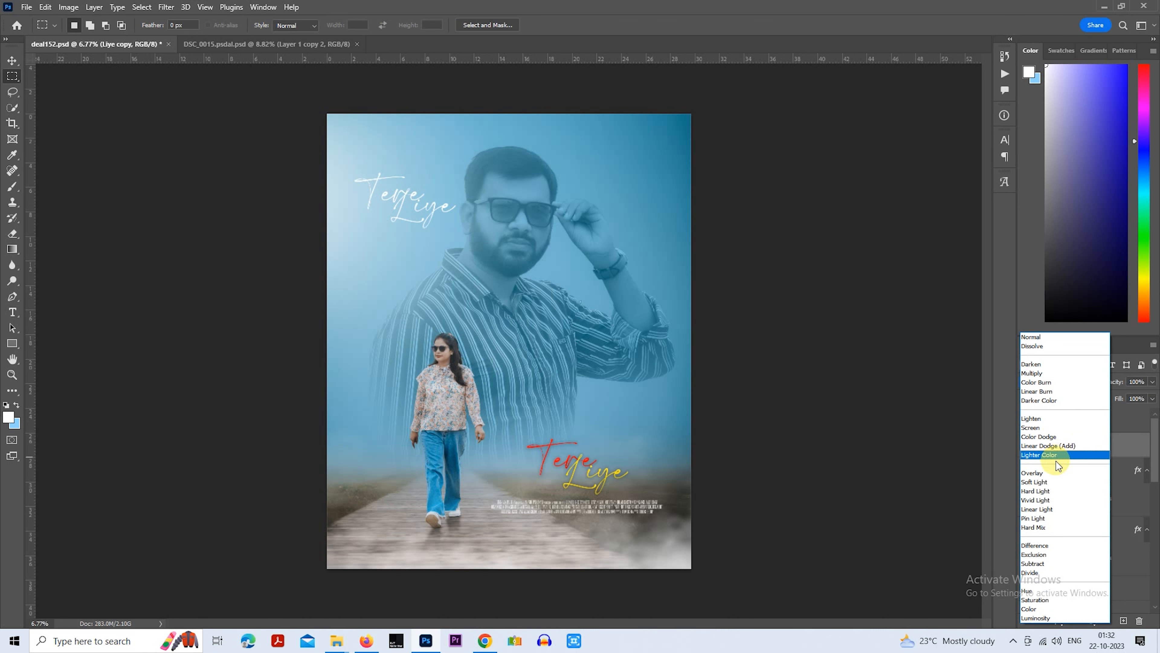
{"action": "left_click", "coordinate": [1044, 473]}
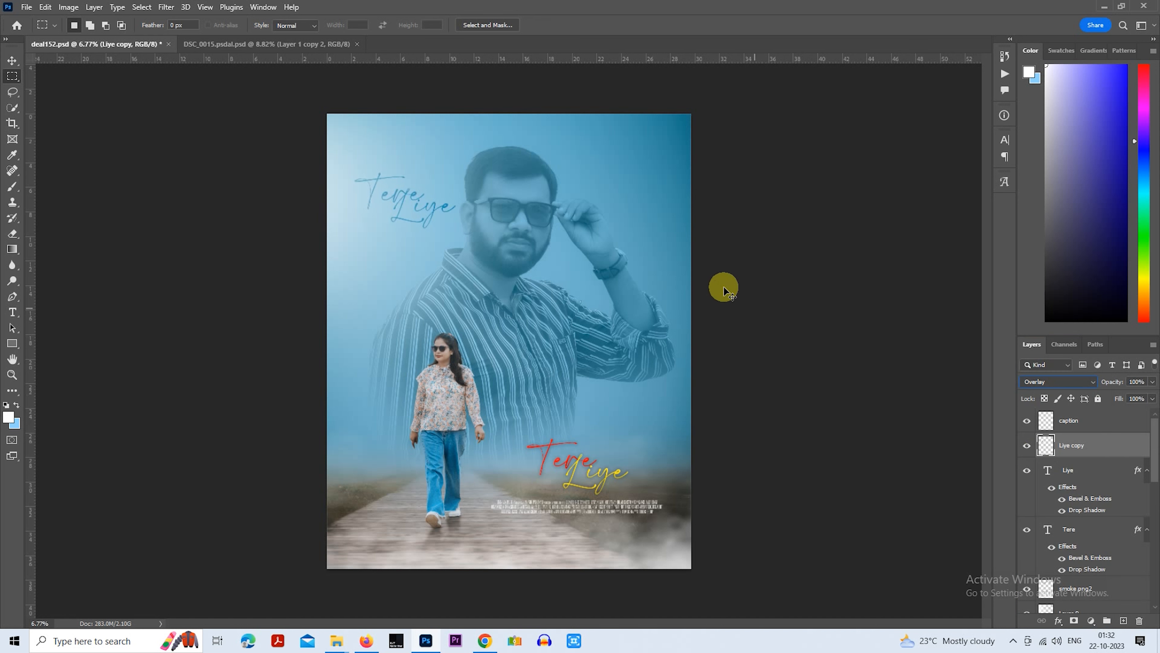
{"action": "right_click", "coordinate": [406, 171]}
{"action": "left_click", "coordinate": [470, 277]}
{"action": "left_click_drag", "start_coordinate": [455, 227], "coordinate": [531, 267]}
{"action": "left_click_drag", "start_coordinate": [492, 231], "coordinate": [428, 171]}
{"action": "key", "text": "Return"}
{"action": "key", "text": "3"}
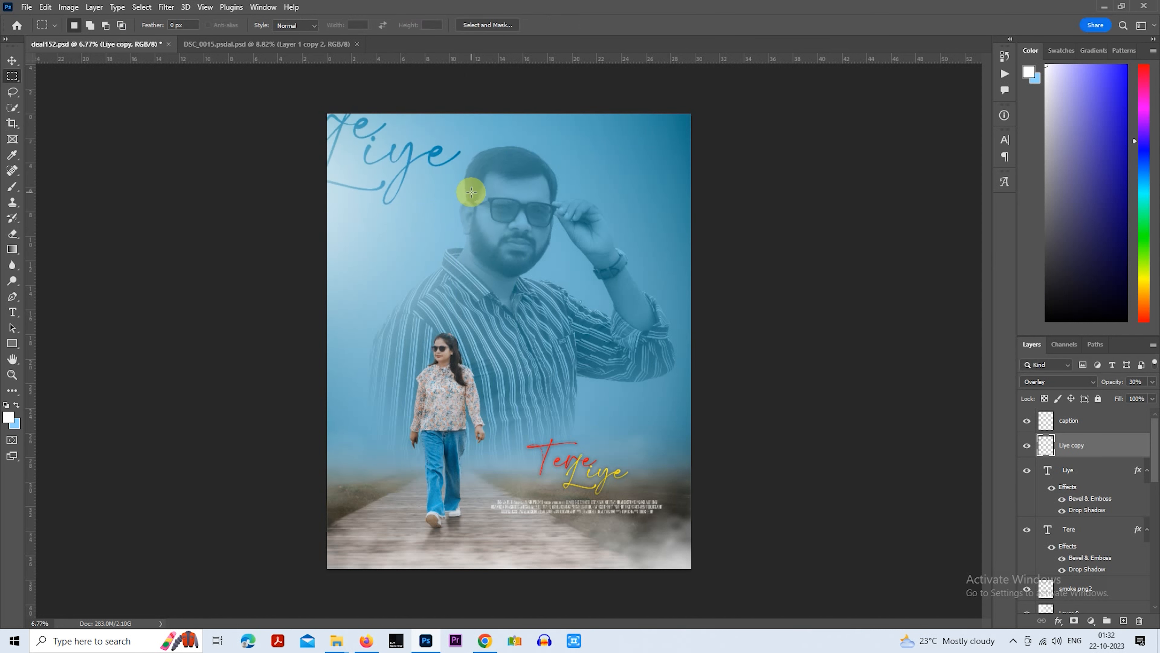
Duplicate the faded title to the canvas's upper-right corner and place another copy, scaled to about 52%, below it beside the man's hand
{"action": "key", "text": "ctrl+j"}
{"action": "left_click_drag", "start_coordinate": [442, 192], "coordinate": [675, 143]}
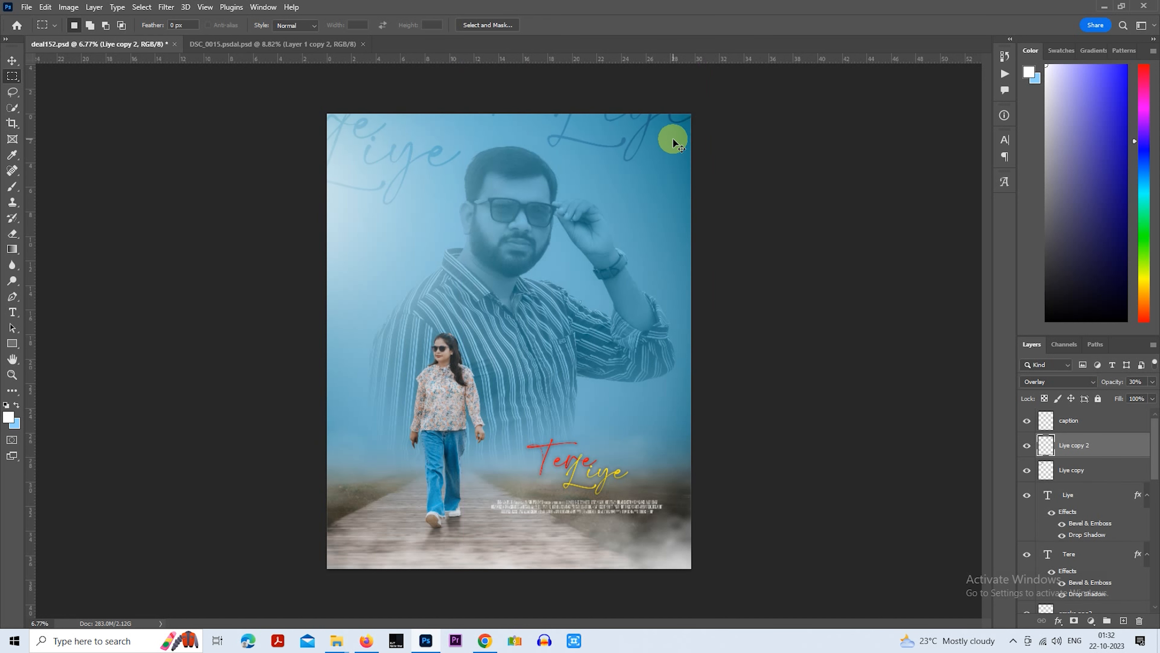
{"action": "key", "text": "ctrl+j"}
{"action": "right_click", "coordinate": [647, 124]}
{"action": "left_click", "coordinate": [688, 228]}
{"action": "left_click_drag", "start_coordinate": [700, 97], "coordinate": [714, 219]}
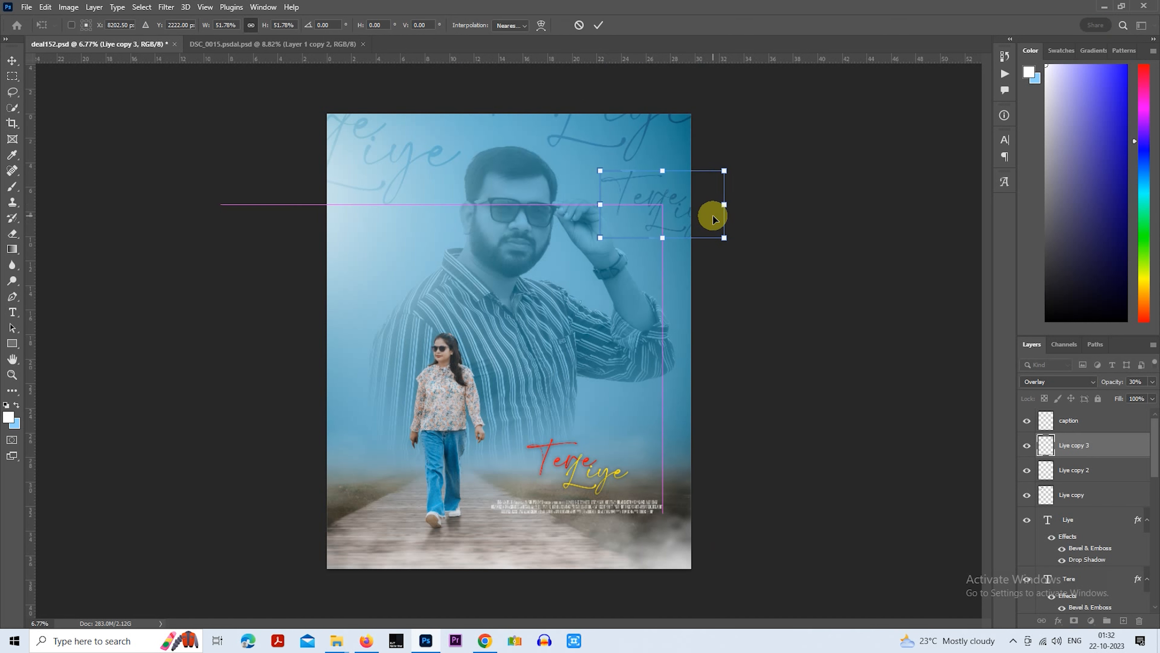
{"action": "key", "text": "Return"}
Scatter further copies of the small faded title along the canvas's left and right edges
{"action": "key", "text": "m"}
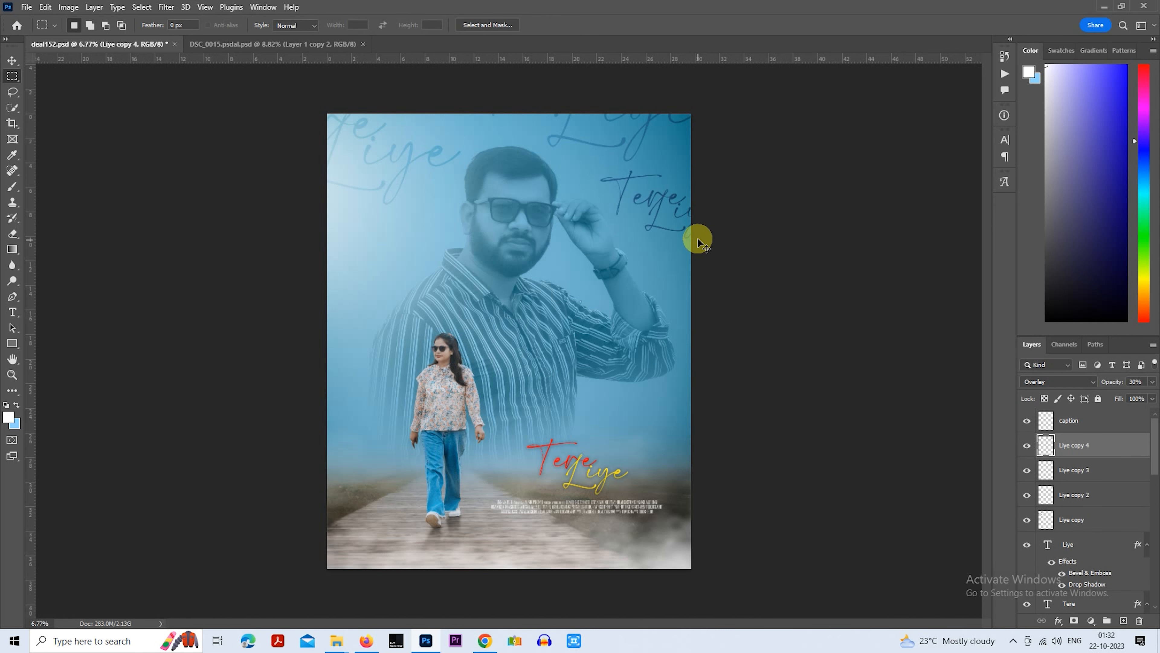
{"action": "left_click_drag", "start_coordinate": [696, 238], "coordinate": [352, 298]}
{"action": "left_click", "coordinate": [371, 420], "text": "ctrl+alt"}
Reposition and enlarge a faded title copy to fill the area left of the man's face and shoulder
{"action": "right_click", "coordinate": [352, 298]}
{"action": "left_click", "coordinate": [413, 403]}
{"action": "left_click_drag", "start_coordinate": [443, 313], "coordinate": [439, 274]}
{"action": "left_click_drag", "start_coordinate": [342, 301], "coordinate": [392, 228]}
{"action": "key", "text": "Return"}
{"action": "right_click", "coordinate": [393, 228]}
{"action": "left_click", "coordinate": [441, 322]}
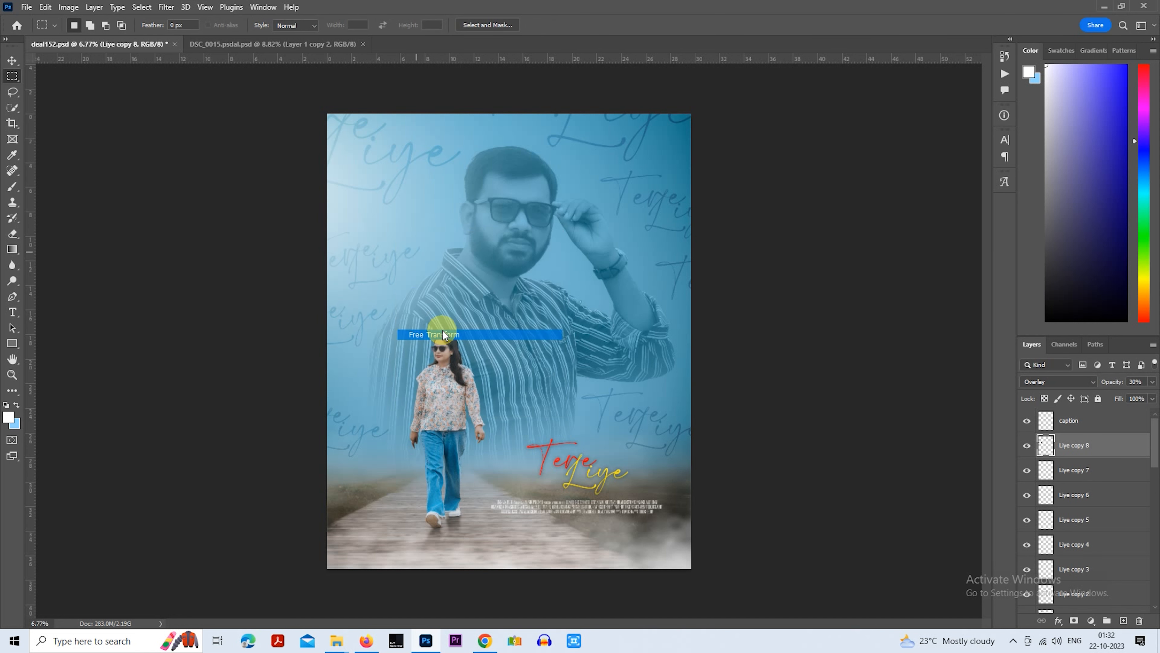
{"action": "left_click_drag", "start_coordinate": [423, 288], "coordinate": [422, 262]}
{"action": "key", "text": "Return"}
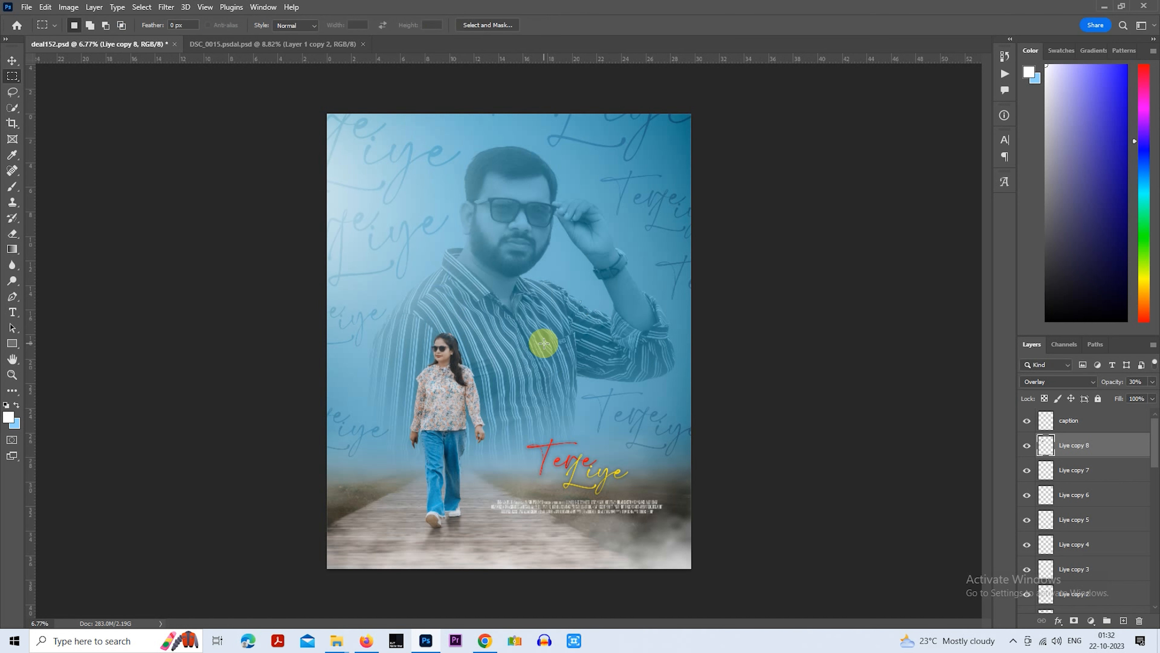
Duplicate the enlarged title copy, scale it to about 73% and place it at the canvas's top edge above the man's head
{"action": "scroll", "coordinate": [542, 340], "scroll_direction": "down", "scroll_amount": 1}
{"action": "scroll", "coordinate": [524, 302], "scroll_direction": "up", "scroll_amount": 1}
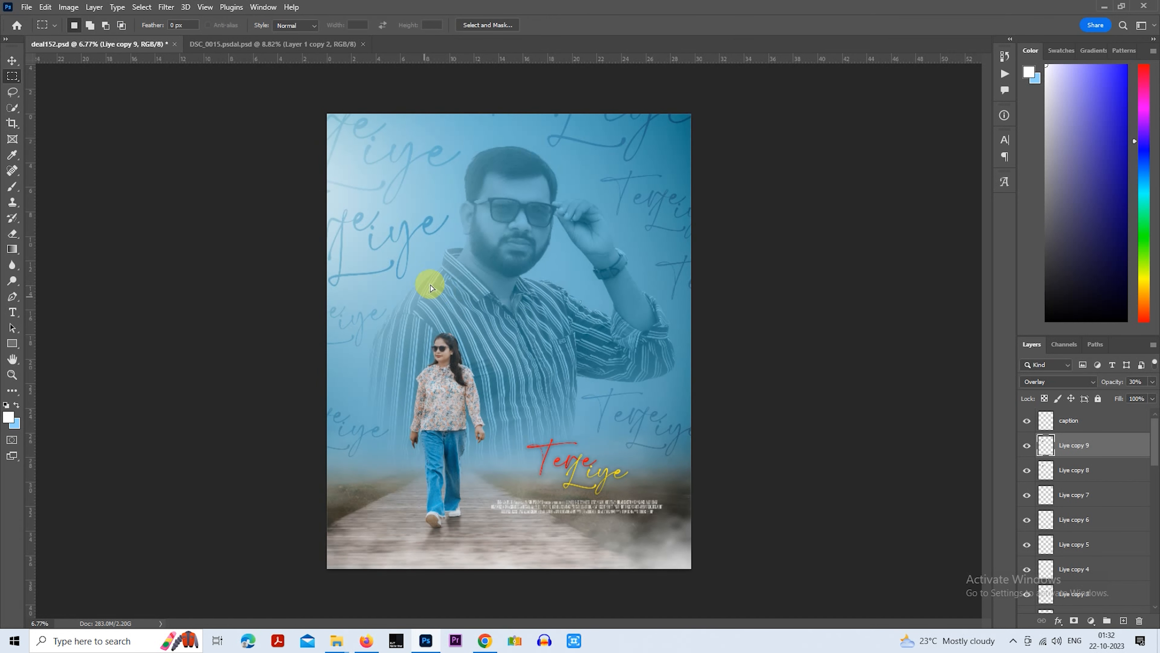
{"action": "right_click", "coordinate": [461, 133]}
{"action": "left_click", "coordinate": [505, 239]}
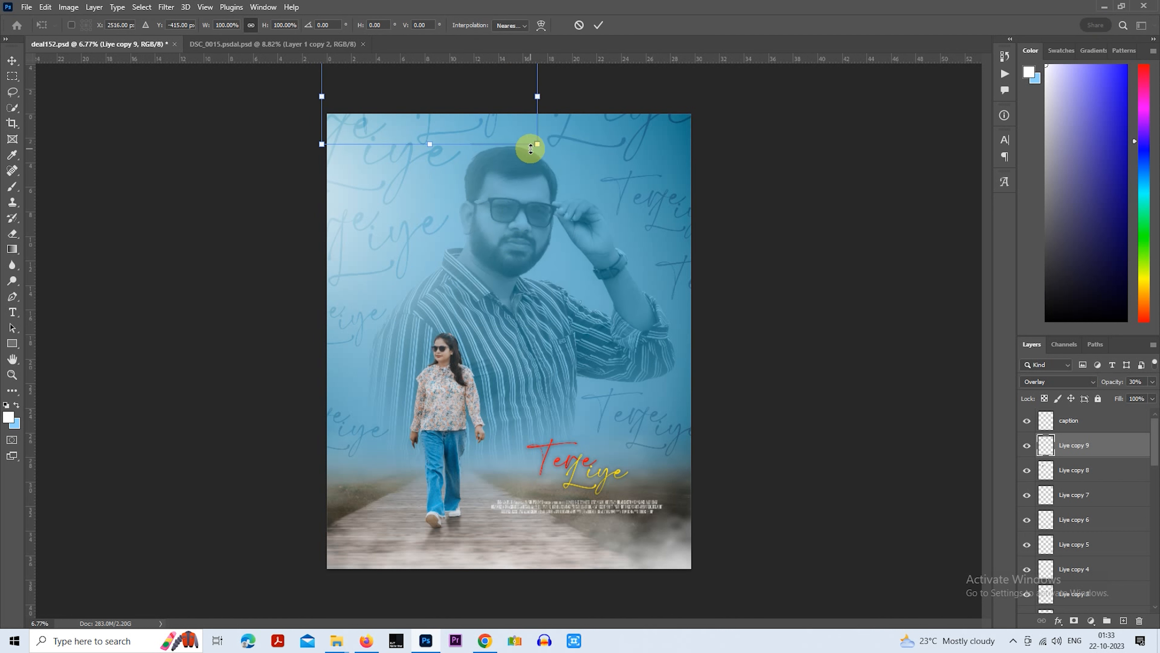
{"action": "left_click_drag", "start_coordinate": [539, 143], "coordinate": [520, 125]}
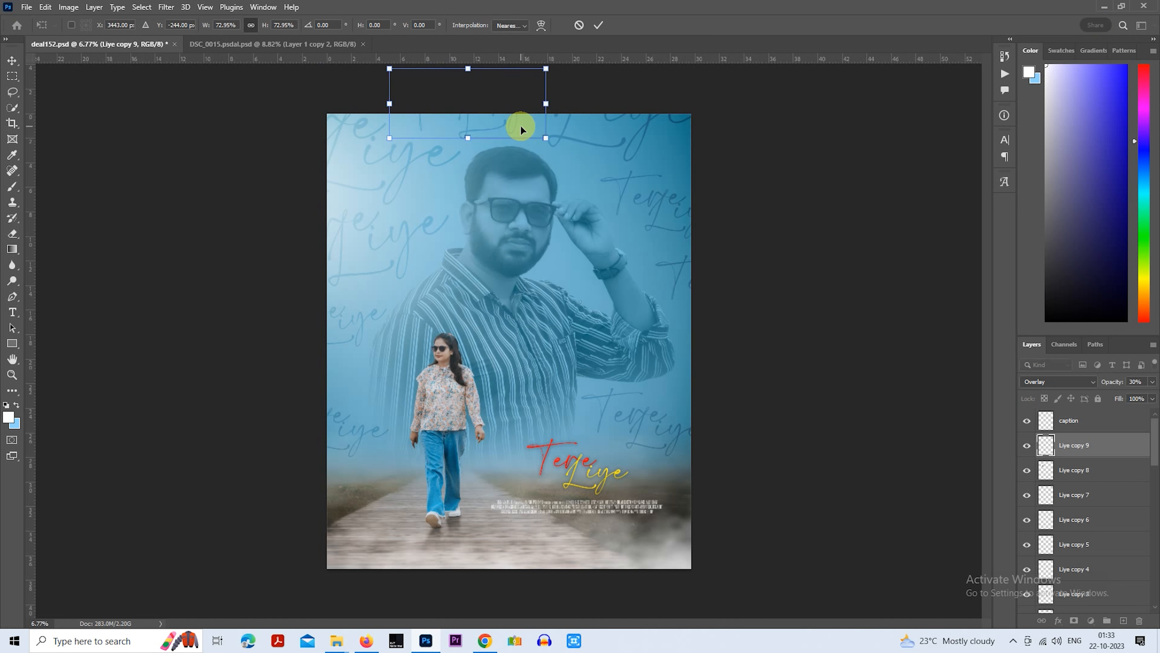
{"action": "key", "text": "Return"}
Merge all the faded title copies, from "Liye copy" to "Liye copy 9", into one layer
{"action": "scroll", "coordinate": [520, 125], "scroll_direction": "down", "scroll_amount": 1}
{"action": "scroll", "coordinate": [1083, 511], "scroll_direction": "down", "scroll_amount": 4}
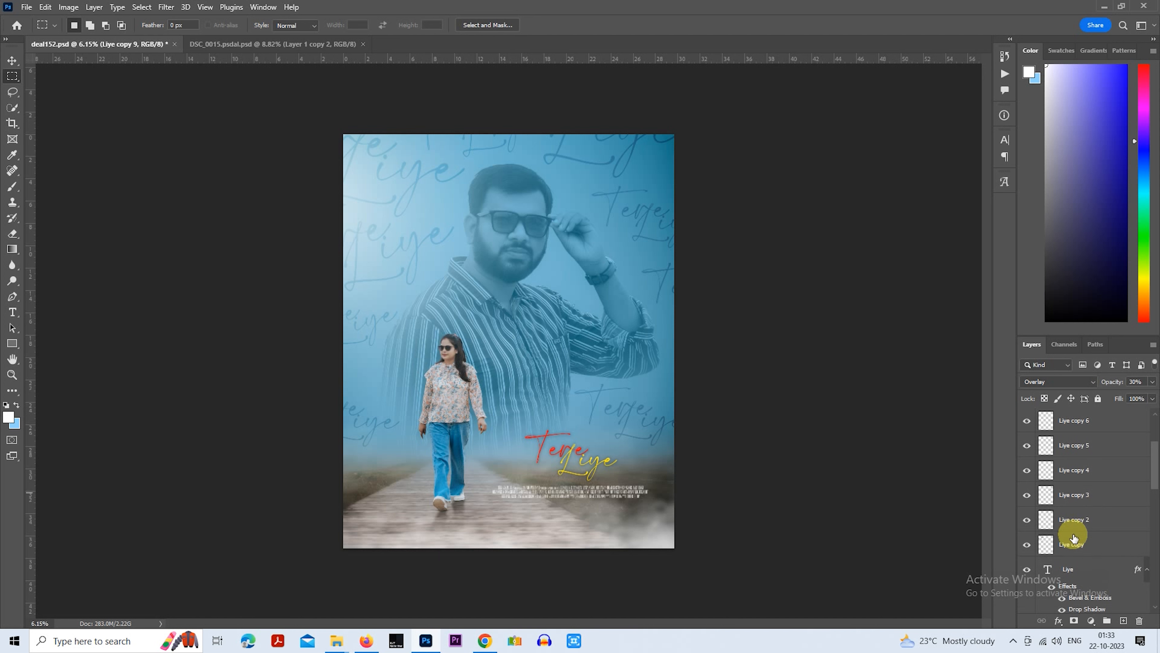
{"action": "left_click", "coordinate": [1069, 545], "text": "shift"}
{"action": "right_click", "coordinate": [1089, 536]}
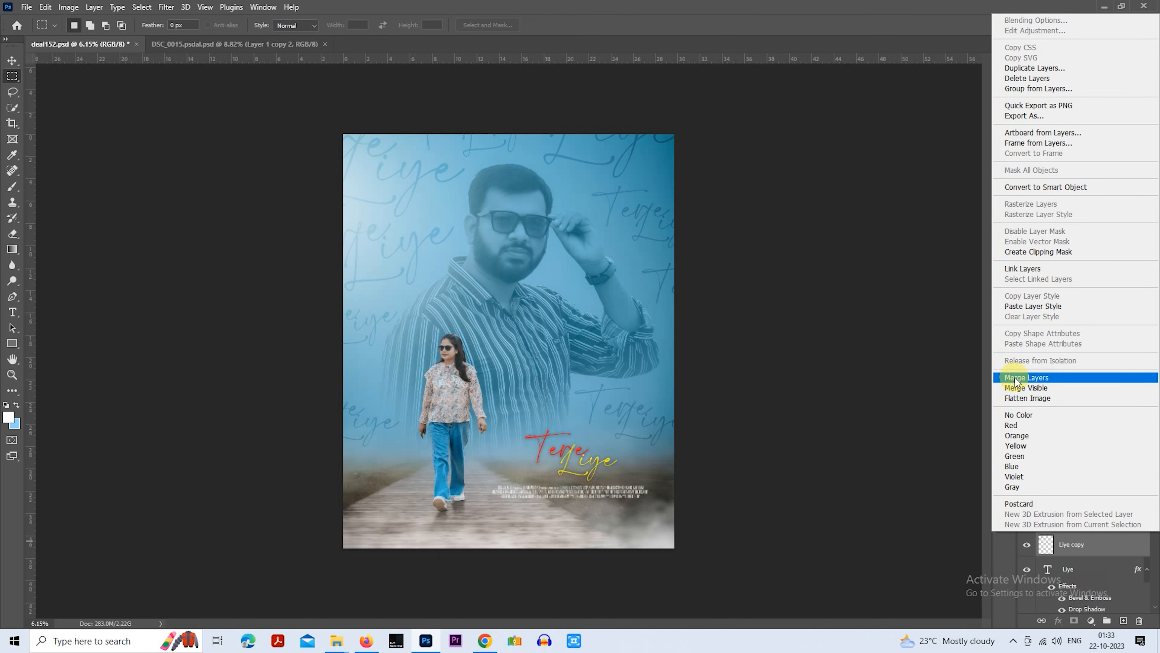
{"action": "left_click", "coordinate": [1096, 381]}
Set the merged background title layer to Overlay blending at 42% opacity
{"action": "left_click_drag", "start_coordinate": [1111, 385], "coordinate": [1062, 389]}
{"action": "left_click", "coordinate": [1057, 385]}
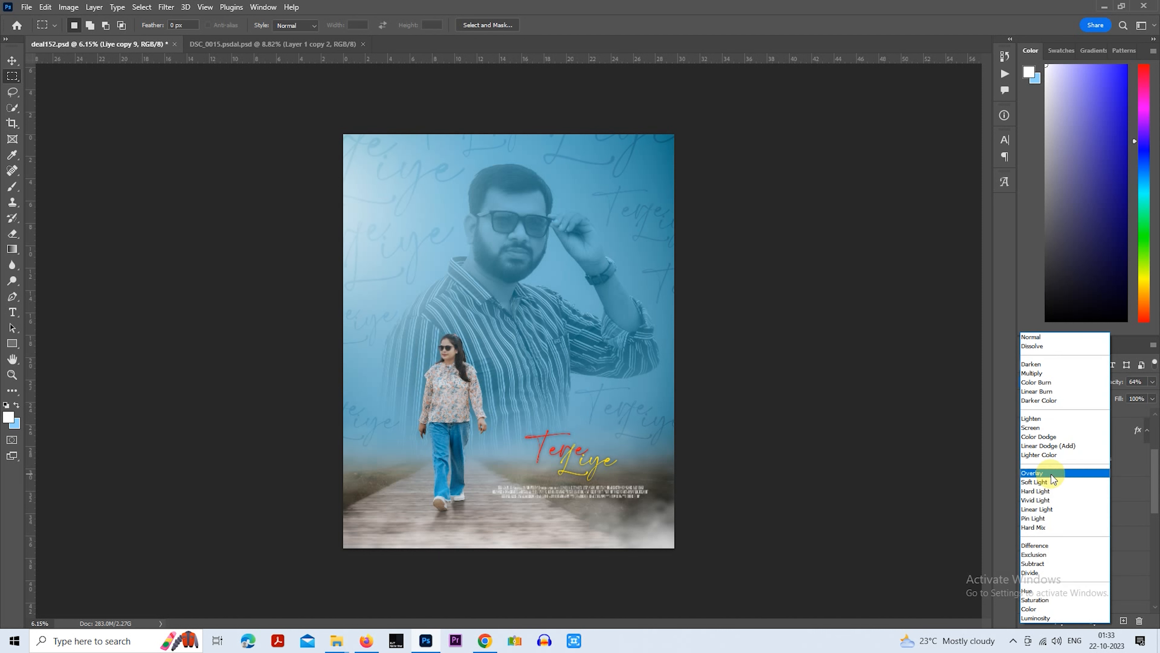
{"action": "left_click", "coordinate": [1052, 474]}
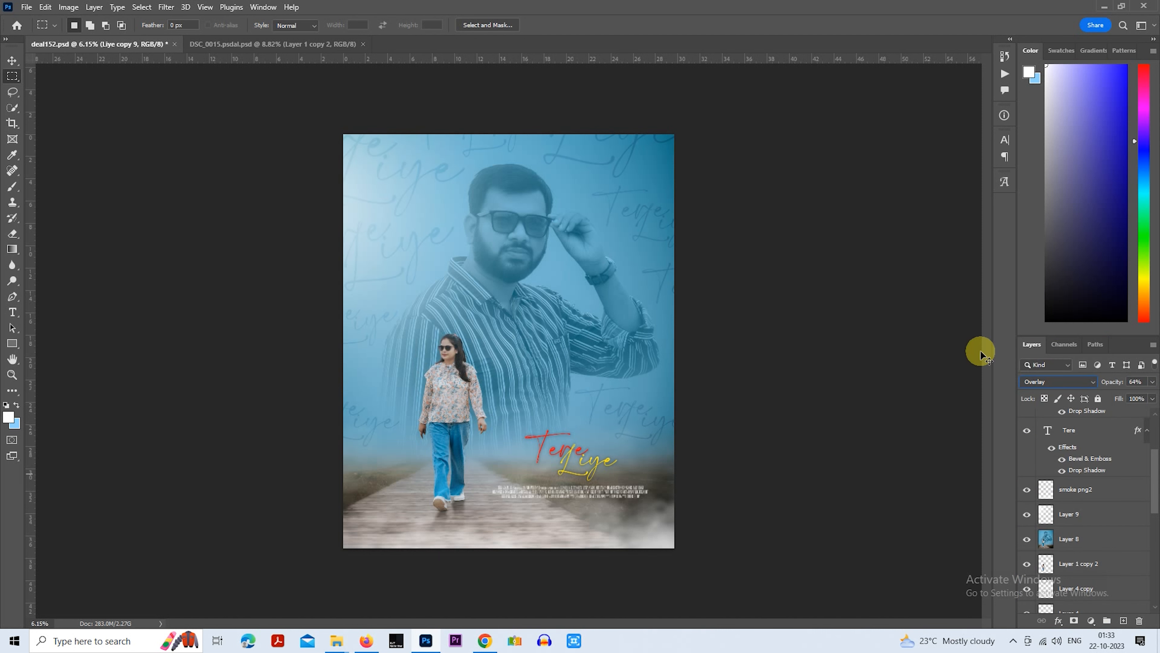
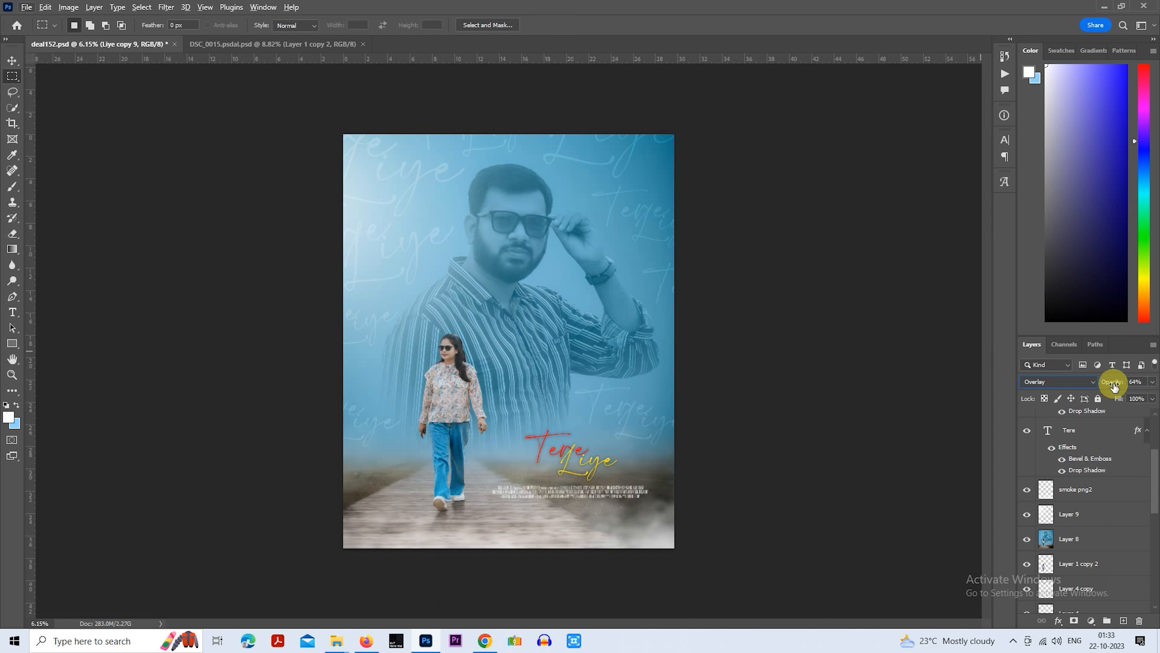
{"action": "left_click_drag", "start_coordinate": [1115, 386], "coordinate": [1099, 386]}
{"action": "scroll", "coordinate": [673, 379], "scroll_direction": "up", "scroll_amount": 1}
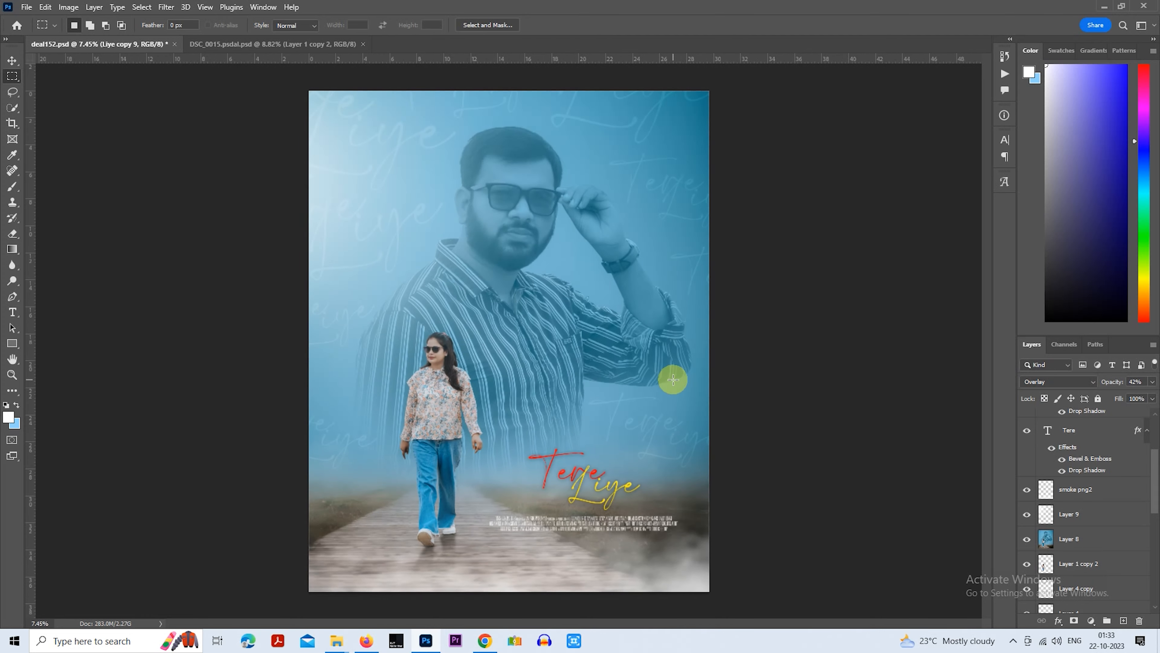
Compare the poster with and without the "smoke png2" layer, leaving the smoke hidden
{"action": "left_click", "coordinate": [1069, 494]}
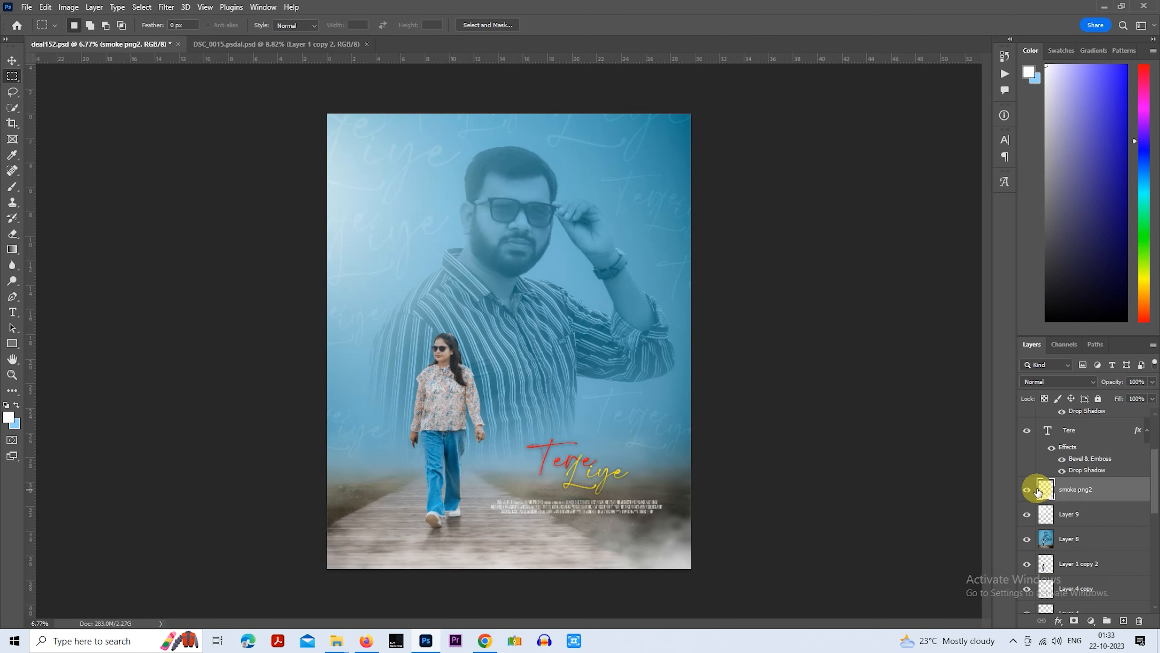
{"action": "left_click", "coordinate": [1028, 490]}
{"action": "left_click", "coordinate": [1029, 491]}
{"action": "left_click", "coordinate": [1028, 492]}
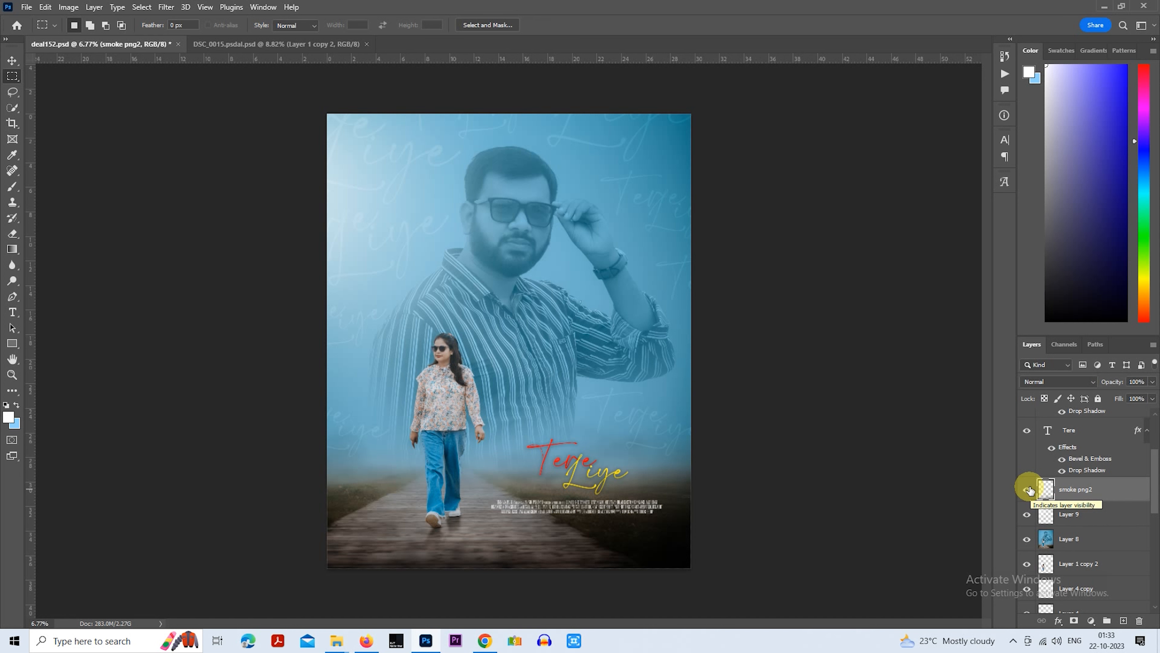
{"action": "left_click", "coordinate": [1029, 490]}
{"action": "left_click", "coordinate": [1029, 491]}
{"action": "scroll", "coordinate": [646, 284], "scroll_direction": "down", "scroll_amount": 1}
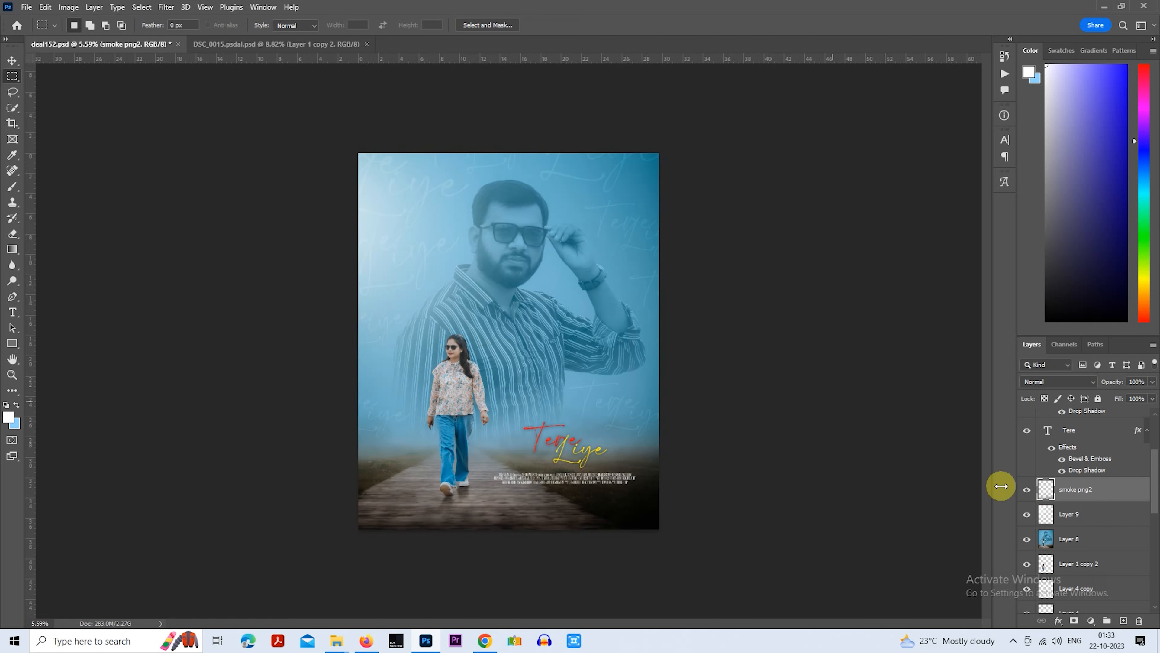
{"action": "scroll", "coordinate": [1071, 458], "scroll_direction": "up", "scroll_amount": 2}
Add a new layer above the caption and select the entire canvas
{"action": "left_click", "coordinate": [1072, 421]}
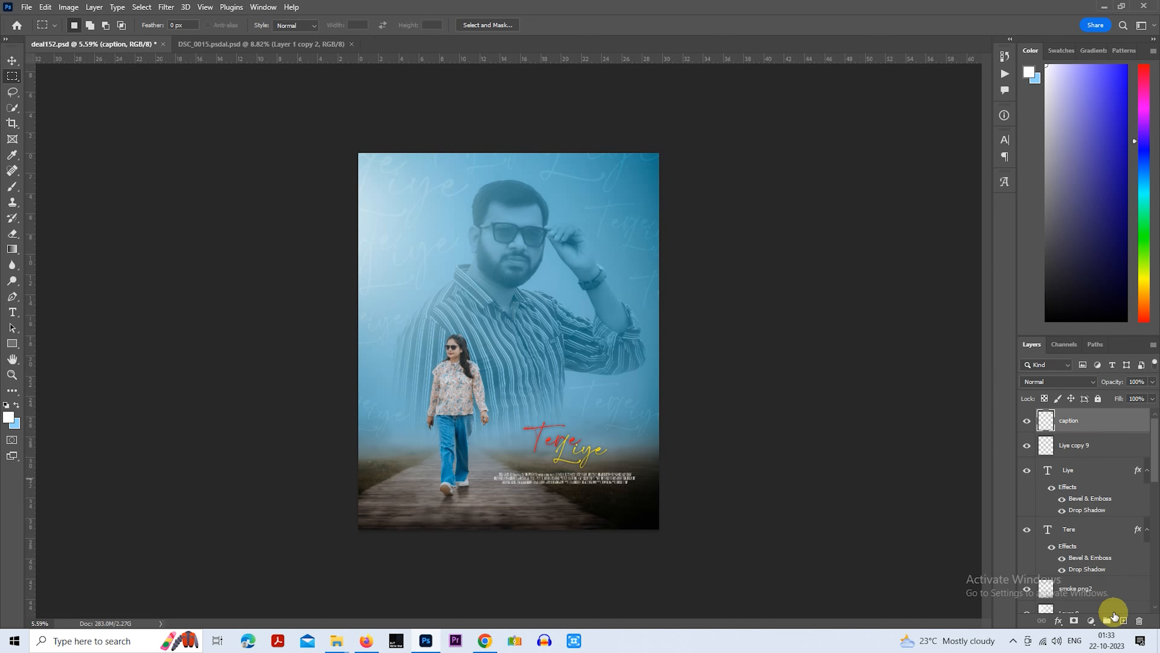
{"action": "left_click", "coordinate": [1124, 620]}
{"action": "mouse_move", "coordinate": [384, 138]}
{"action": "left_mouse_down"}
{"action": "mouse_move", "coordinate": [402, 246]}
{"action": "mouse_move", "coordinate": [818, 612]}
{"action": "left_mouse_up"}
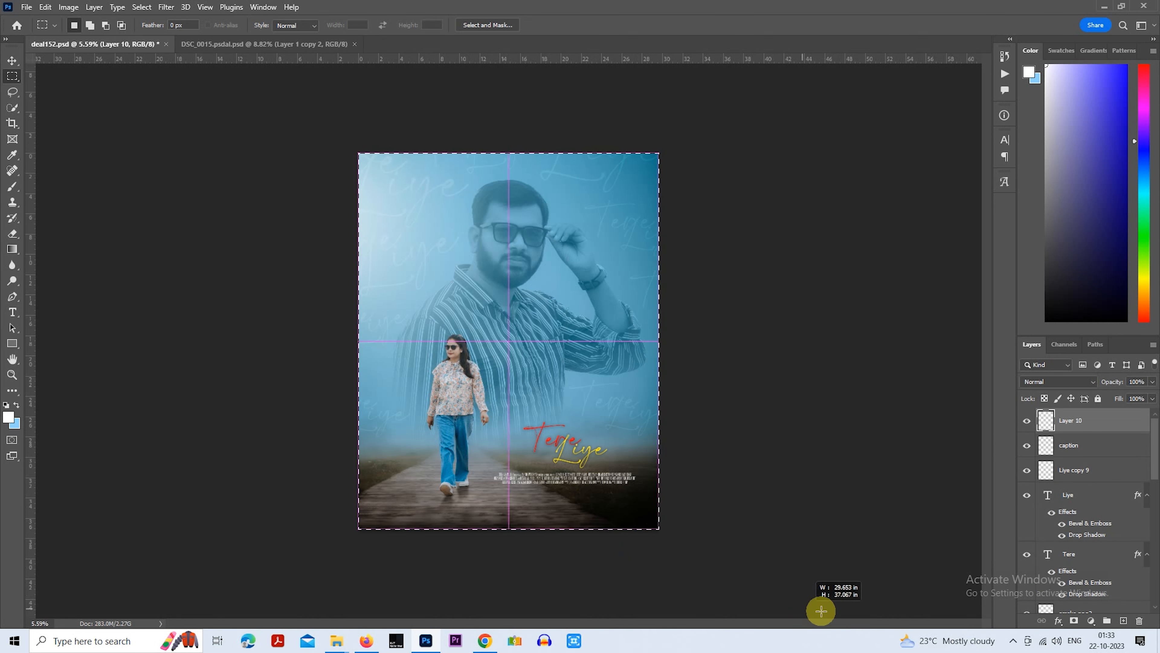
Stroke the canvas selection with a 3 px white line placed inside at 100% opacity and deselect
{"action": "right_click", "coordinate": [534, 300]}
{"action": "left_click", "coordinate": [563, 457]}
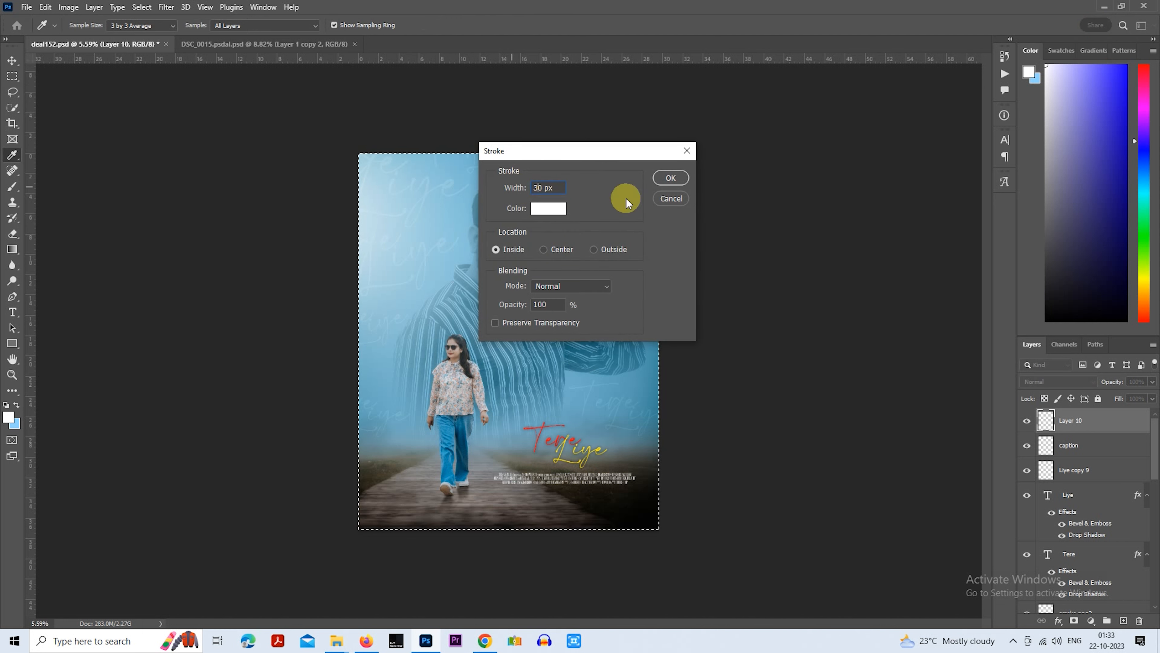
{"action": "double_click", "coordinate": [541, 187]}
{"action": "type", "text": "3"}
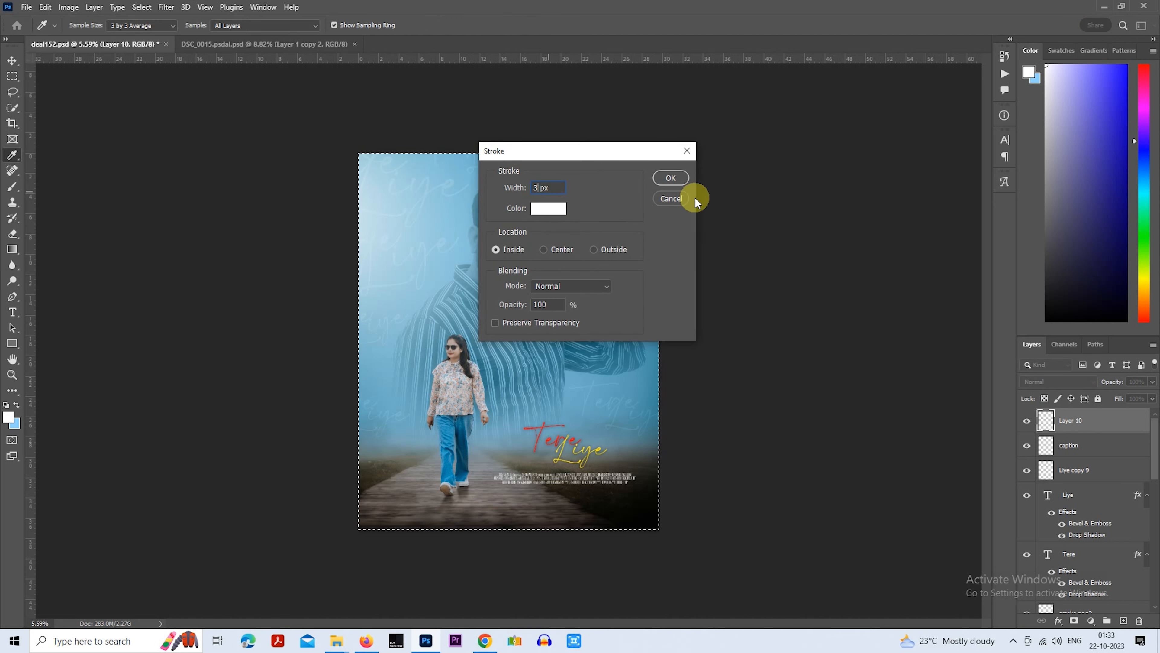
{"action": "left_click", "coordinate": [664, 177]}
{"action": "key", "text": "m"}
{"action": "key", "text": "ctrl+d"}
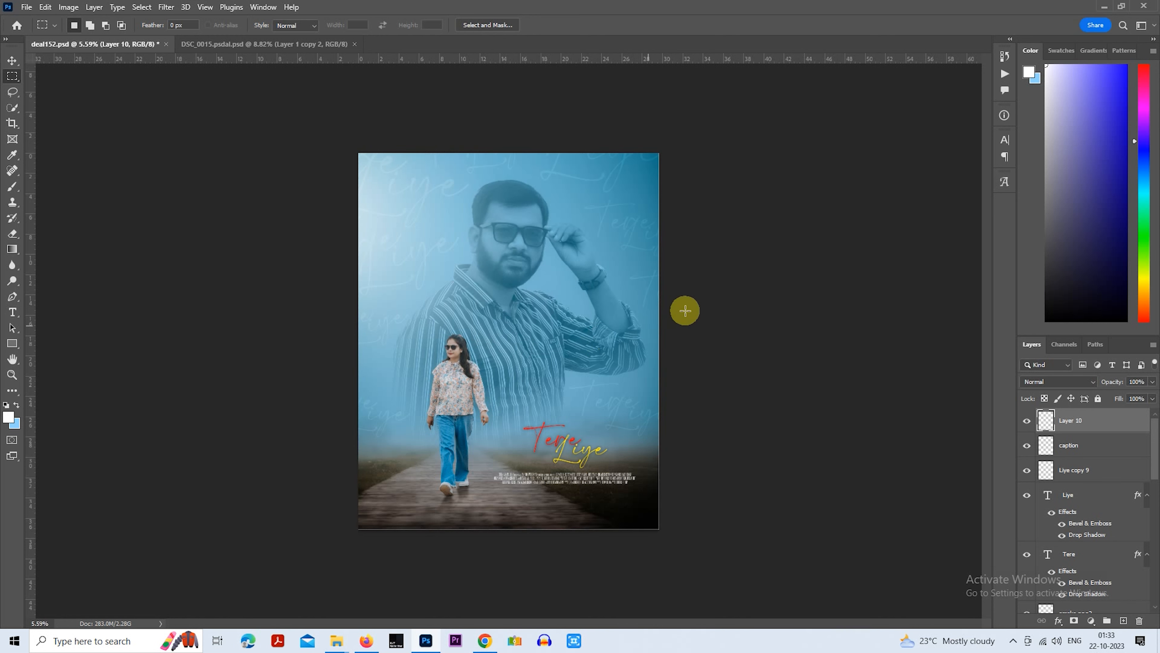
Try to move the "Liye", "Tere" and "smoke png2" layers together on the poster
{"action": "key", "text": "ctrl+plus"}
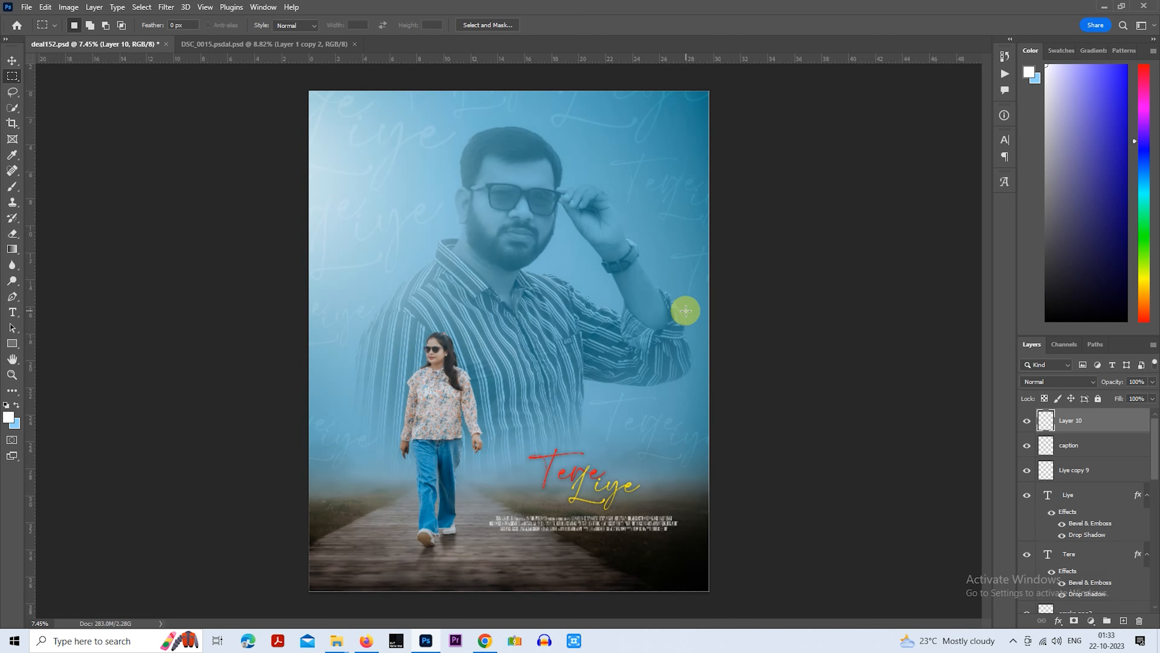
{"action": "key", "text": "ctrl+minus"}
{"action": "left_click", "coordinate": [1071, 495]}
{"action": "scroll", "coordinate": [1085, 540], "scroll_direction": "down", "scroll_amount": 1}
{"action": "left_click", "coordinate": [1072, 560], "text": "shift"}
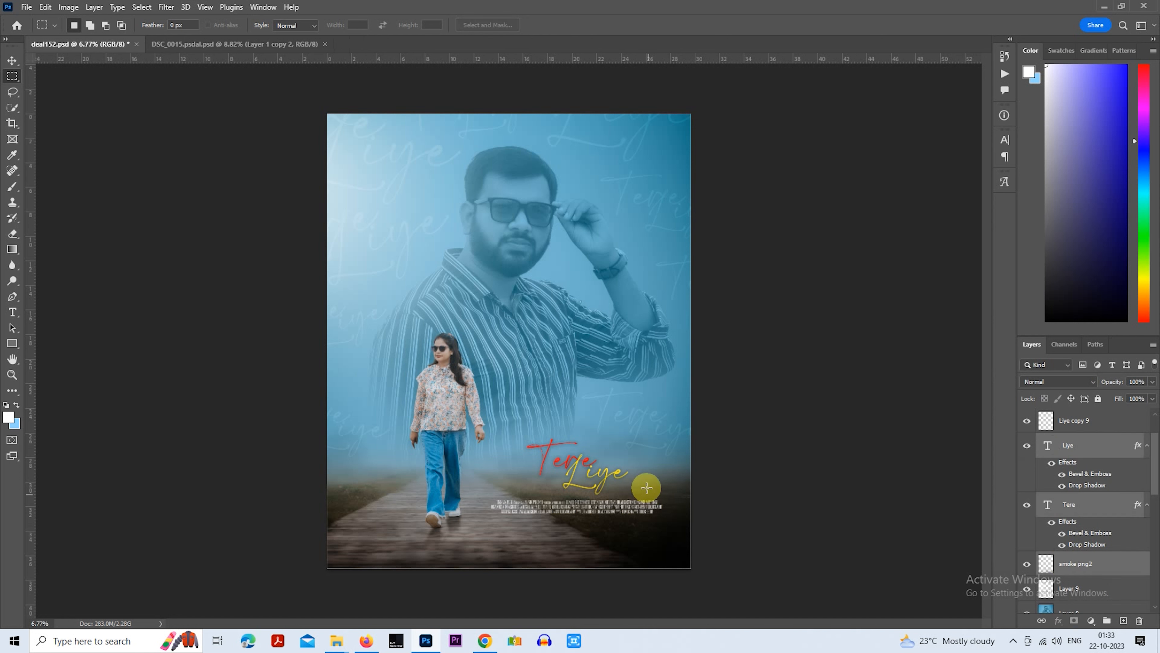
{"action": "left_click_drag", "start_coordinate": [646, 483], "coordinate": [635, 482]}
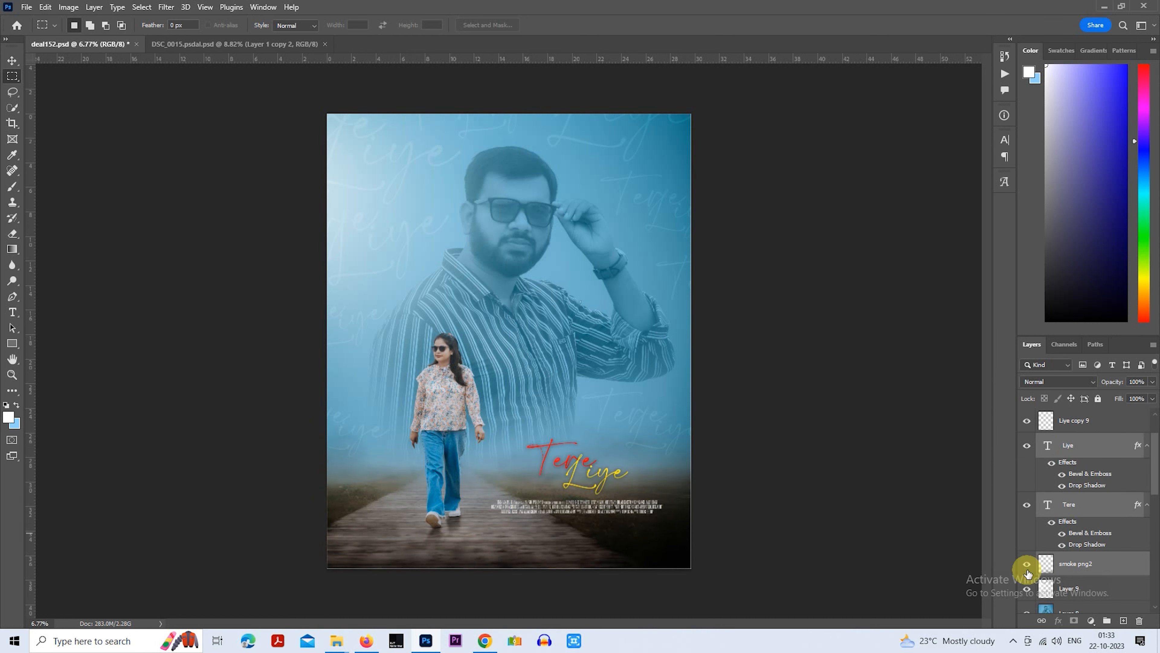
Compare the poster with individual layers hidden and shown, including Layer 10 and "caption", to identify which one holds the caption text
{"action": "left_click", "coordinate": [1027, 591]}
{"action": "left_click", "coordinate": [1027, 590]}
{"action": "scroll", "coordinate": [1041, 479], "scroll_direction": "up", "scroll_amount": 1}
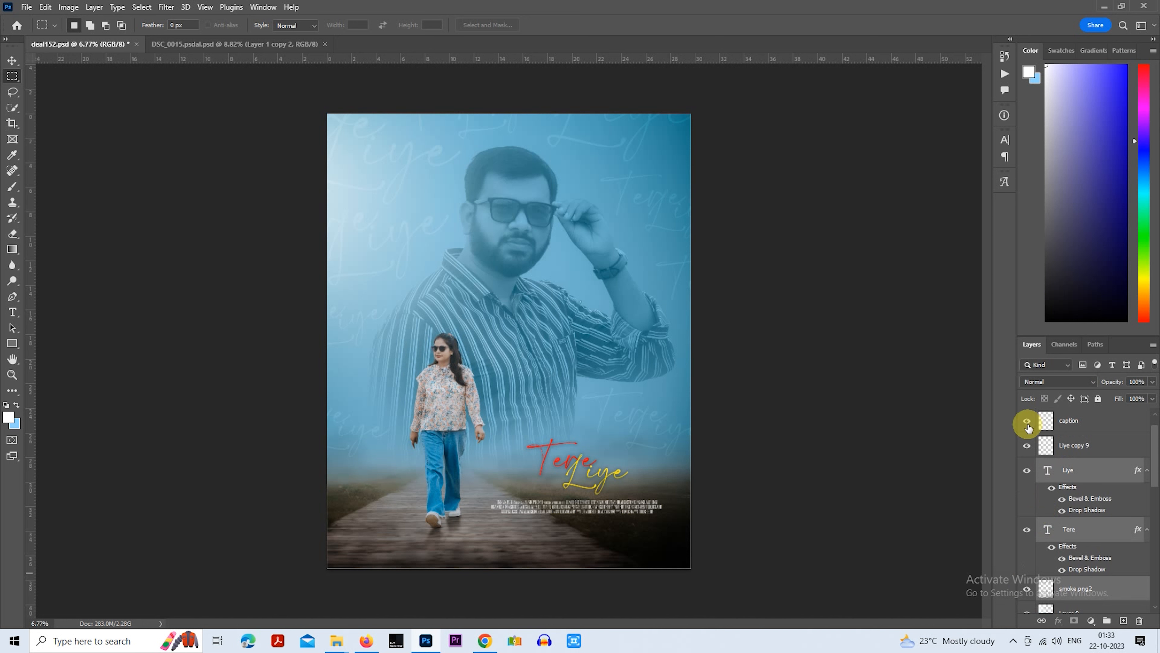
{"action": "left_click", "coordinate": [1025, 447]}
{"action": "scroll", "coordinate": [1038, 453], "scroll_direction": "up", "scroll_amount": 1}
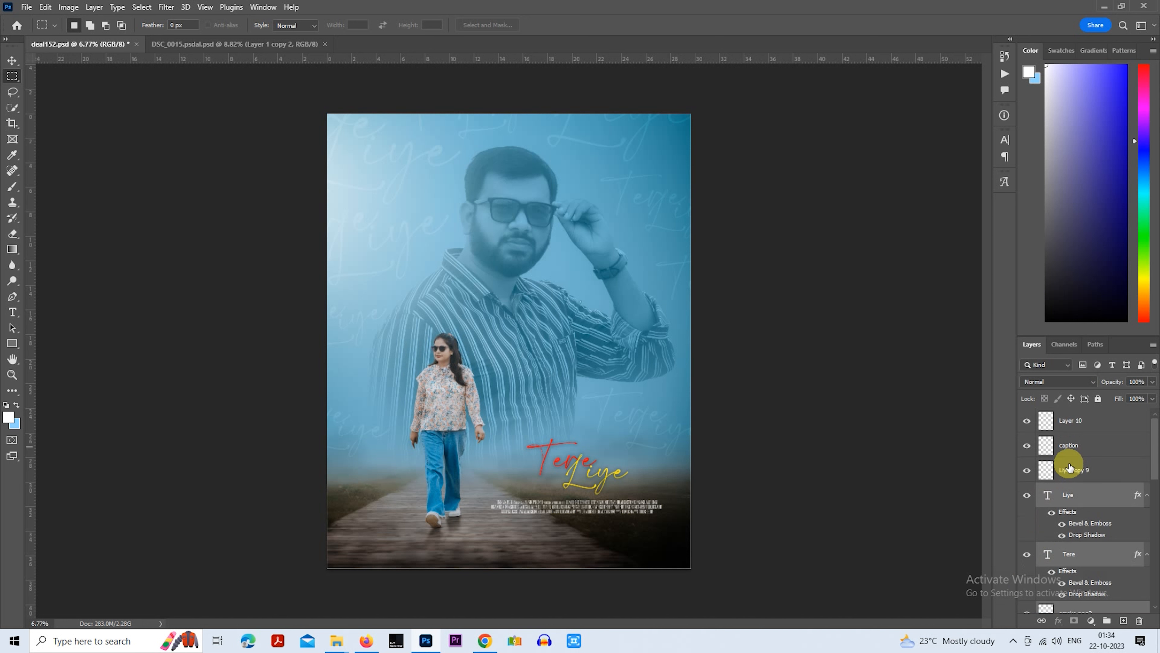
{"action": "left_click", "coordinate": [1027, 420]}
{"action": "left_click", "coordinate": [1027, 420]}
{"action": "left_click", "coordinate": [1026, 448]}
{"action": "left_click", "coordinate": [1026, 448]}
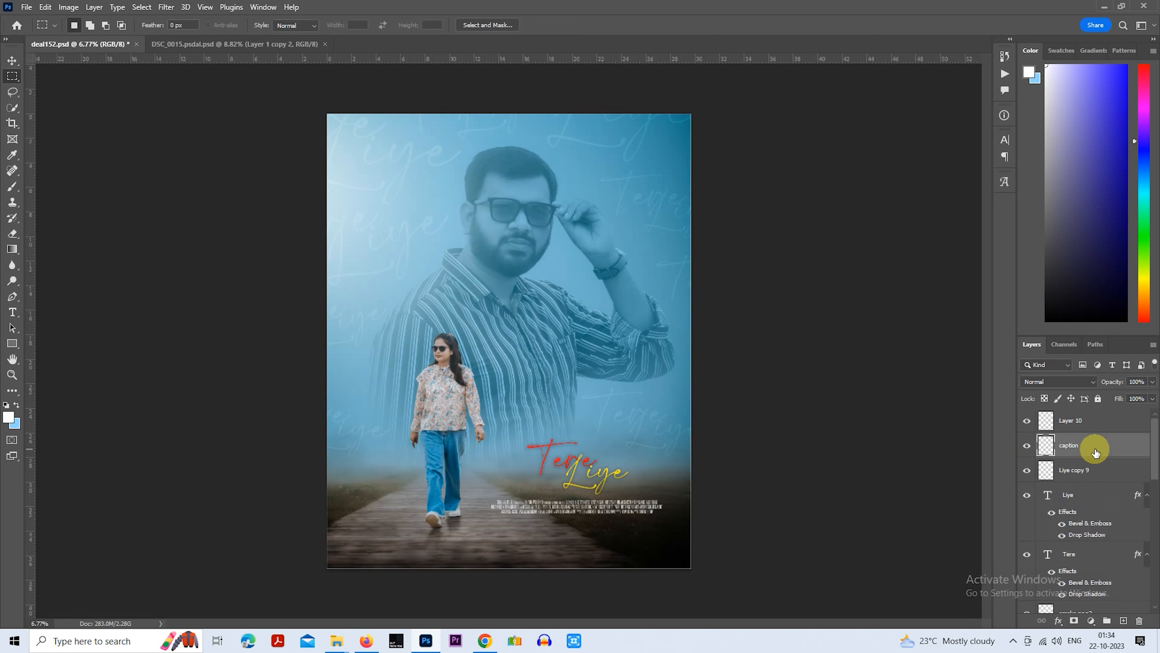
Place the "caption" layer directly above "Liye" and move it together with both title words slightly lower on the poster
{"action": "left_click_drag", "start_coordinate": [1096, 446], "coordinate": [1099, 484]}
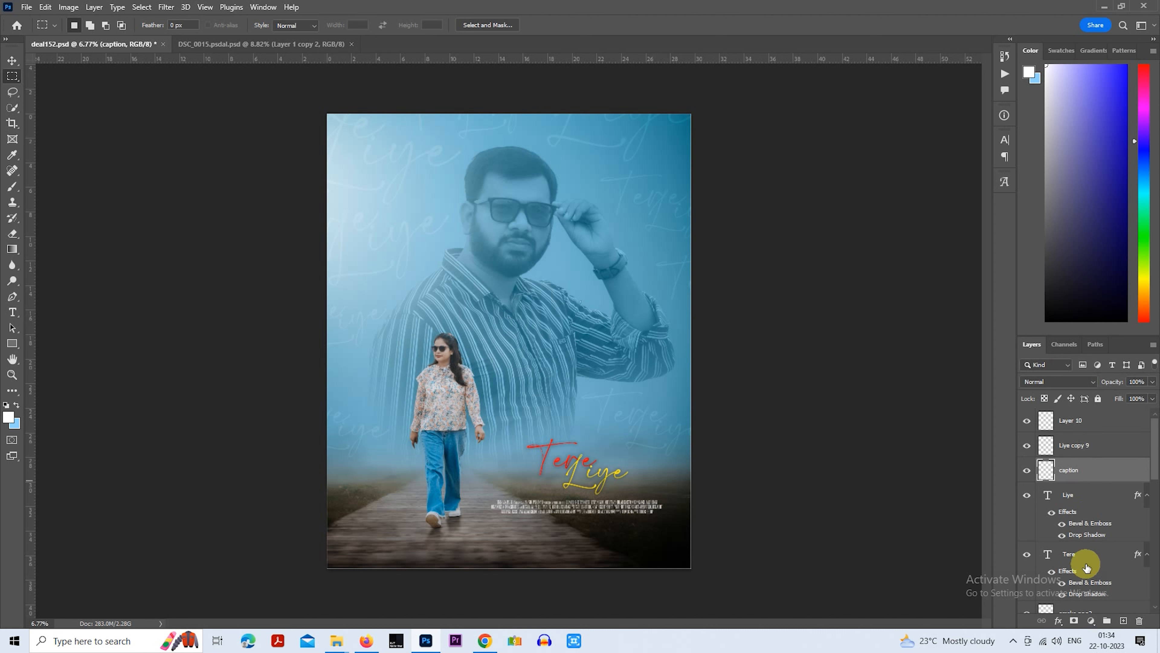
{"action": "left_click", "coordinate": [1086, 555], "text": "shift"}
{"action": "mouse_move", "coordinate": [627, 514]}
{"action": "left_mouse_down"}
{"action": "mouse_move", "coordinate": [628, 531]}
{"action": "mouse_move", "coordinate": [607, 483]}
{"action": "mouse_move", "coordinate": [612, 500]}
{"action": "left_mouse_up"}
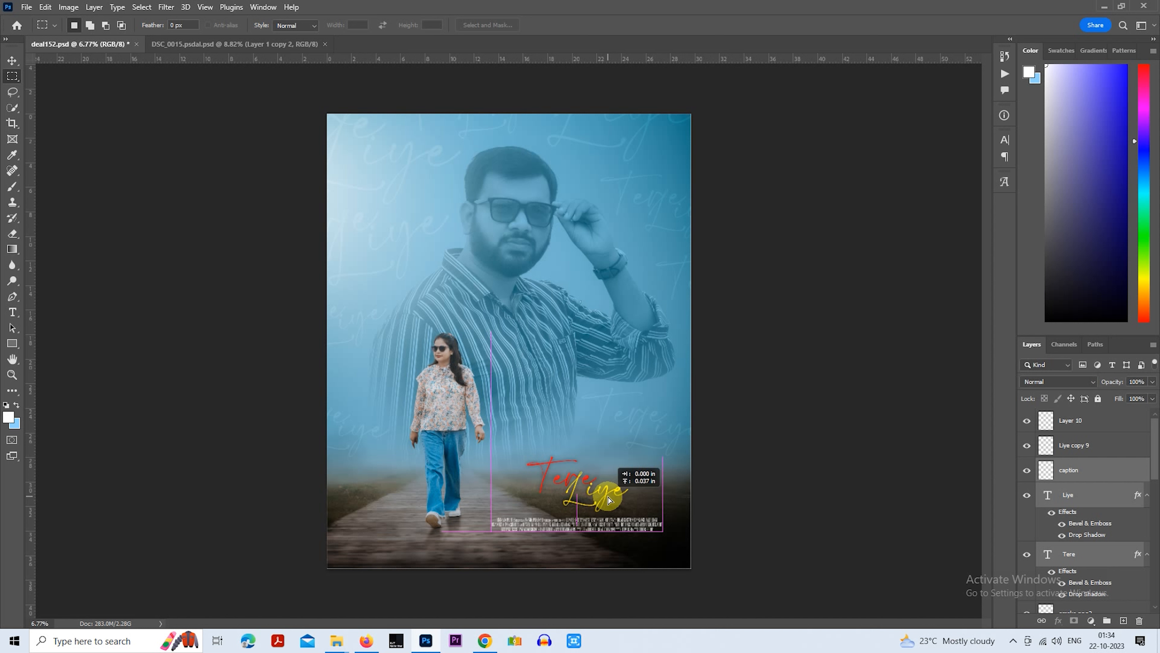
{"action": "left_click_drag", "start_coordinate": [608, 501], "coordinate": [609, 501]}
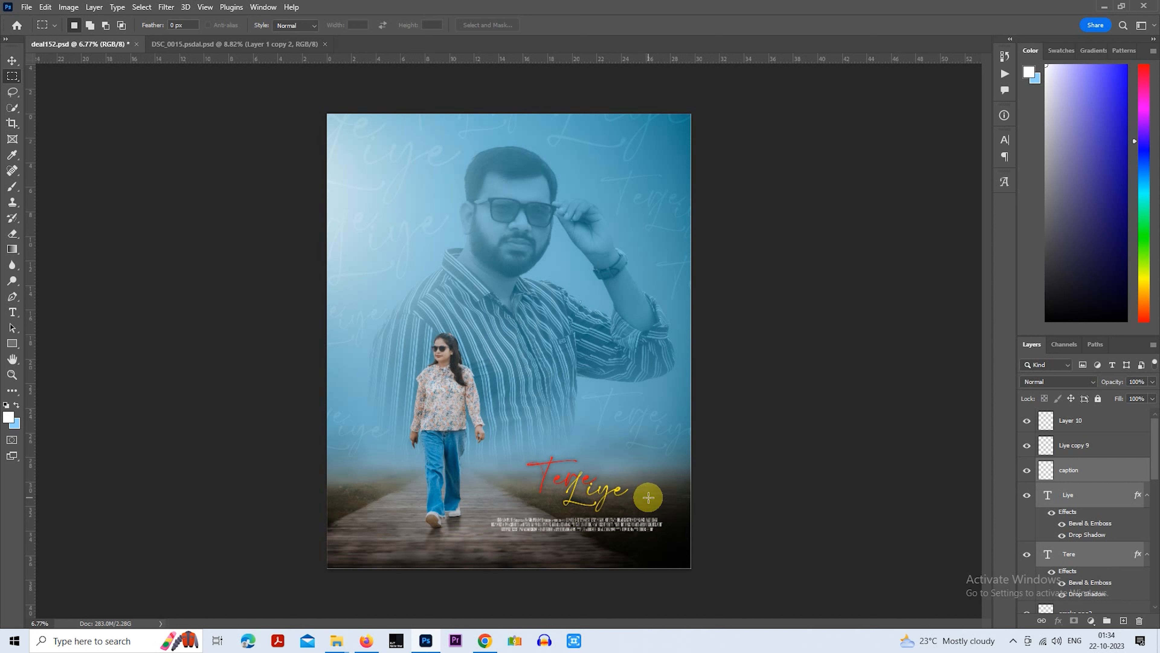
{"action": "key", "text": "Return"}
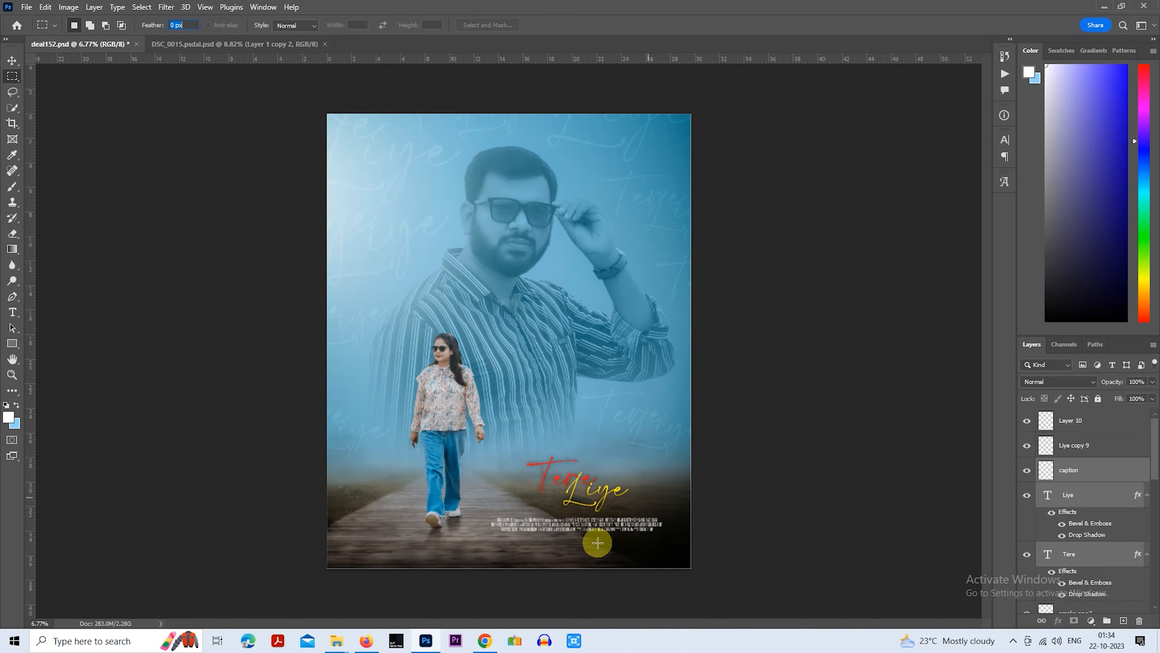
{"action": "scroll", "coordinate": [561, 551], "scroll_direction": "up", "scroll_amount": 5}
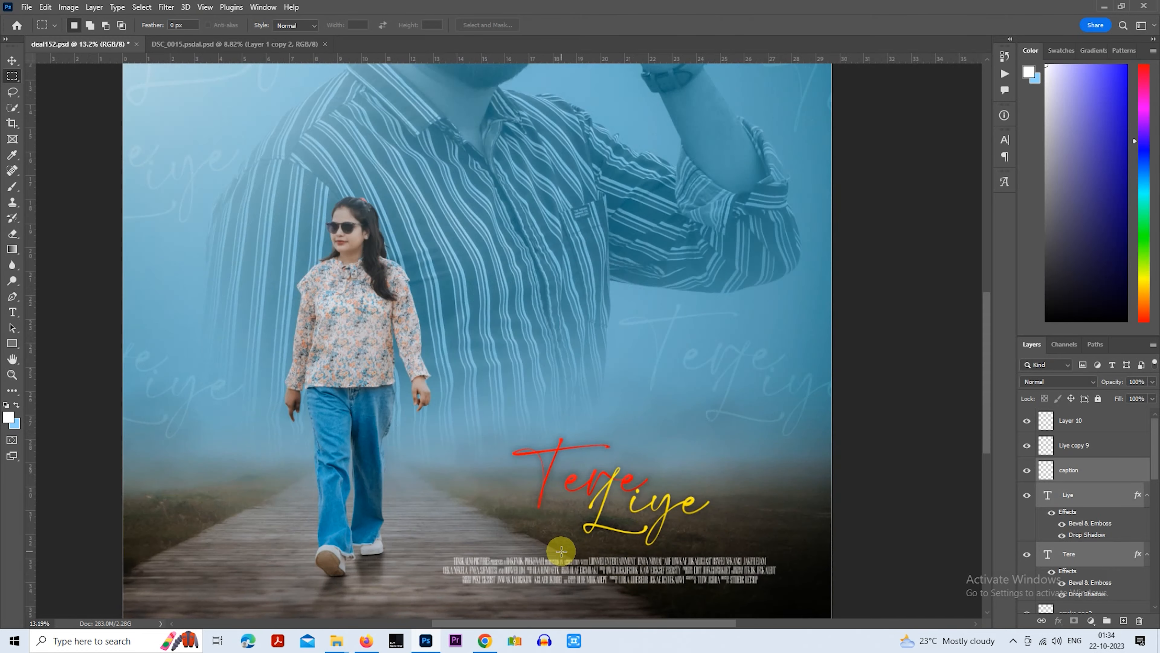
{"action": "scroll", "coordinate": [561, 551], "scroll_direction": "down", "scroll_amount": 6}
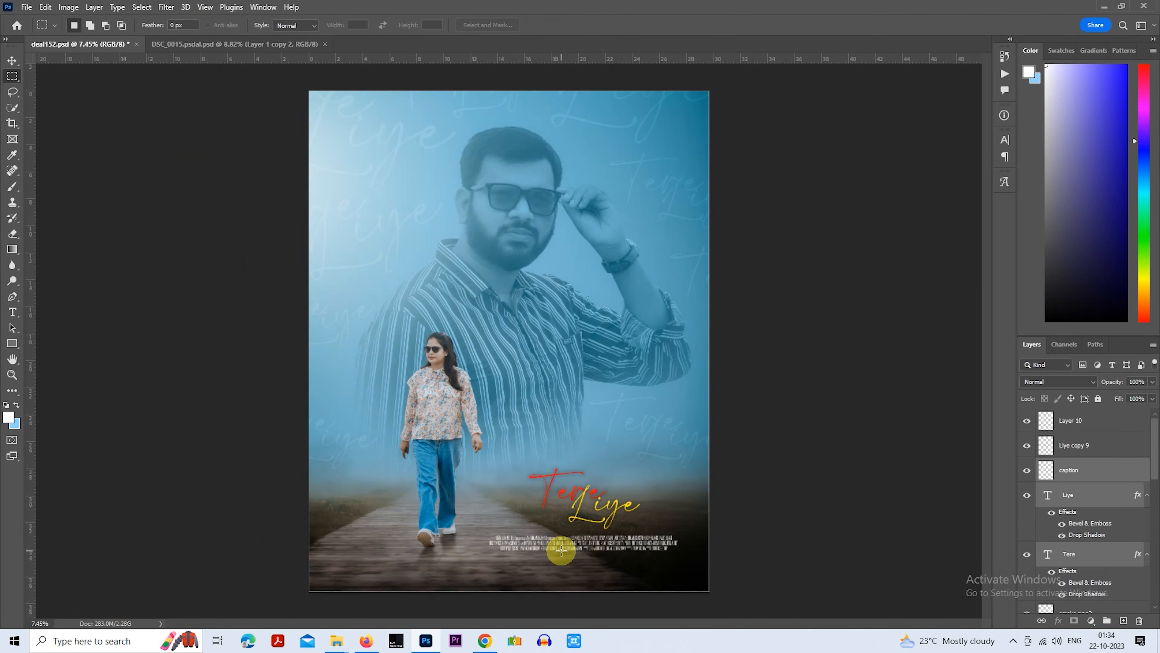